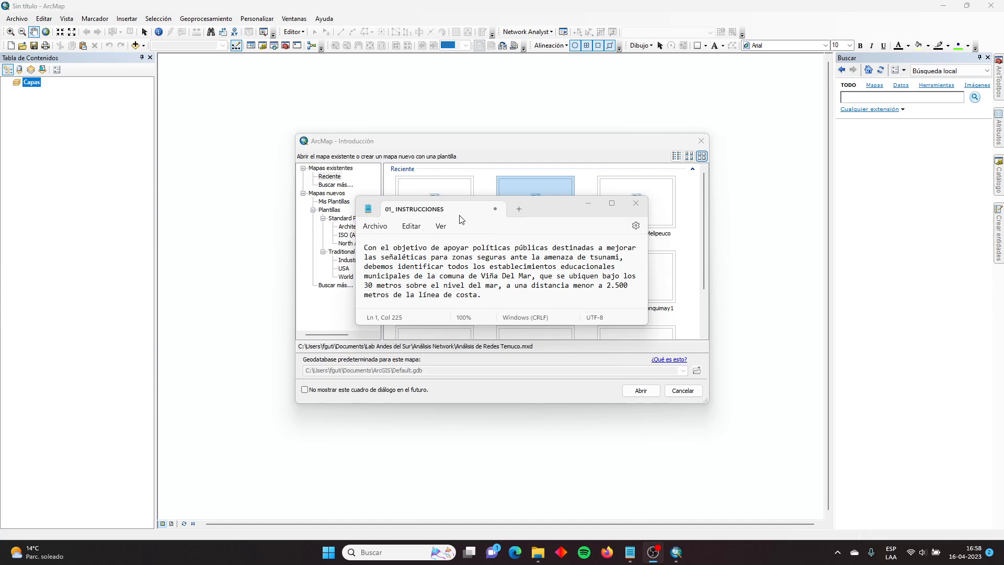
Step: Dismiss the startup dialog and begin adding data from the "Herramientas básicas vetoriales y ráster" folder
left_click(522, 142)
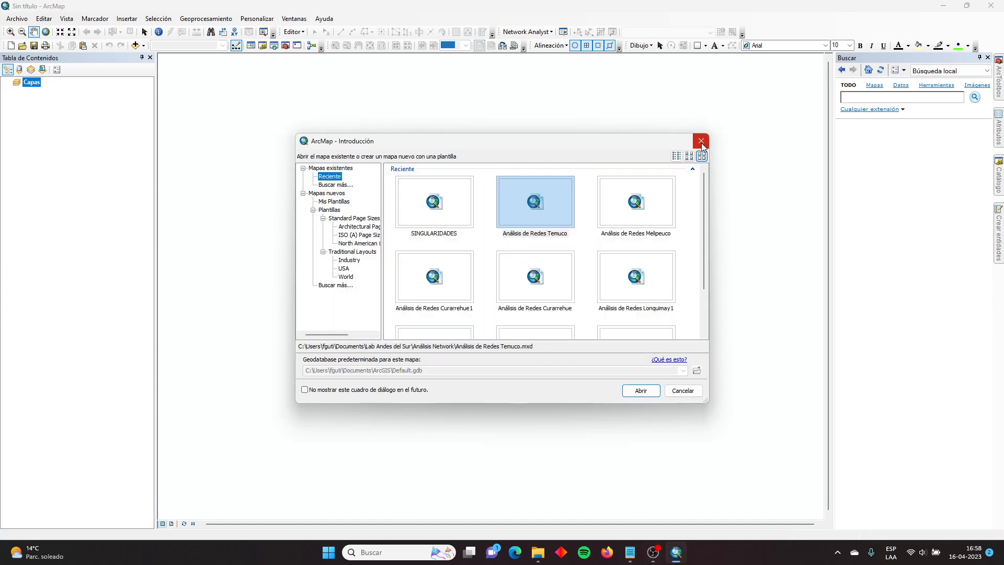
left_click(697, 144)
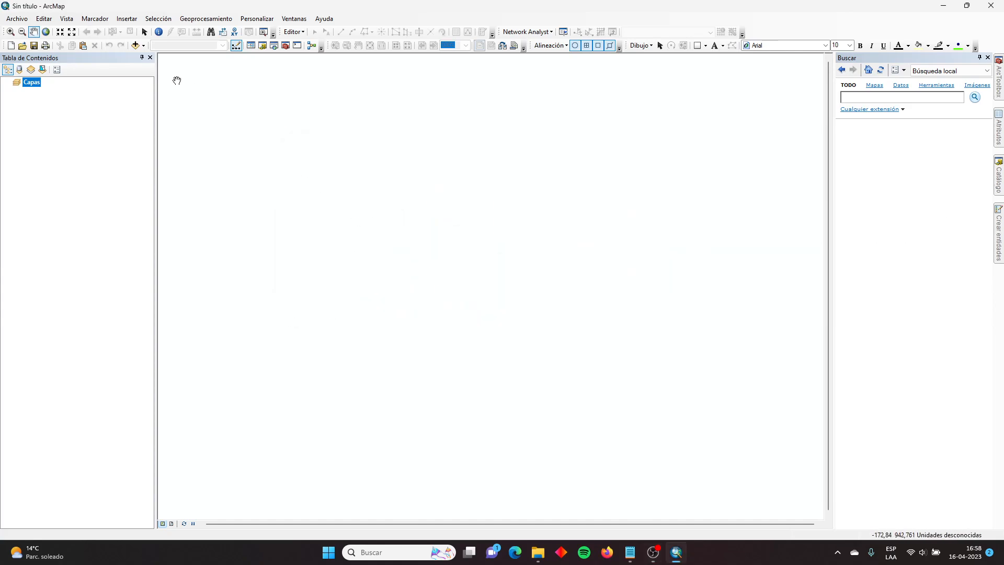
left_click(135, 45)
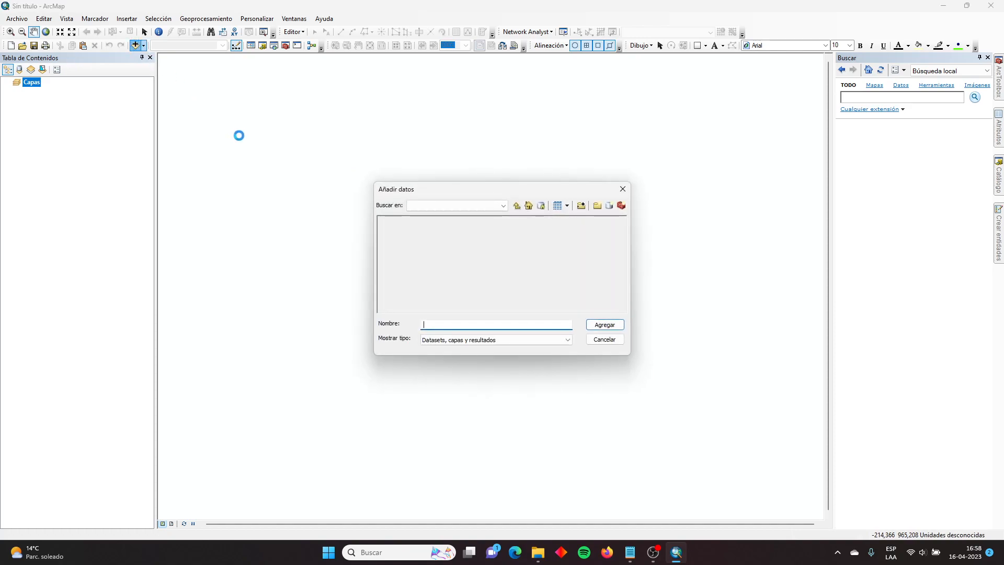
left_click(516, 207)
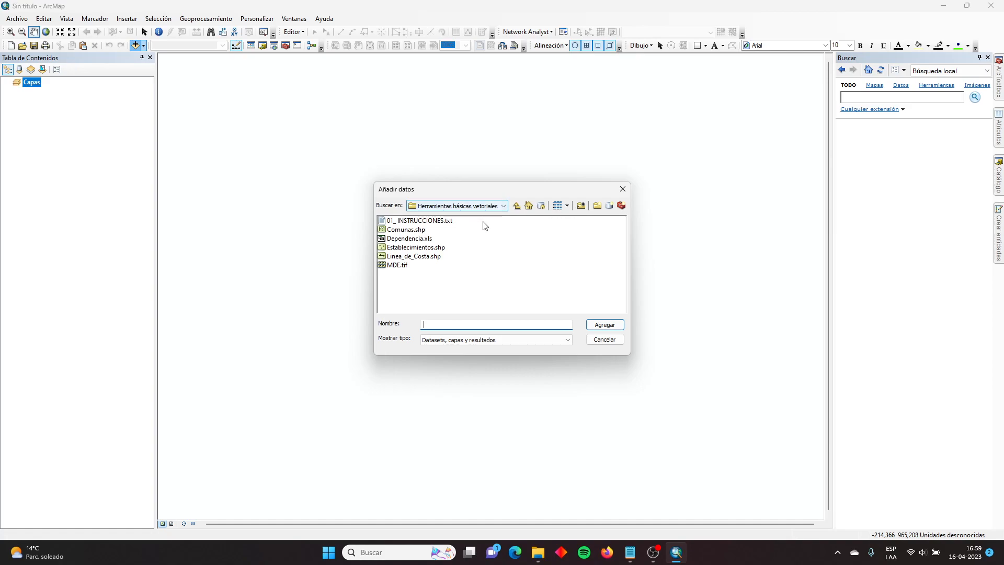
left_click(504, 207)
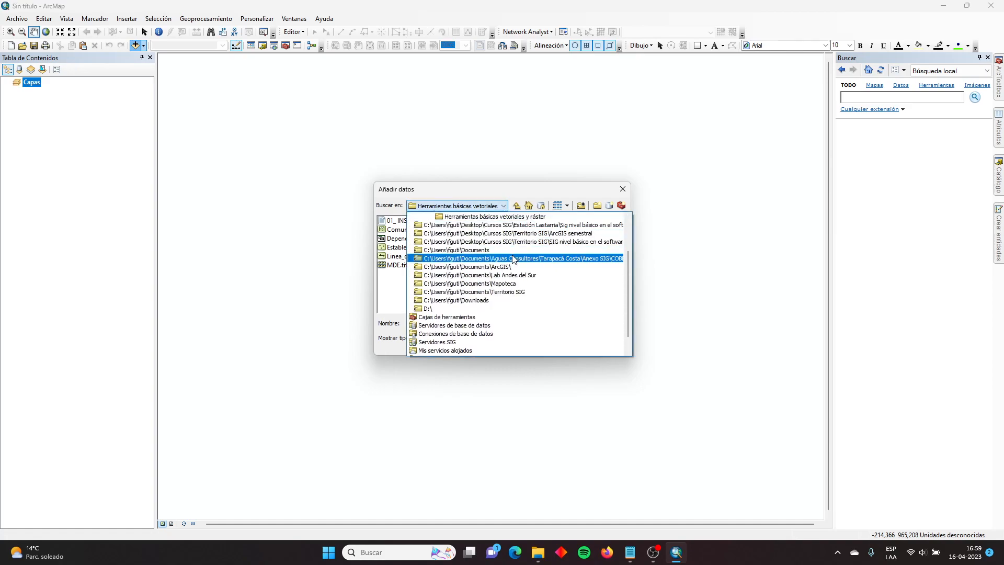
scroll(515, 241, "up", 1)
left_click(505, 209)
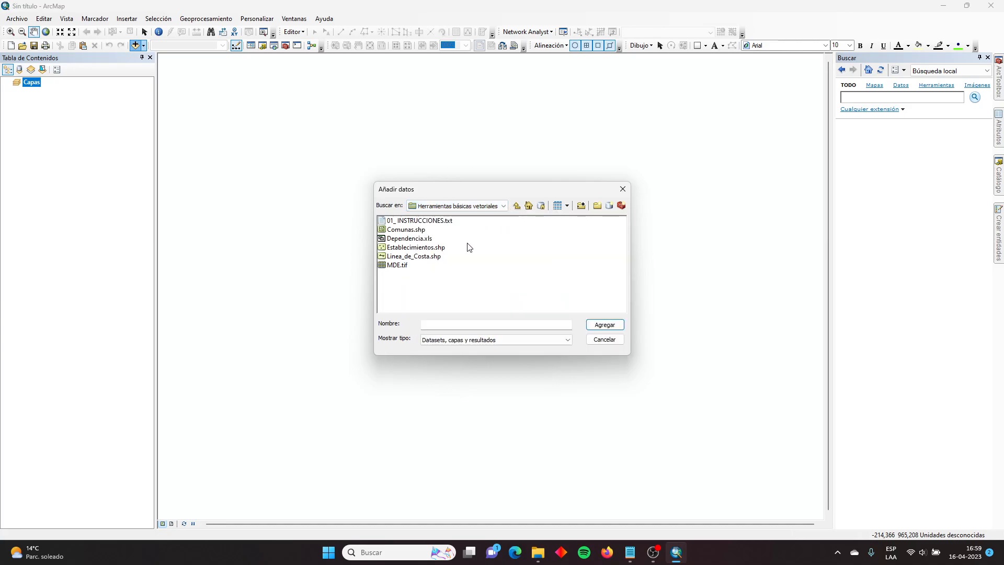
Step: Add Comunas.shp, Establecimientos.shp, Linea_de_Costa.shp and MDE.tif to the map together
left_click(412, 230)
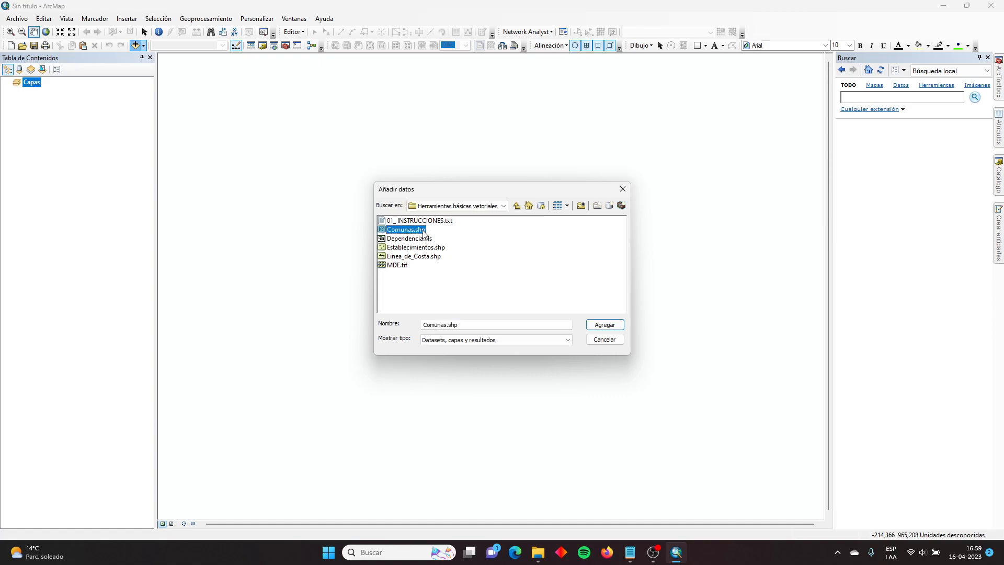
left_click(432, 247)
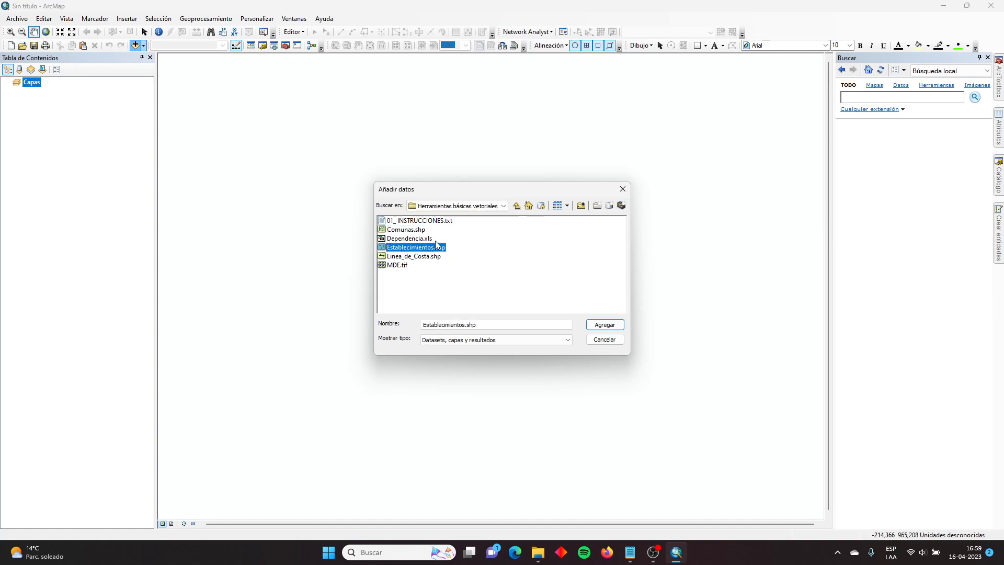
left_click(432, 258)
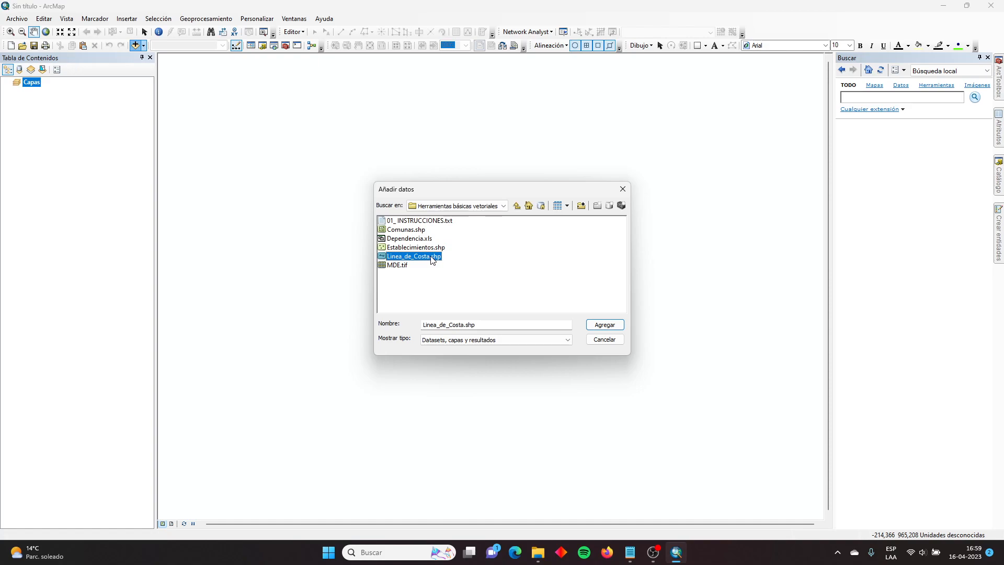
left_click(409, 267)
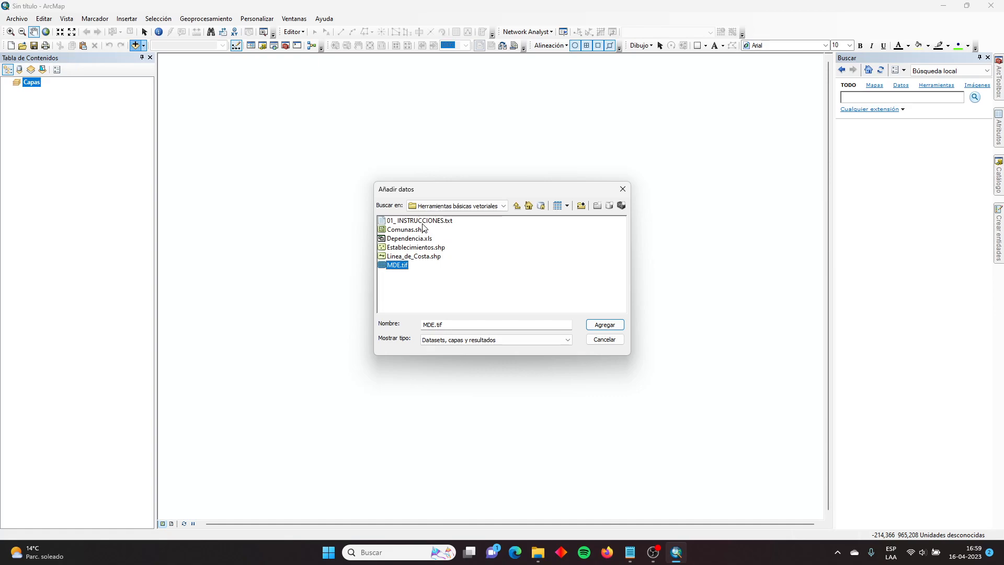
left_click(403, 232)
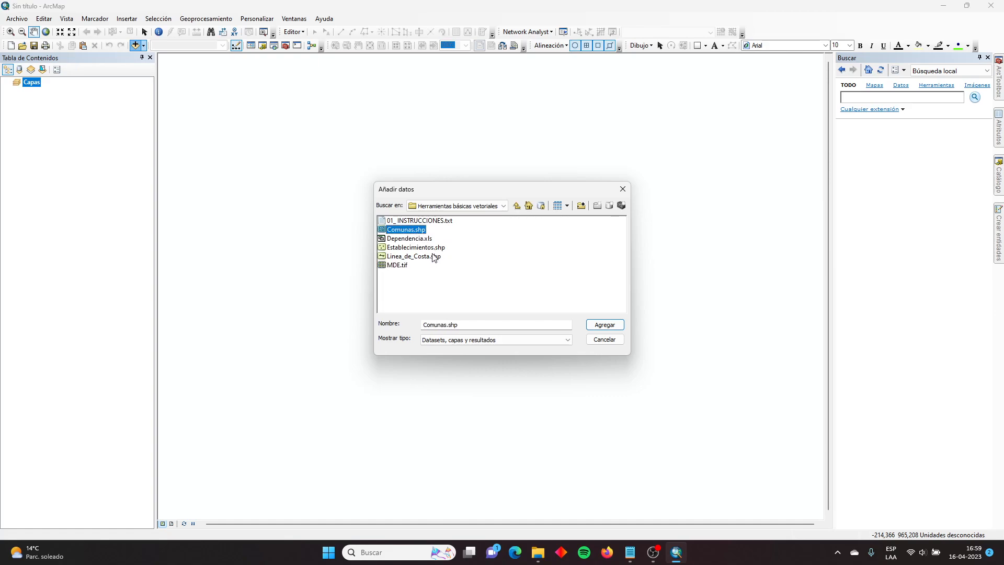
left_click(423, 249, "ctrl")
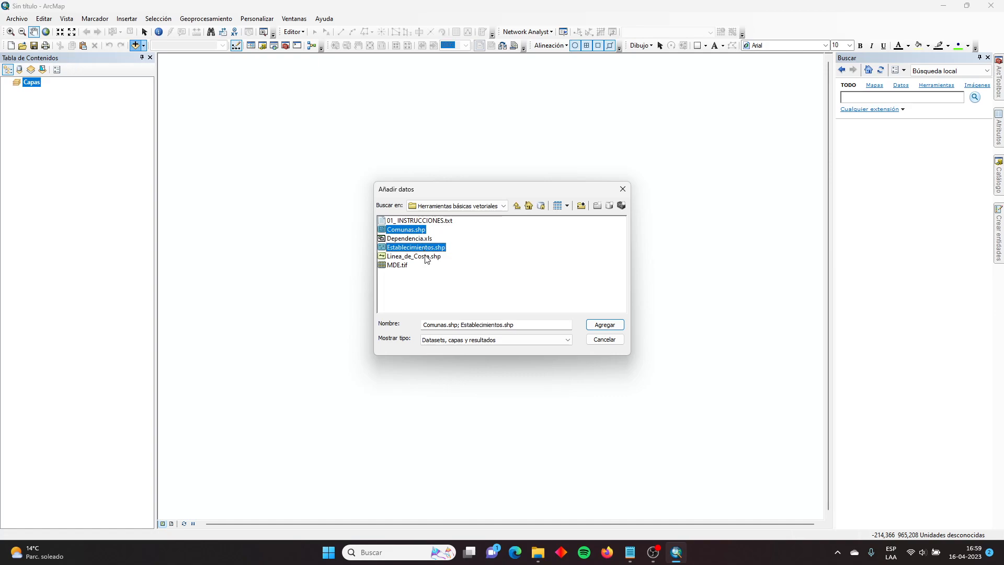
left_click(426, 256, "ctrl")
left_click(394, 265, "ctrl")
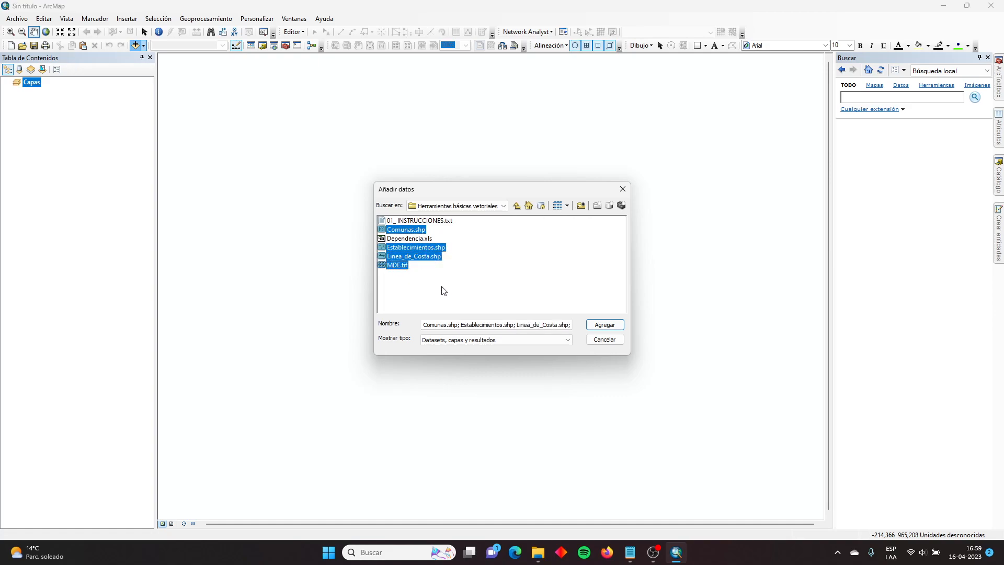
left_click(593, 324)
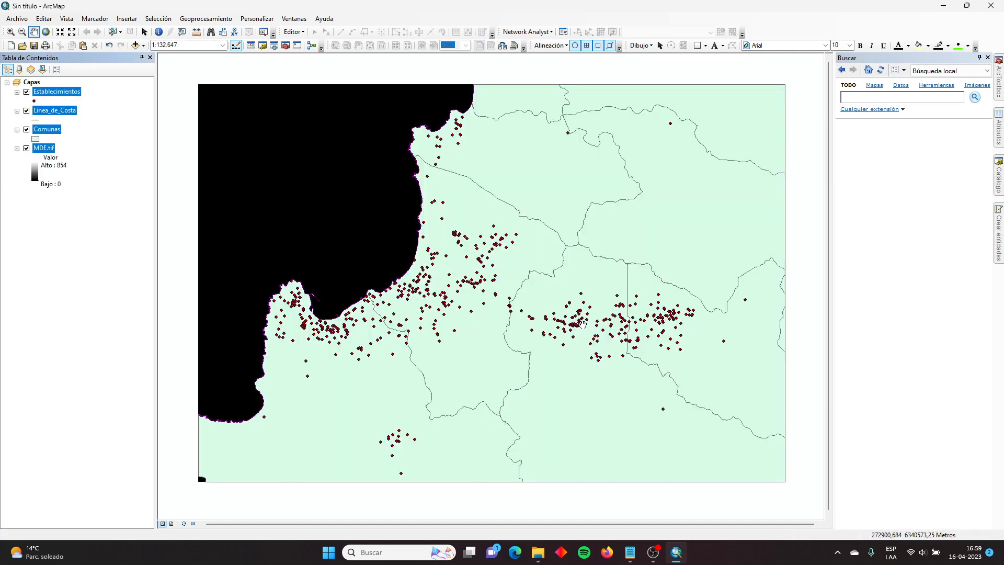
left_click(93, 263)
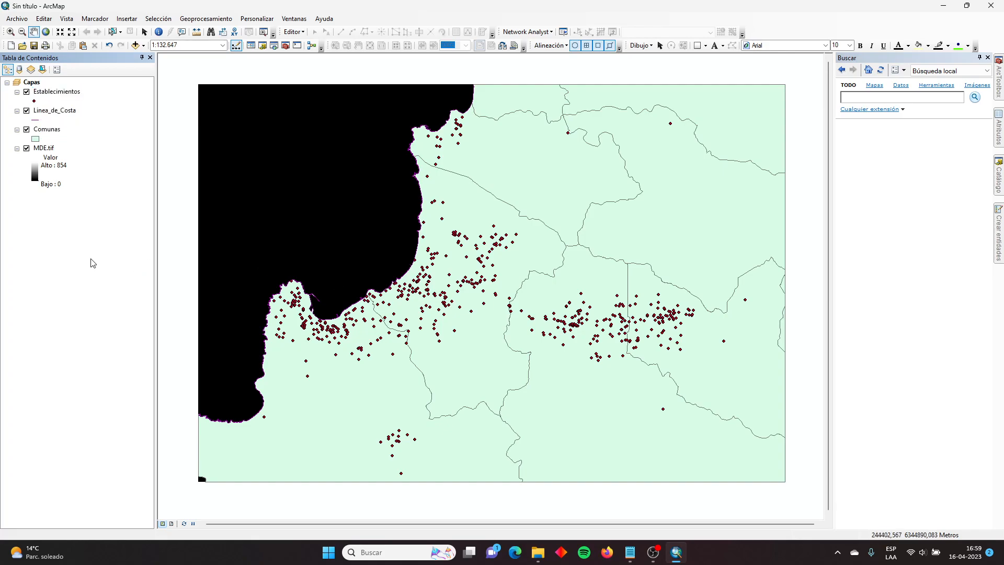
Step: Open the Establecimientos attribute table and enlarge its window so that more rows and fields fit
right_click(72, 93)
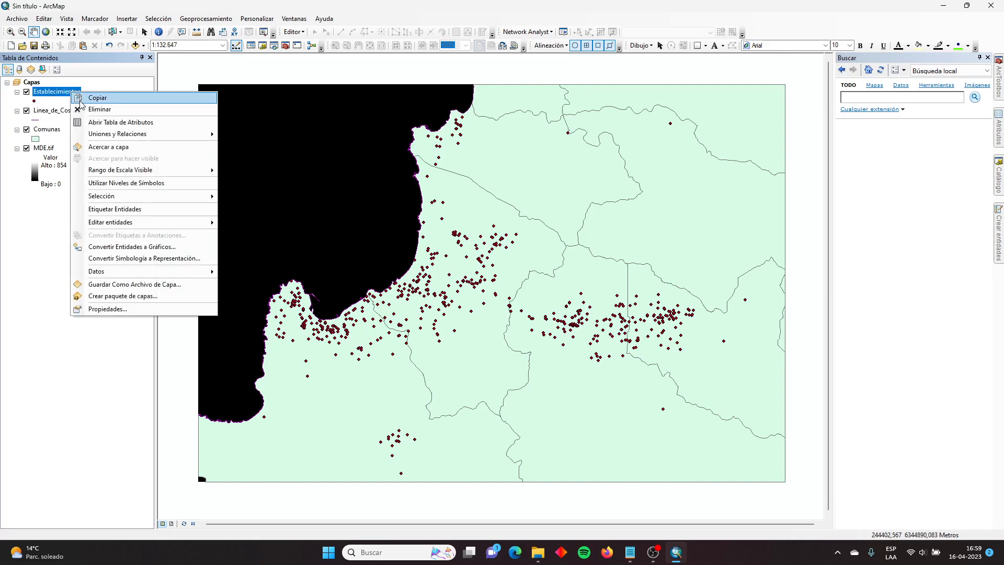
left_click(115, 126)
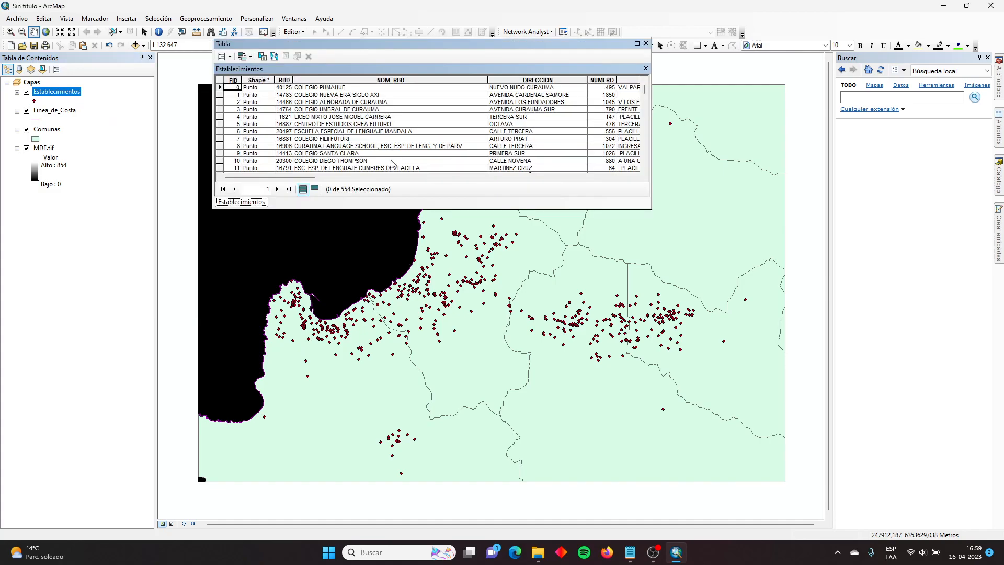
left_click_drag(420, 211, 420, 493)
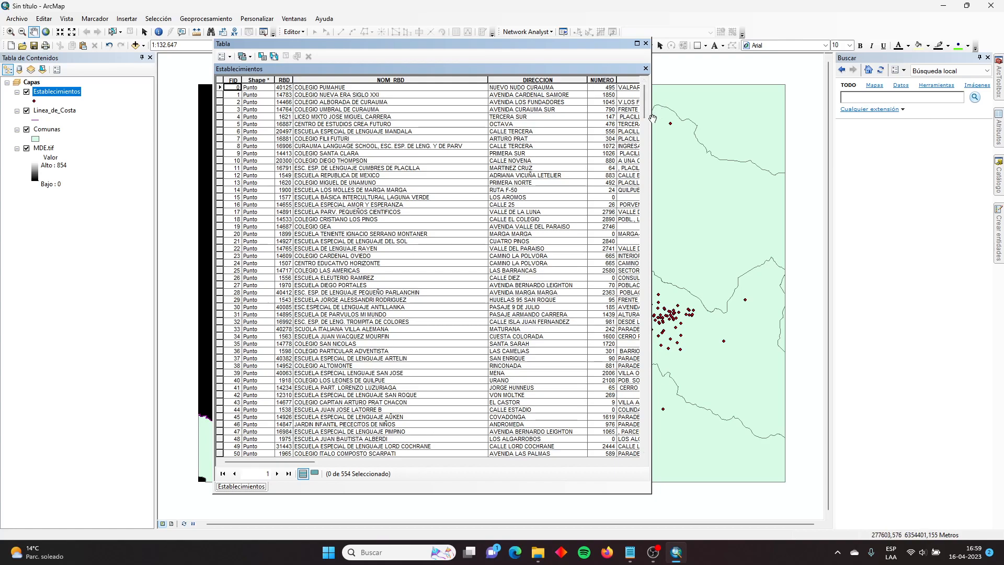
left_click_drag(651, 120, 896, 144)
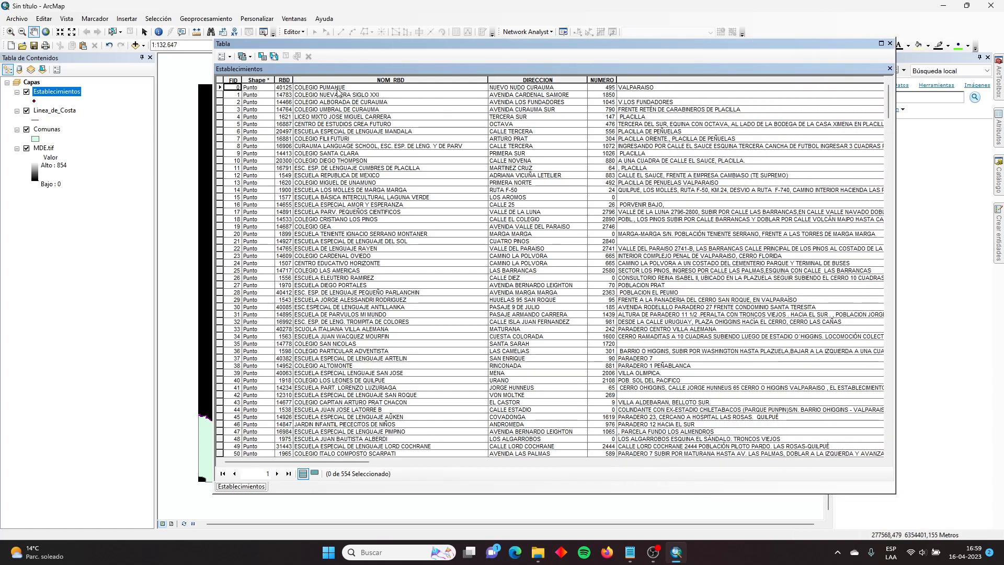
left_click_drag(212, 172, 71, 189)
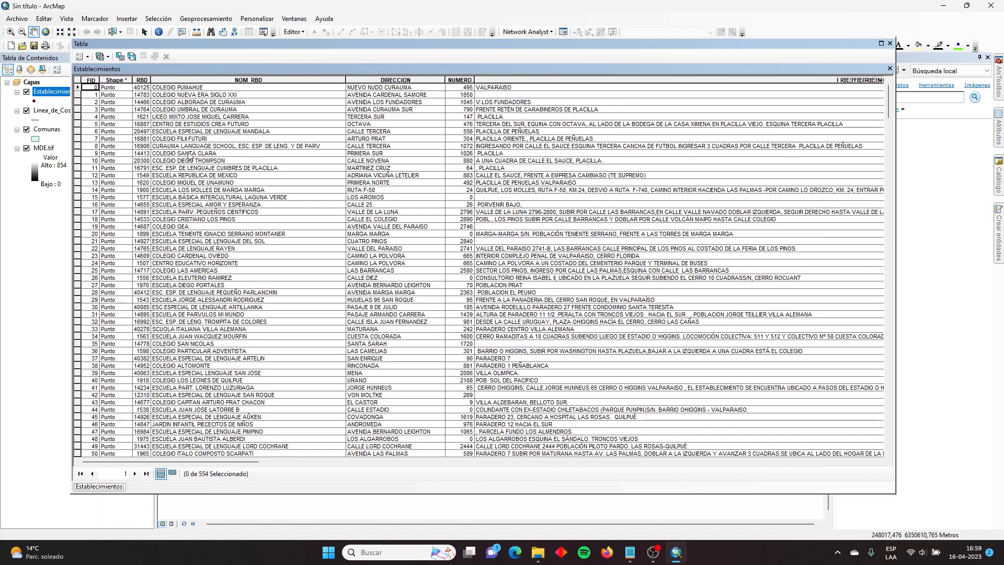
Step: Examine the school code, name, address, number, reference, latitude and longitude fields of Establecimientos, and close the table
left_click(142, 80)
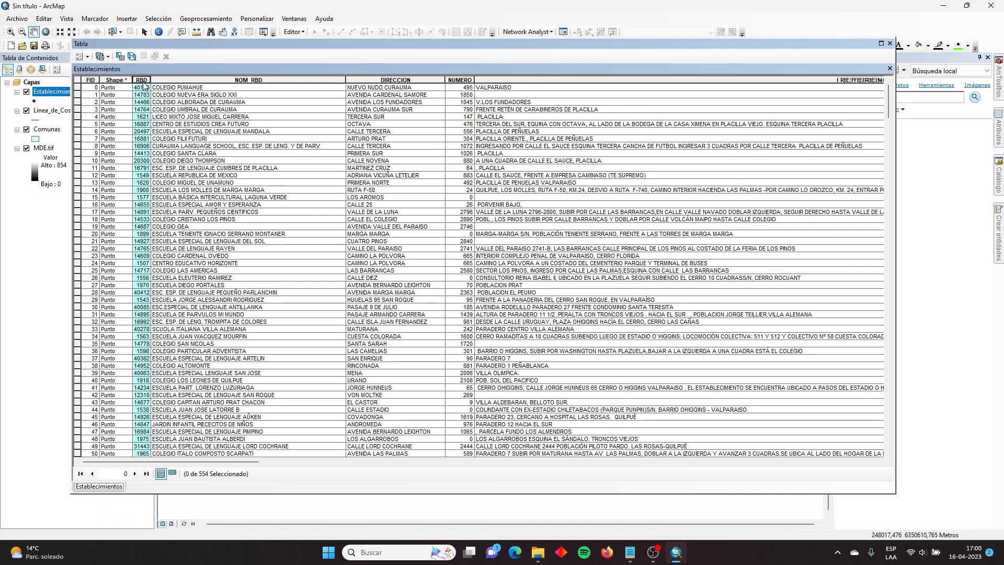
left_click(208, 80)
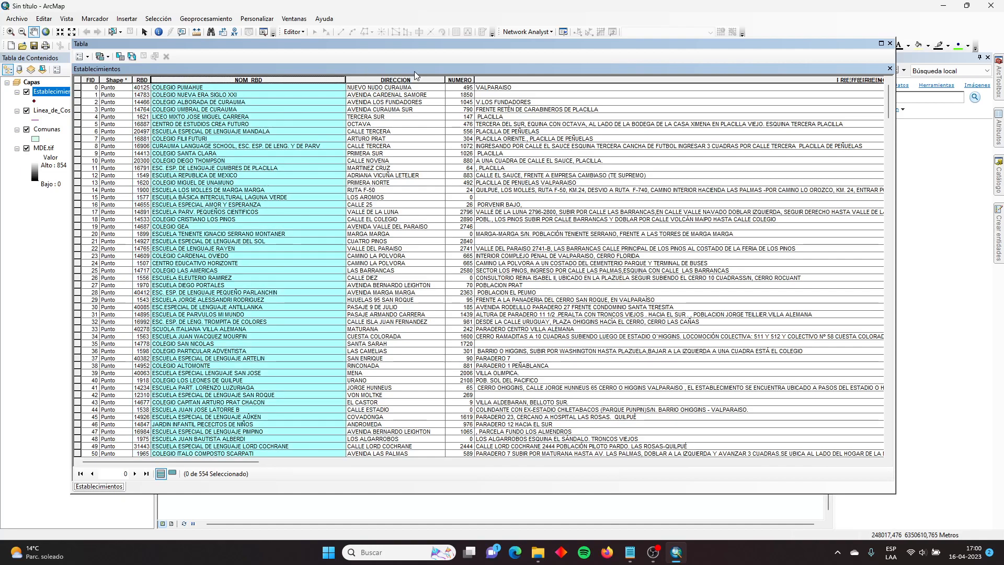
left_click(420, 80)
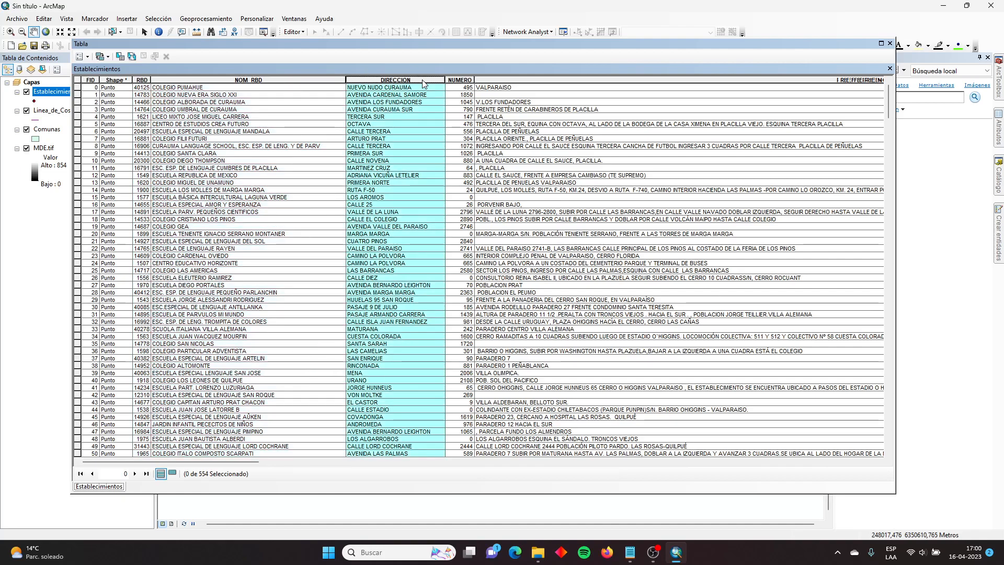
left_click(453, 79)
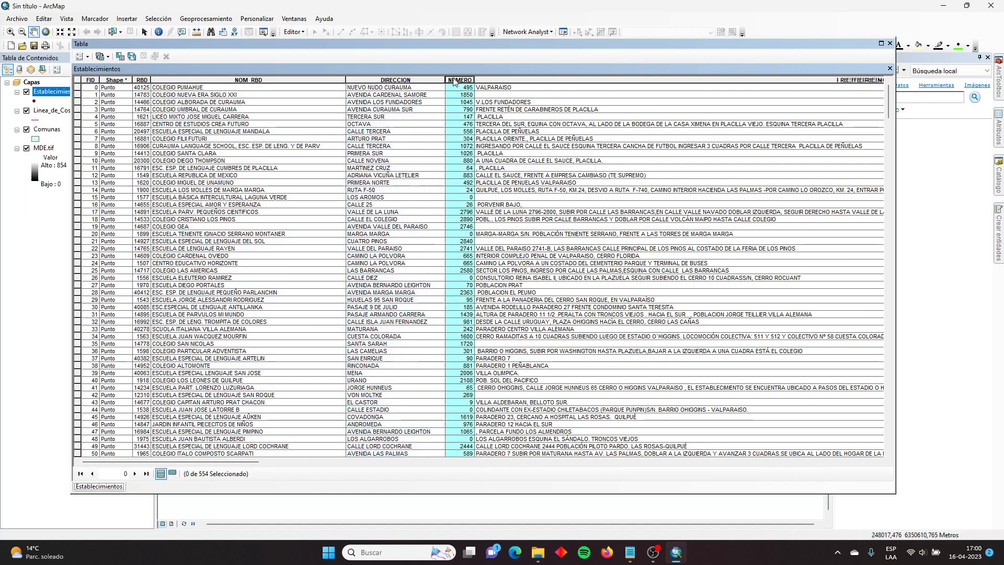
left_click(503, 80)
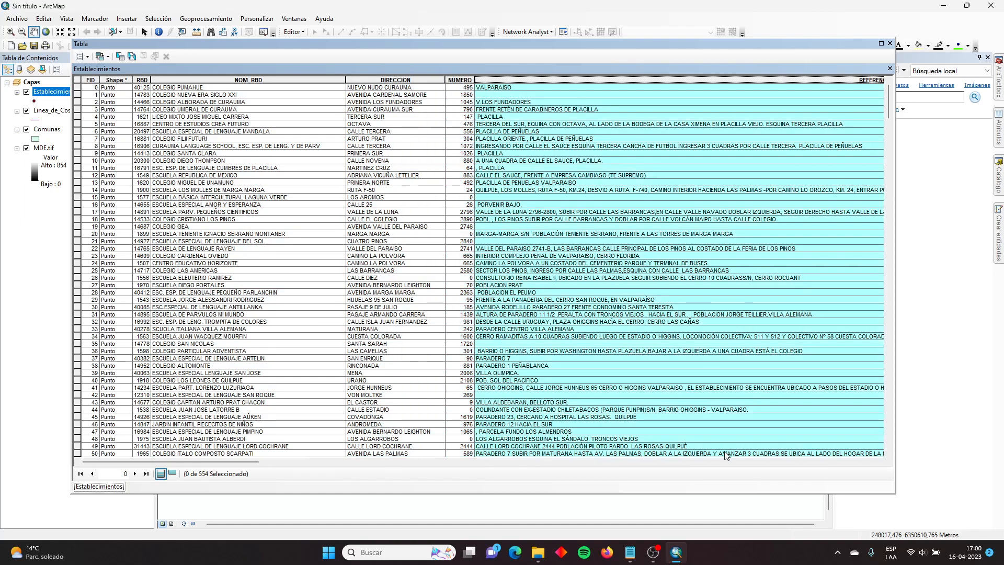
left_click(880, 462)
left_click(881, 462)
left_click(881, 462)
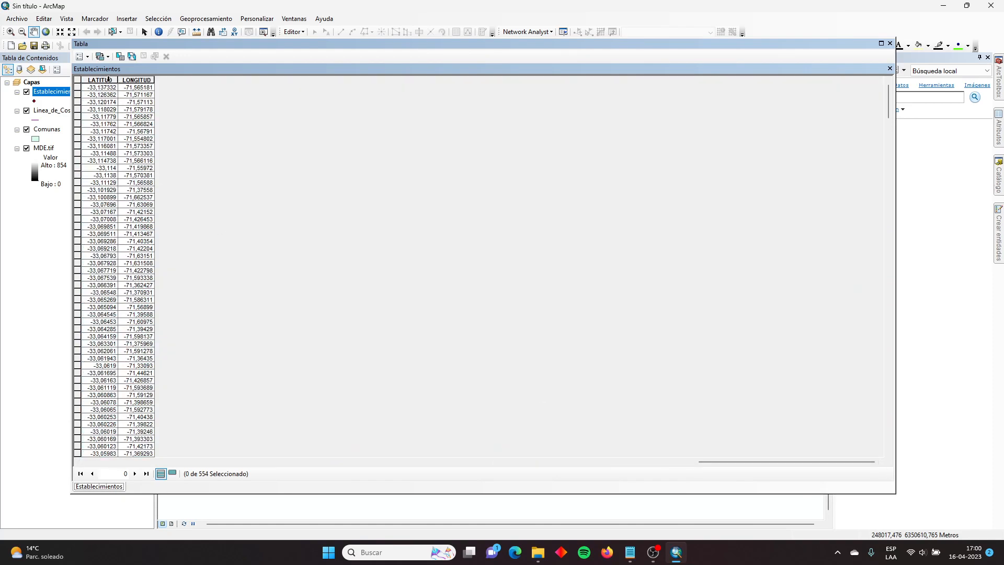
left_click_drag(108, 80, 137, 80)
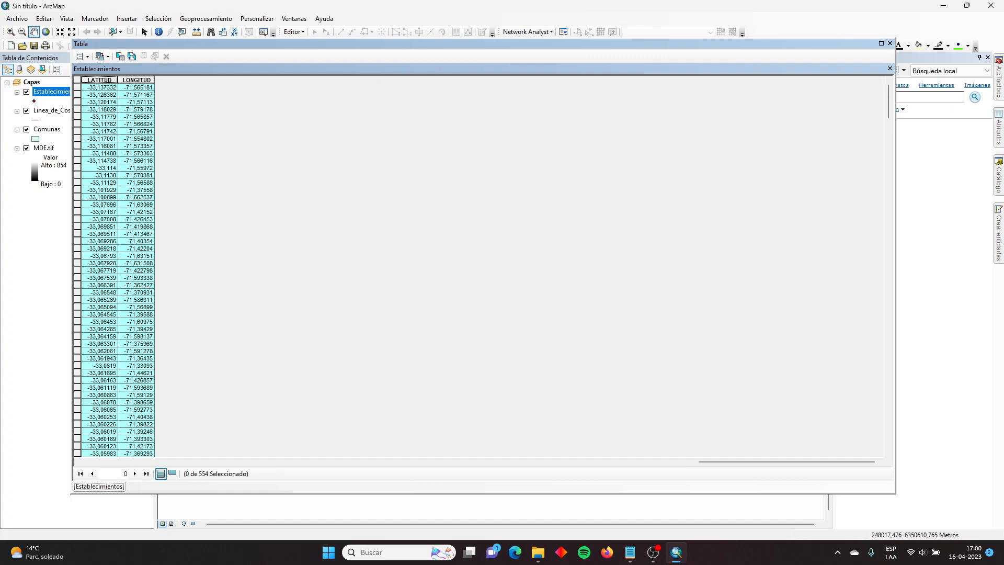
left_click(889, 43)
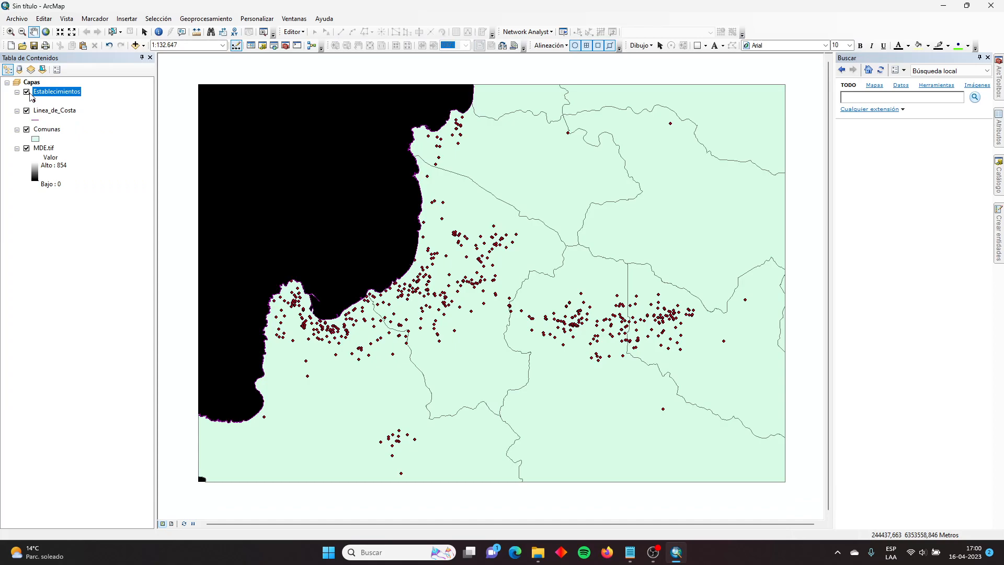
Step: Hide the MDE.tif and Linea_de_Costa layers, keeping Establecimientos and Comunas displayed
left_click(27, 130)
left_click(27, 148)
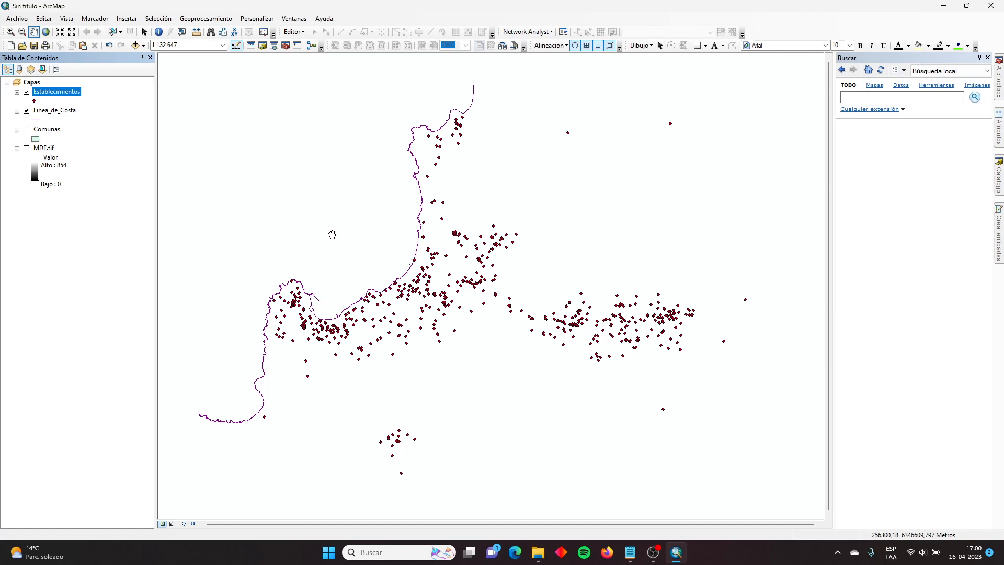
left_click(26, 110)
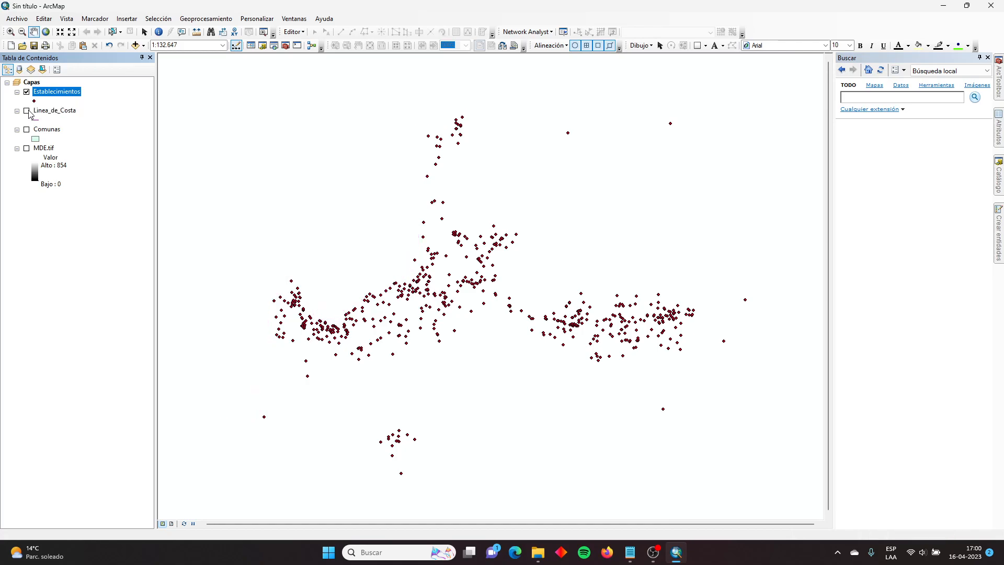
left_click(27, 129)
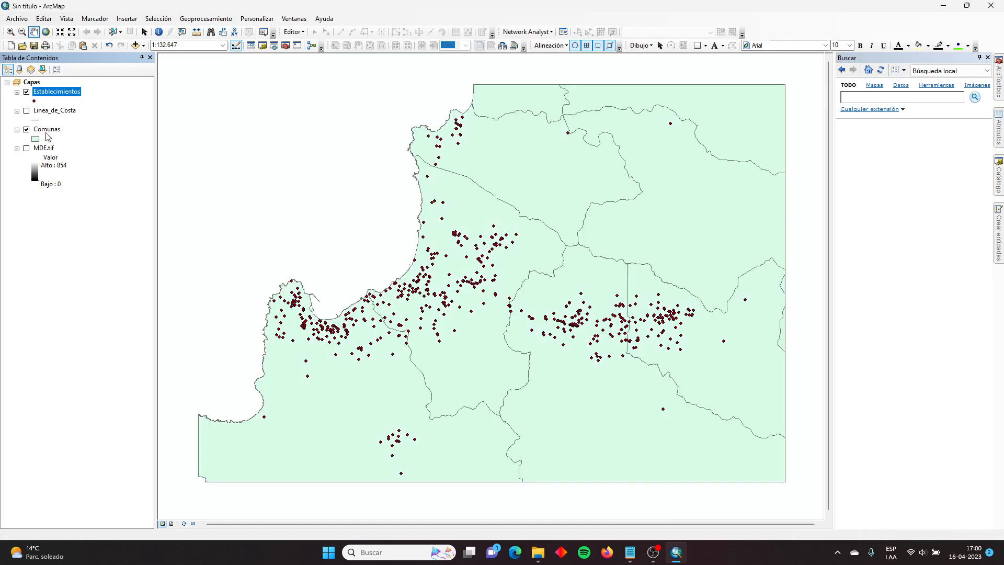
Step: Open the Comunas attribute table, shrink it to uncover the map, and select the Villa Alemana record
right_click(46, 130)
left_click(82, 162)
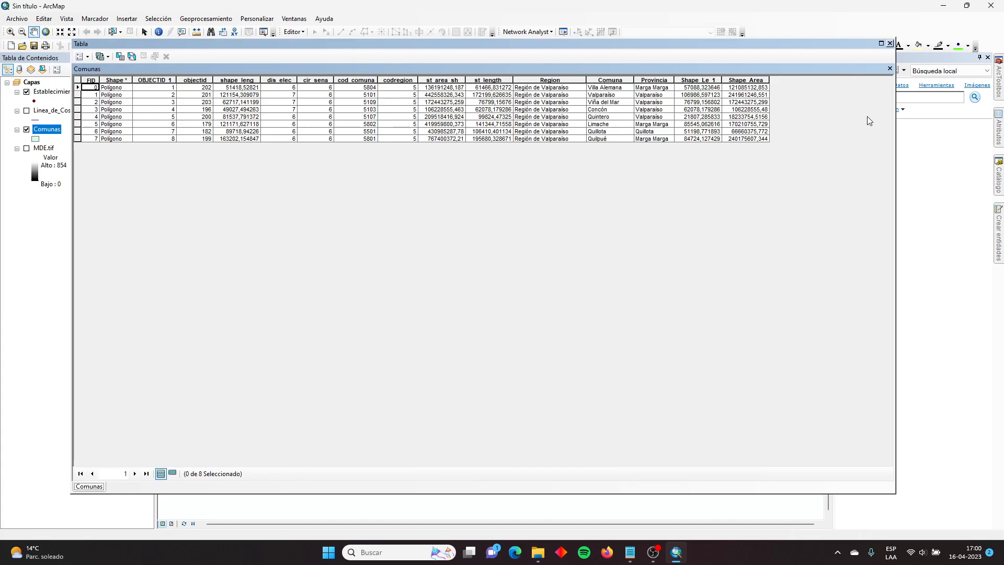
left_click_drag(895, 115, 790, 121)
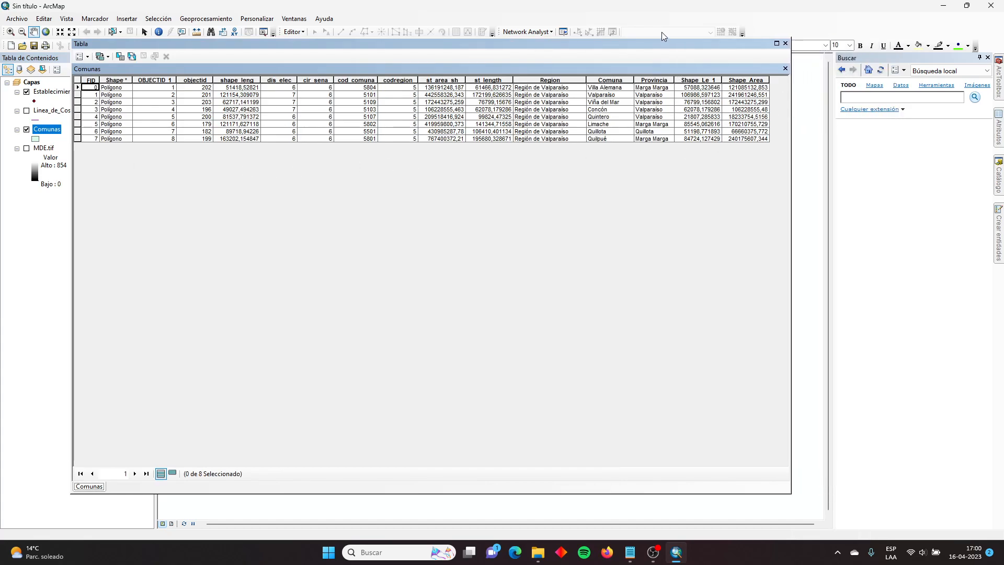
left_click_drag(662, 38, 637, 365)
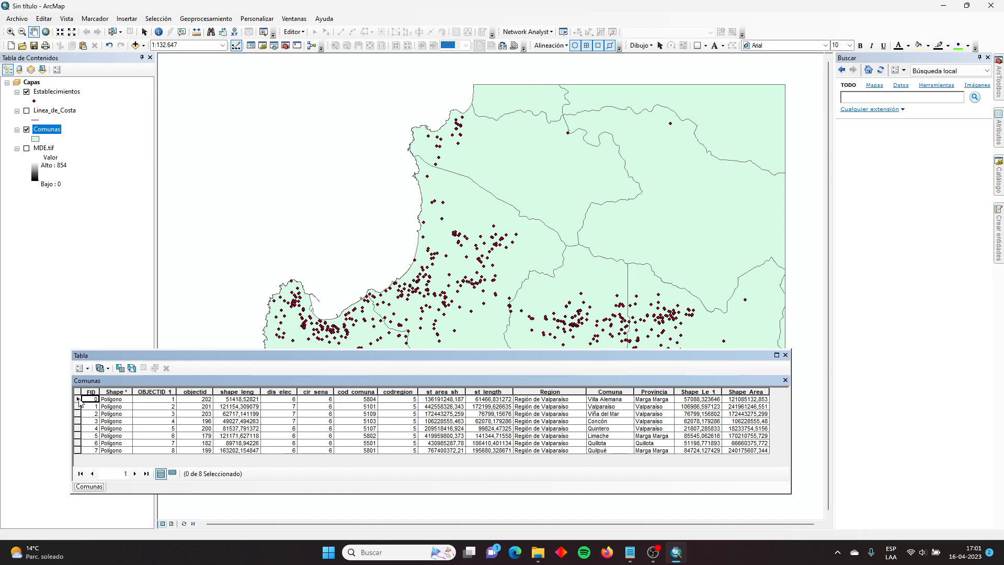
left_click(78, 400)
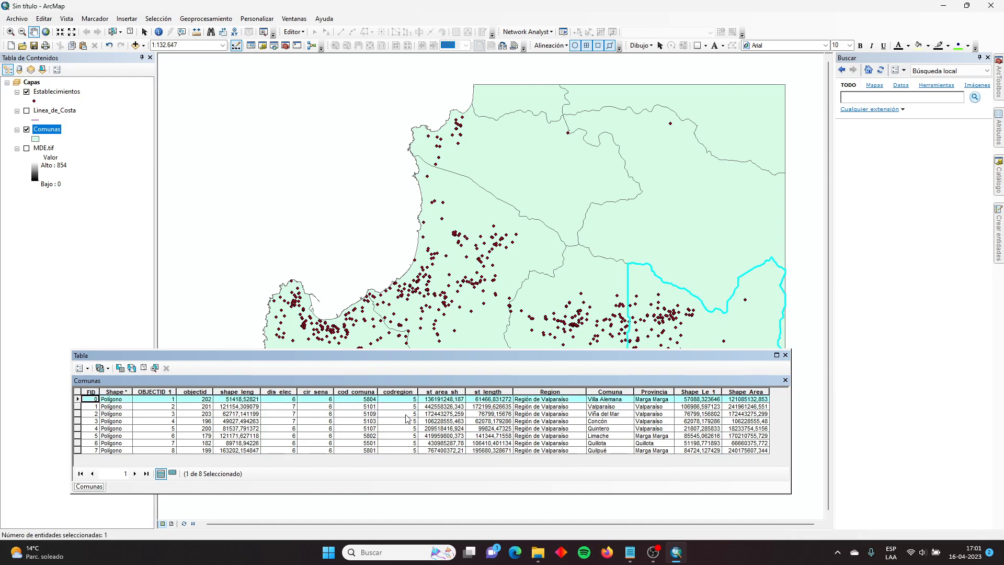
Step: Select the Valparaíso record, zoom to Viña del Mar on the map, clear the selection, and close the Comunas table
left_click(81, 407)
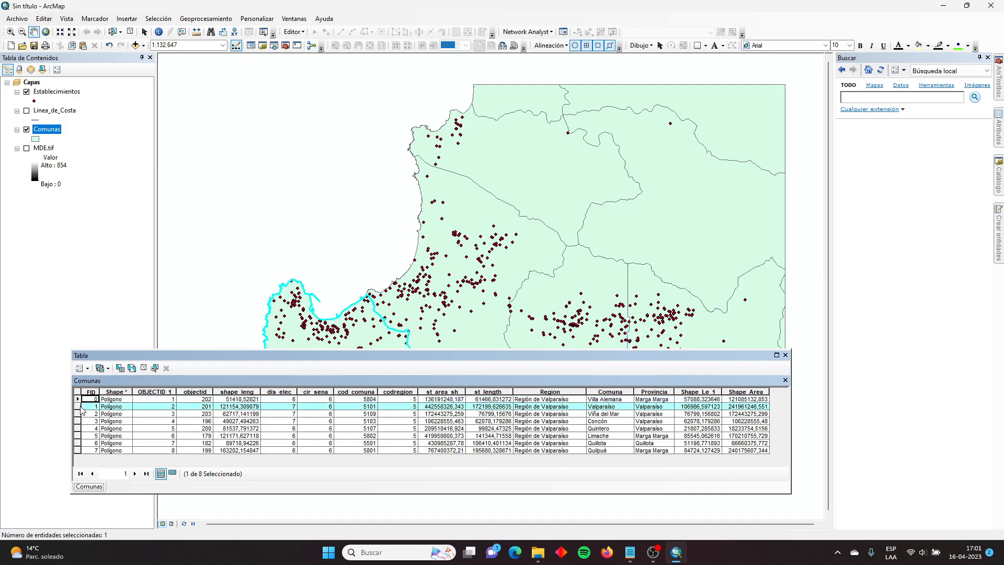
double_click(78, 414)
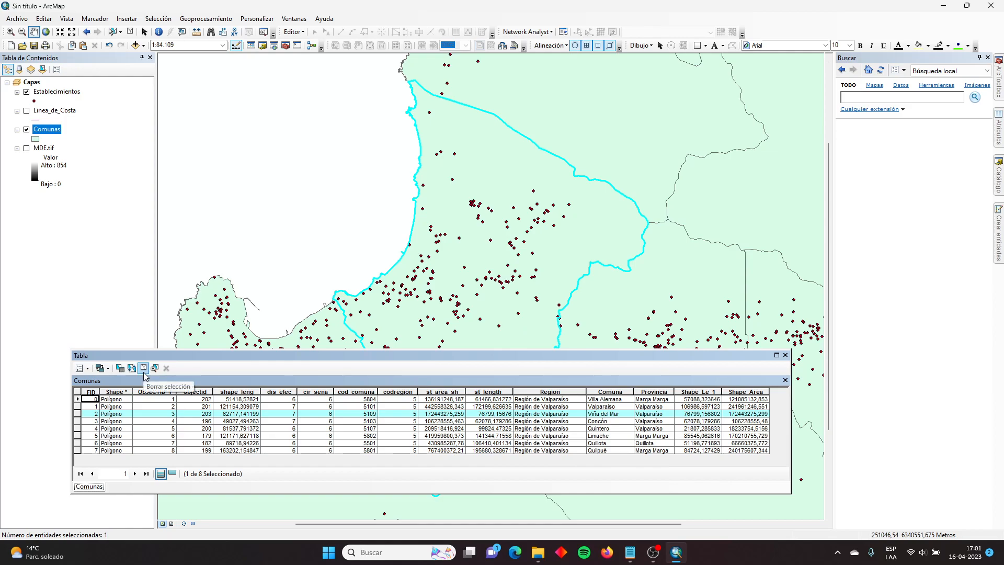
left_click(144, 374)
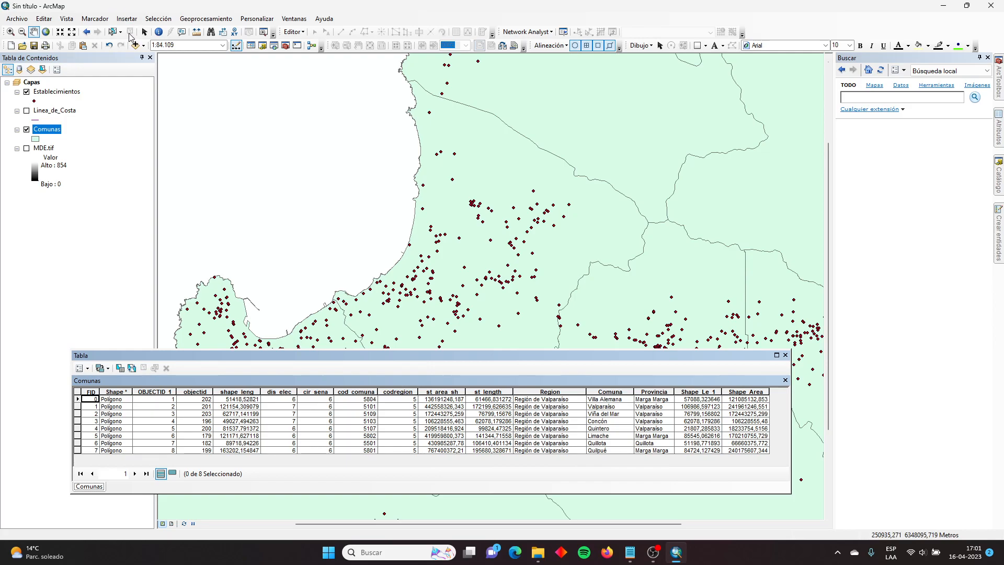
left_click(785, 355)
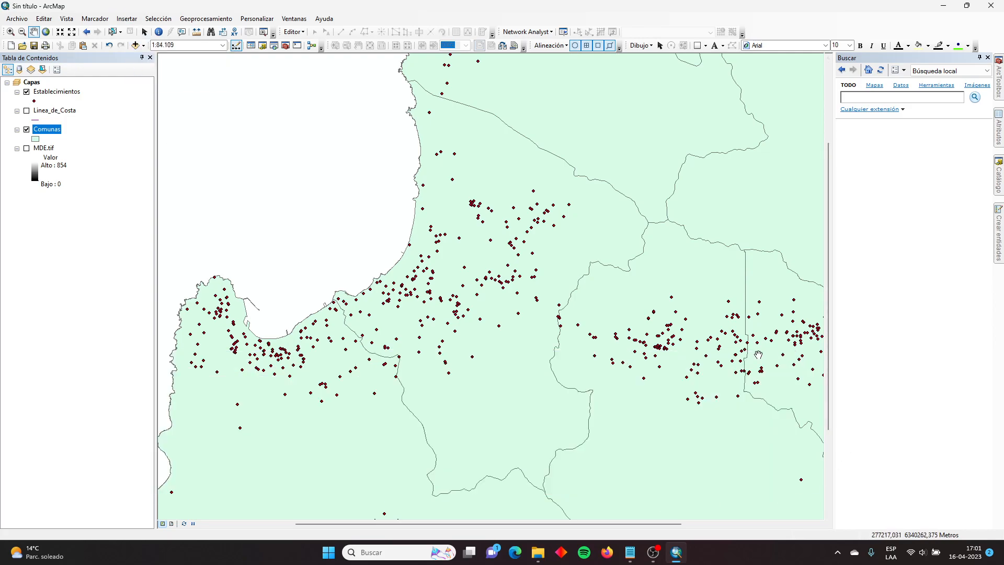
Step: Hide the Comunas layer and display the MDE.tif elevation raster to examine its highest and lowest values
left_click(27, 129)
left_click(26, 149)
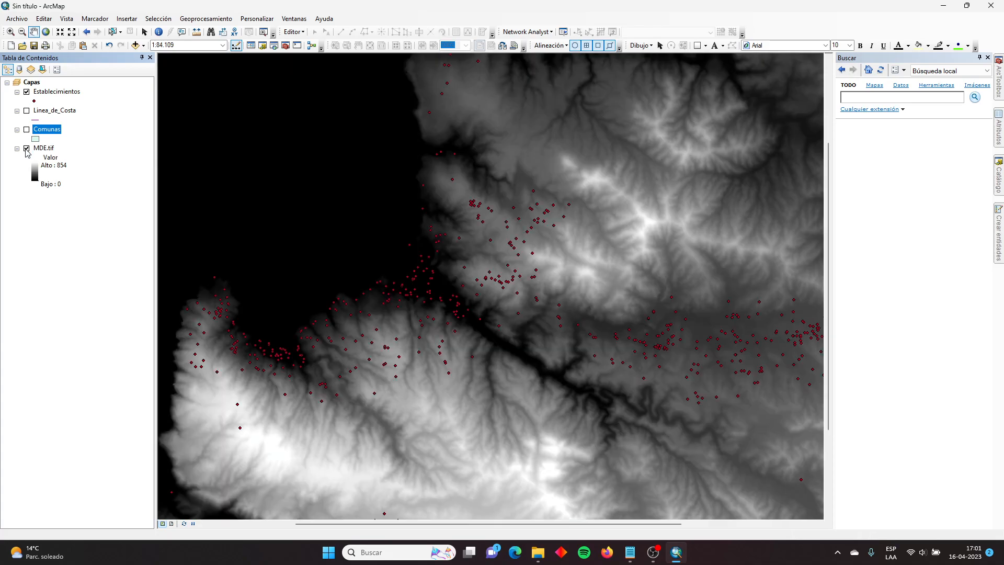
left_click(52, 185)
left_click(61, 166)
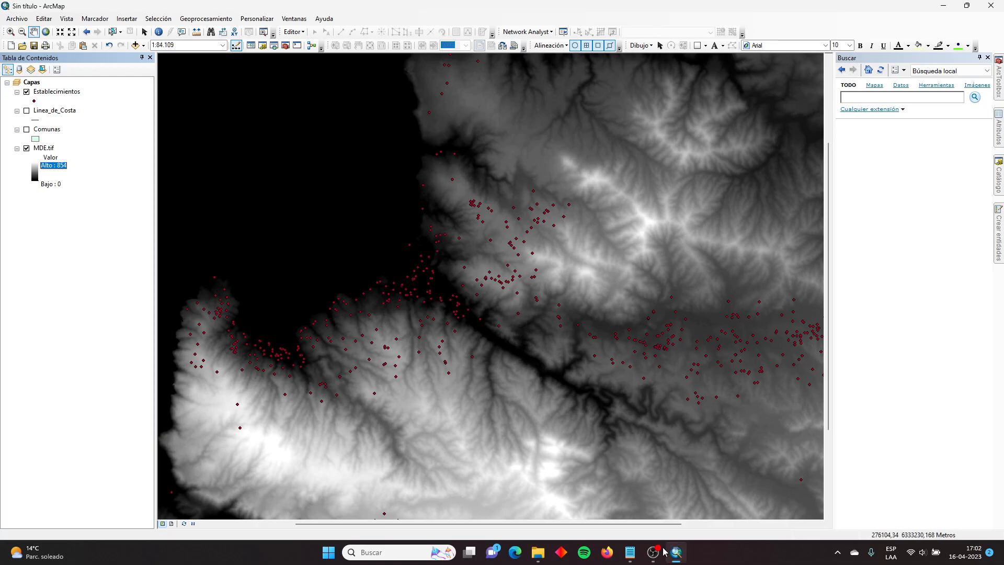
Step: Review the 01_ INSTRUCCIONES note, highlighting the phrase on Viña del Mar's municipal educational establishments, and return to the map
left_click(638, 554)
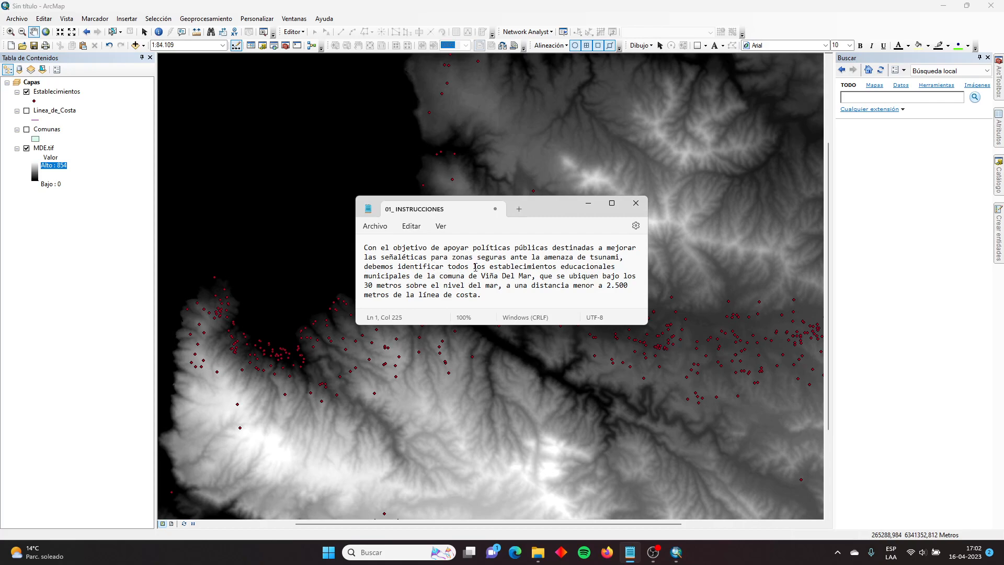
left_click_drag(490, 267, 532, 277)
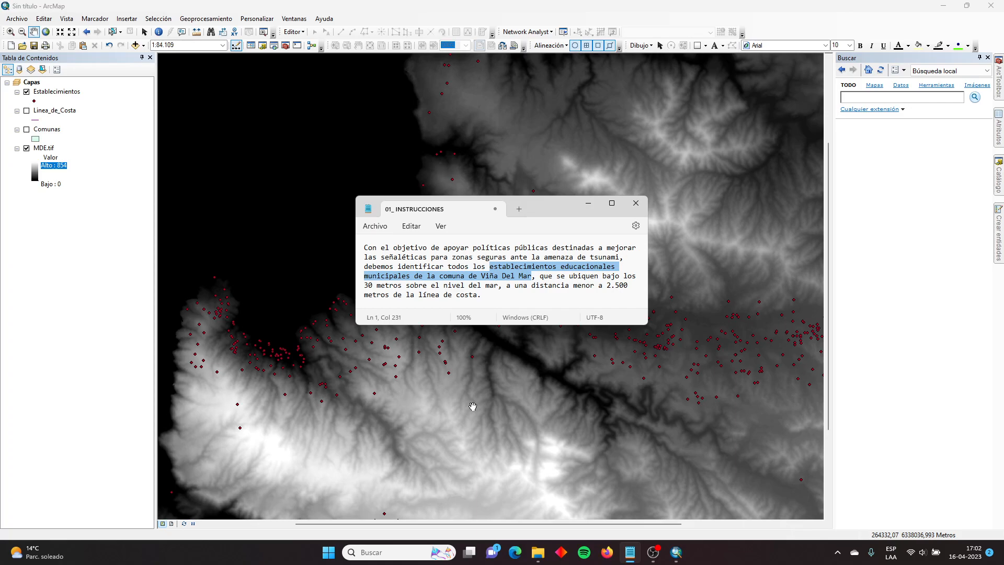
left_click(460, 5)
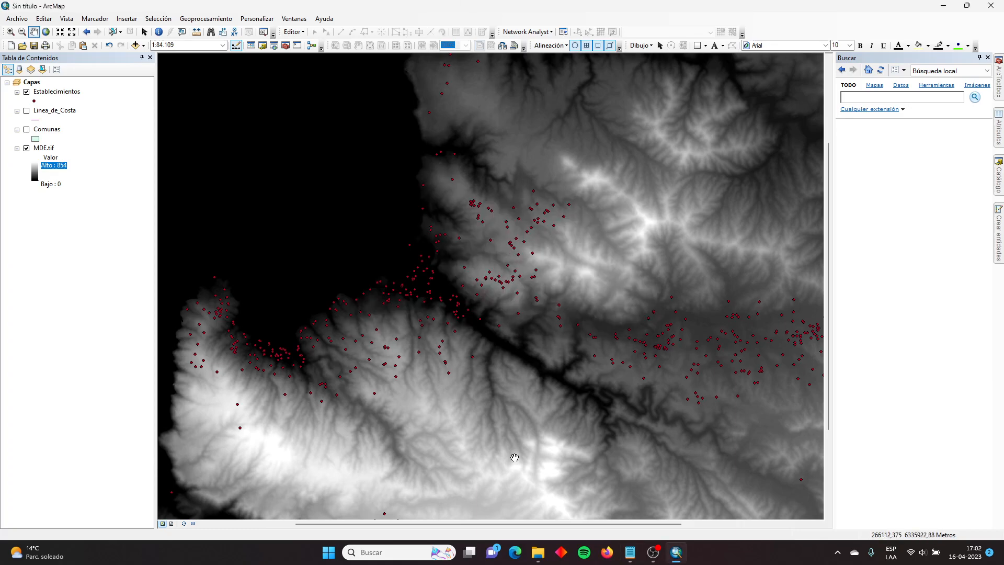
Step: Open the Dependencia spreadsheet from the project folder and dismiss document recovery, keeping the recovered files for the next Excel start
left_click(539, 559)
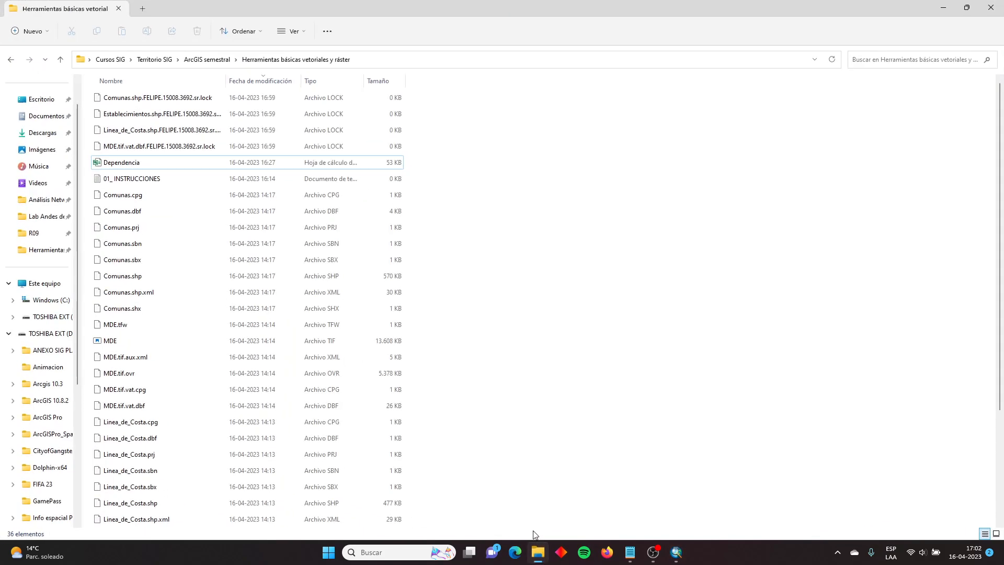
double_click(133, 162)
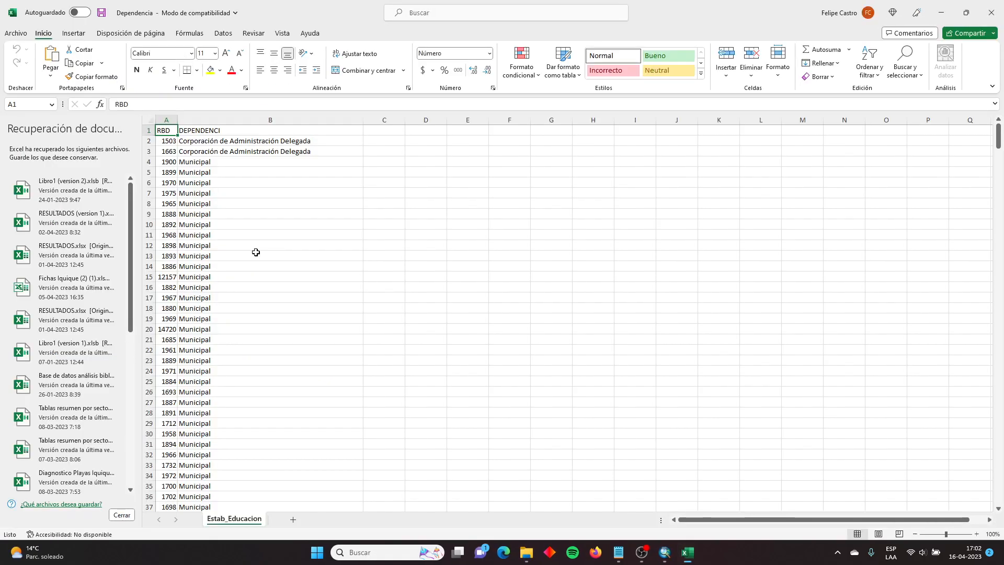
left_click(122, 515)
left_click(193, 137)
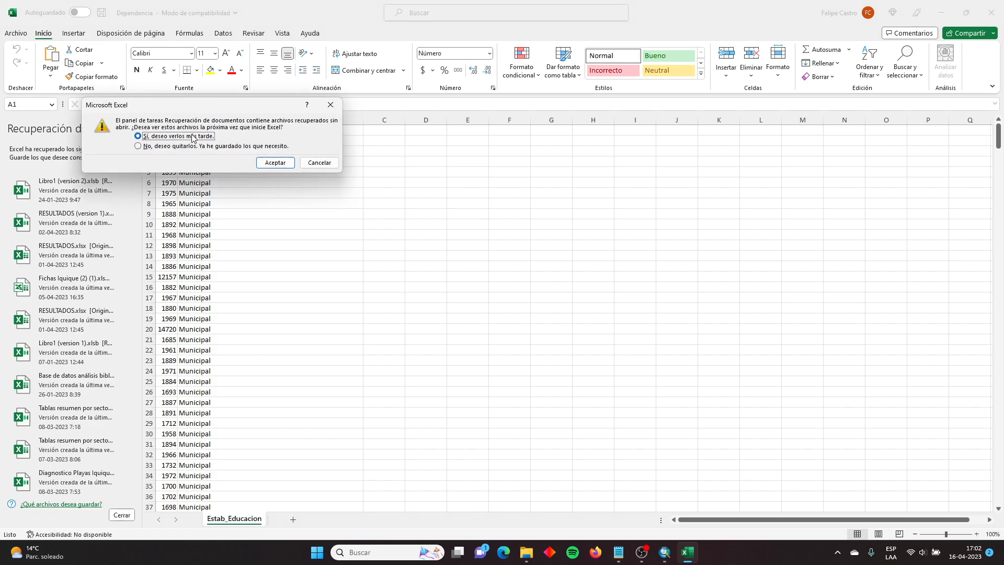
left_click(259, 162)
Step: Sort the spreadsheet by RBD from smallest to largest, extending the sort to the DEPENDENCI column
left_click(129, 120)
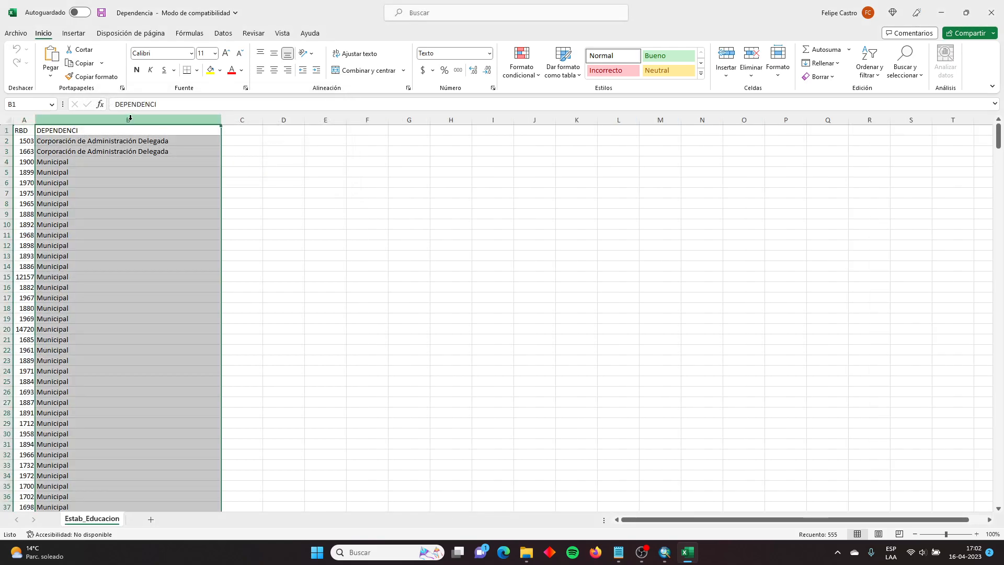
left_click(24, 120)
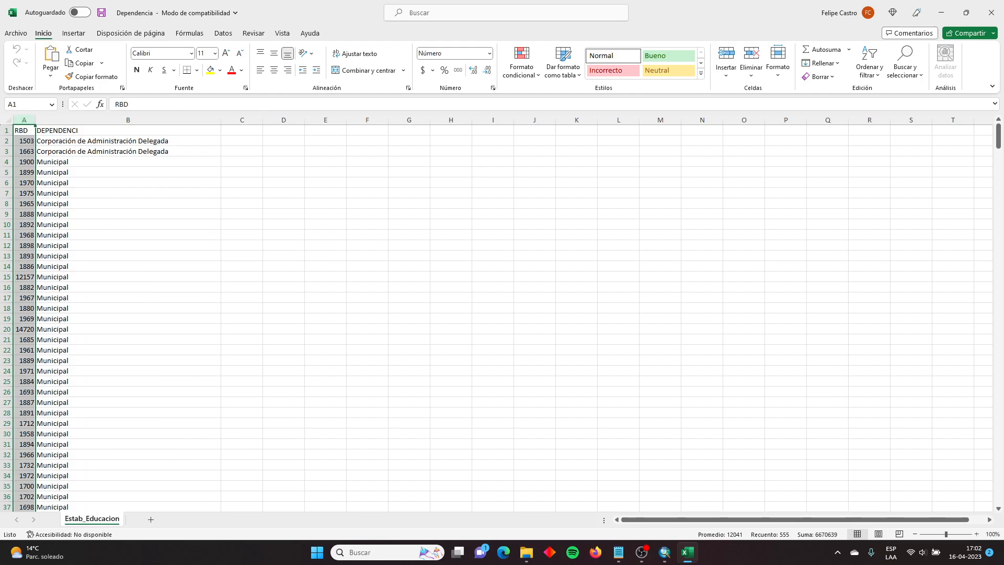
left_click(868, 85)
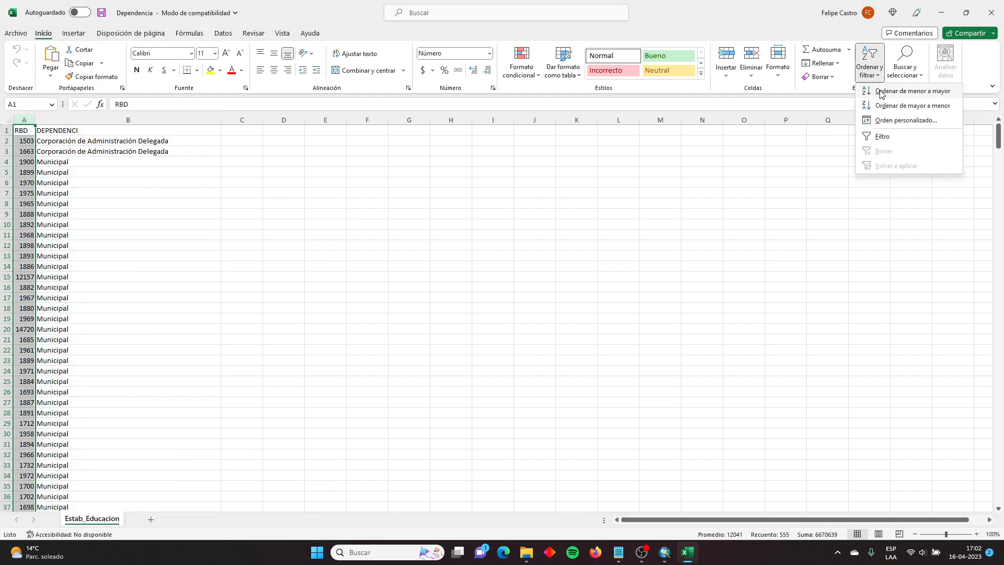
left_click(882, 92)
left_click(549, 295)
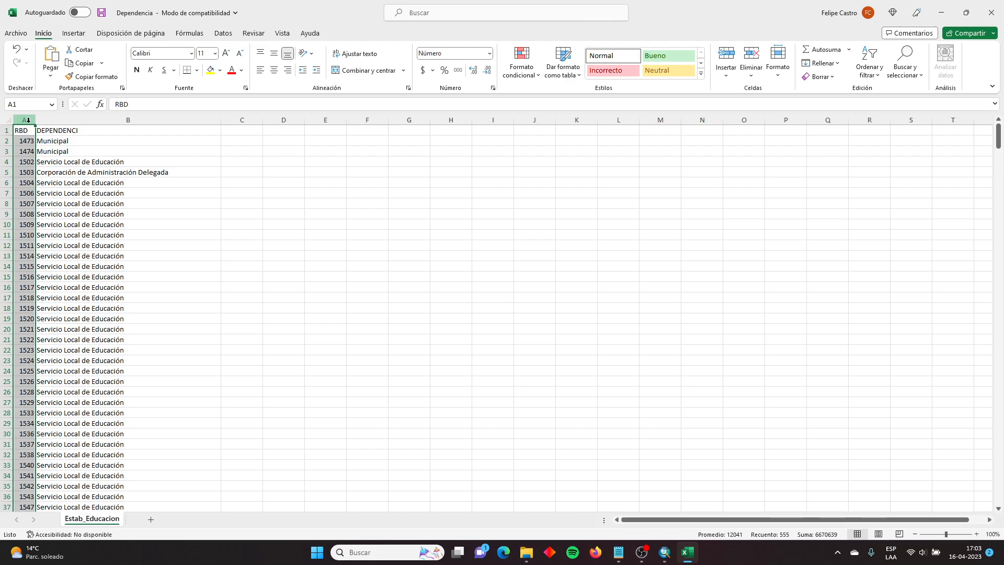
Step: Switch to ArcMap, check the RBD field in the Establecimientos attribute table against the spreadsheet, and close the table
left_click(665, 553)
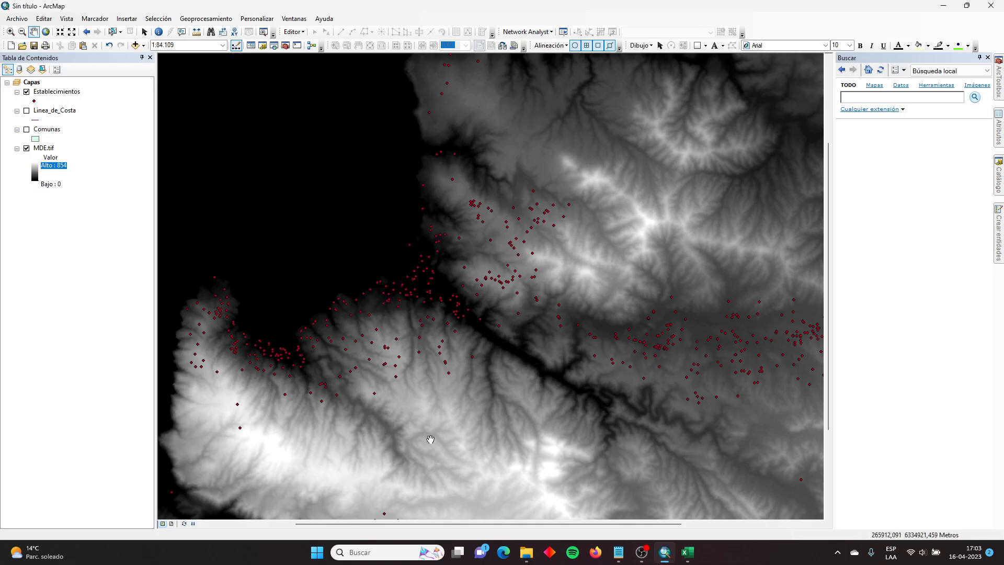
right_click(79, 91)
left_click(104, 124)
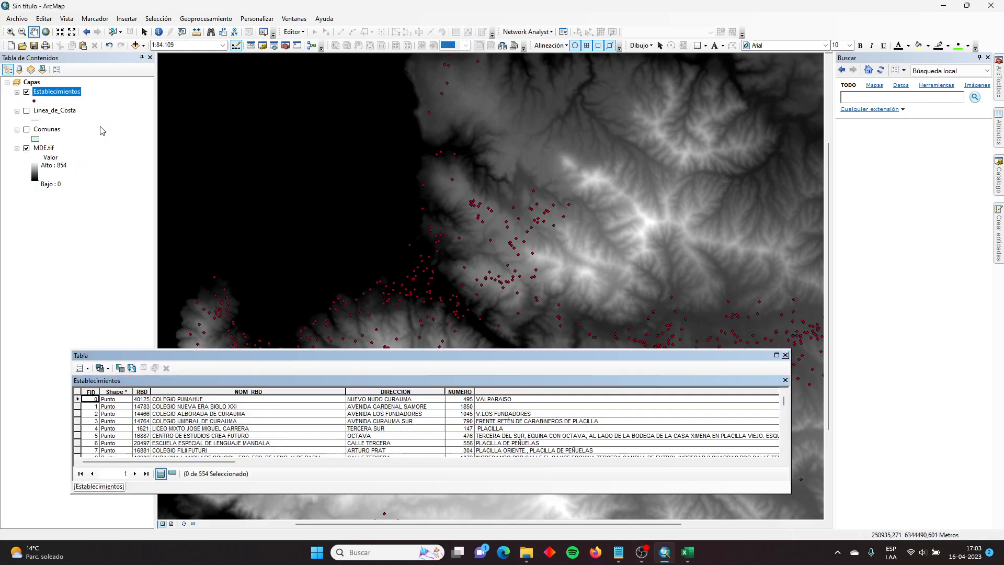
left_click(142, 392)
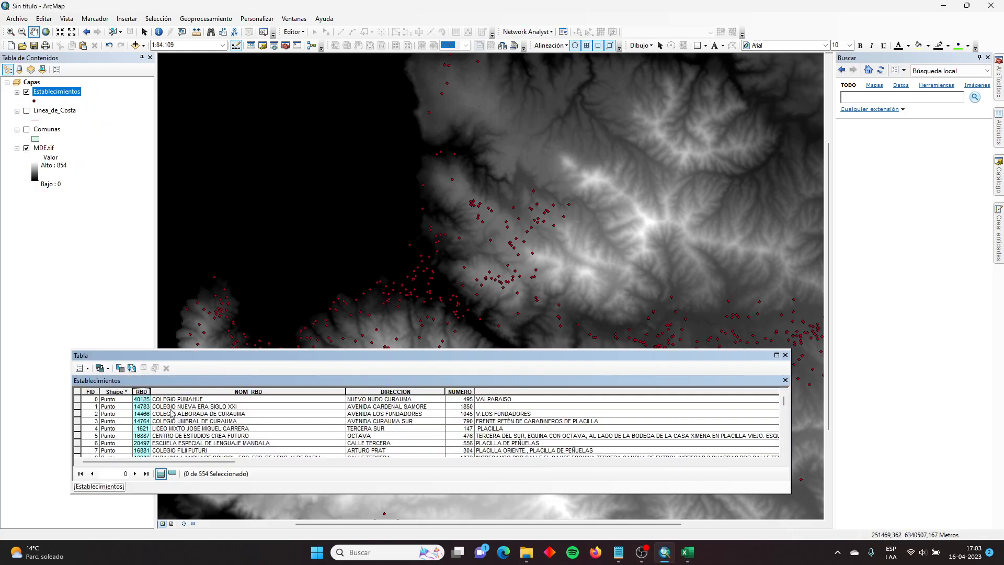
left_click(785, 355)
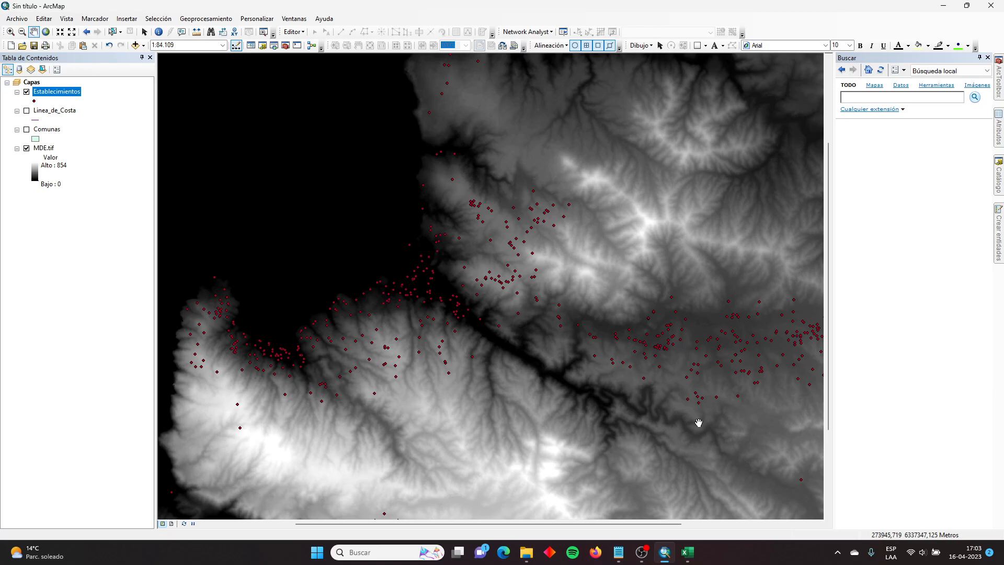
Step: Switch to Excel, save the workbook as tab-delimited text (*.txt) named Dependencia in the project folder, and close it
left_click(688, 557)
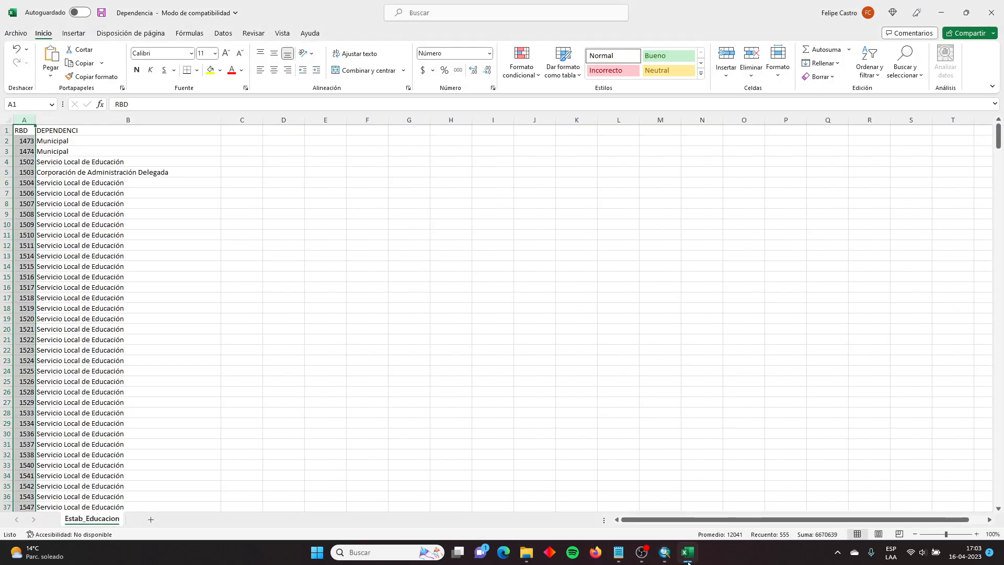
left_click(22, 128)
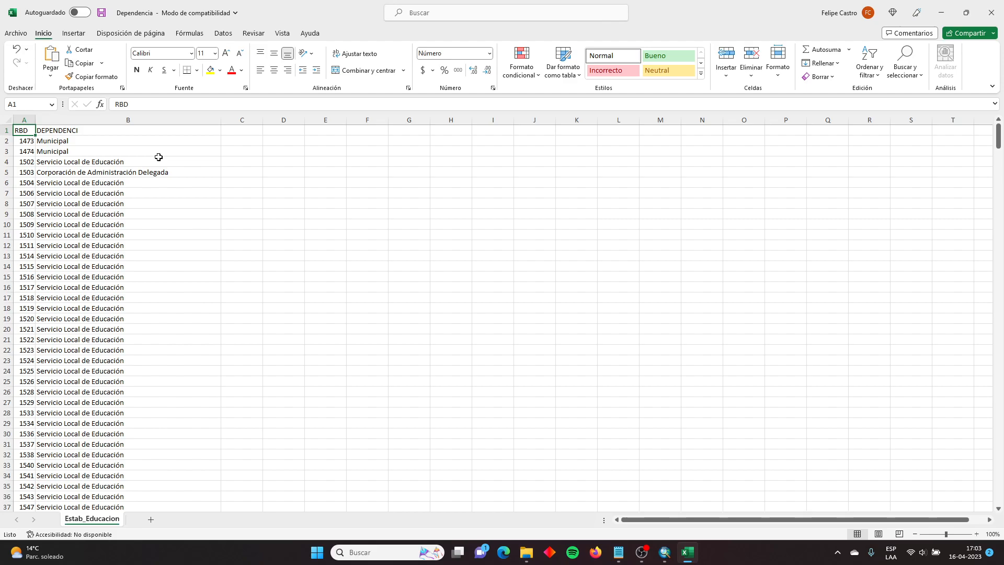
left_click(26, 34)
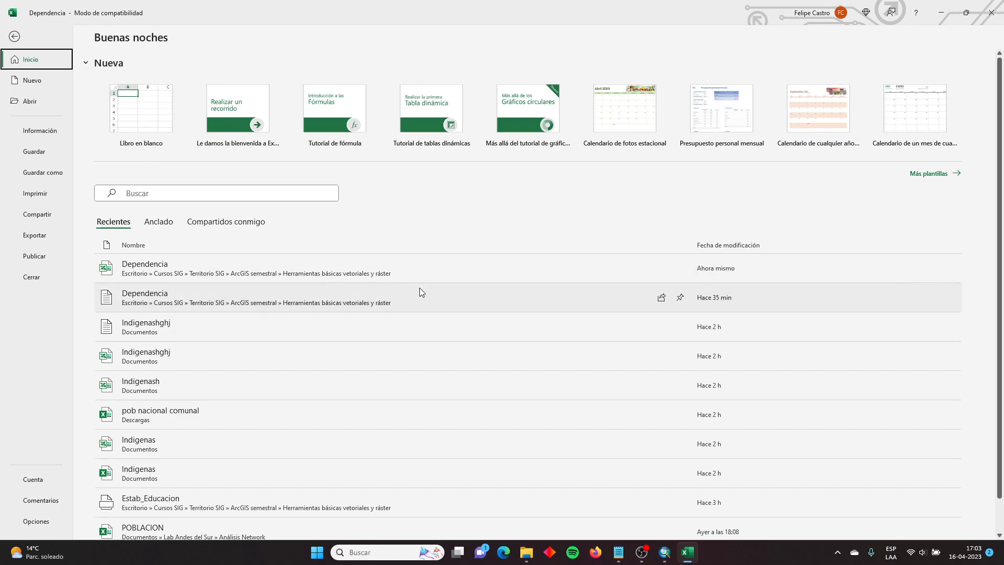
left_click(43, 173)
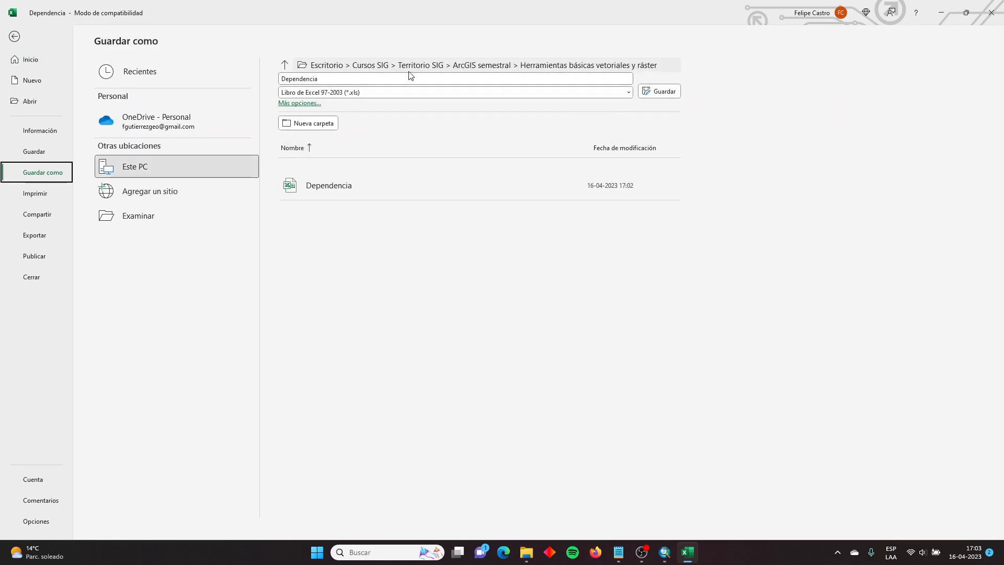
left_click(409, 92)
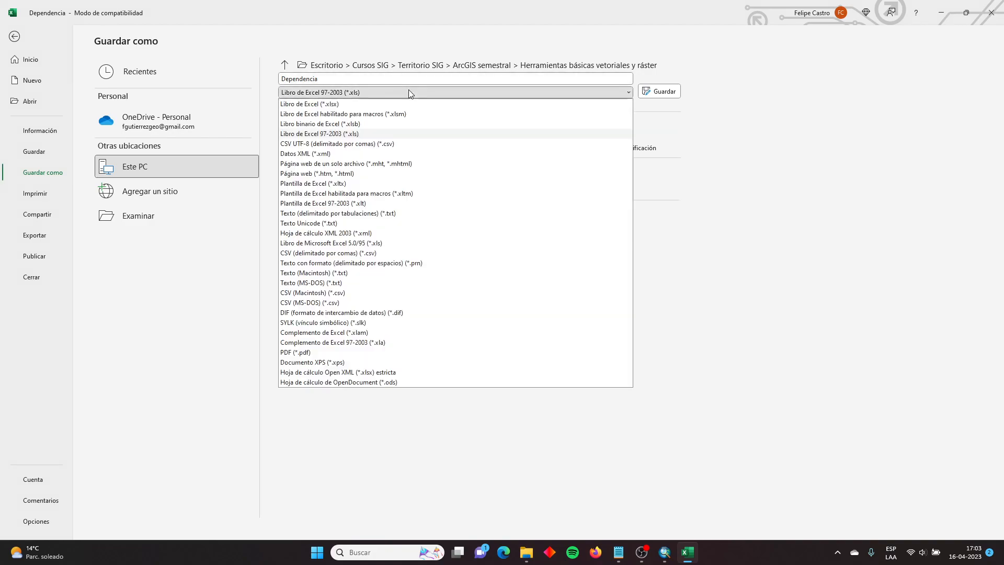
left_click(363, 215)
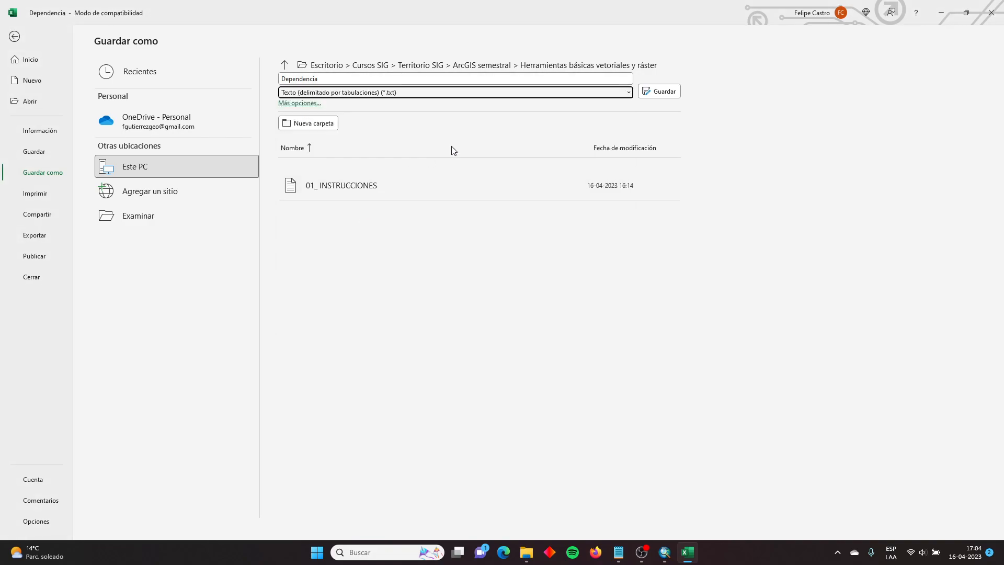
left_click(673, 89)
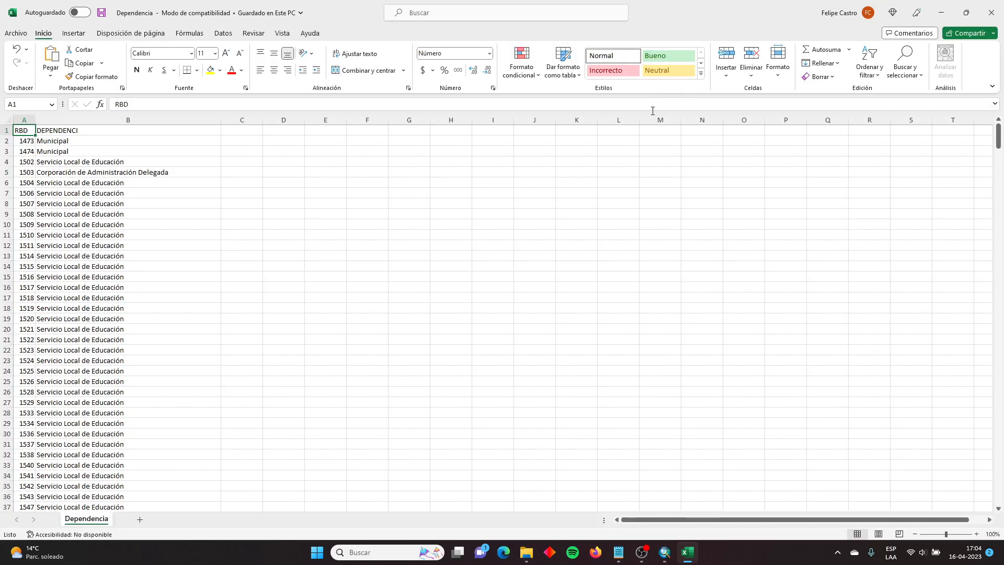
left_click(24, 121)
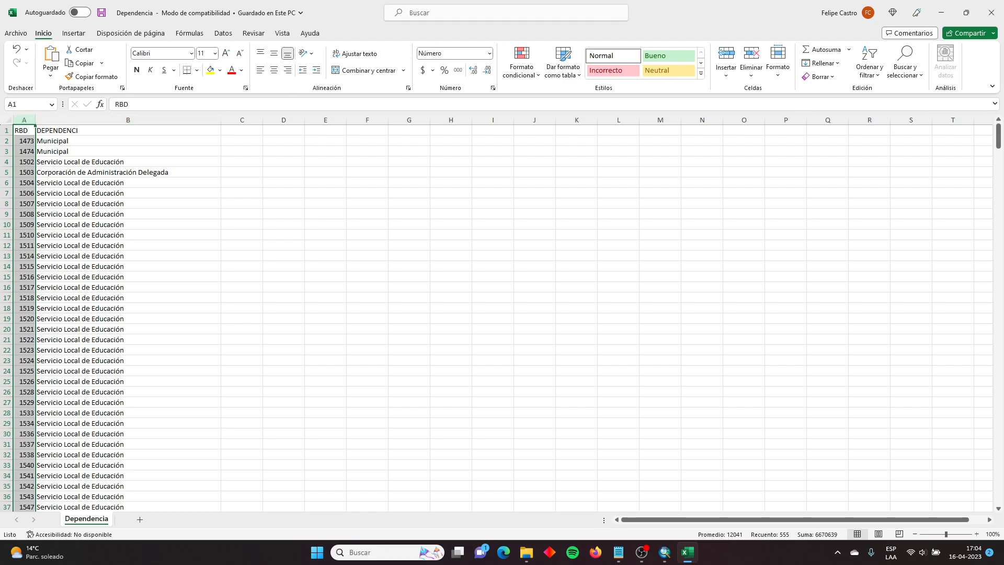
left_click(991, 12)
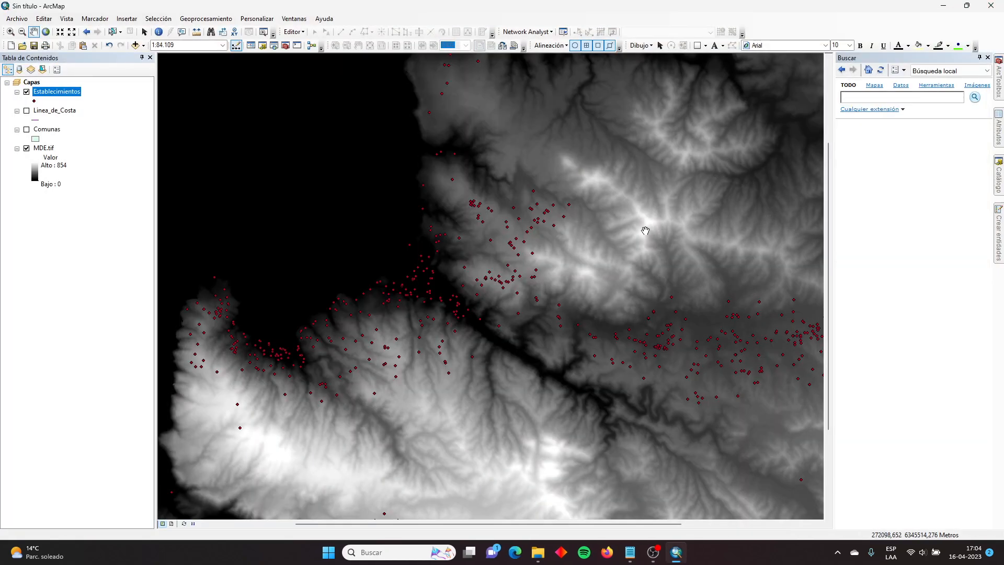
Step: Start an attribute join from a table on the Establecimientos layer, using RBD as the layer's join field
left_click(54, 226)
left_click(58, 224)
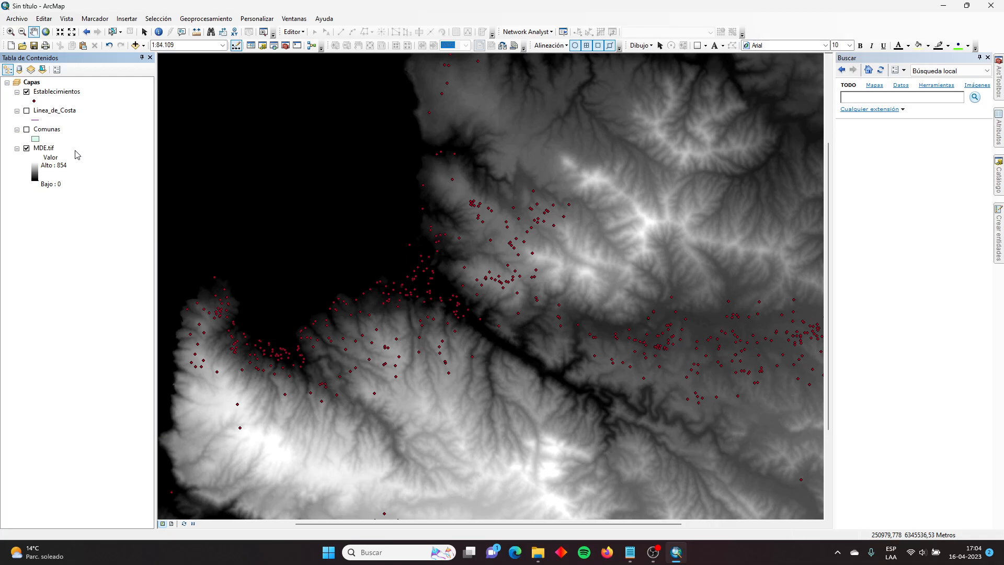
left_click(69, 96)
right_click(69, 97)
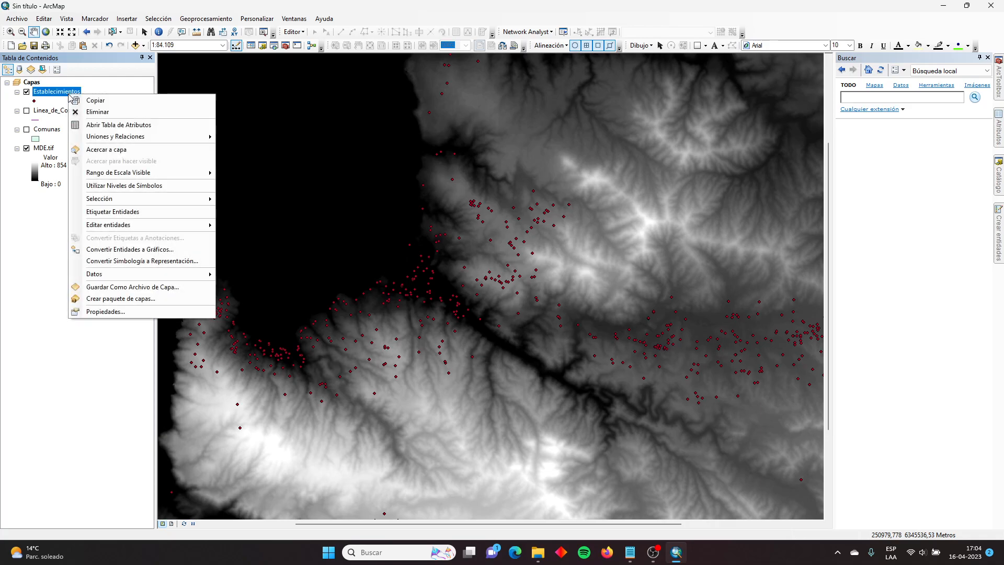
mouse_move(86, 138)
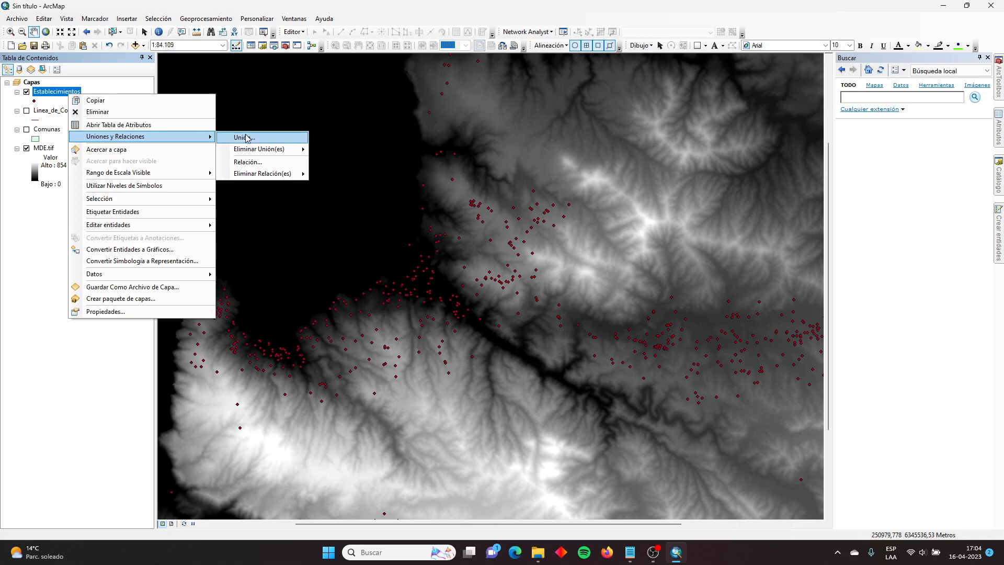
left_click(292, 140)
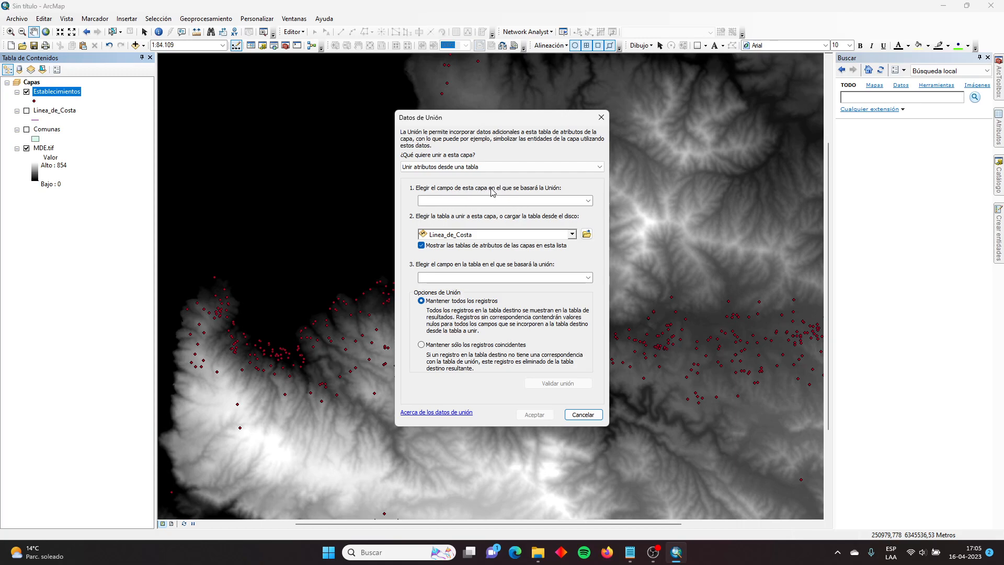
left_click(547, 202)
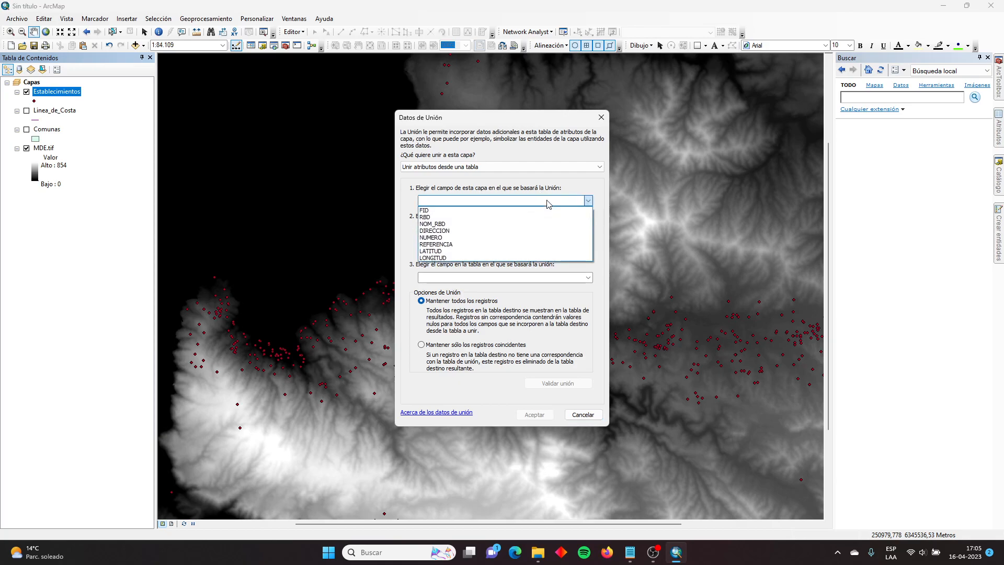
left_click(484, 217)
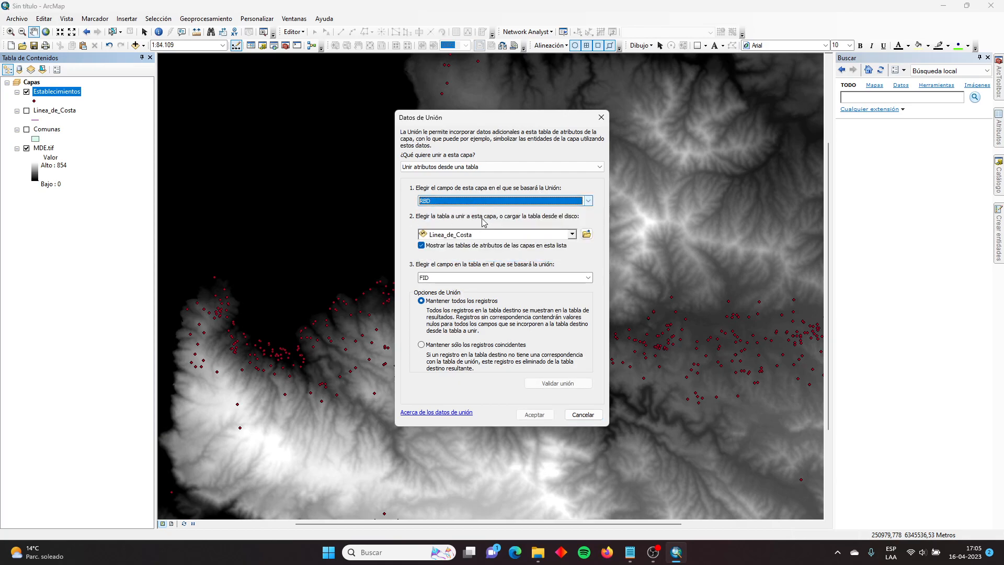
Step: Join the Estab_Educacion$ sheet of Dependencia.xls to the layer on the table's RBD field, keeping all records
left_click(586, 233)
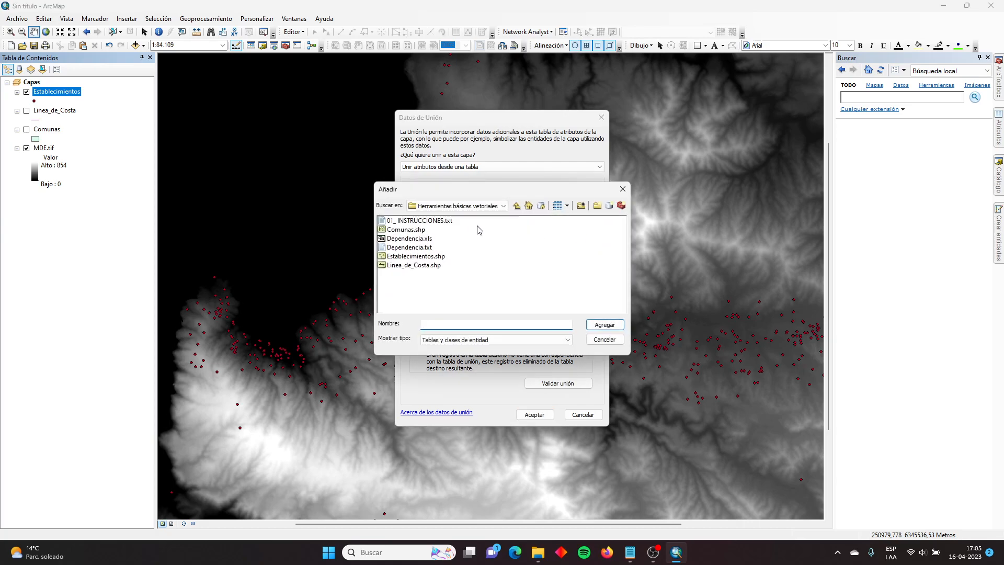
double_click(416, 239)
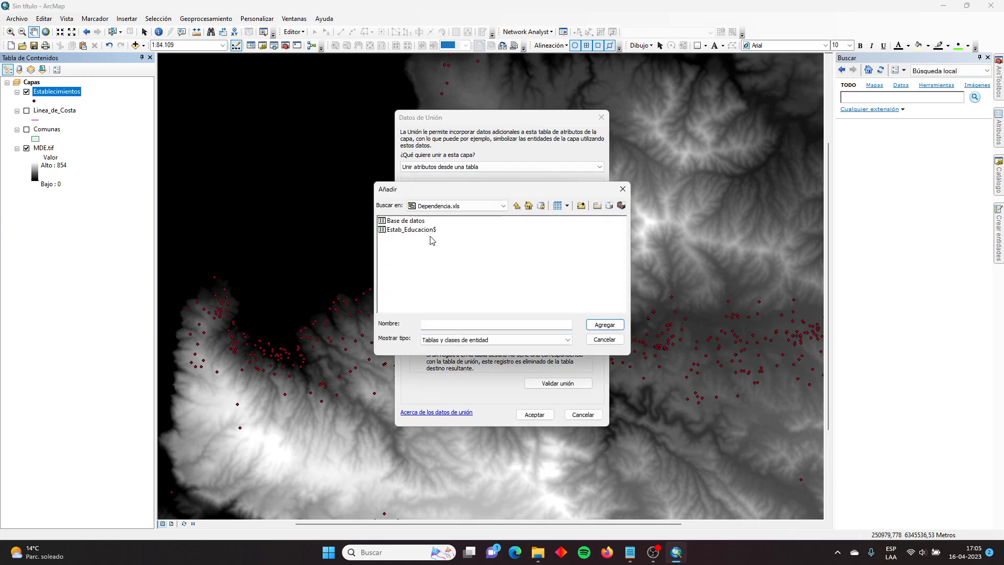
left_click(427, 232)
double_click(427, 232)
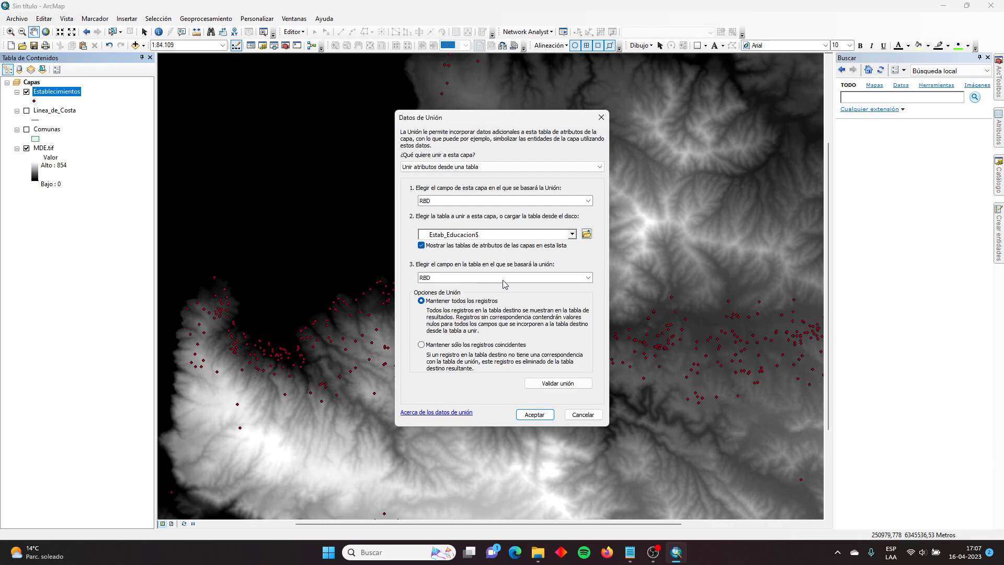
left_click(537, 415)
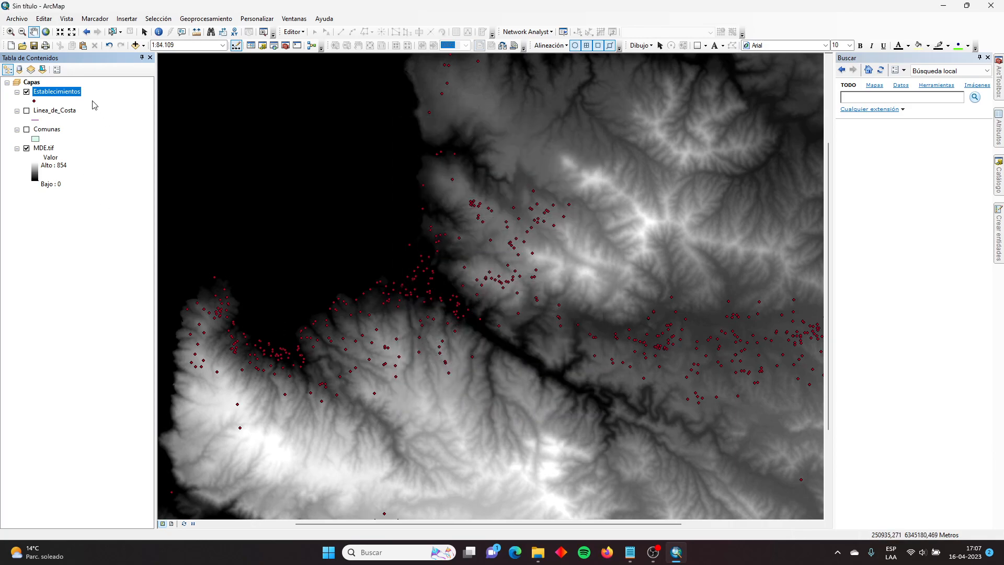
Step: Check the joined RBD and DEPENDENCI columns in the Establecimientos attribute table, and close the table
right_click(70, 93)
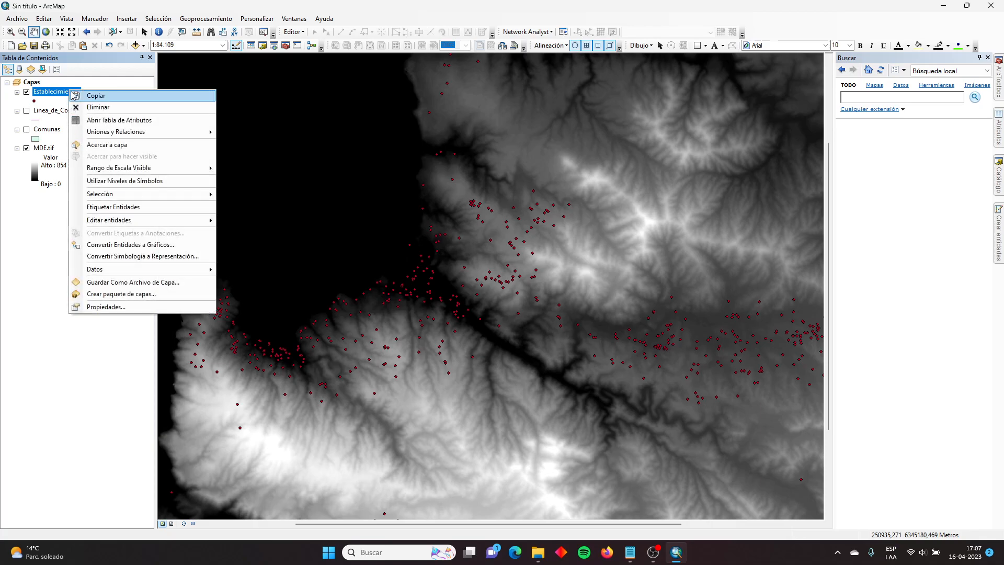
left_click(99, 120)
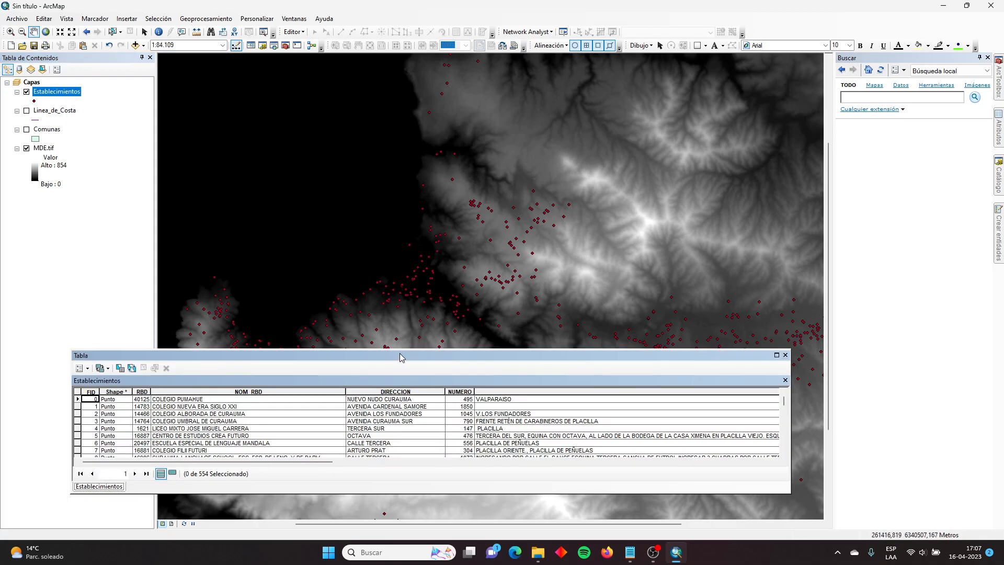
left_click_drag(399, 349, 366, 92)
left_click_drag(309, 462, 751, 453)
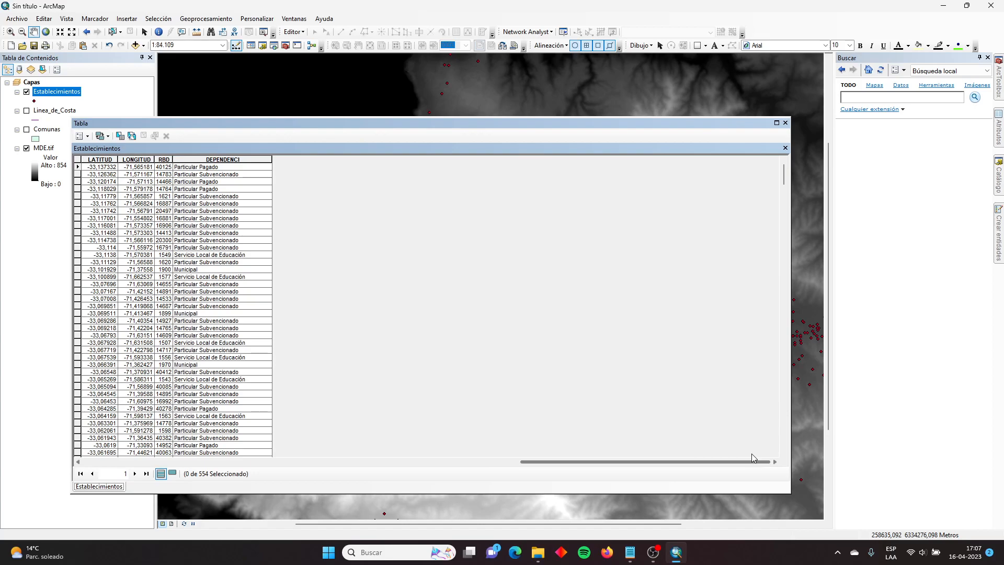
left_click(165, 160)
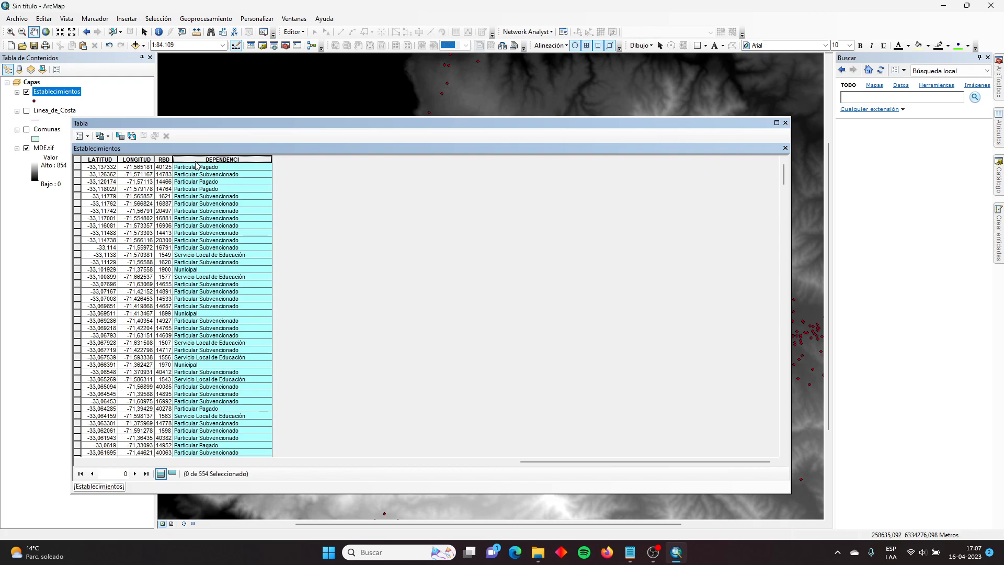
left_click(164, 159)
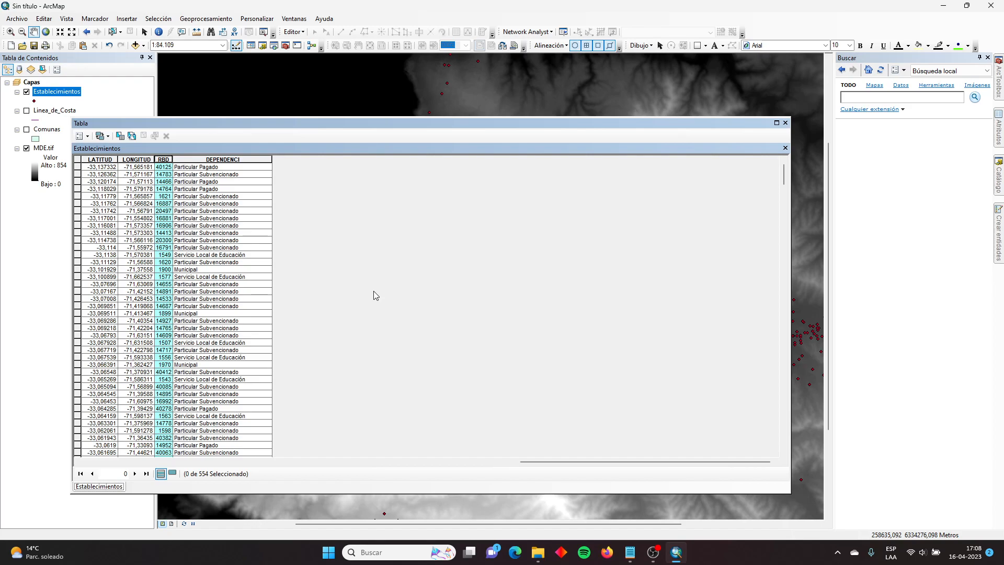
left_click_drag(789, 199, 302, 200)
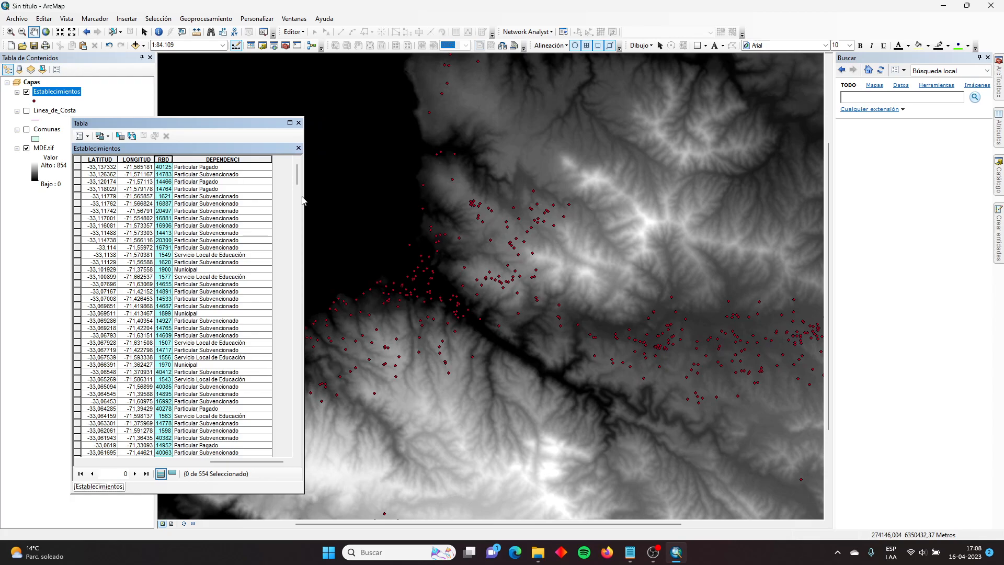
left_click(299, 123)
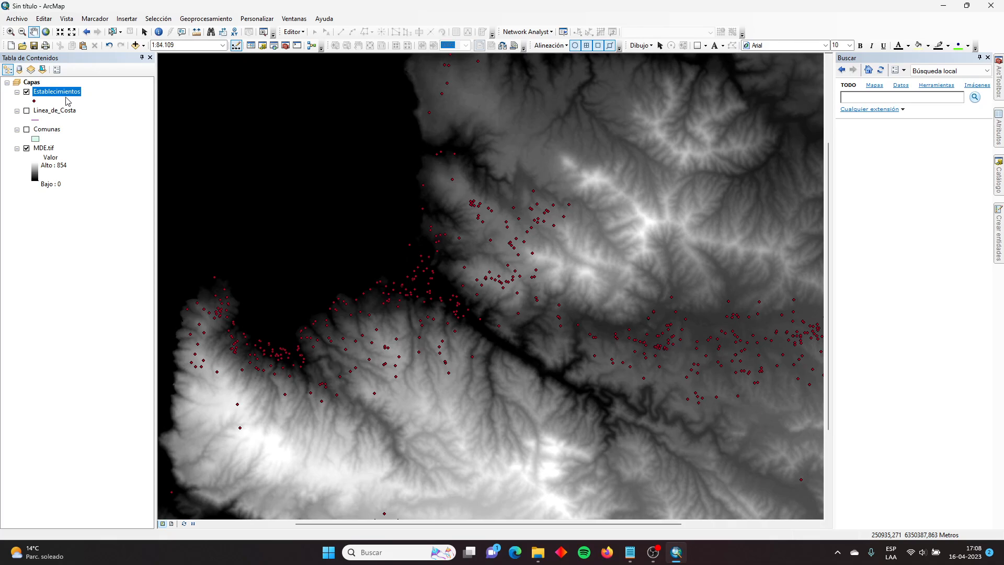
Step: Export all features of the joined Establecimientos layer to the shapefile Dependencias.shp in the project folder and add it to the map
right_click(67, 93)
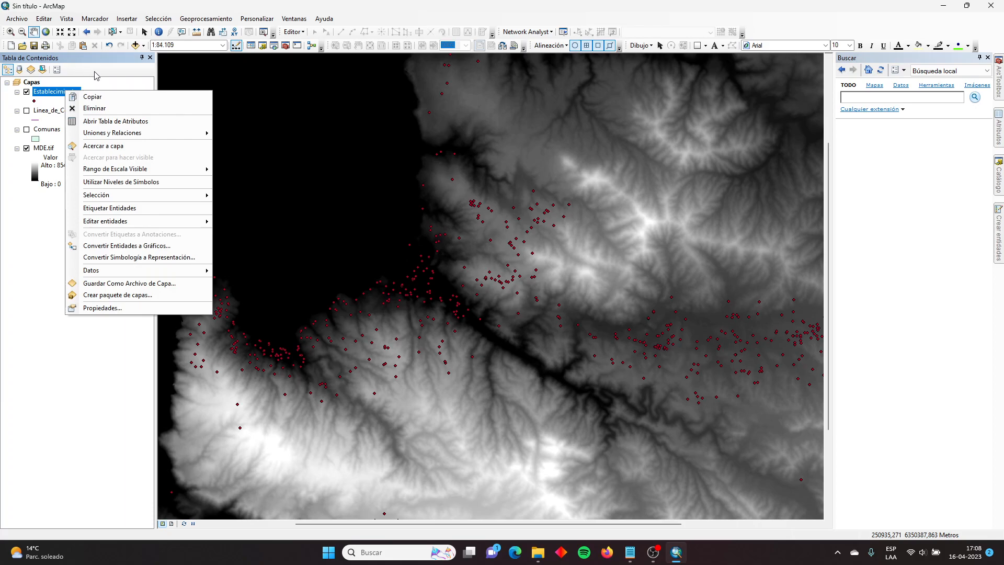
mouse_move(200, 276)
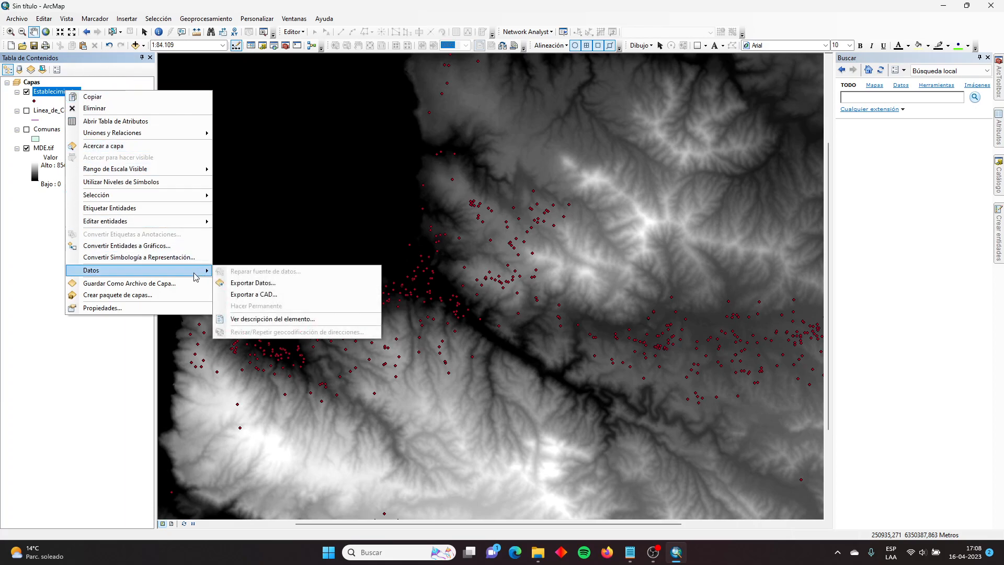
left_click(271, 284)
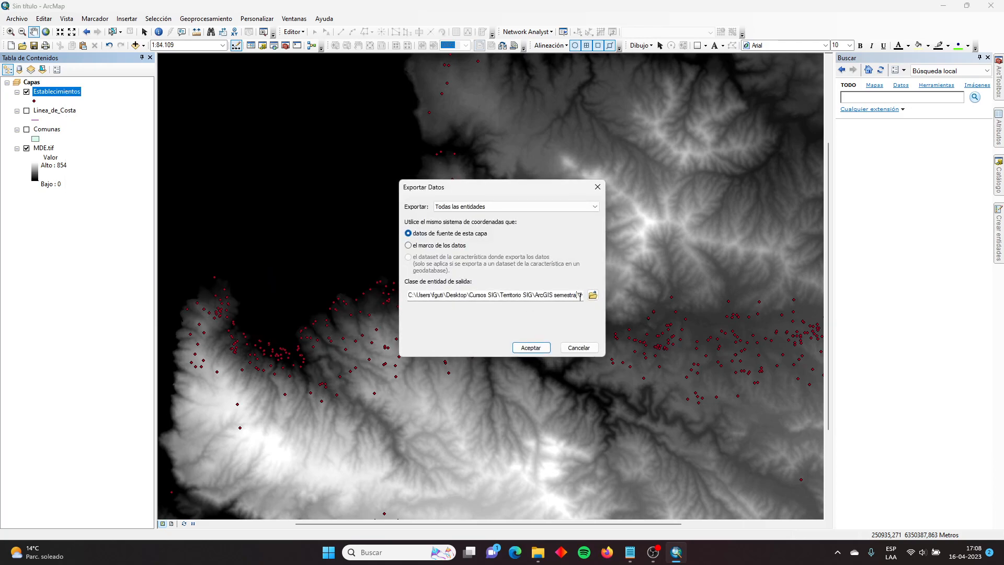
left_click_drag(577, 296, 620, 302)
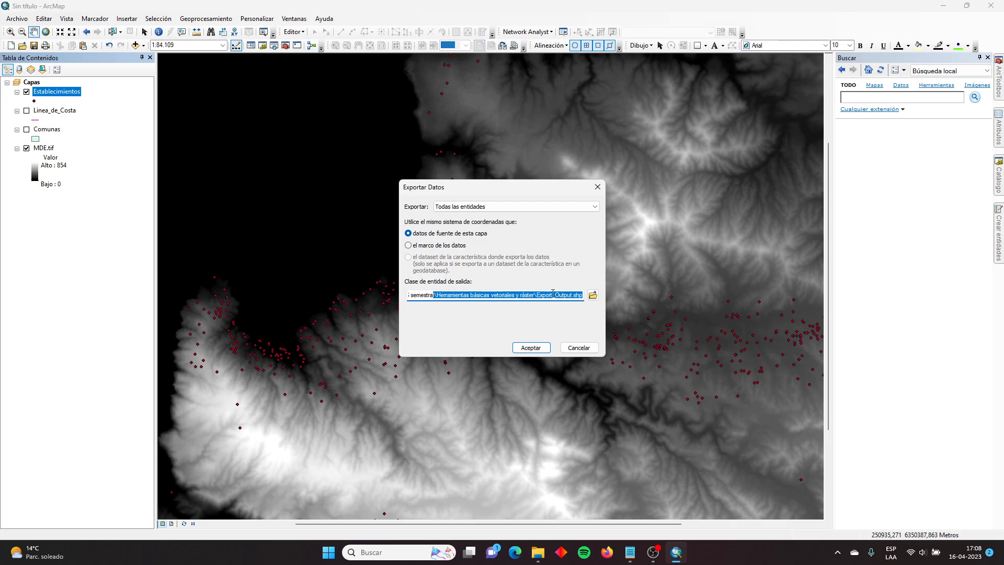
left_click_drag(537, 296, 573, 297)
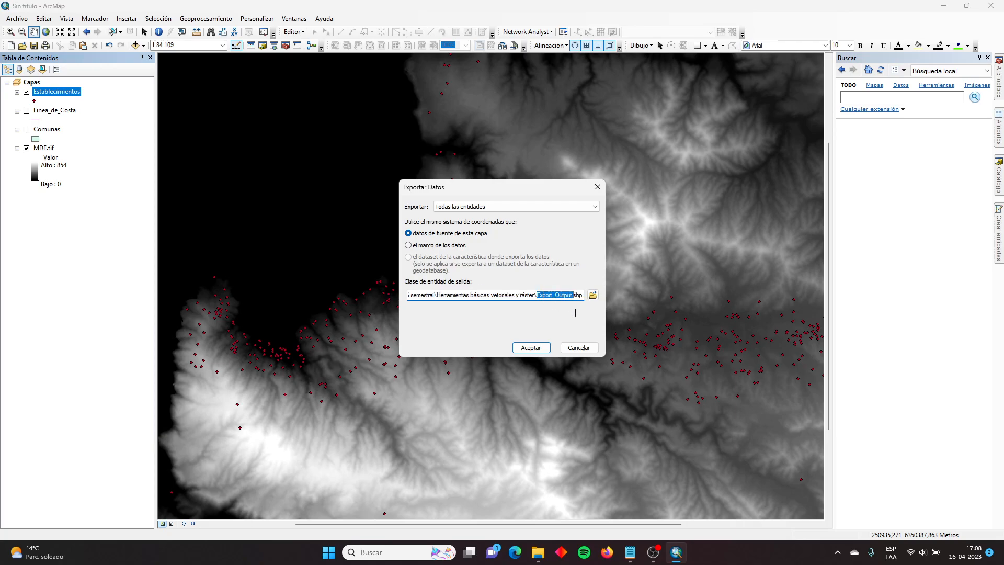
type("Dependen")
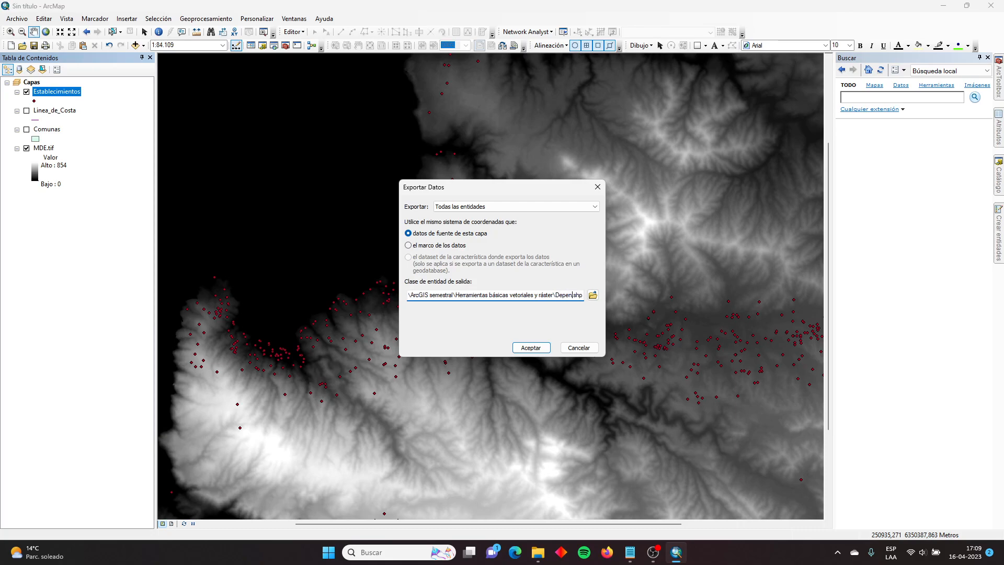
type("cias")
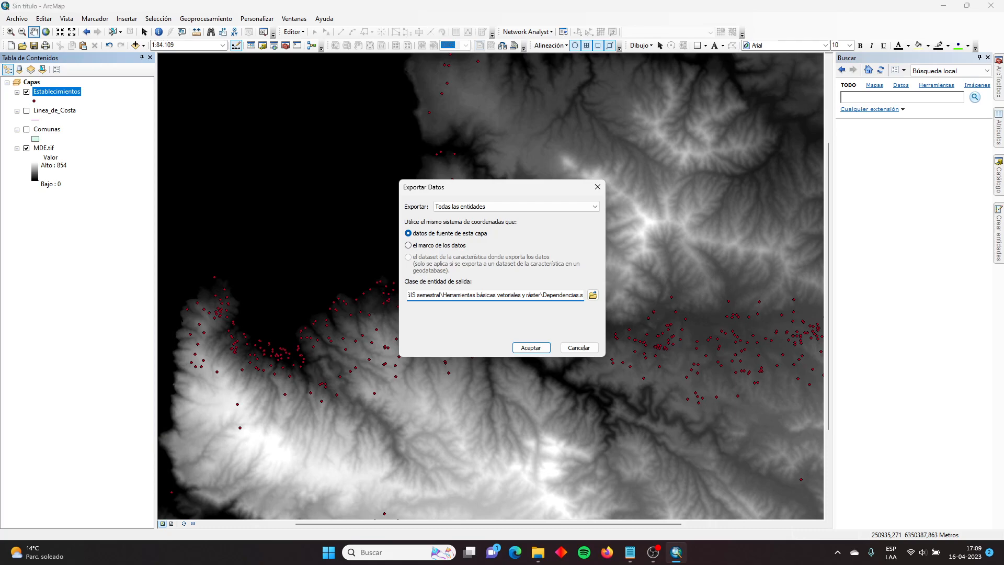
left_click_drag(541, 295, 612, 288)
left_click(593, 295)
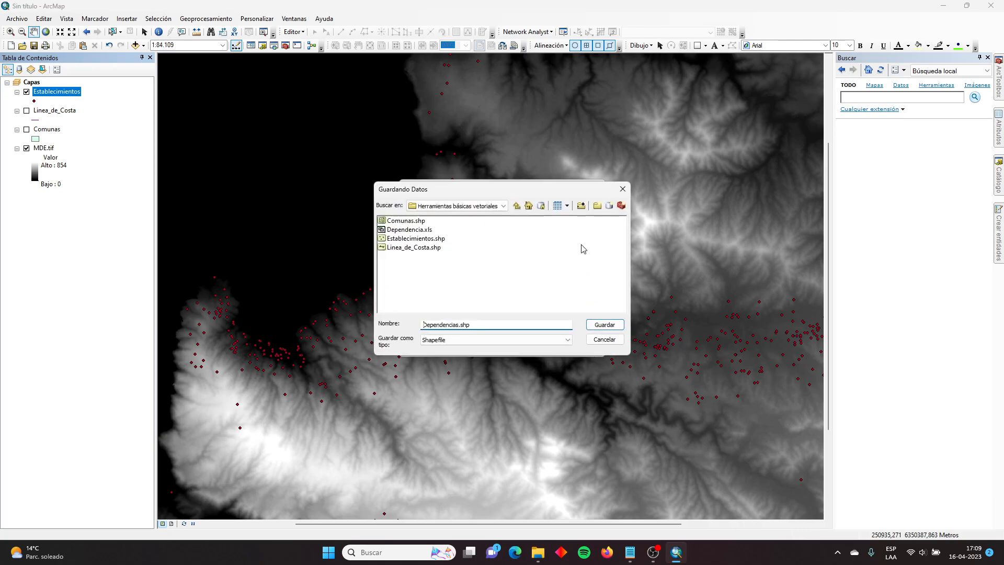
left_click(605, 327)
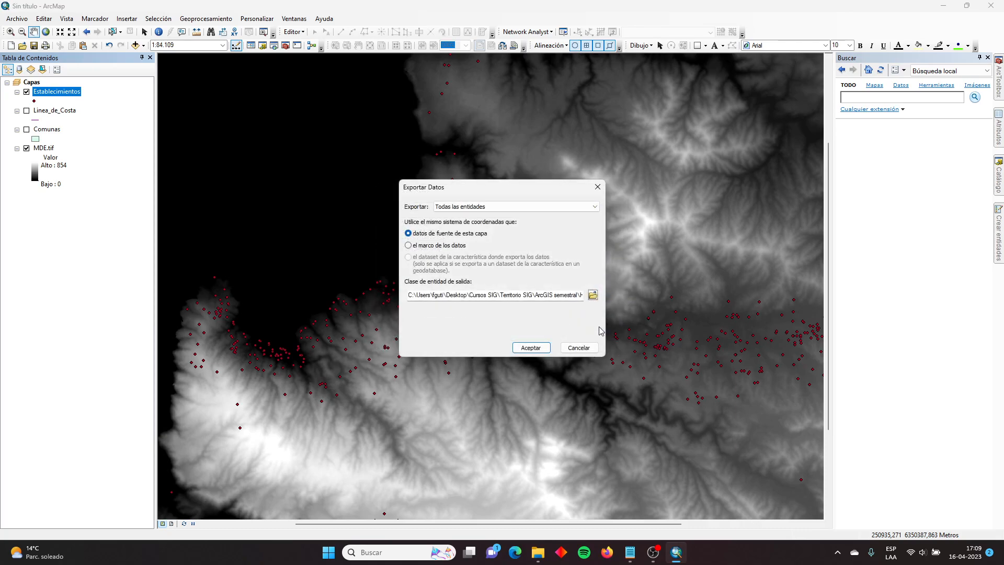
left_click(530, 348)
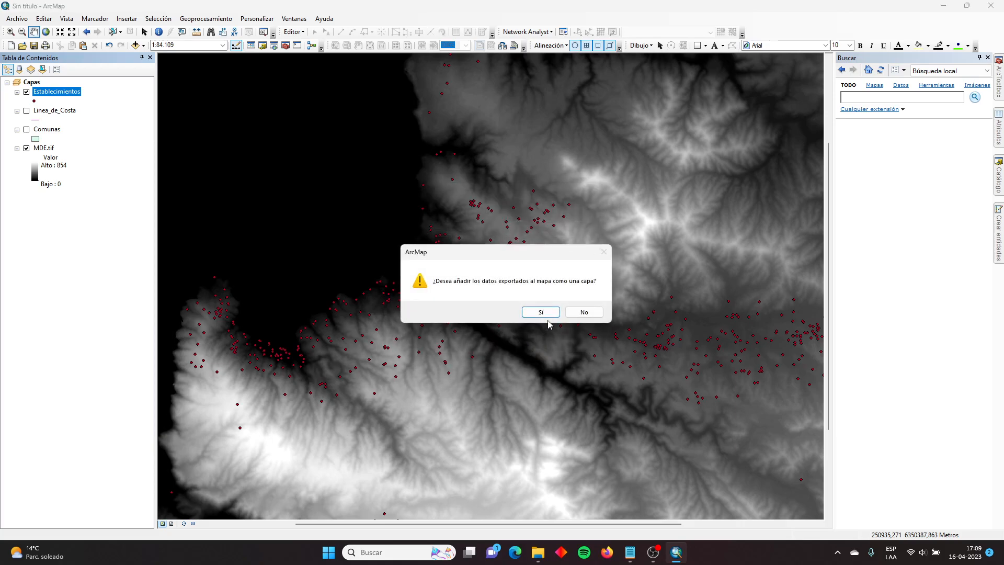
left_click(545, 312)
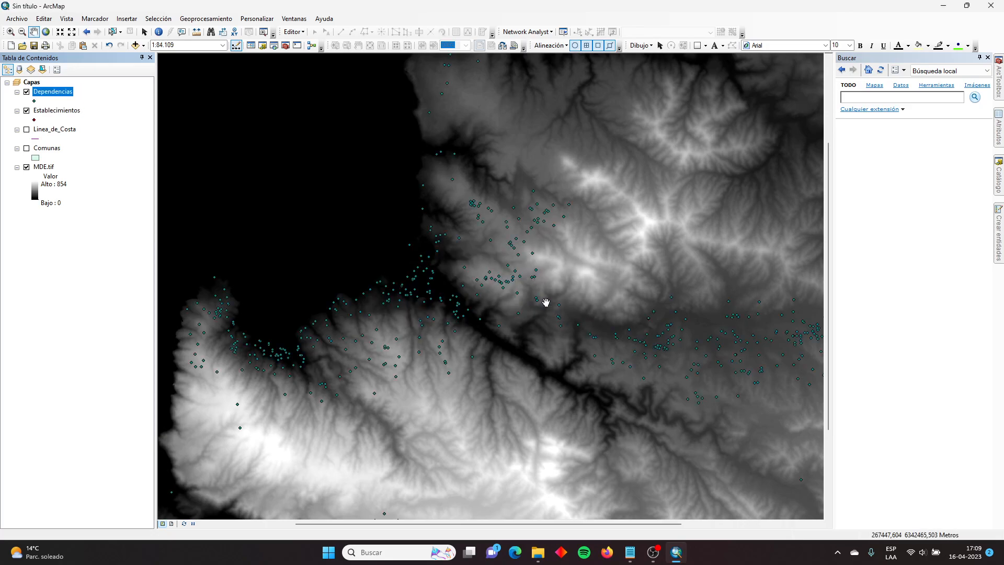
Step: Remove the original Establecimientos layer from the map
left_click(47, 113)
right_click(47, 114)
left_click(70, 129)
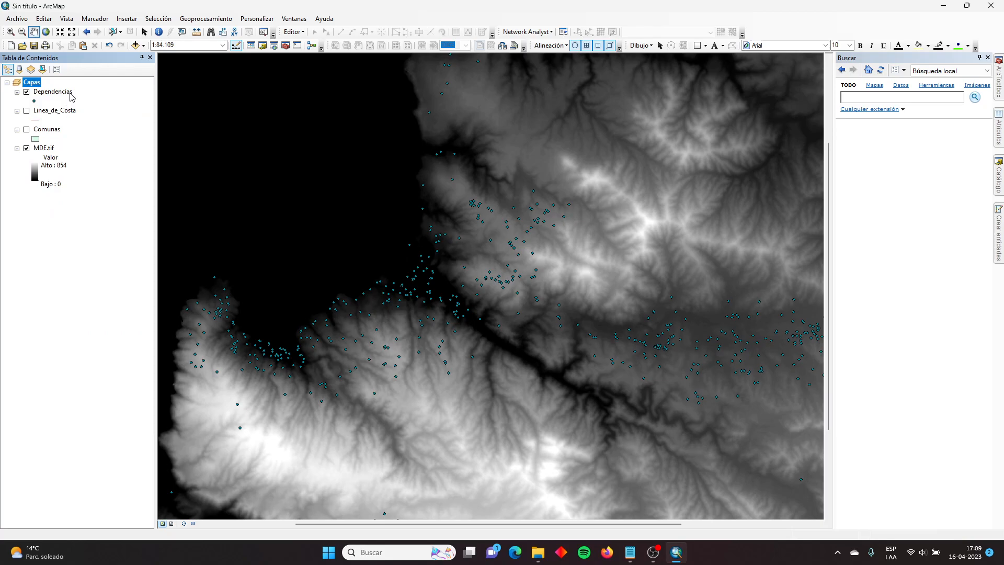
Step: Check the RBD_1 and DEPENDENCI columns in the Dependencias attribute table, and close the table
right_click(73, 95)
left_click(86, 124)
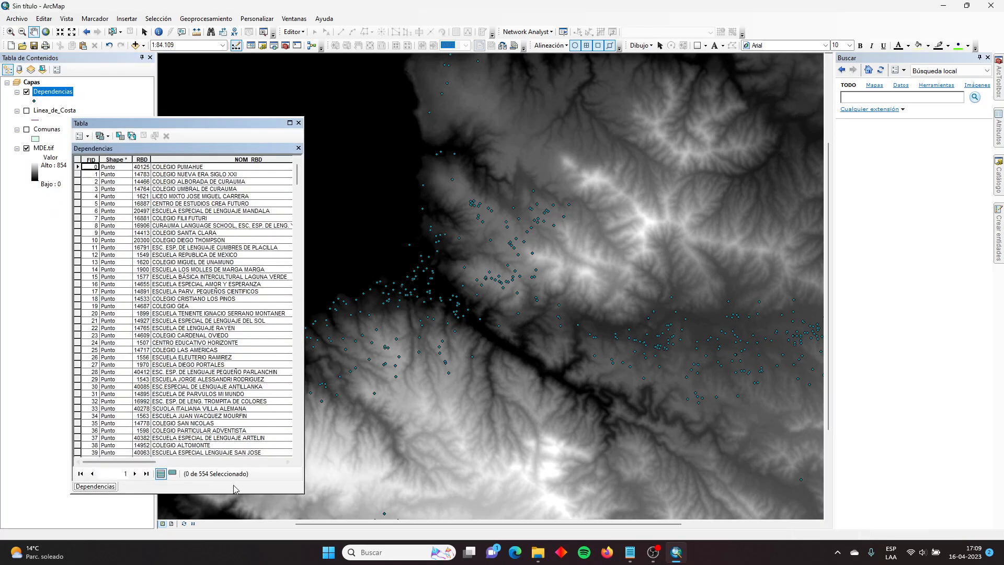
left_click_drag(152, 463, 276, 471)
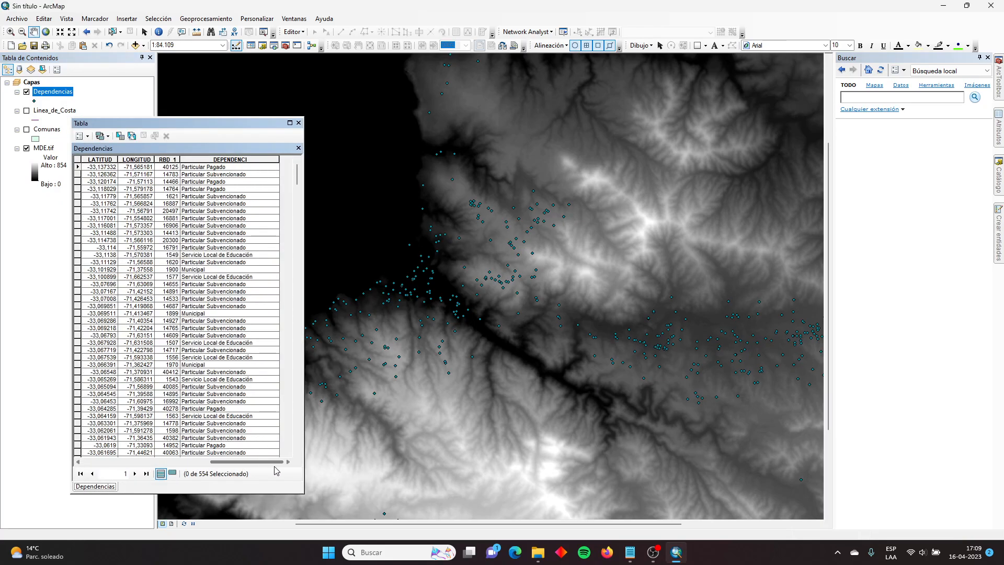
left_click(298, 122)
Step: Reread the school selection criteria in the 01_ INSTRUCCIONES note, minimize it, and make the Comunas layer visible in ArcMap
left_click(638, 555)
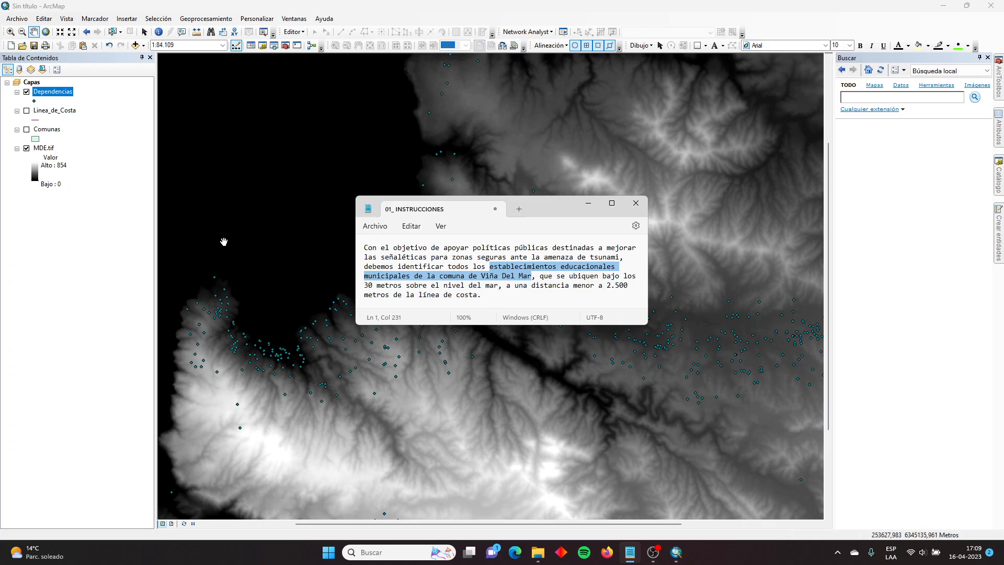
left_click(433, 276)
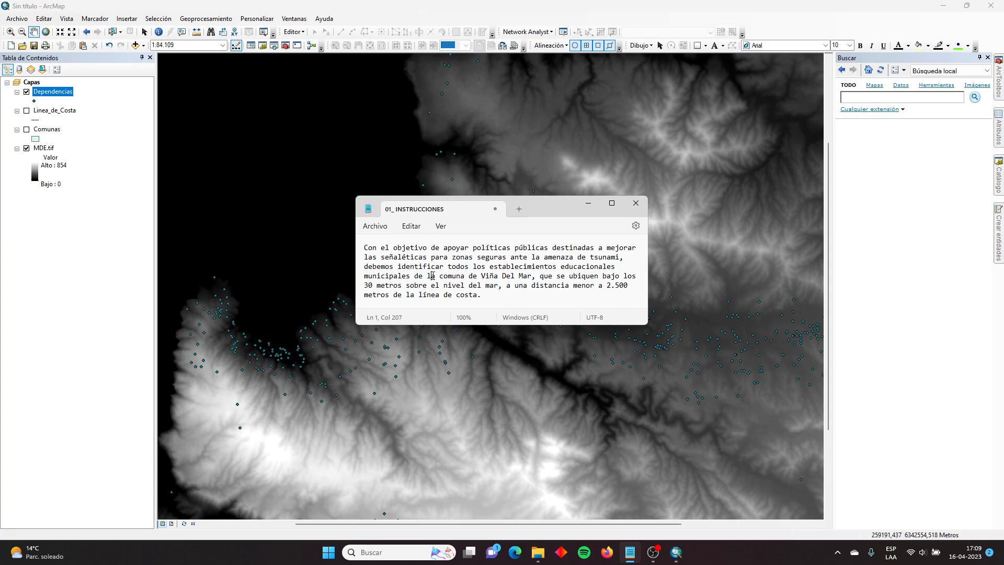
left_click(588, 203)
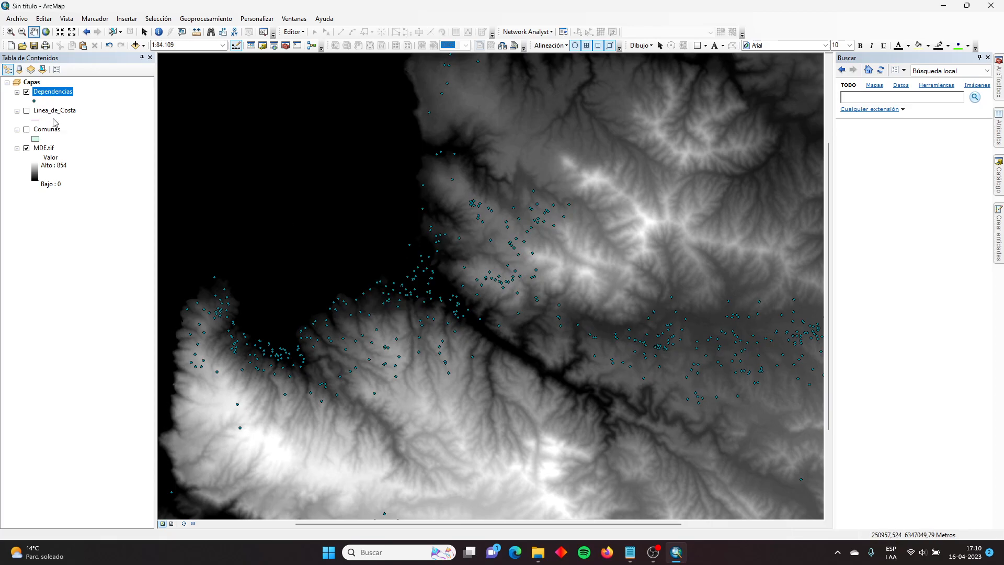
left_click(27, 130)
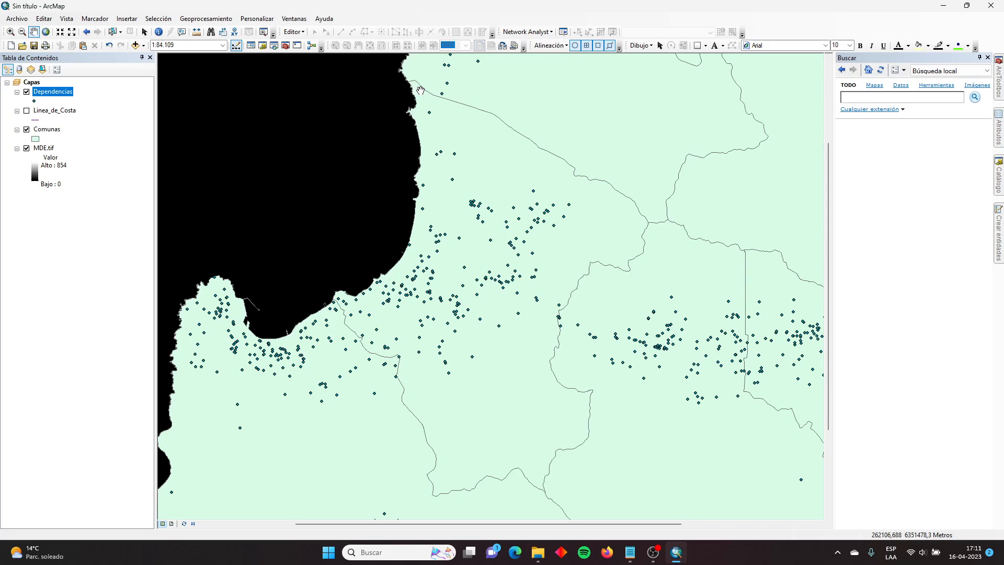
Step: Open ArcToolbox and look through the Geostatistical Analyst Tools and its Interpolation toolset, collapsing both again
left_click(205, 20)
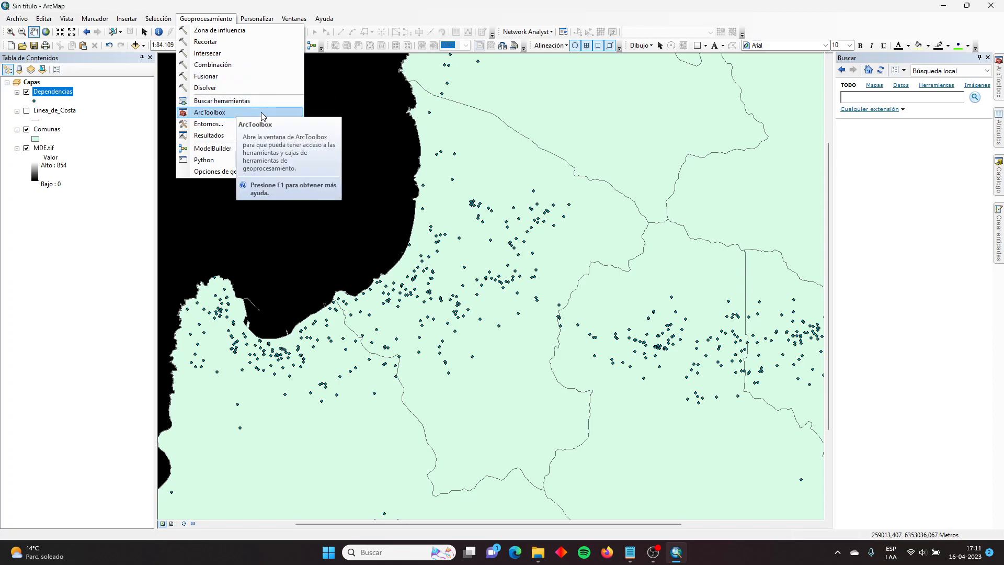
left_click(263, 114)
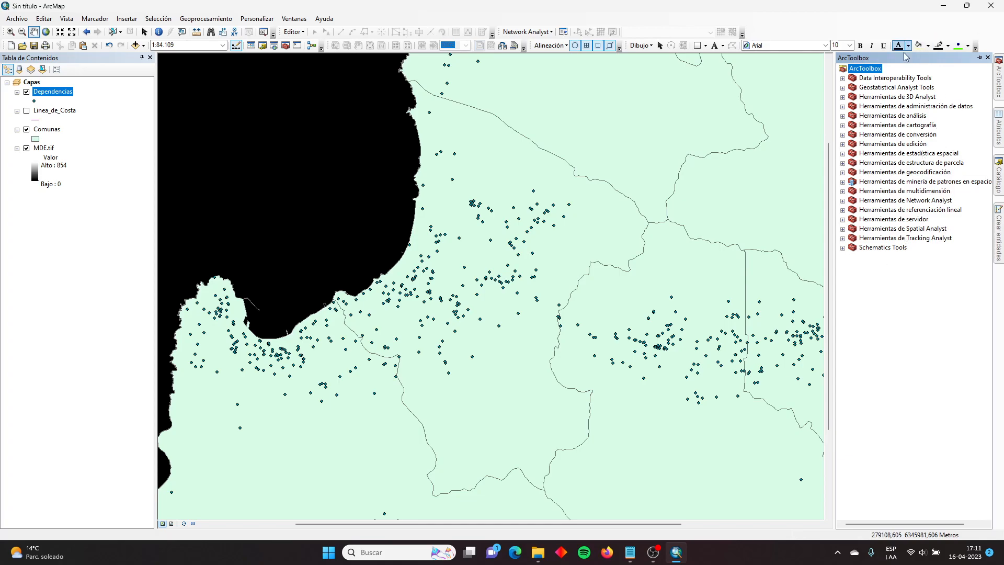
left_click(842, 78)
left_click(843, 79)
left_click(842, 87)
left_click(852, 97)
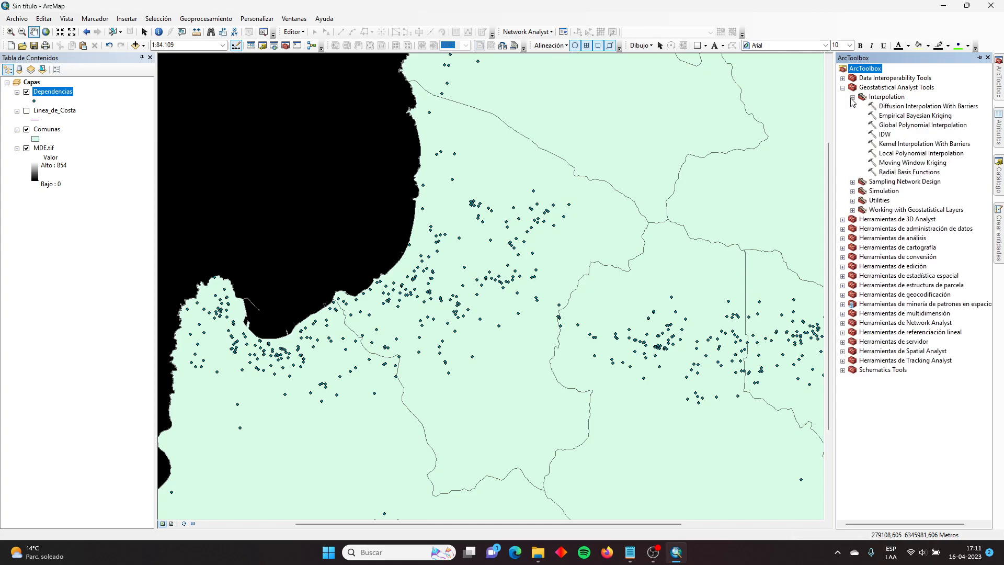
left_click(852, 97)
left_click(842, 87)
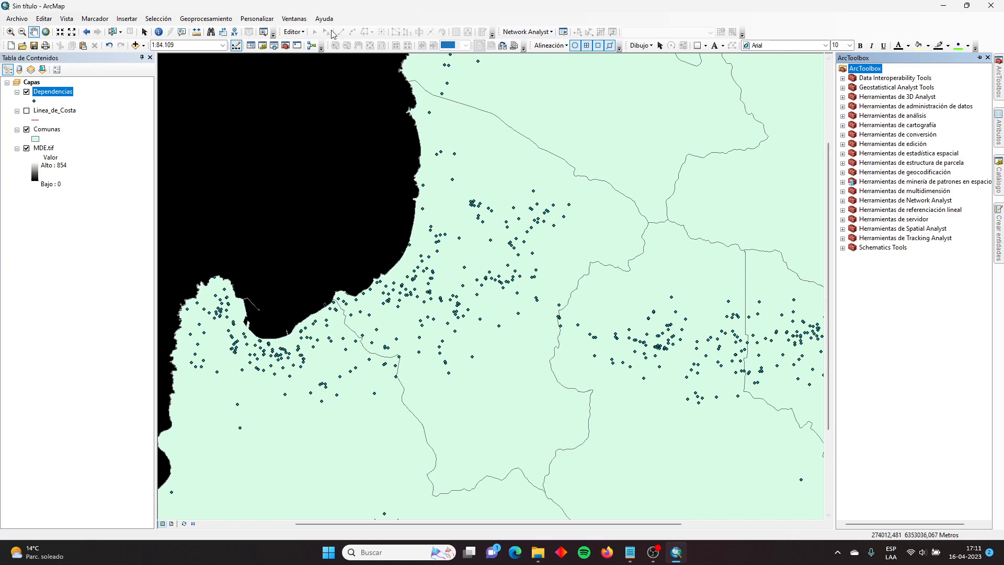
Step: Bring the tool search back in place of ArcToolbox and search for Intersecar
left_click(216, 22)
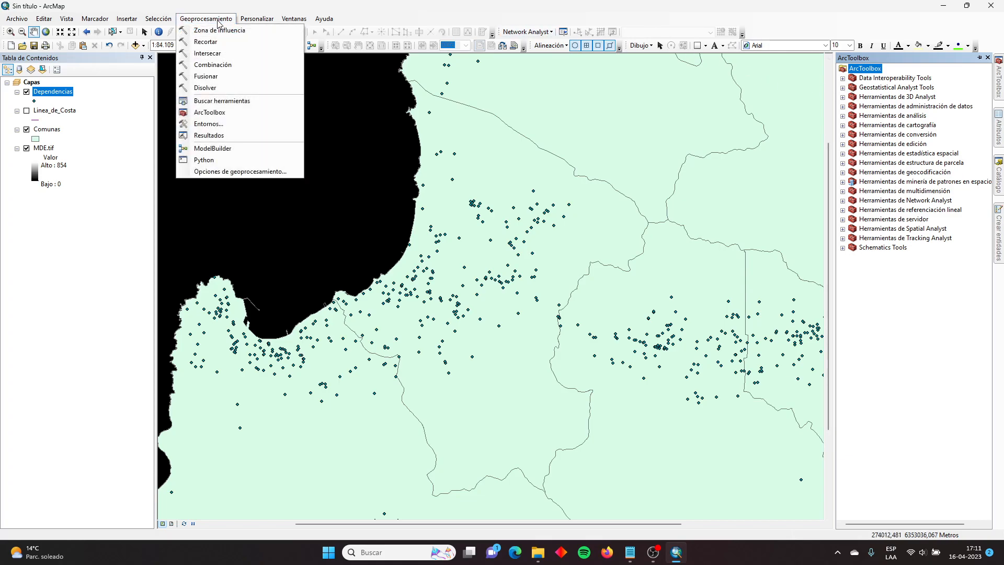
left_click(221, 104)
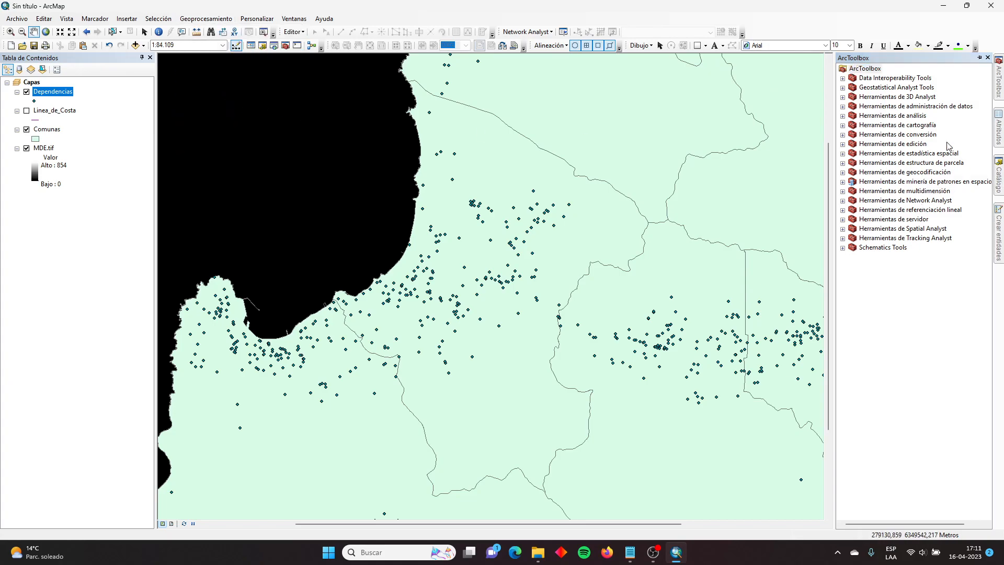
left_click(983, 60)
left_click(979, 58)
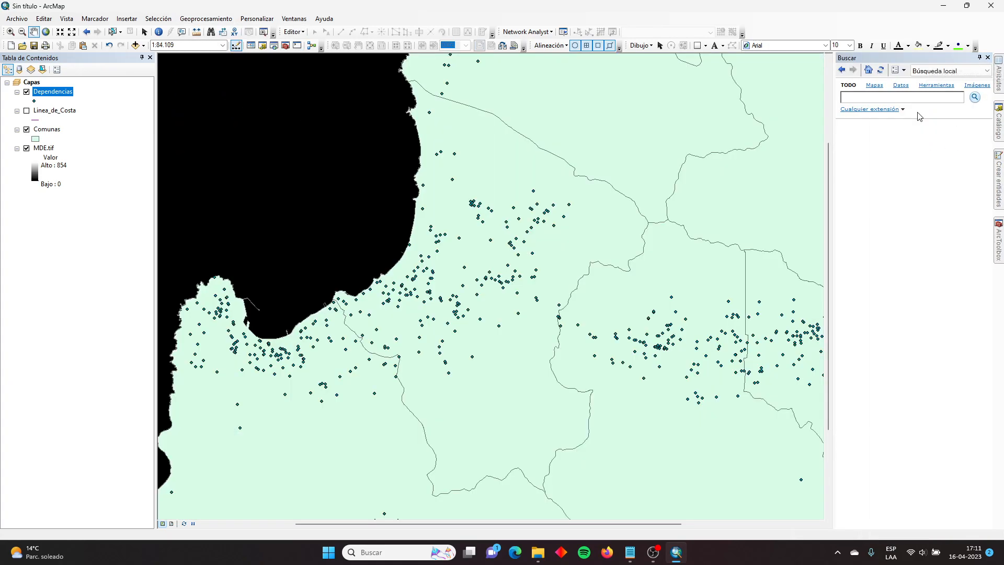
left_click(887, 97)
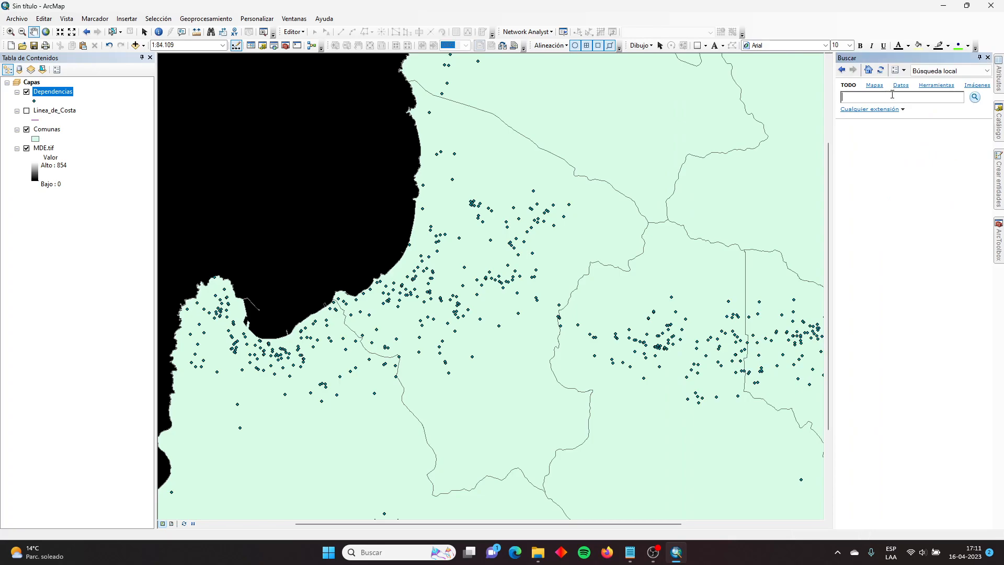
type("Intersecar")
key("Return")
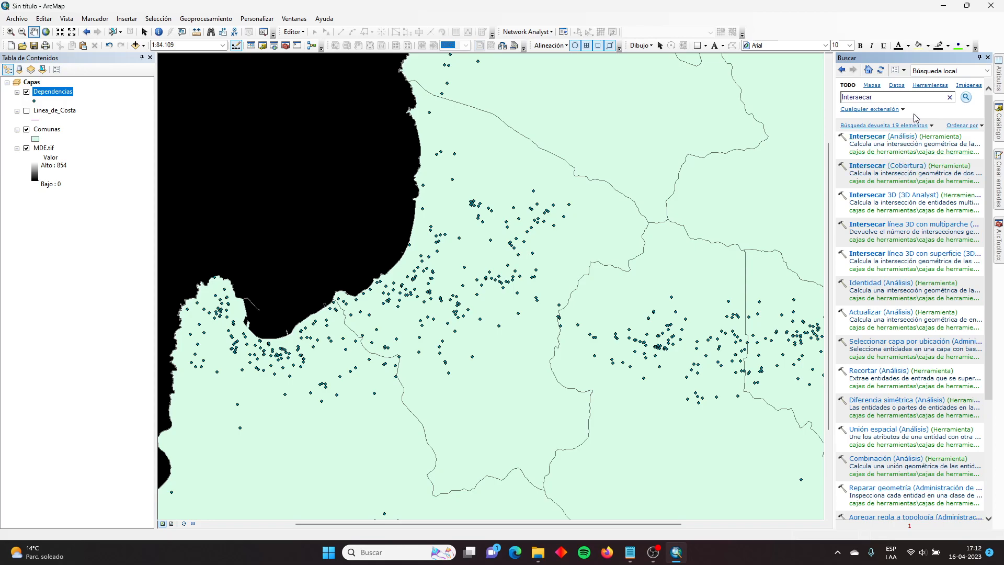
Step: Search for the tool with the term intersect, open Intersecar (Análisis), and examine the diagram in its help
double_click(904, 99)
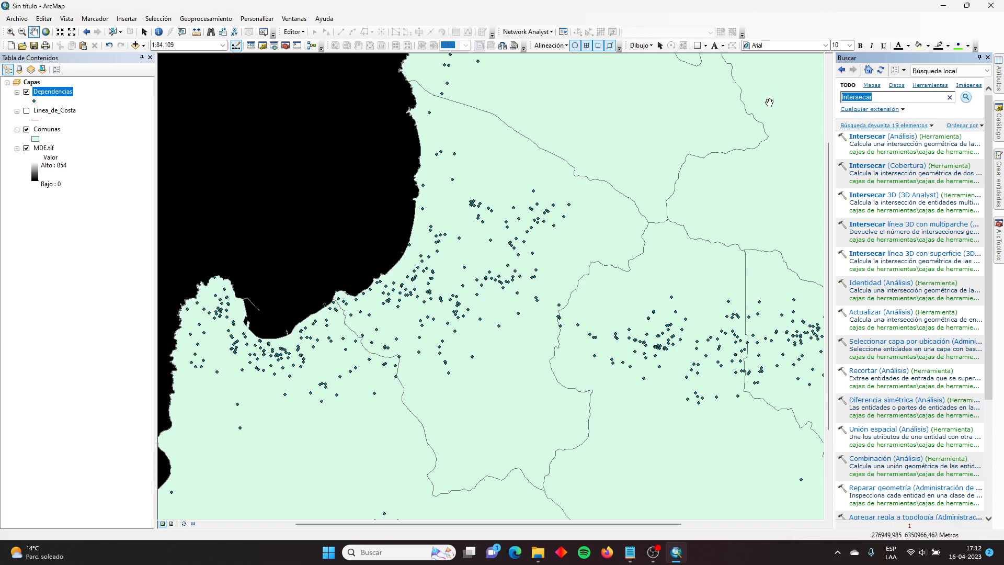
type("intersect")
key("Return")
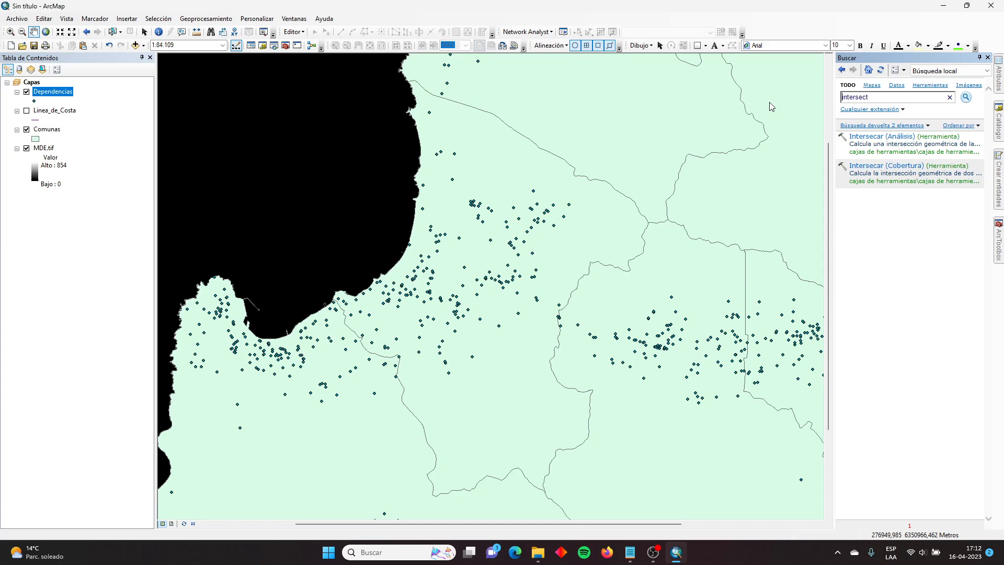
left_click(866, 138)
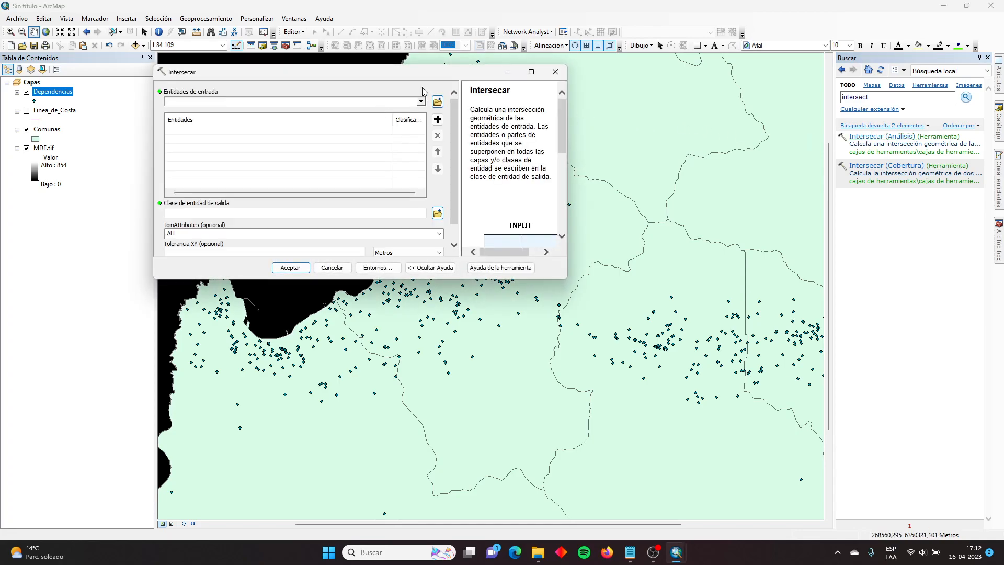
left_click(443, 267)
left_click(443, 267)
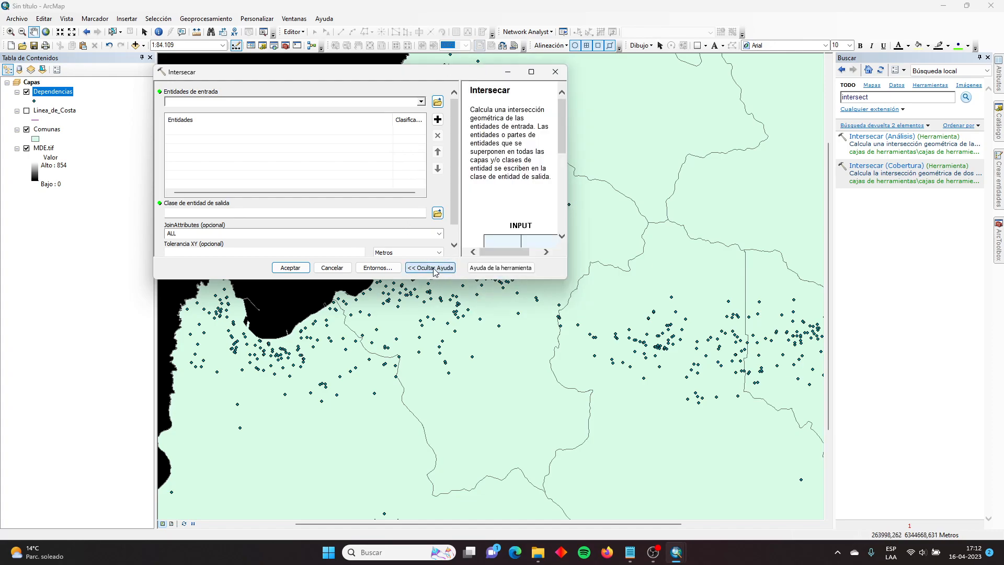
left_click_drag(564, 117, 560, 215)
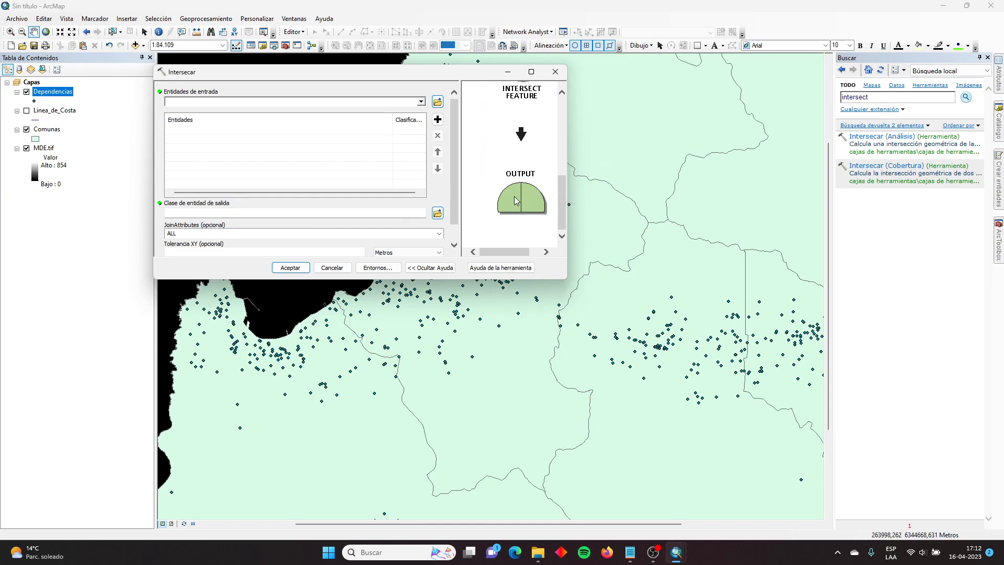
Step: Intersect the Dependencias and Comunas layers, joining all attributes and writing the output to Dependencias_Intersect in Default.gdb
left_click(421, 101)
left_click(215, 112)
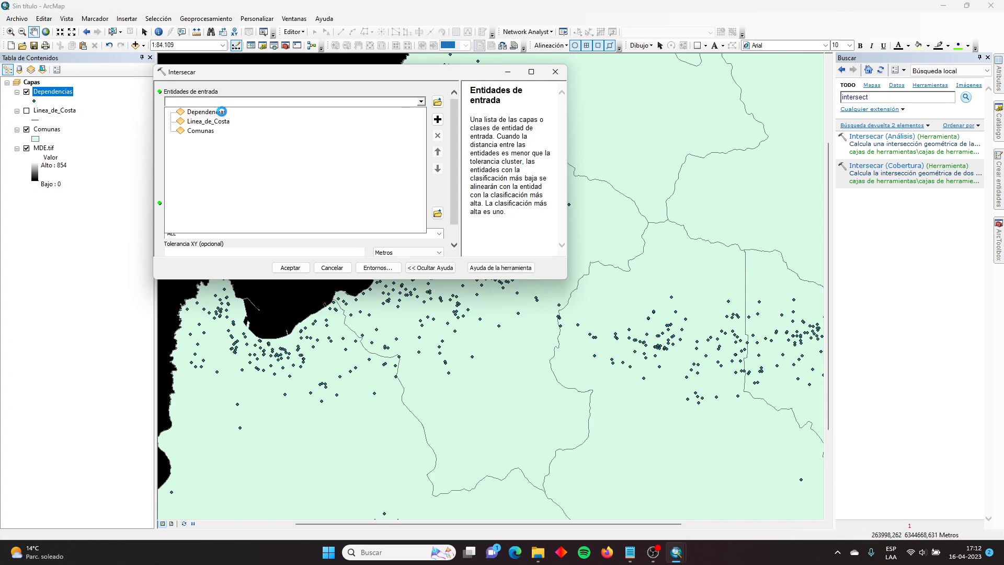
left_click(421, 101)
left_click(294, 132)
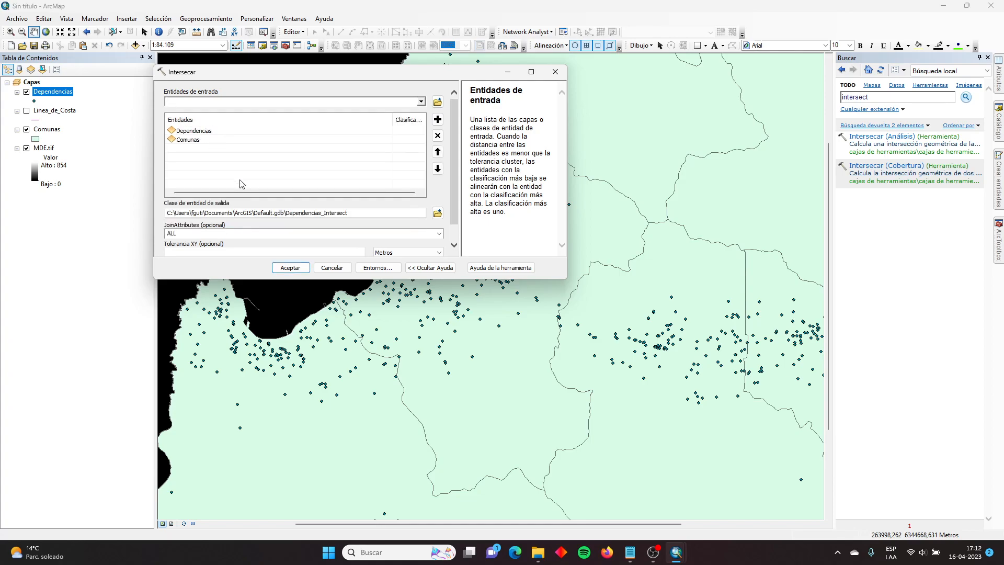
double_click(293, 213)
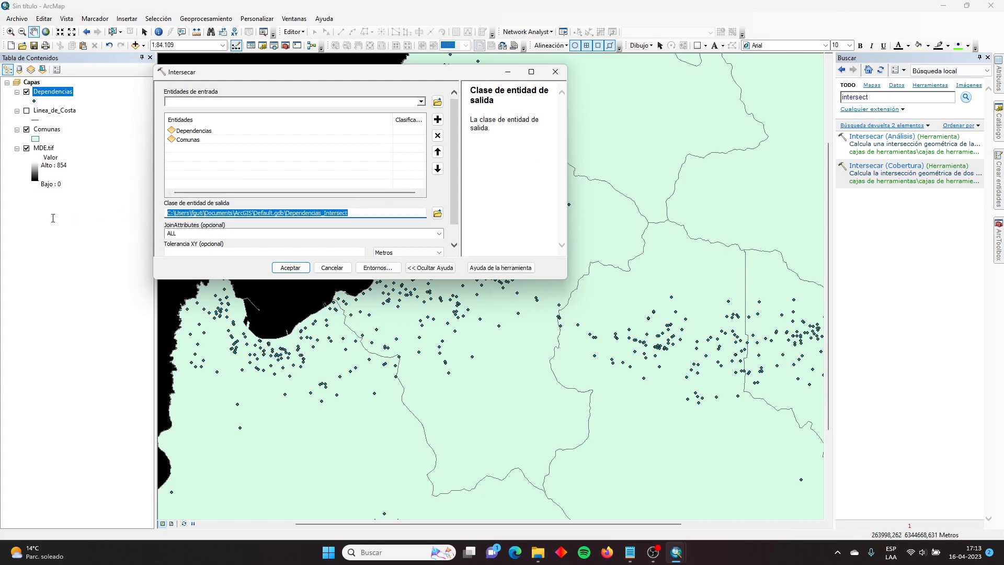
left_click(287, 210)
left_click_drag(350, 212, 95, 206)
left_click(293, 268)
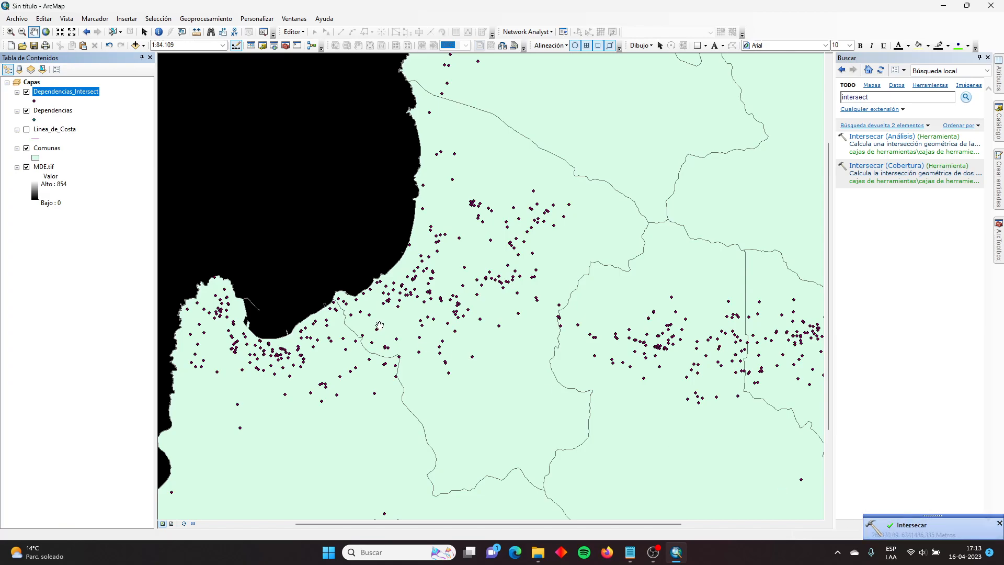
Step: Check the DEPENDENCI and Comuna columns in the Dependencias_Intersect attribute table, and close the table
right_click(58, 96)
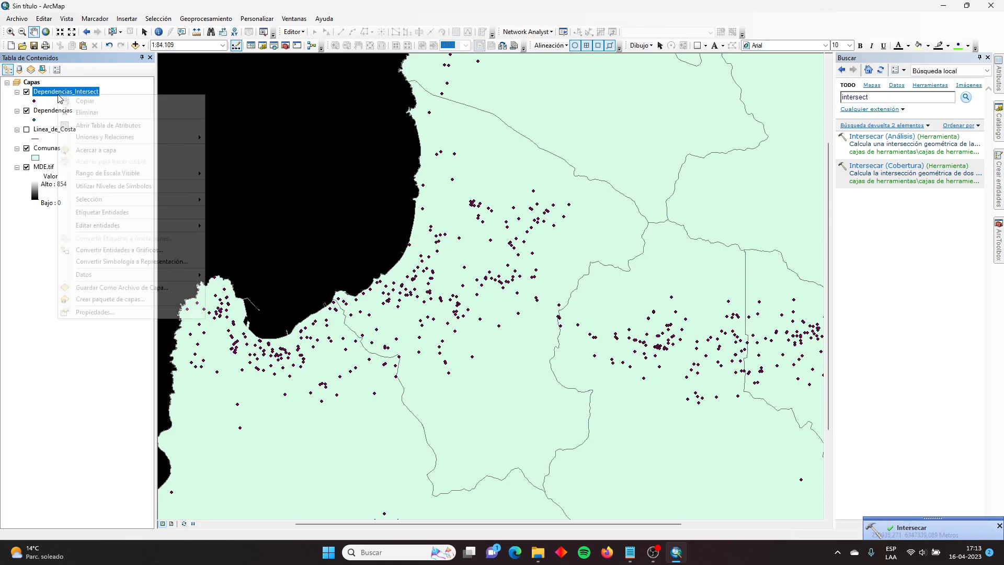
left_click(104, 126)
left_click_drag(304, 223, 769, 224)
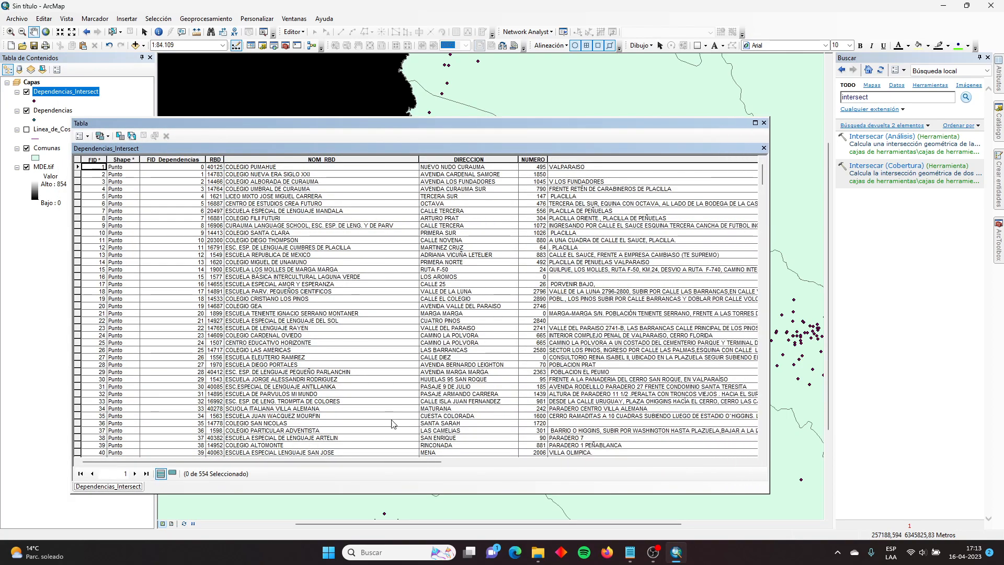
left_click_drag(405, 461, 731, 476)
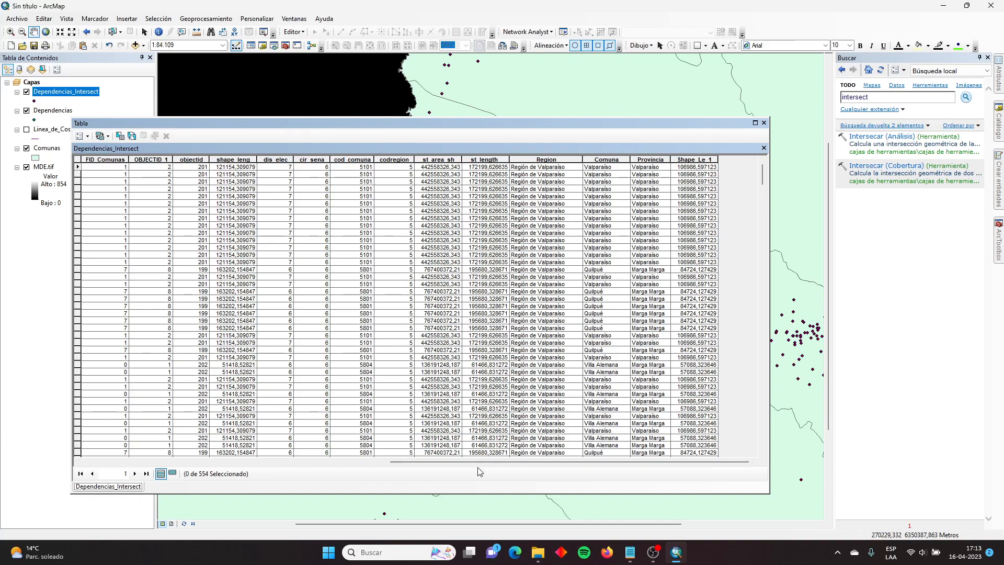
left_click_drag(475, 464, 399, 467)
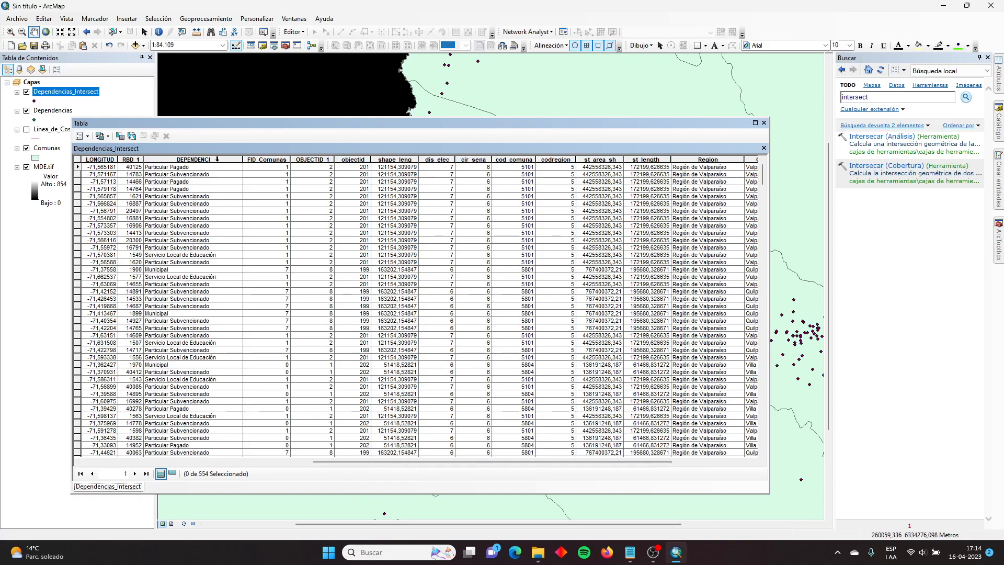
left_click(217, 159)
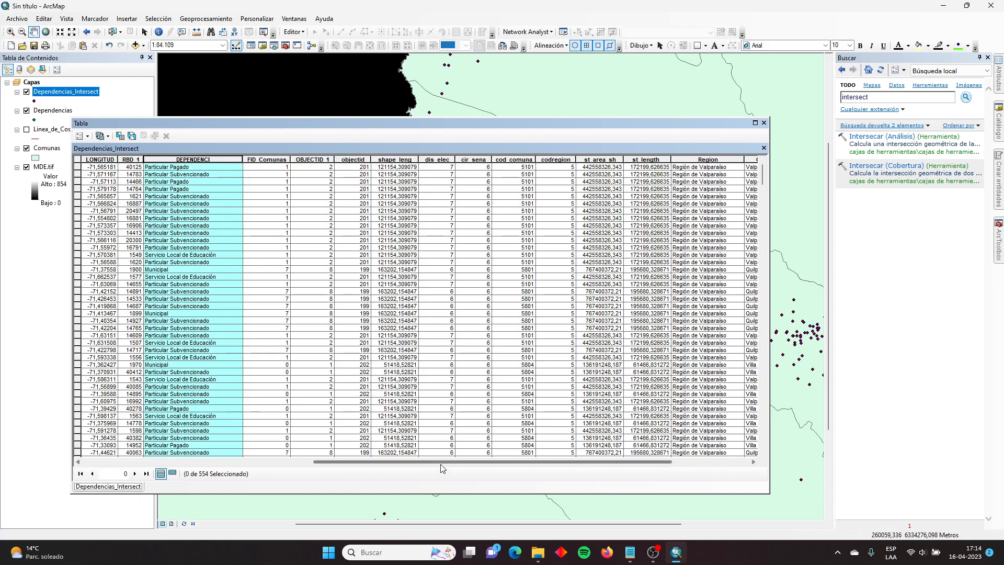
left_click_drag(441, 462, 518, 462)
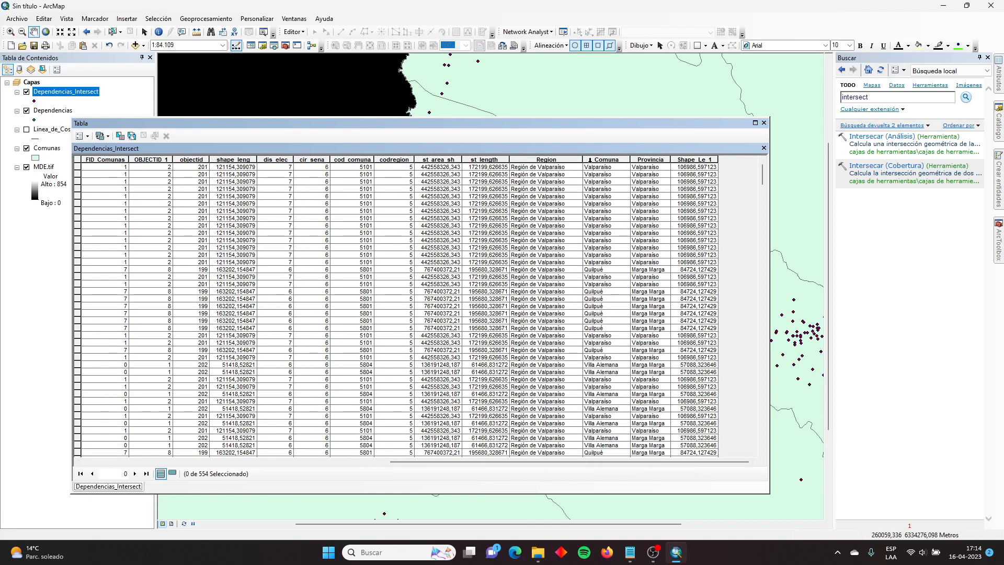
left_click(590, 160)
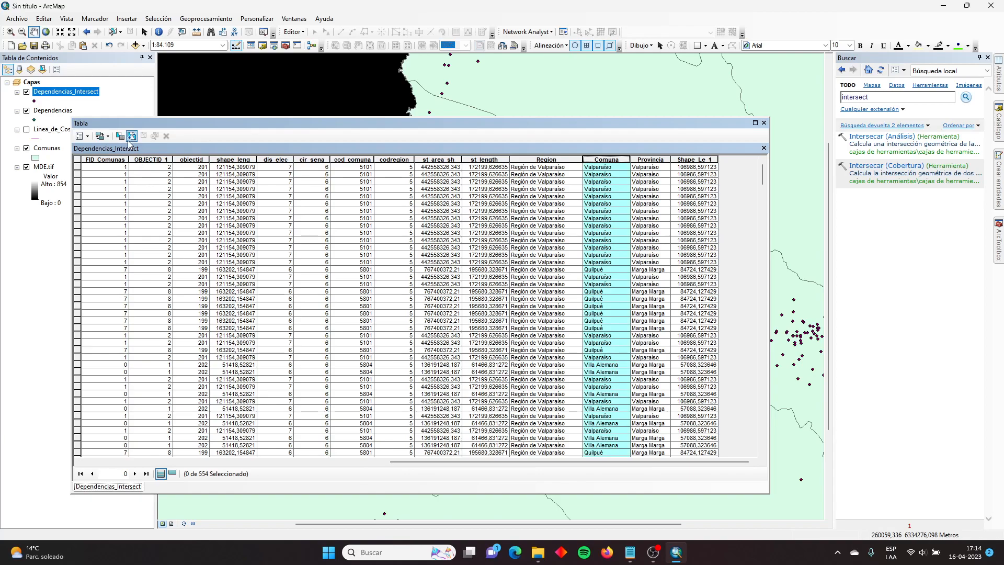
left_click(764, 123)
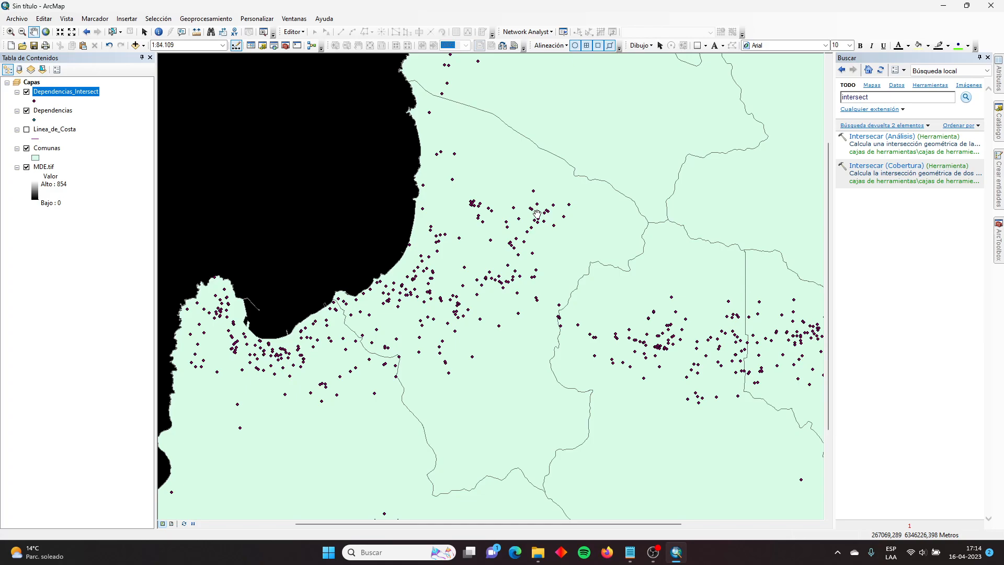
Step: Reread the requirement about municipal schools in Viña Del Mar in the 01_ INSTRUCCIONES note, and minimize it
left_click(630, 553)
left_click(499, 267)
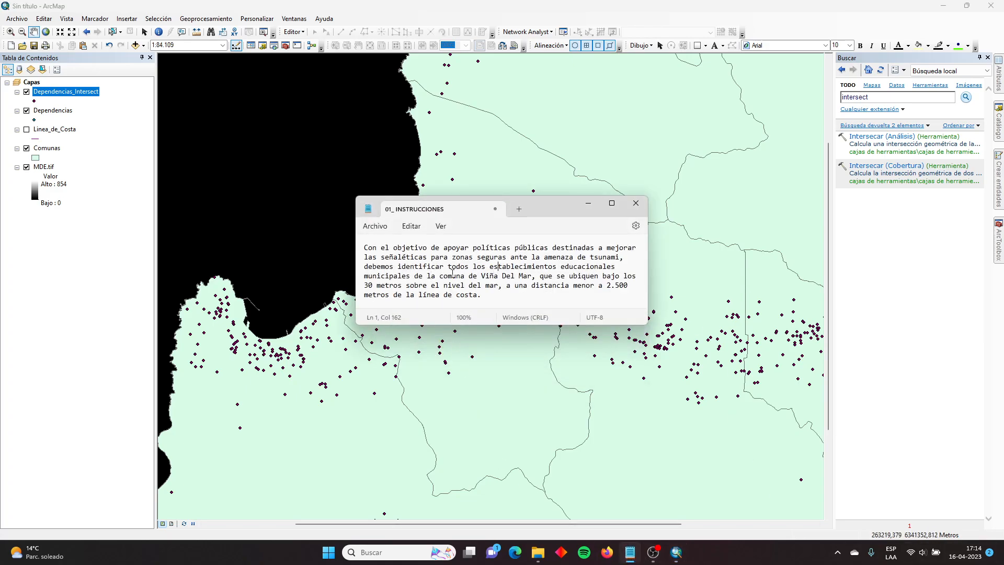
left_click_drag(448, 267, 531, 273)
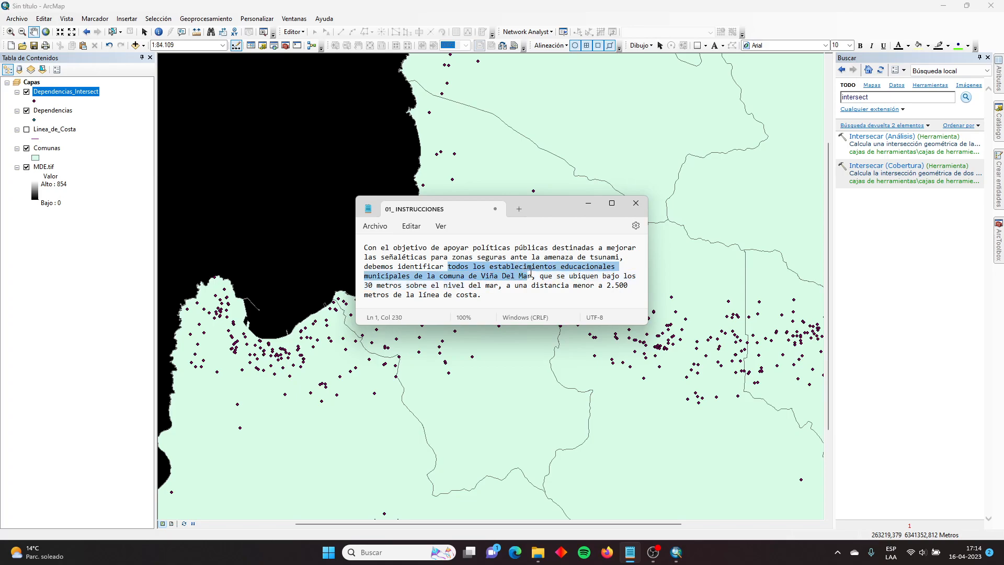
left_click(588, 203)
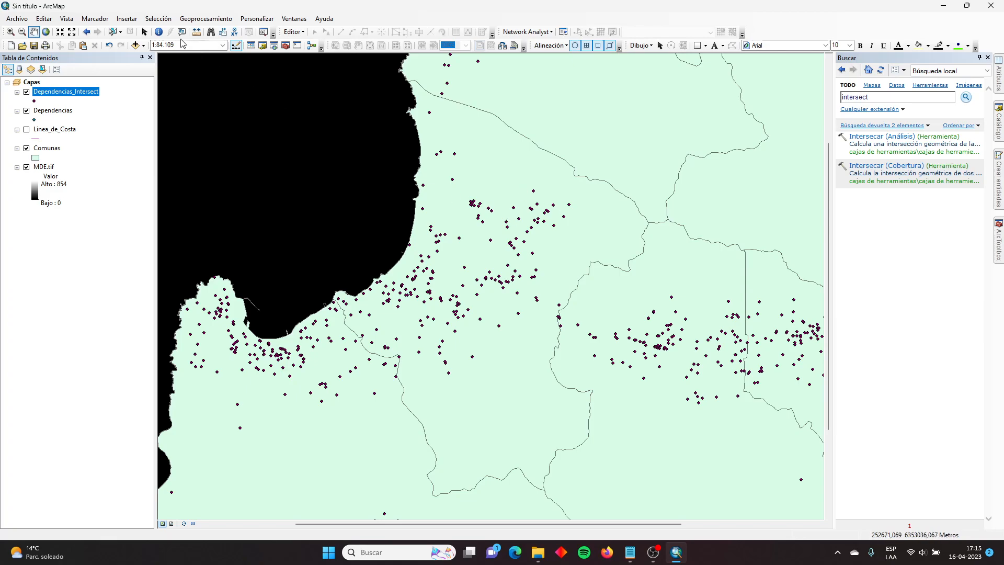
Step: Open the attribute table of the Dependencias_Intersect layer and start a selection by attributes from it
left_click(158, 18)
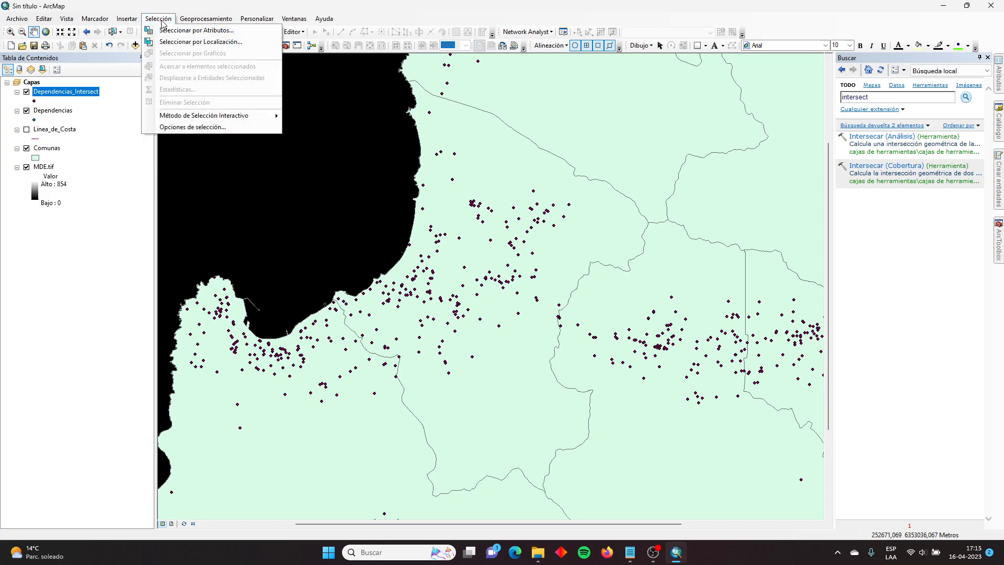
left_click(191, 8)
right_click(52, 94)
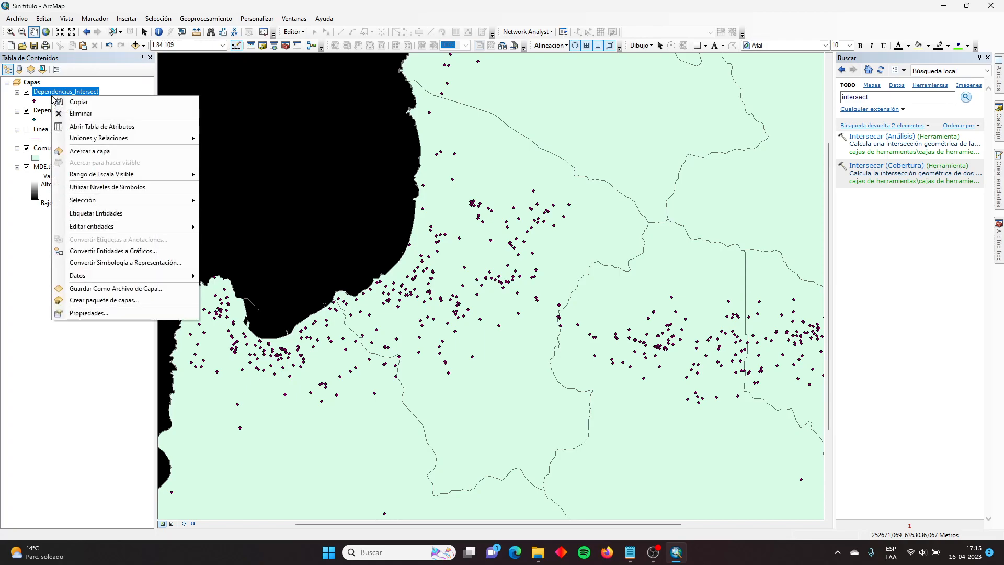
left_click(80, 127)
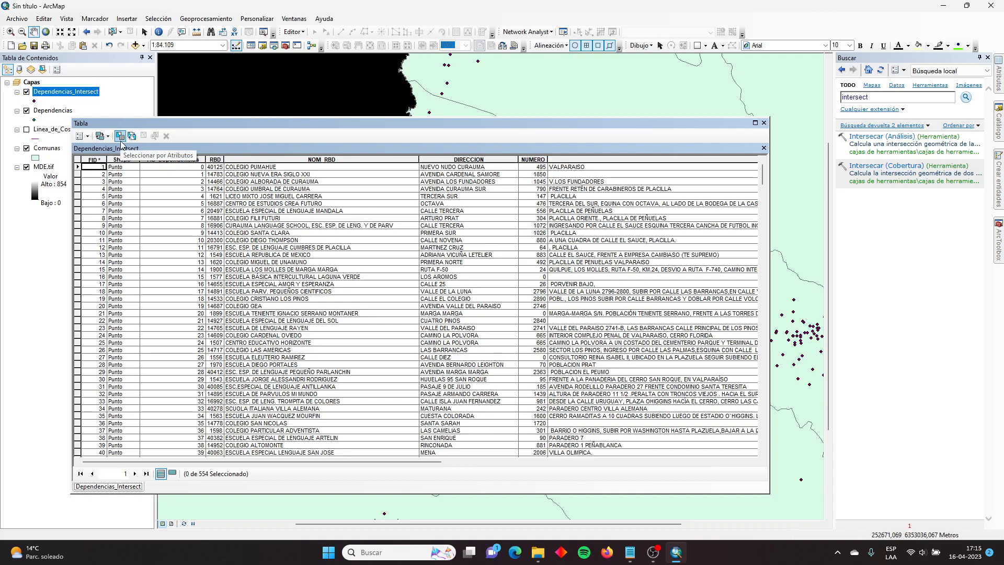
left_click(120, 136)
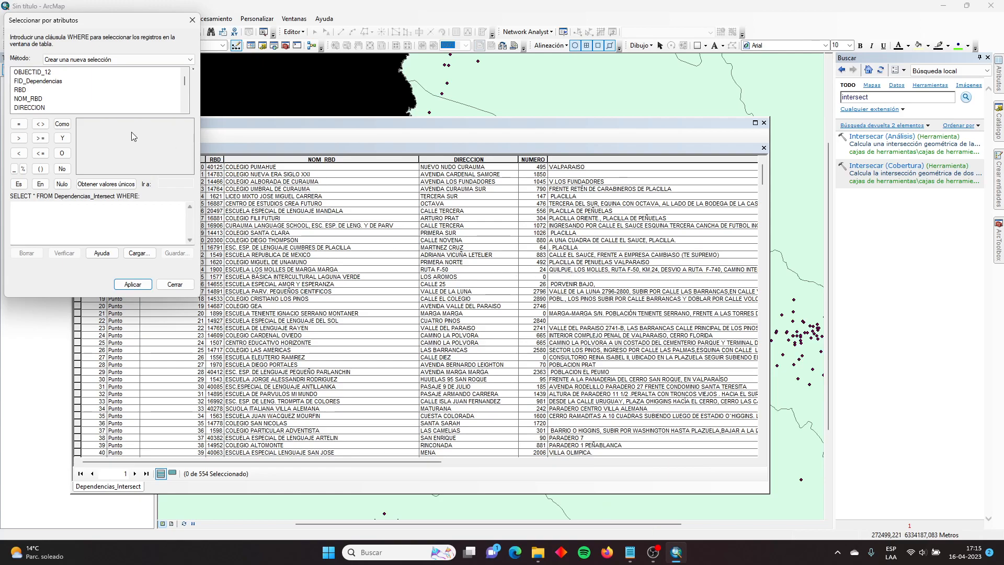
Step: Find the DEPENDENCI field in the field list and insert it into the WHERE clause
scroll(117, 88, "down", 6)
scroll(117, 88, "up", 6)
scroll(119, 92, "down", 6)
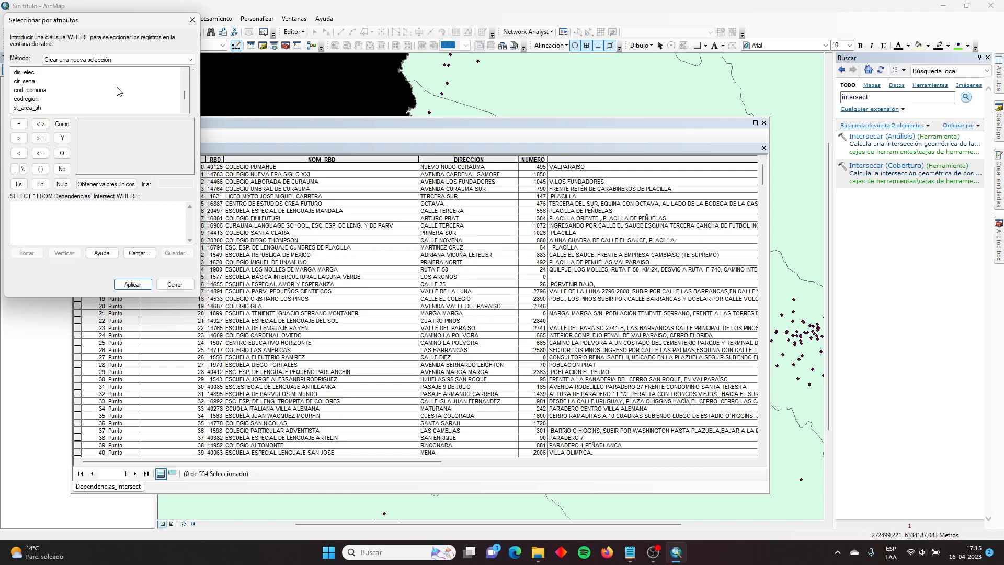
scroll(119, 92, "up", 3)
scroll(119, 91, "down", 1)
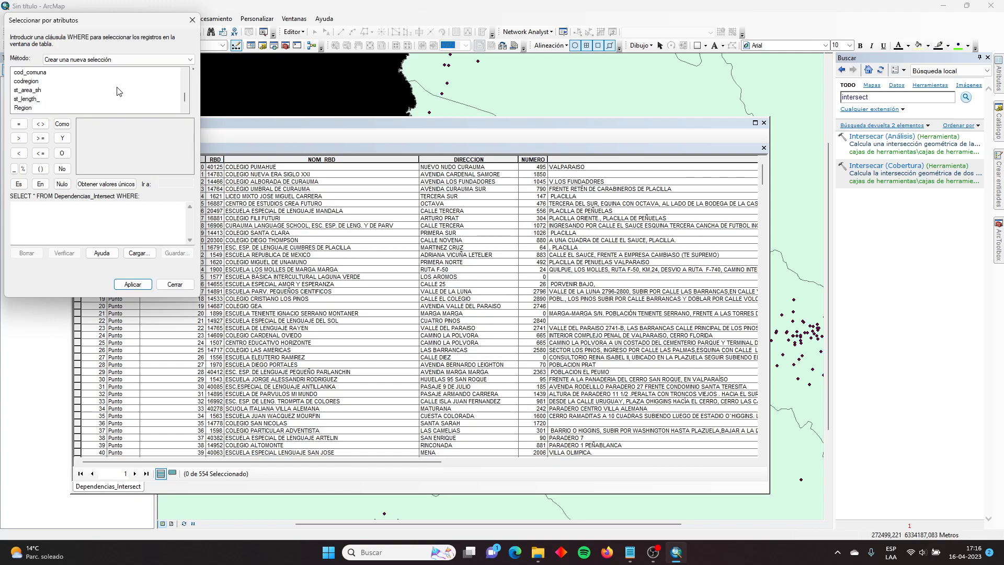
scroll(191, 71, "up", 5)
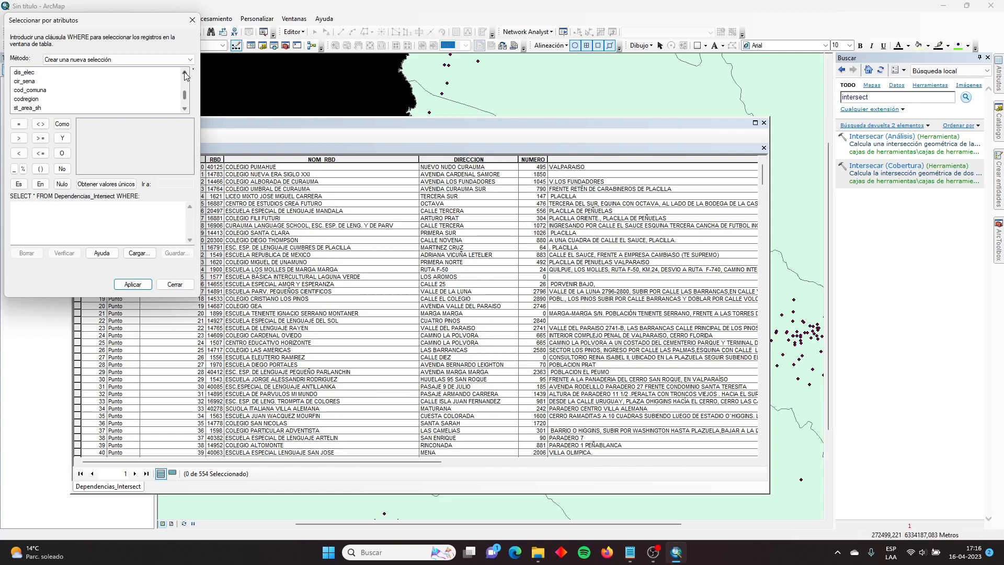
left_click(186, 75)
left_click(185, 75)
left_click(185, 74)
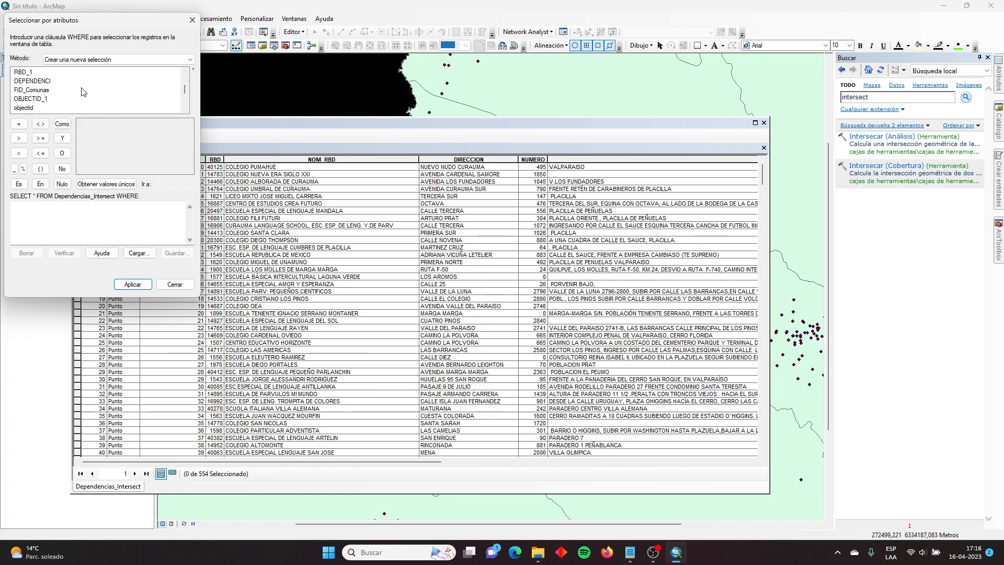
left_click(42, 81)
double_click(42, 82)
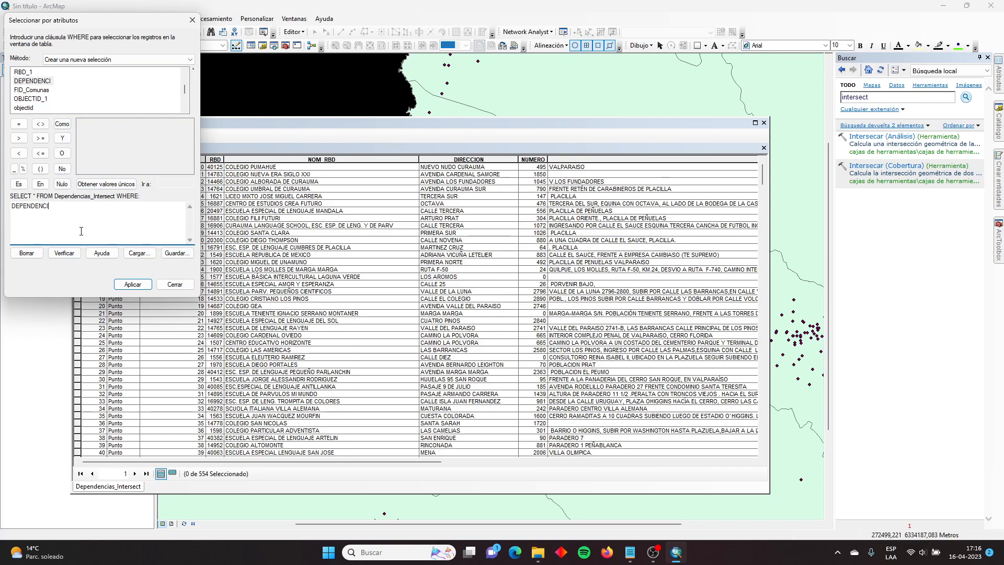
Step: Complete the clause as DEPENDENCI = 'Municipal', apply the selection, and move the attribute table down to uncover the map
left_click(19, 124)
left_click(123, 185)
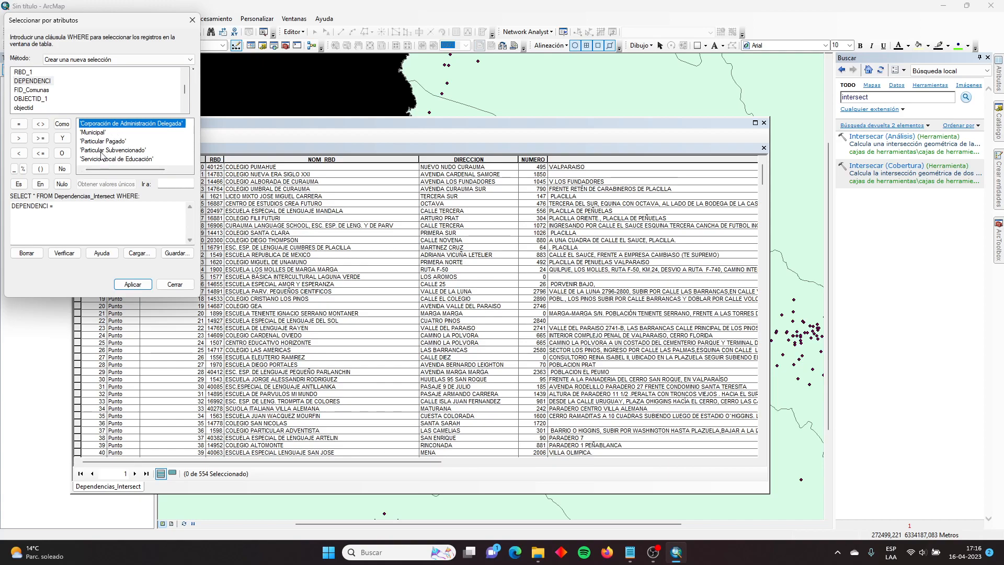
left_click(103, 133)
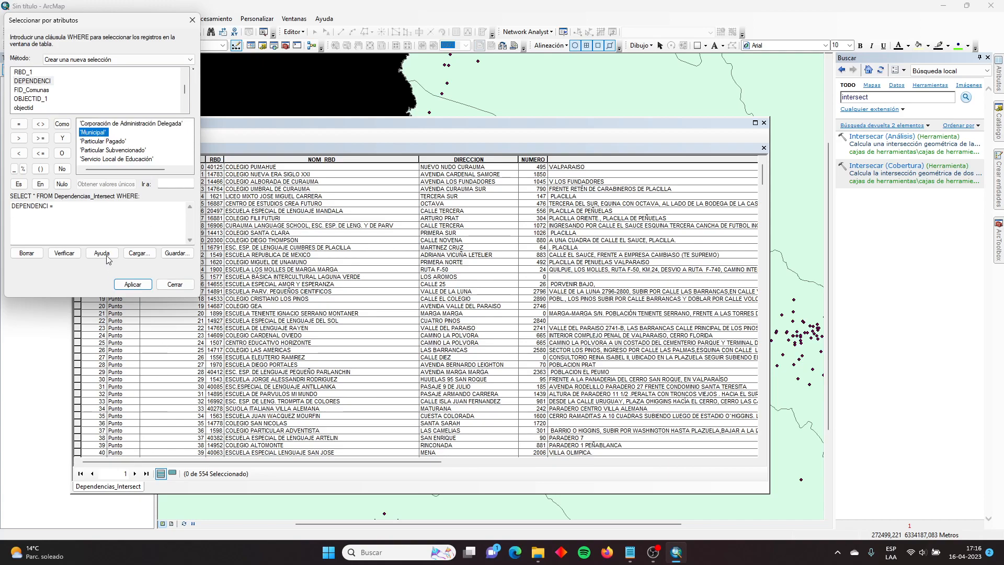
double_click(103, 134)
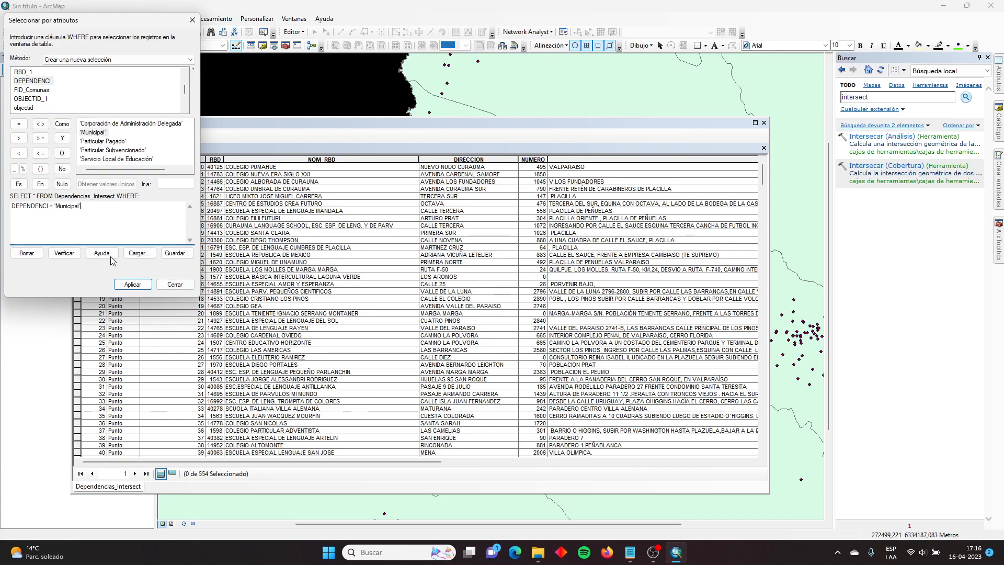
left_click(127, 287)
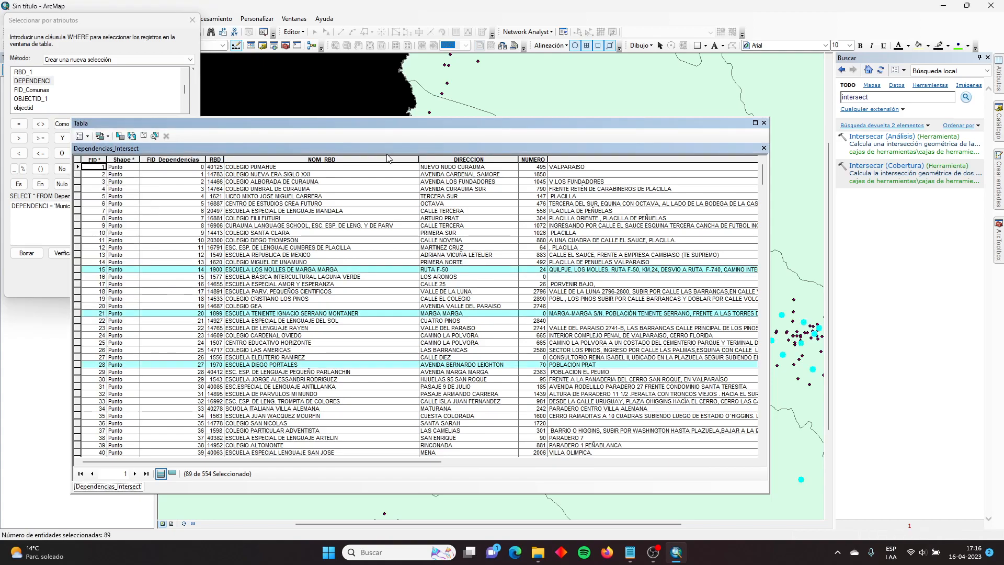
left_click_drag(654, 128, 680, 386)
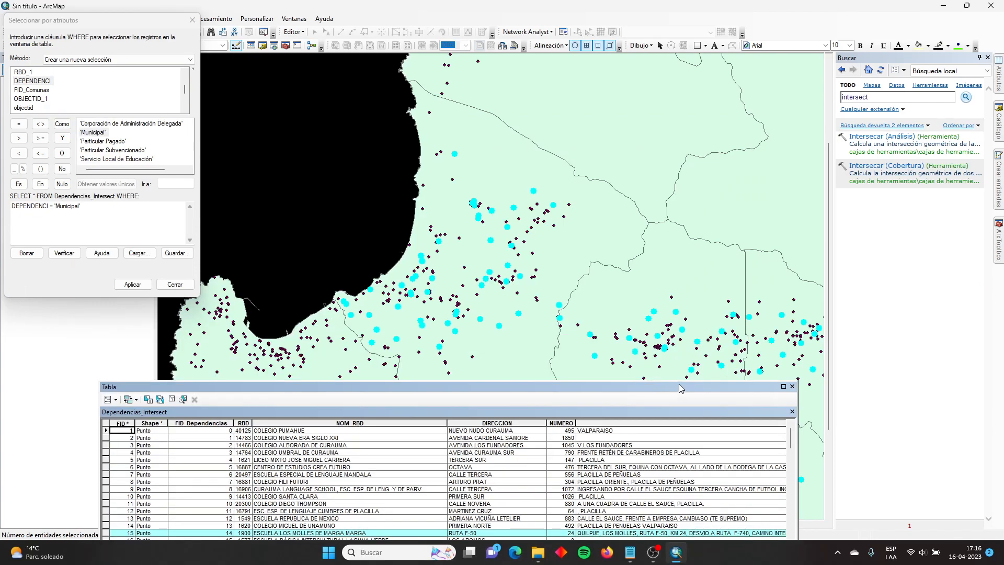
mouse_move(522, 387)
left_mouse_down()
mouse_move(582, 165)
mouse_move(626, 203)
mouse_move(653, 130)
mouse_move(551, 390)
mouse_move(529, 392)
left_mouse_up()
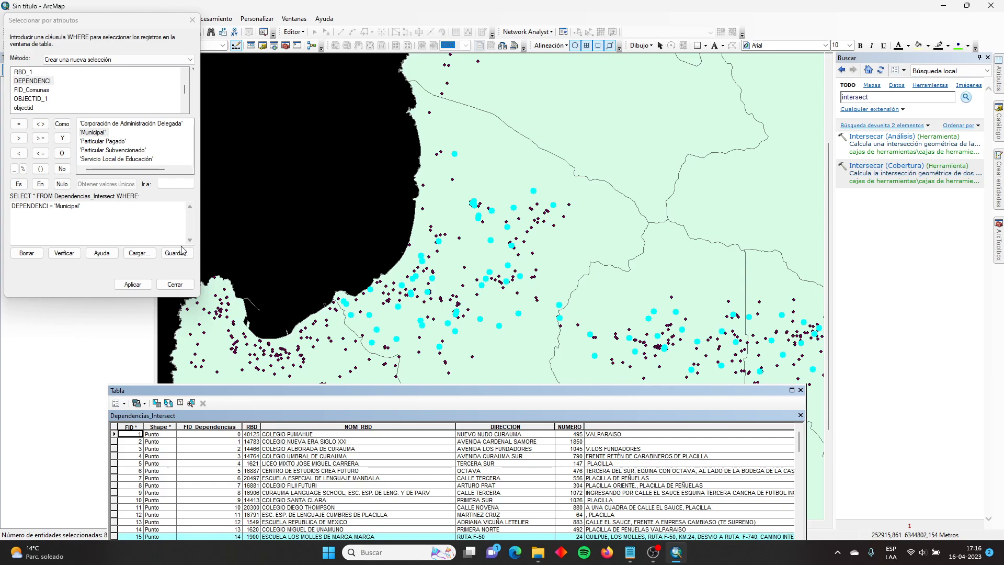
Step: Extend the WHERE clause with OR DEPENDENCI = 'Particular Pagado'
left_click(147, 218)
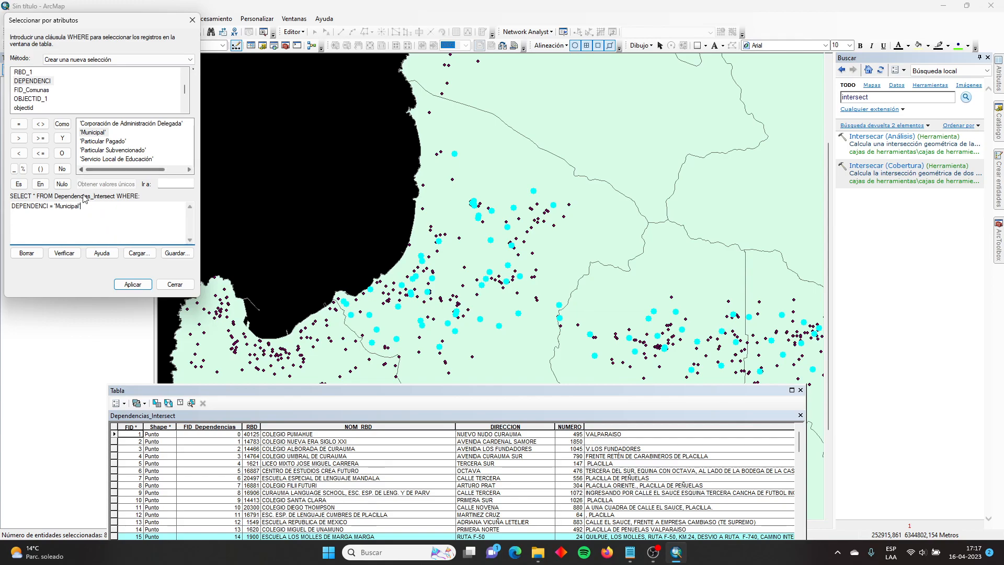
left_click(62, 153)
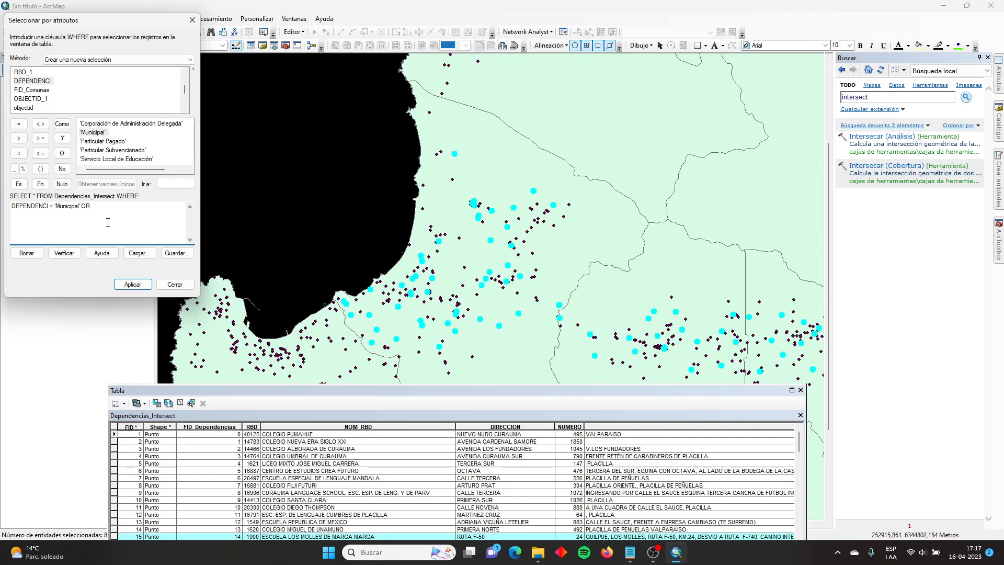
double_click(48, 80)
left_click(18, 123)
double_click(98, 142)
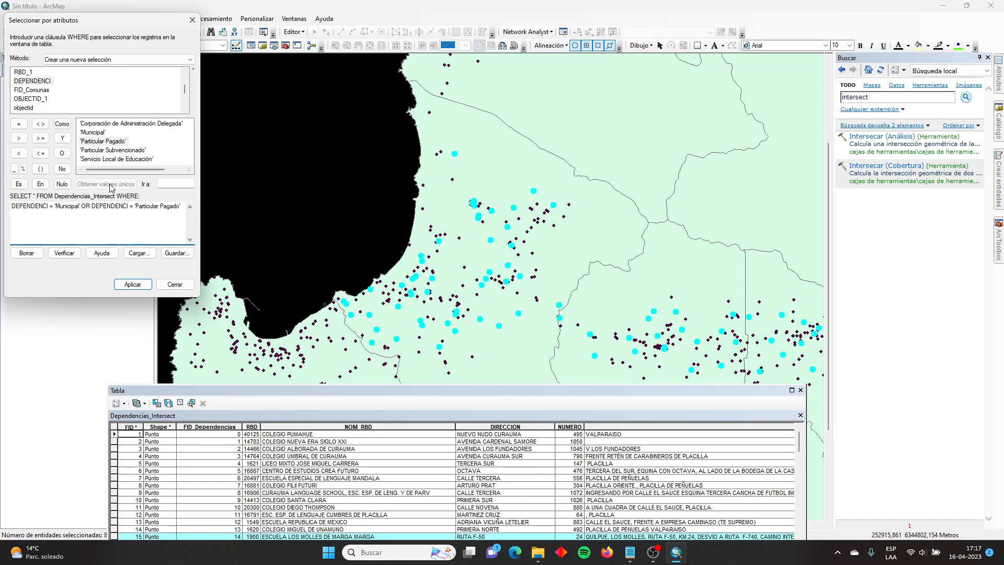
Step: Remove the second DEPENDENCI = from the clause, reinsert it before 'Particular Pagado', and apply the OR selection
left_click_drag(134, 214, 89, 220)
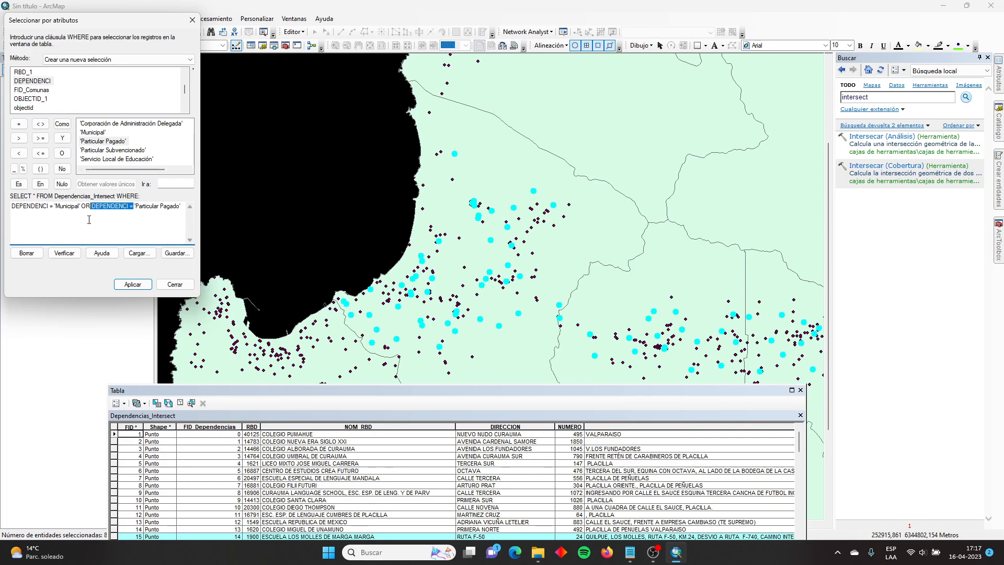
key("BackSpace")
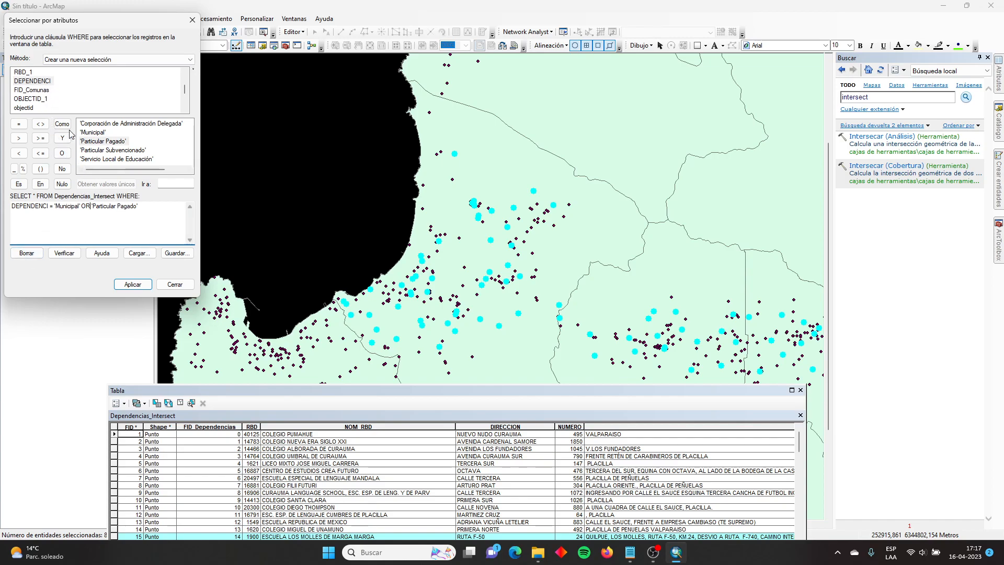
left_click(50, 82)
double_click(49, 83)
left_click(19, 124)
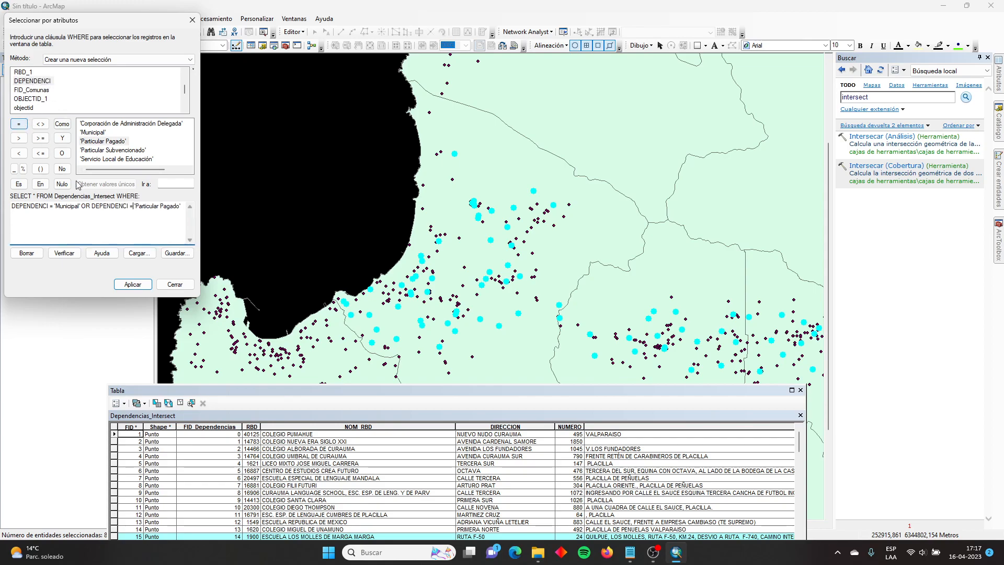
left_click(133, 284)
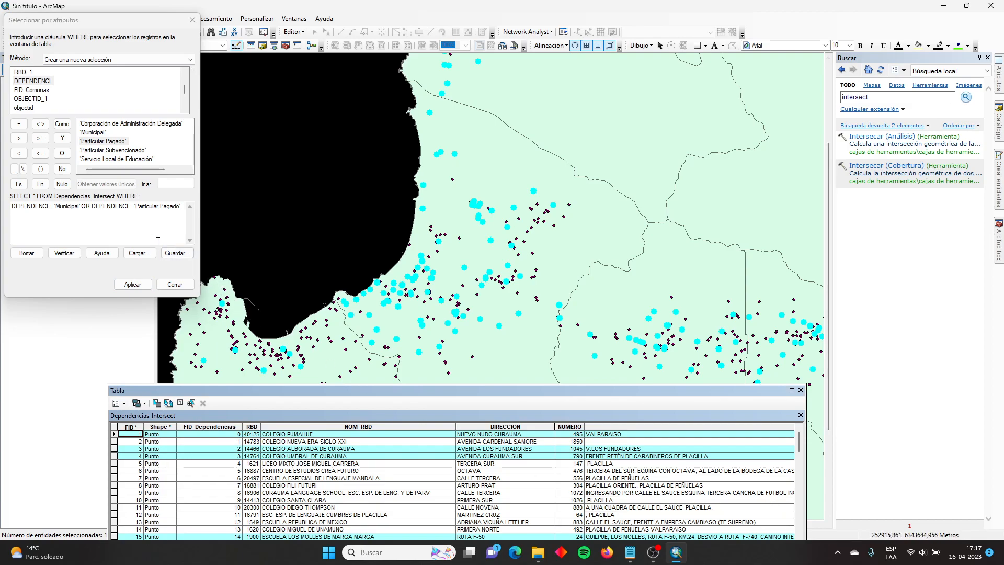
Step: Replace OR with AND between the two DEPENDENCI conditions, apply the selection, and highlight each condition in turn
left_click(90, 202)
key("BackSpace")
key("BackSpace")
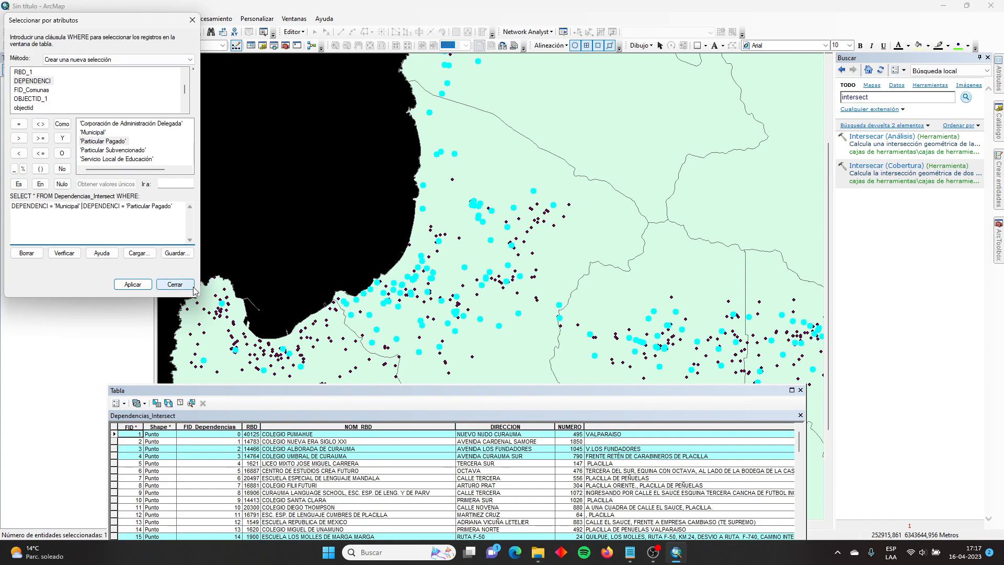
left_click(69, 142)
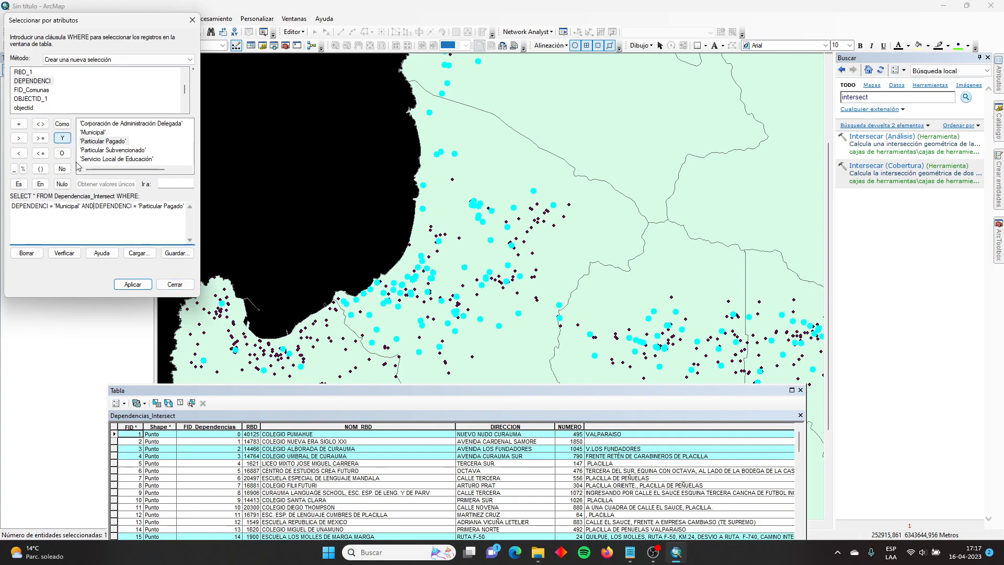
left_click(133, 289)
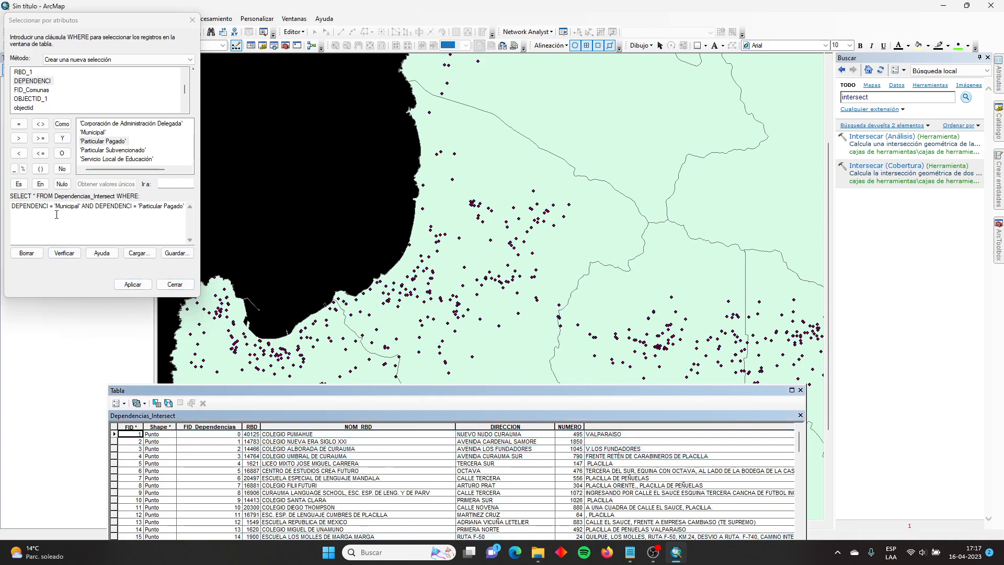
left_click_drag(13, 206, 81, 210)
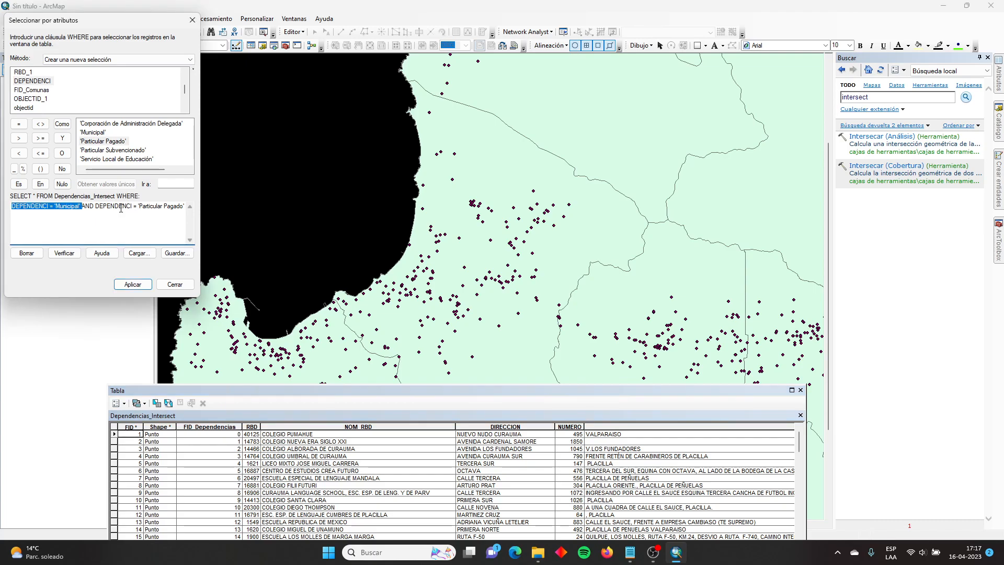
left_click_drag(96, 206, 204, 209)
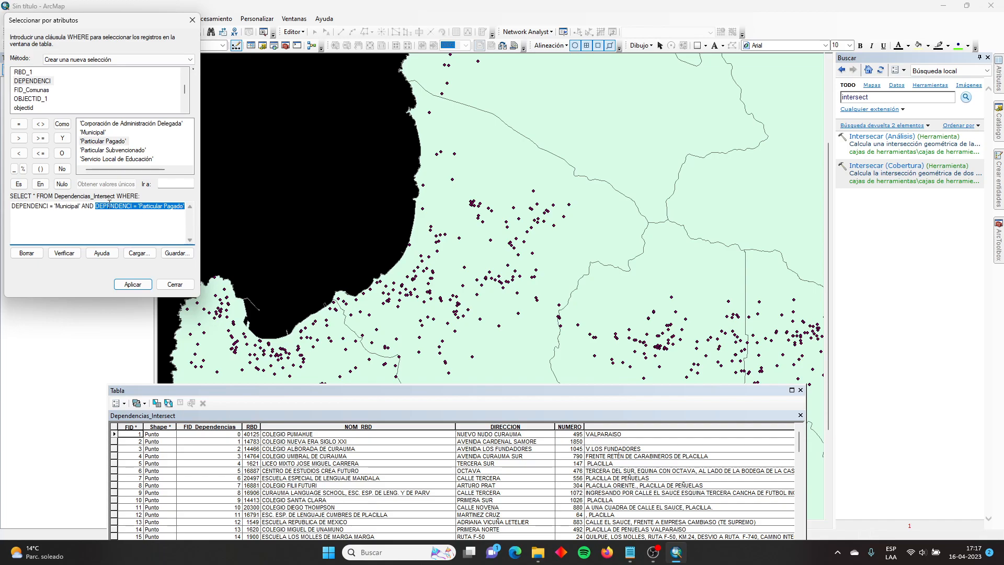
Step: Change the operator between the two DEPENDENCI conditions back to OR and apply the selection again
left_click(92, 206)
key("BackSpace")
key("BackSpace")
key("BackSpace")
key("BackSpace")
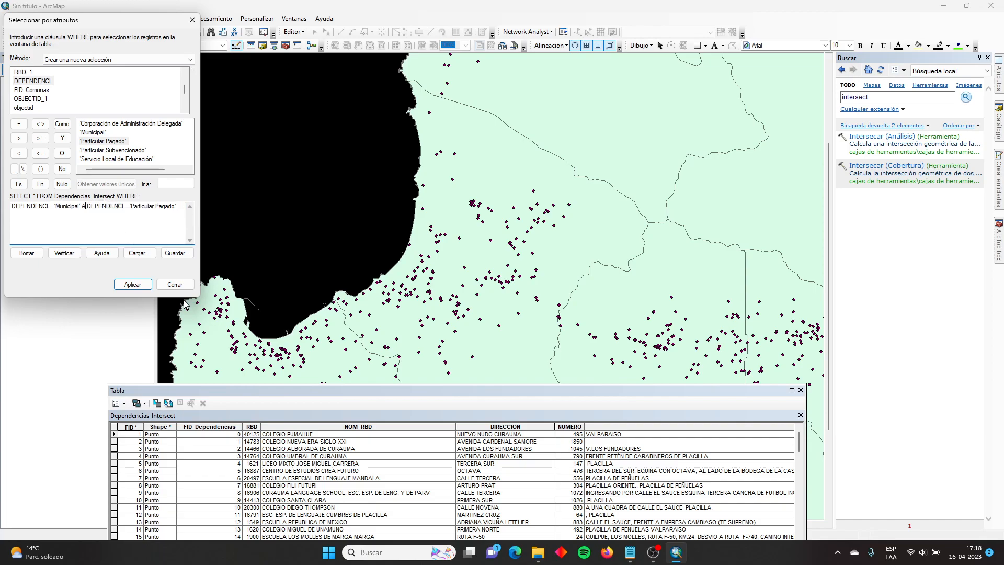
type("U")
key("BackSpace")
type("OR")
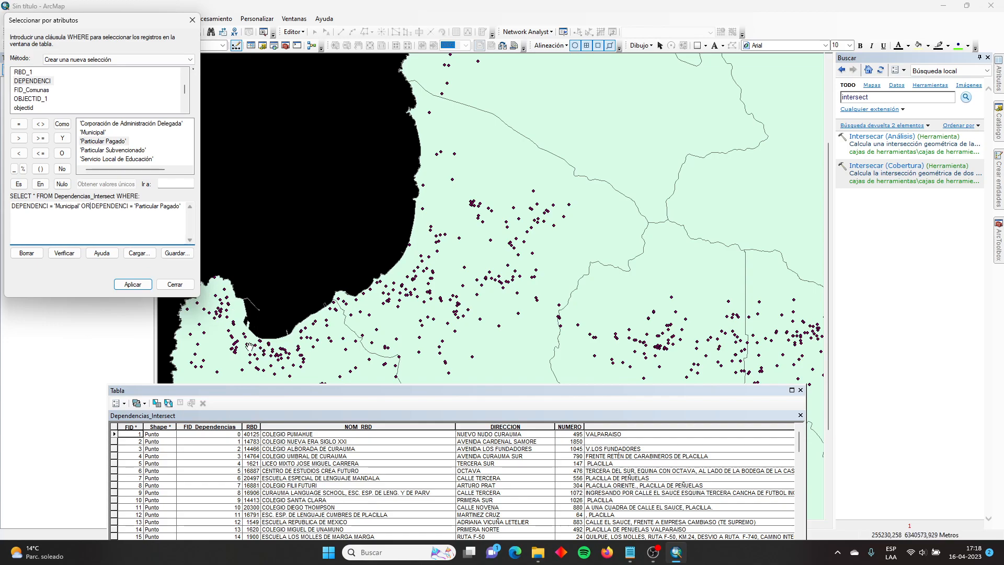
left_click(144, 287)
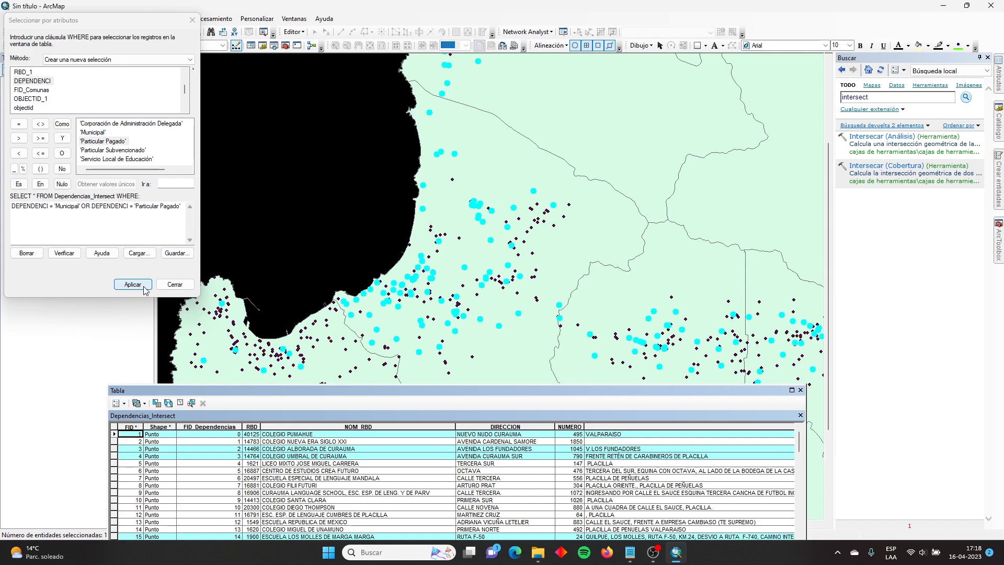
Step: Replace the OR DEPENDENCI = 'Particular Pagado' condition in the WHERE clause with AND Comuna =
left_click_drag(183, 207, 81, 207)
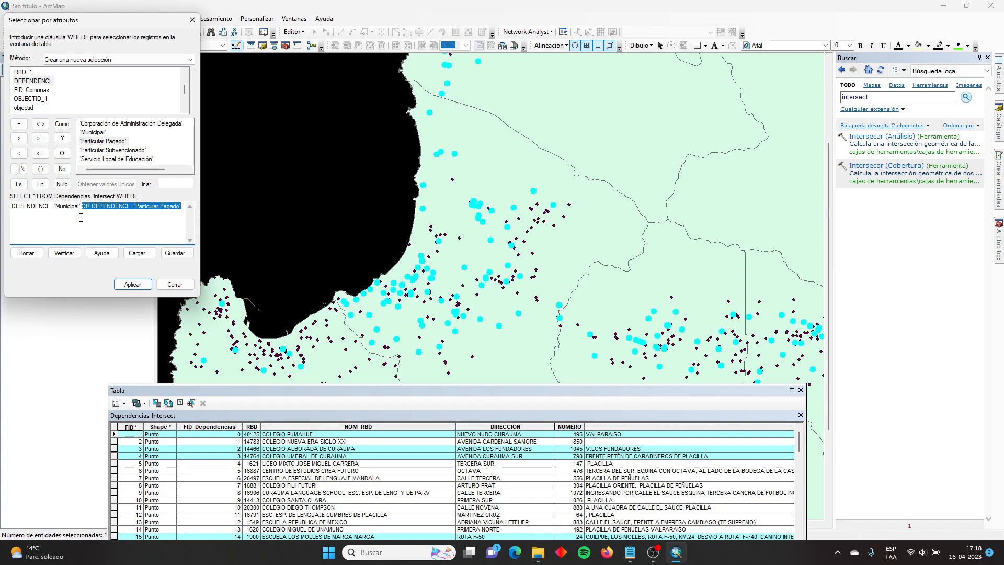
key("Delete")
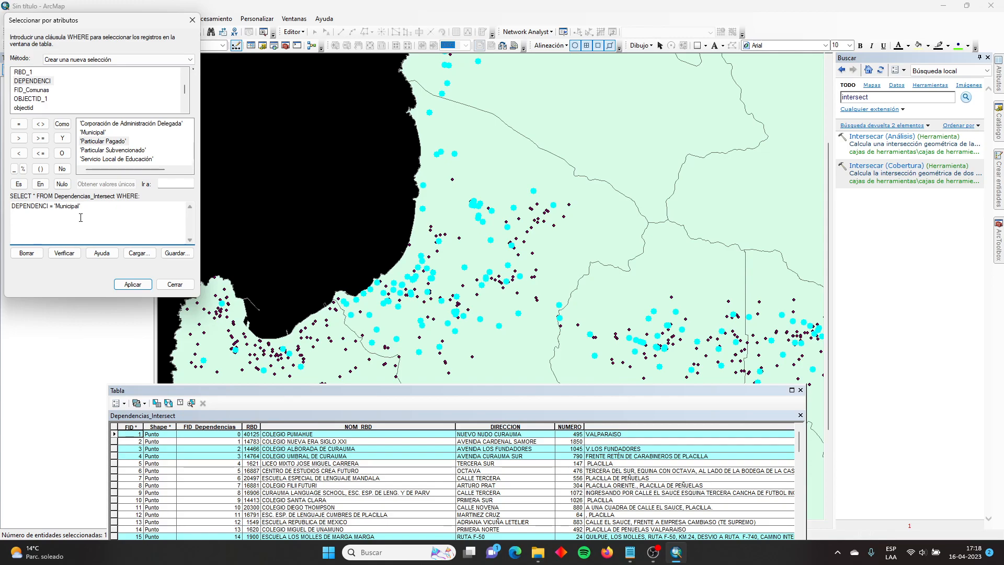
left_click(66, 142)
key("BackSpace")
key("BackSpace")
key("BackSpace")
scroll(64, 99, "down", 1)
scroll(64, 99, "down", 2)
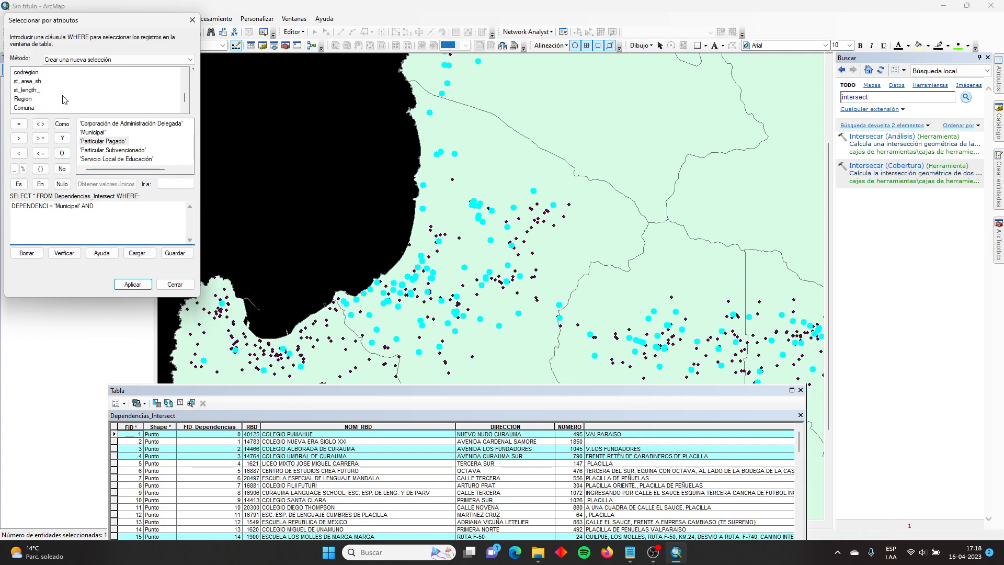
double_click(30, 107)
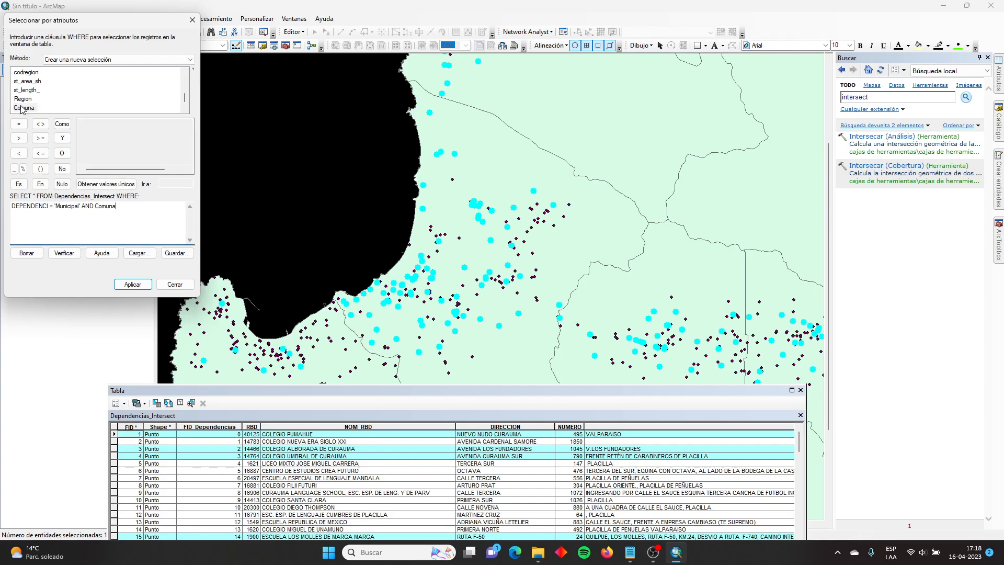
left_click(18, 124)
Step: Complete the Comuna condition with 'Viña del Mar', apply the selection, and close the query dialog and attribute table
left_click(117, 187)
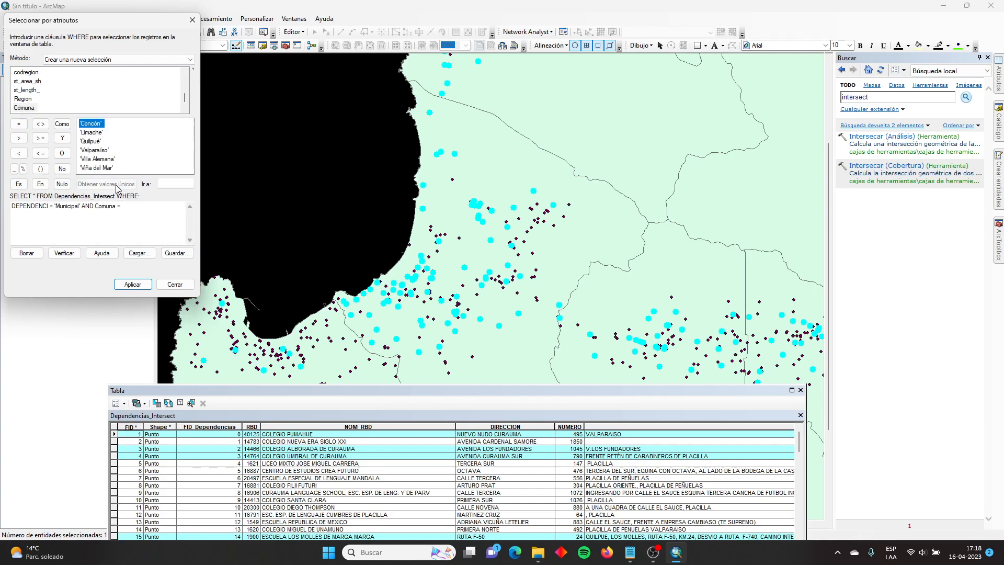
double_click(107, 159)
left_click_drag(157, 206, 122, 206)
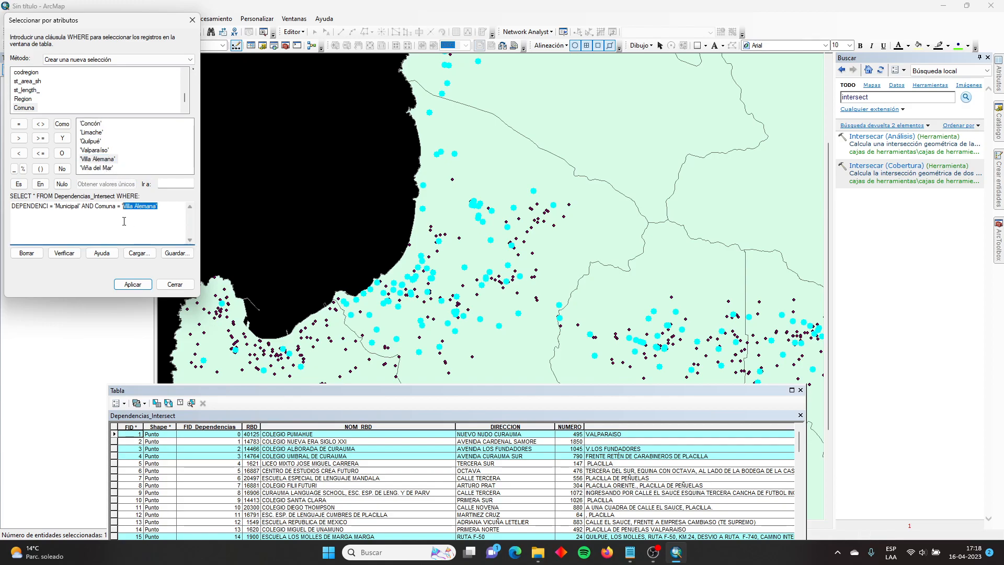
double_click(92, 169)
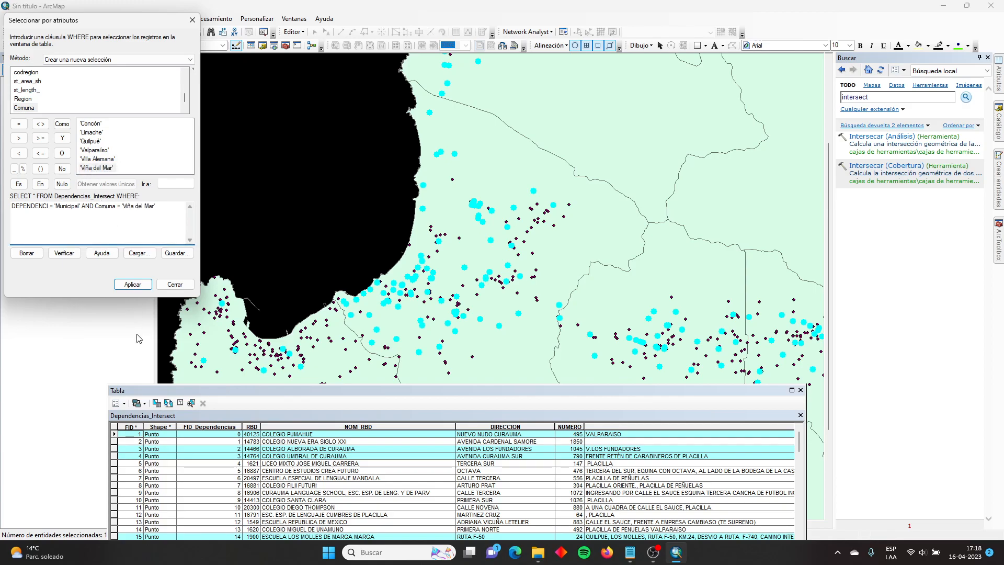
left_click(132, 284)
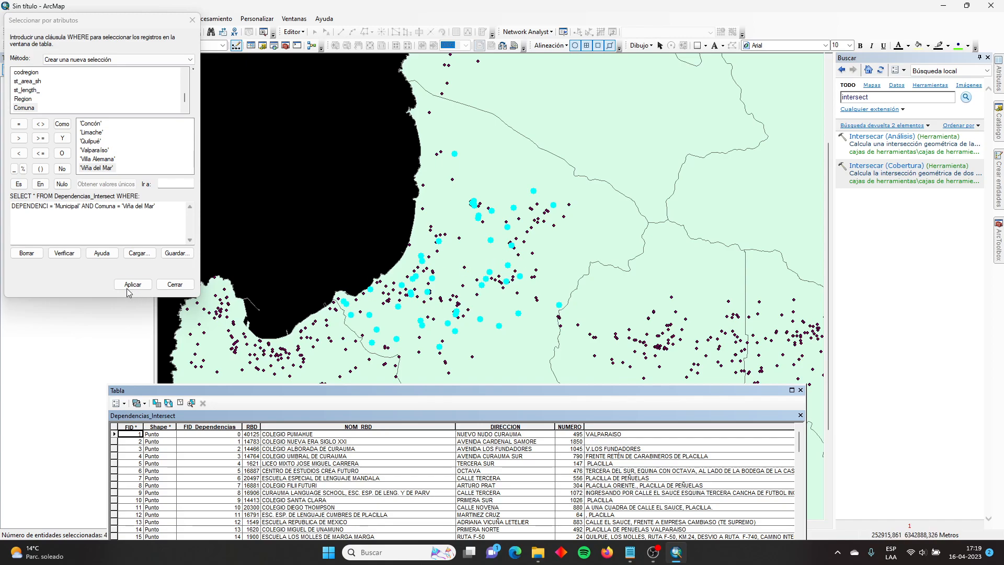
left_click(170, 285)
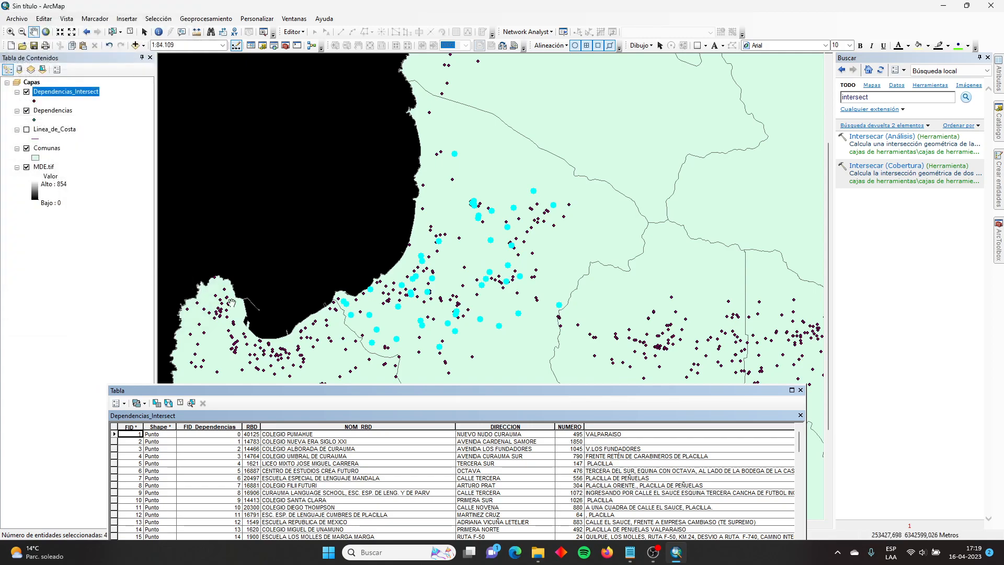
left_click(800, 390)
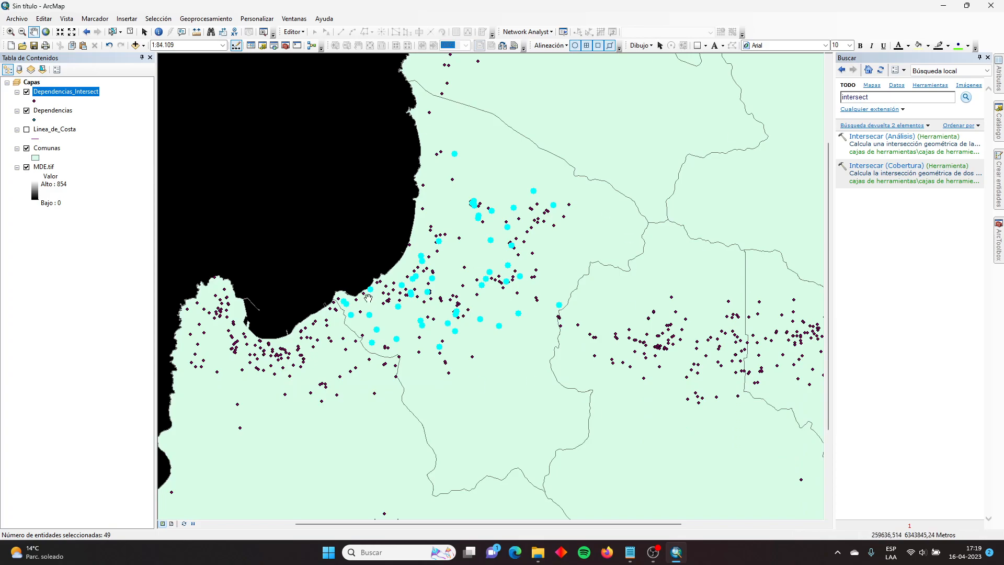
Step: Export the selected Dependencias_Intersect features as the shapefile Municipales_1.shp and add it to the map
right_click(75, 94)
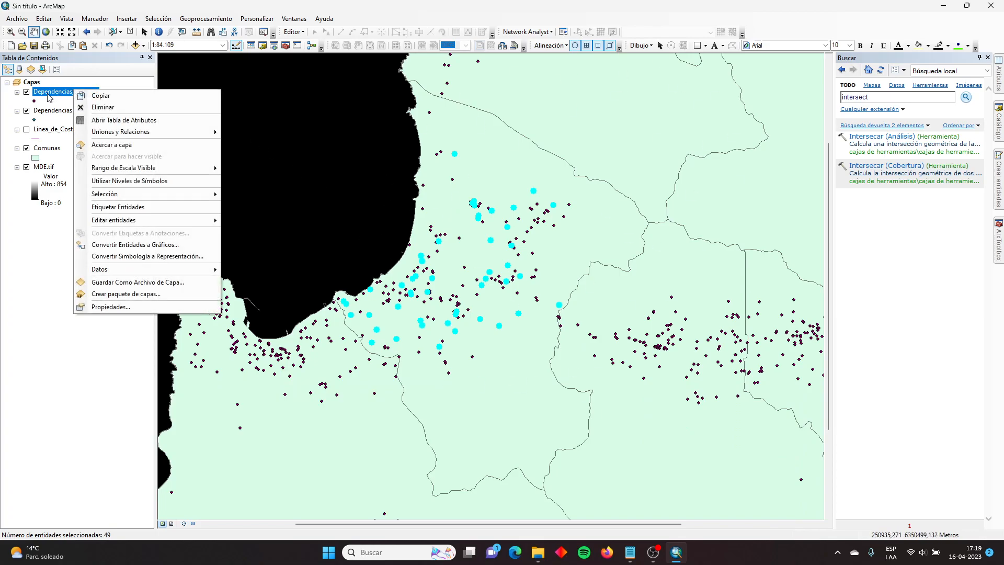
mouse_move(118, 271)
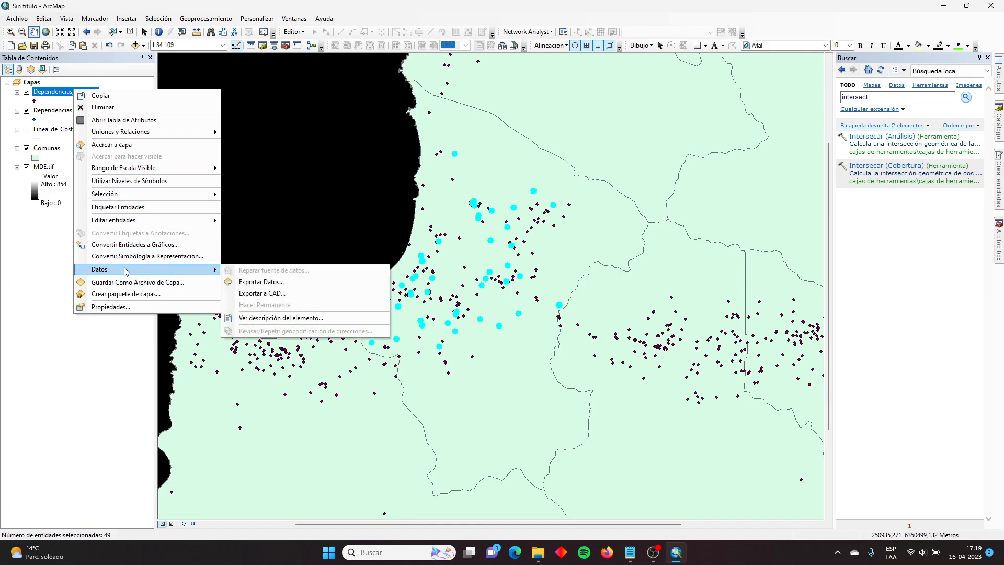
left_click(258, 283)
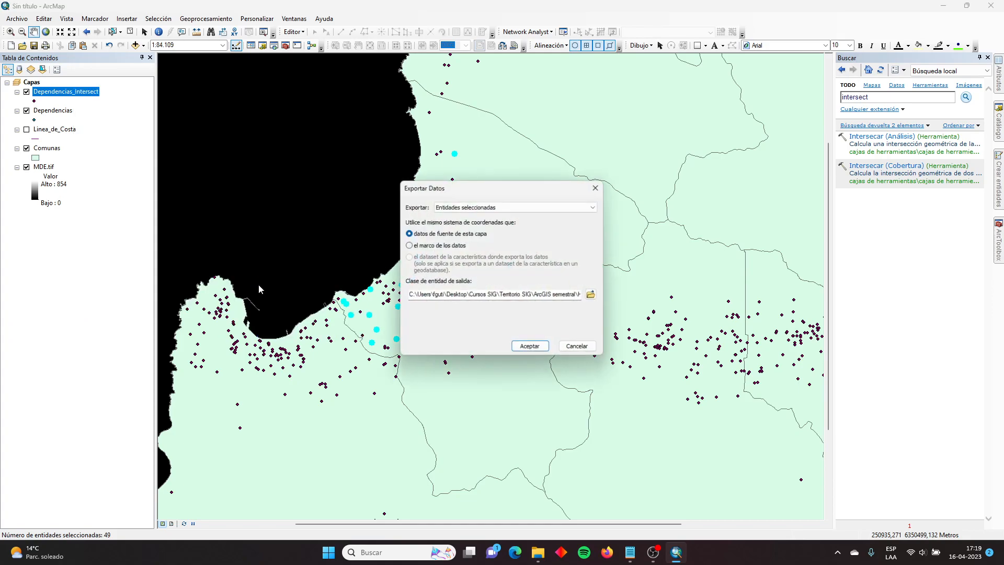
left_click(592, 296)
key("BackSpace")
left_click_drag(255, 335, 220, 340)
type("Municipales_1")
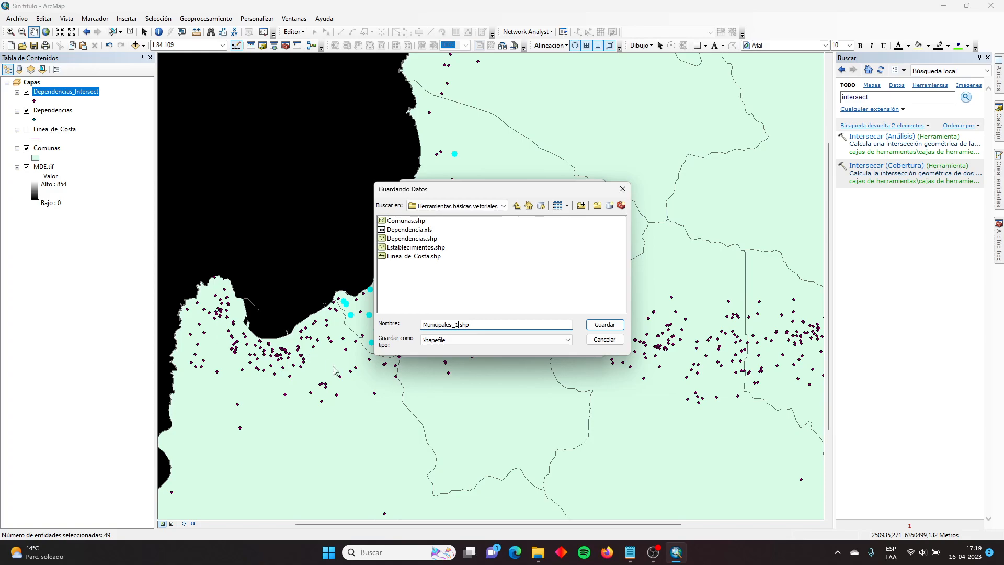
left_click(605, 325)
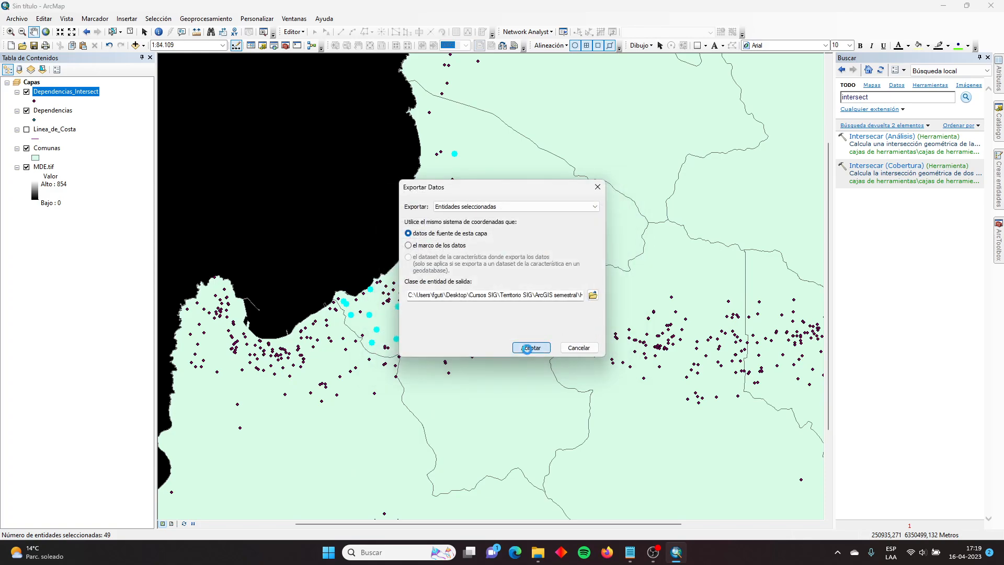
left_click(527, 348)
left_click(554, 316)
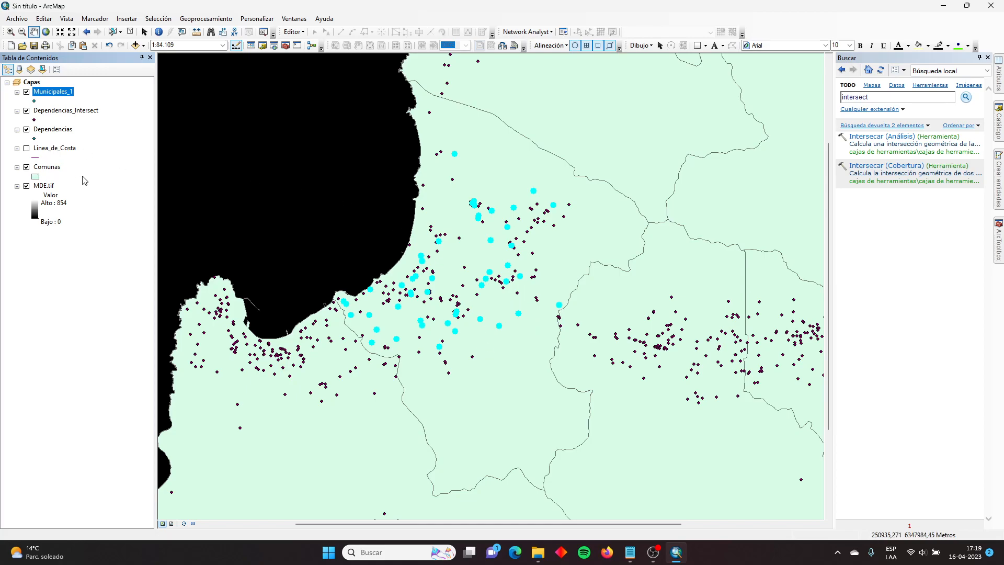
Step: Hide Municipales_1, keep Dependencias visible, and remove the Dependencias_Intersect layer from the map
left_click(27, 110)
left_click(26, 129)
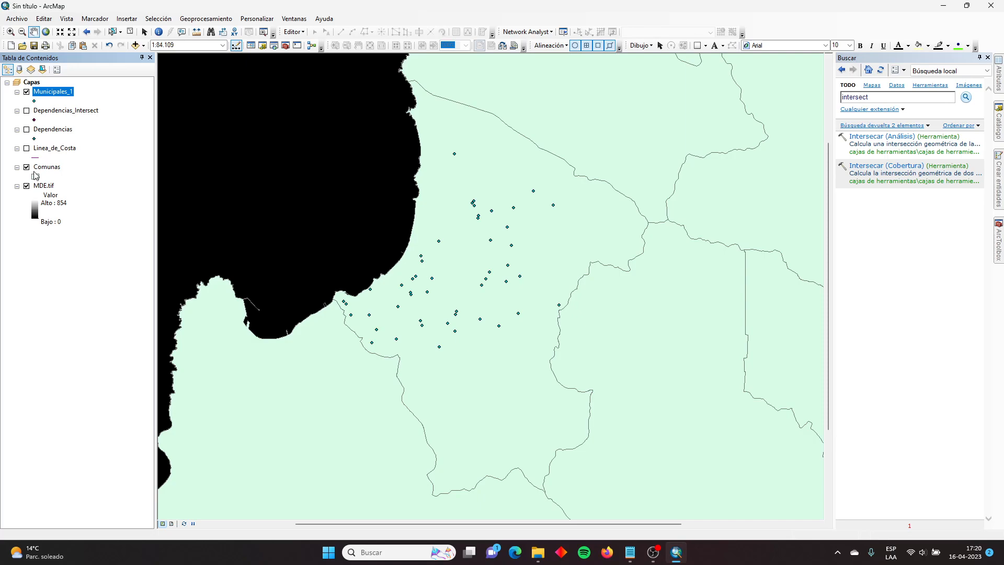
left_click(30, 97)
left_click(28, 130)
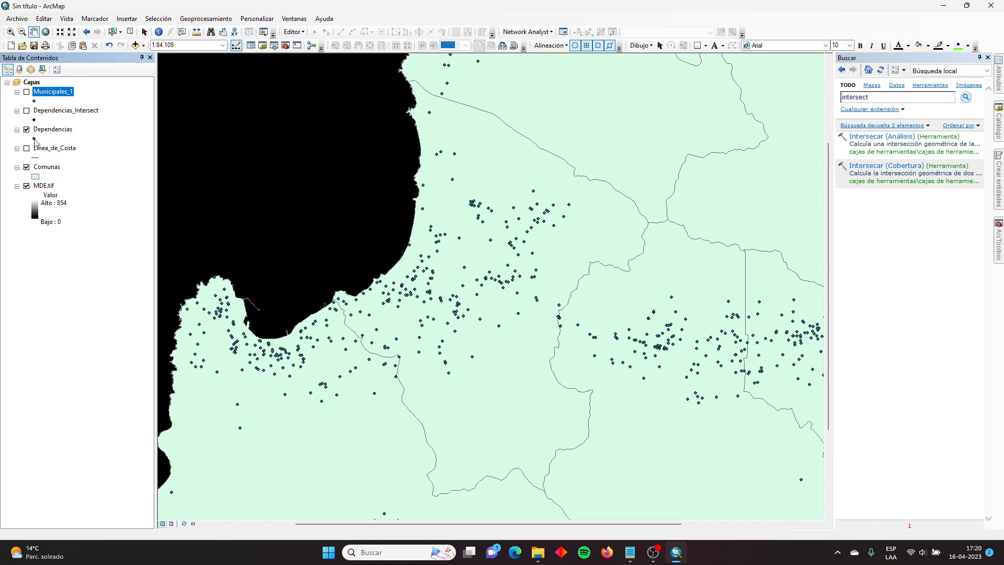
right_click(40, 112)
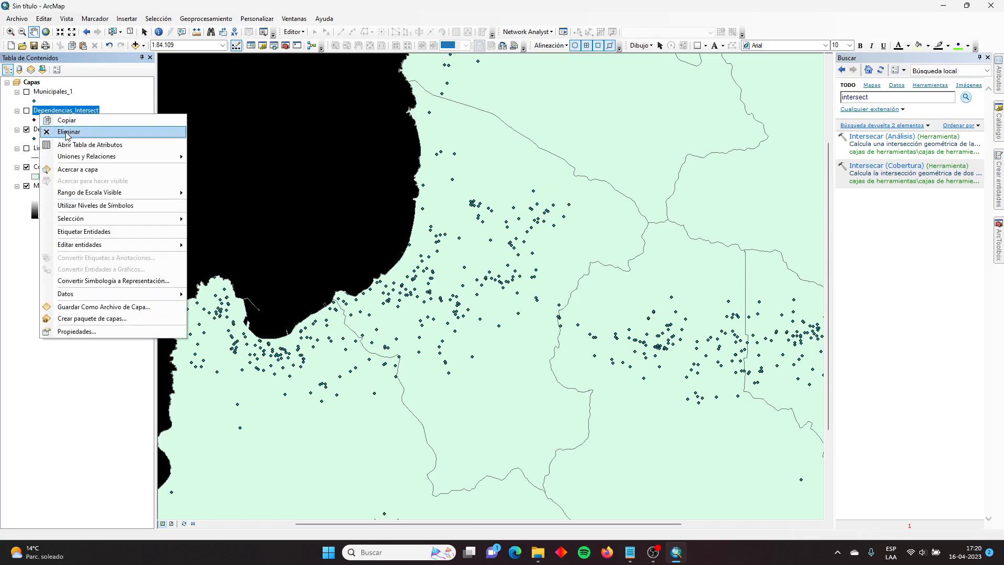
left_click(66, 131)
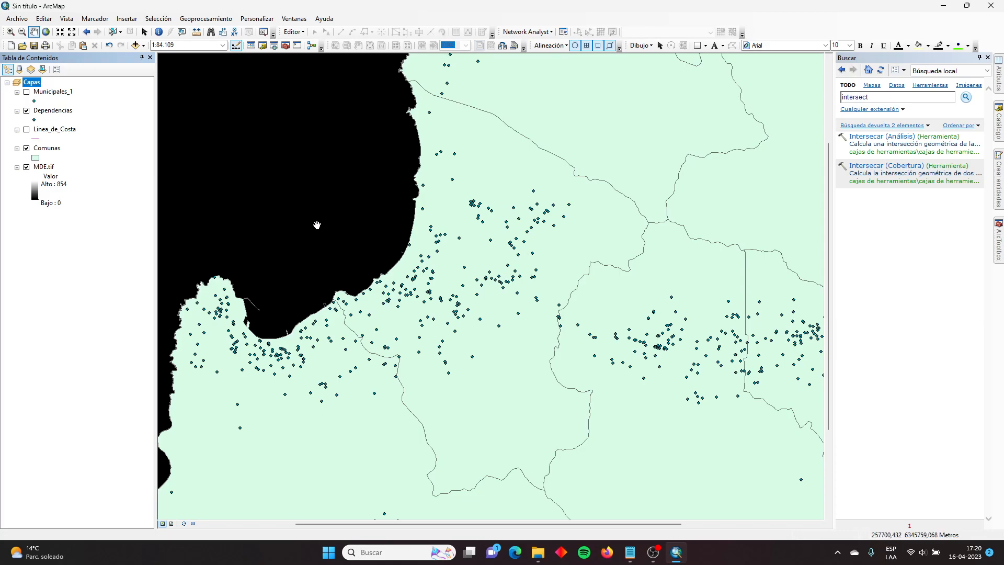
Step: Select the Viña del Mar polygon on the map and open the Comunas attribute table
left_click(112, 33)
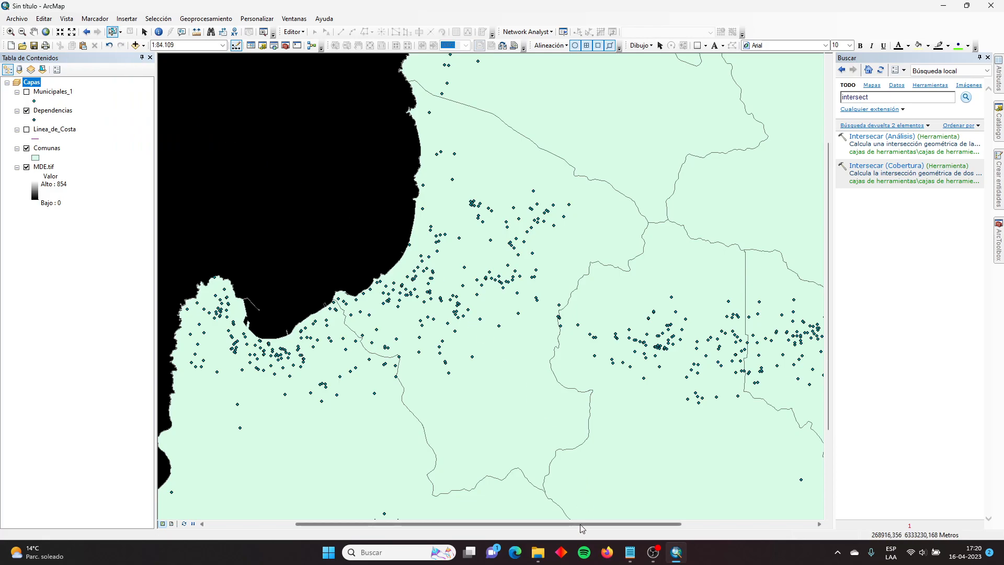
left_click(506, 377)
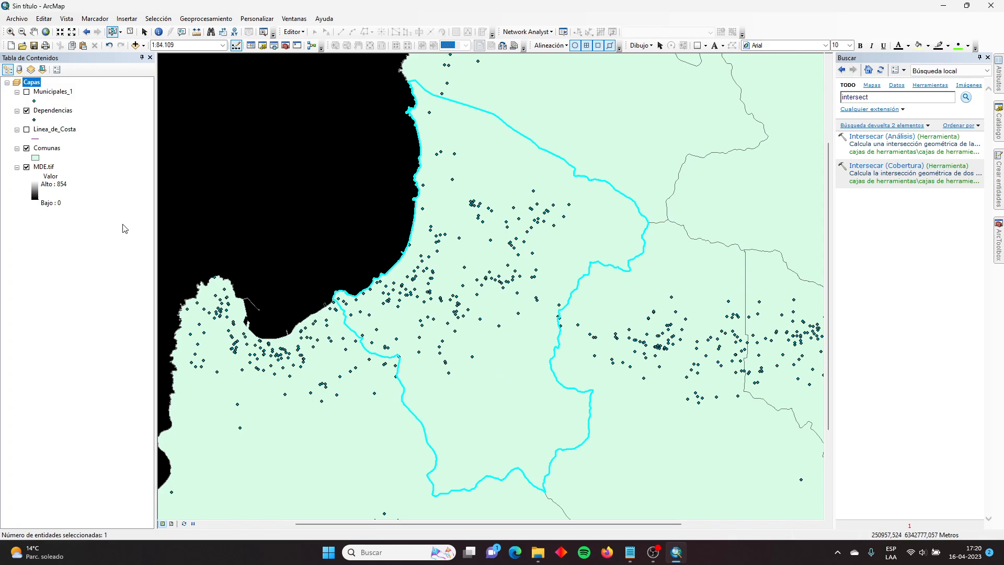
right_click(52, 150)
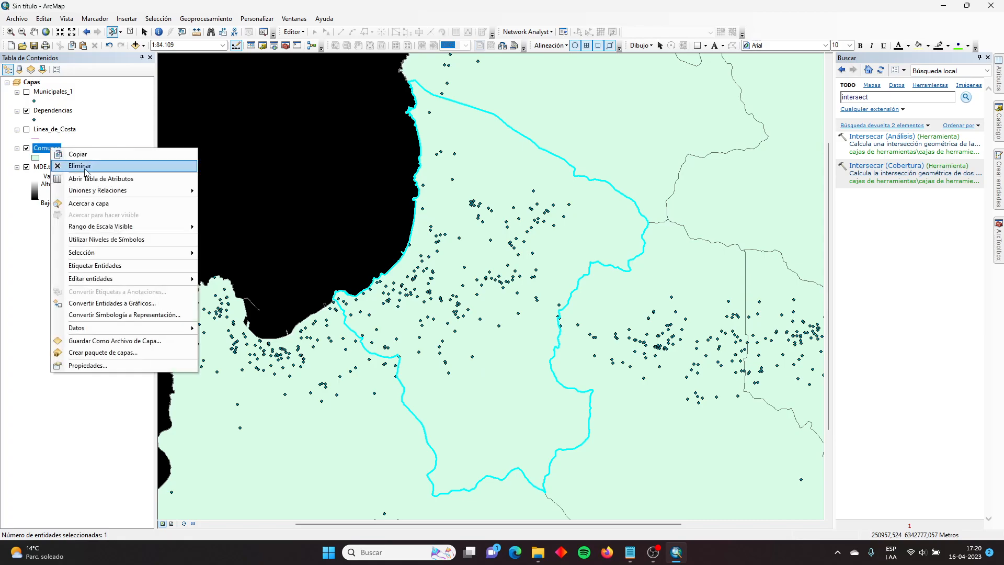
left_click(99, 180)
left_click_drag(444, 390, 388, 80)
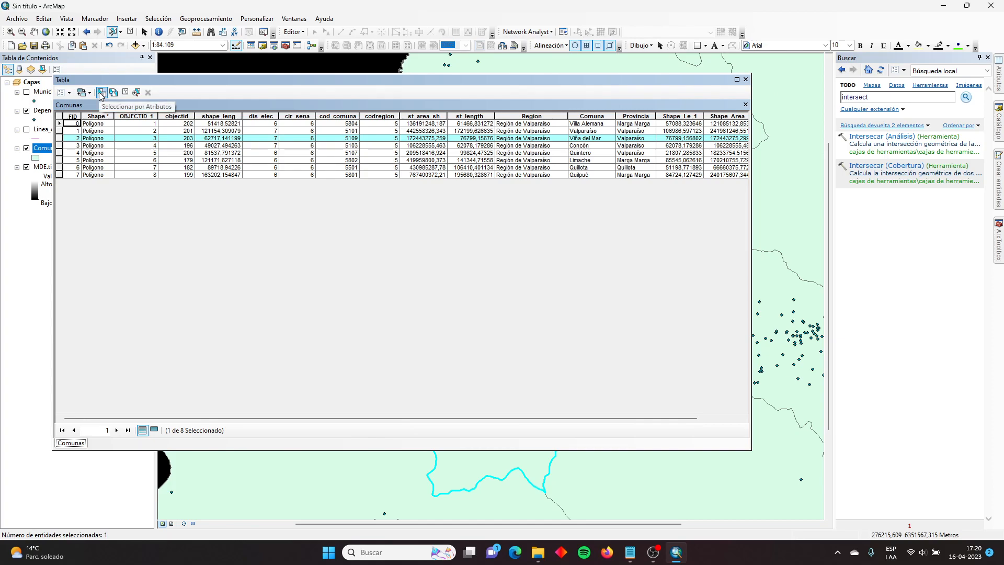
Step: Select the Comunas record by attributes with "Comuna" = 'Viña del Mar', then close the query dialog and table
left_click(101, 95)
scroll(110, 93, "down", 1)
scroll(109, 92, "down", 2)
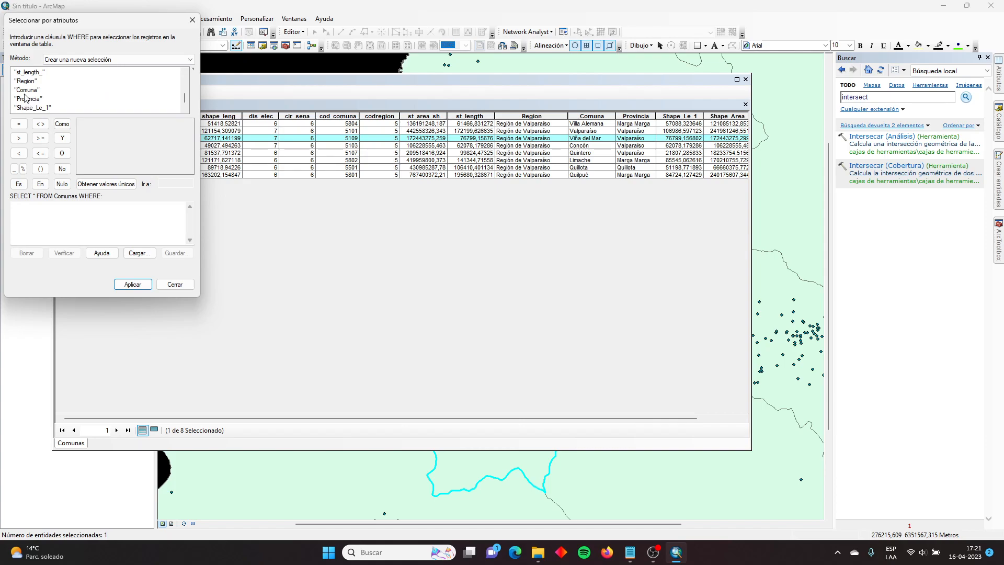
double_click(31, 90)
left_click(18, 125)
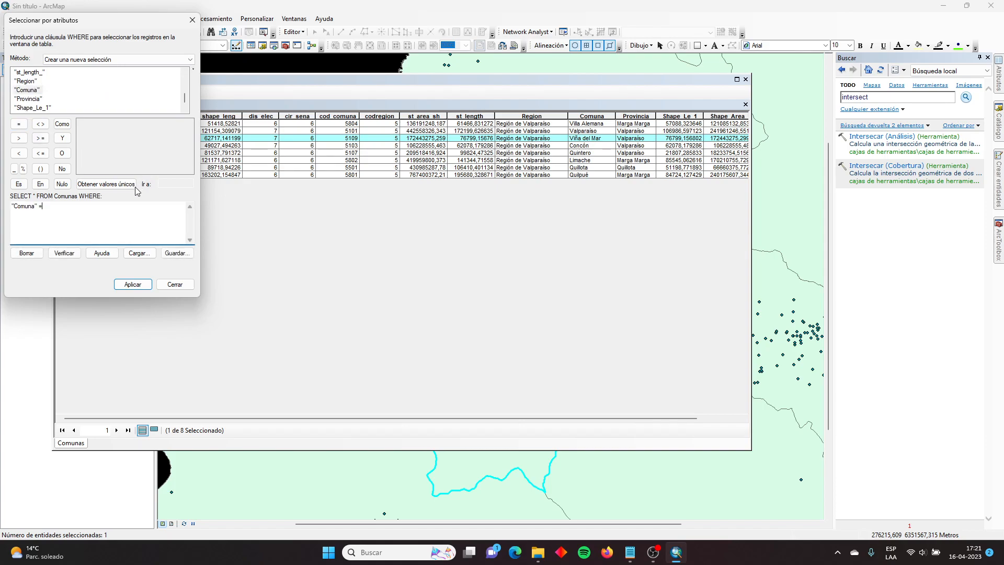
left_click(106, 183)
scroll(110, 161, "down", 1)
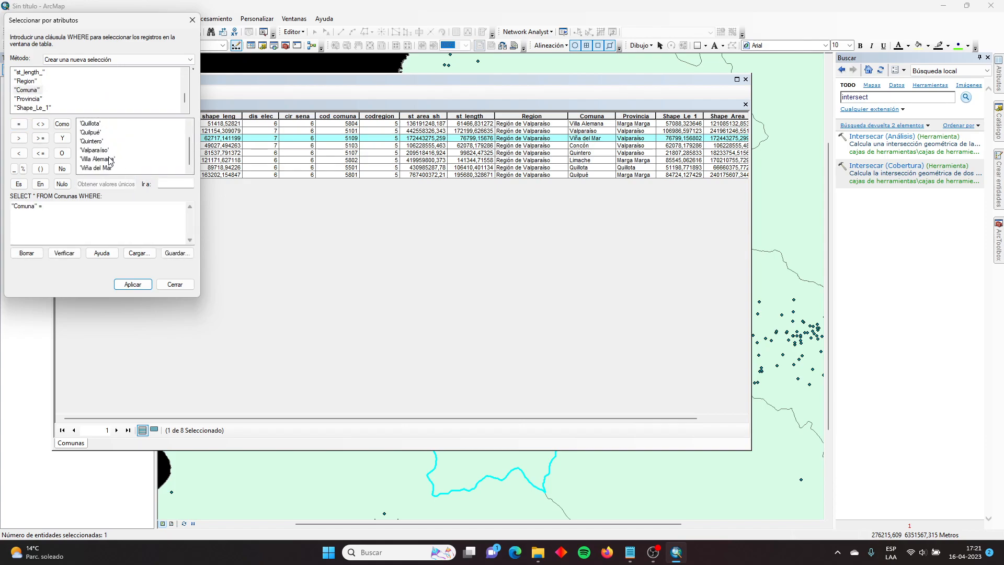
double_click(99, 158)
left_click_drag(97, 207, 44, 209)
double_click(97, 168)
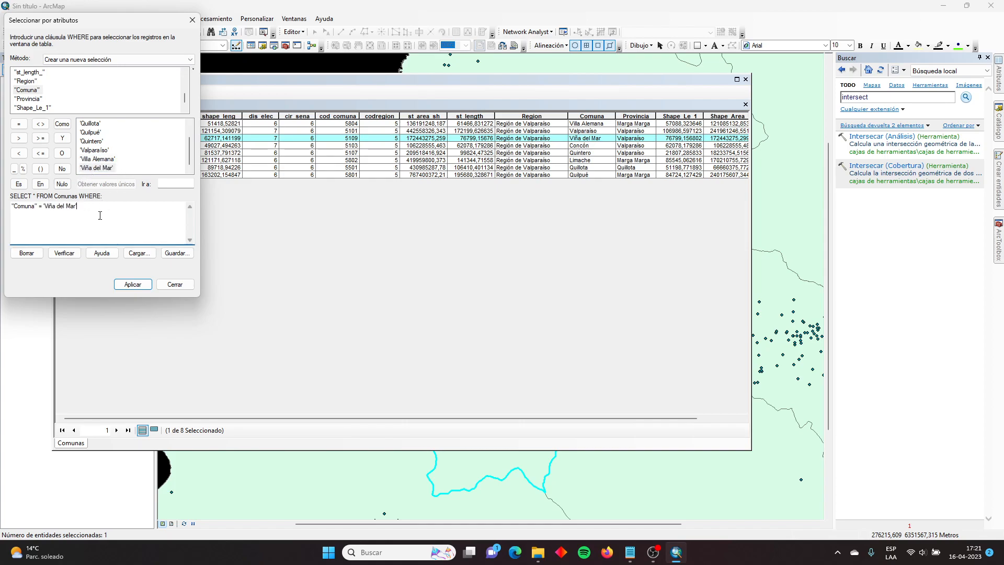
left_click(132, 284)
left_click(192, 20)
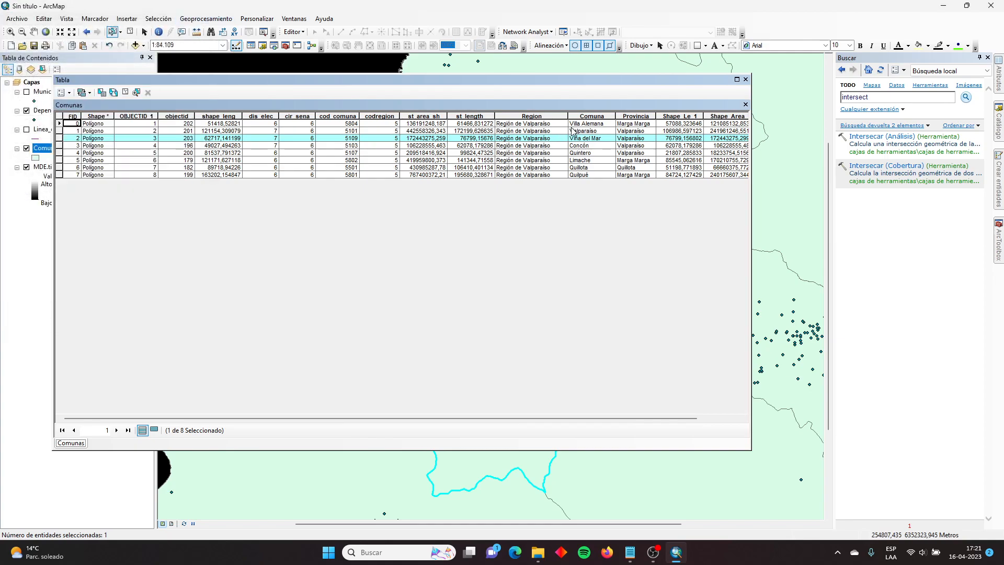
left_click(745, 79)
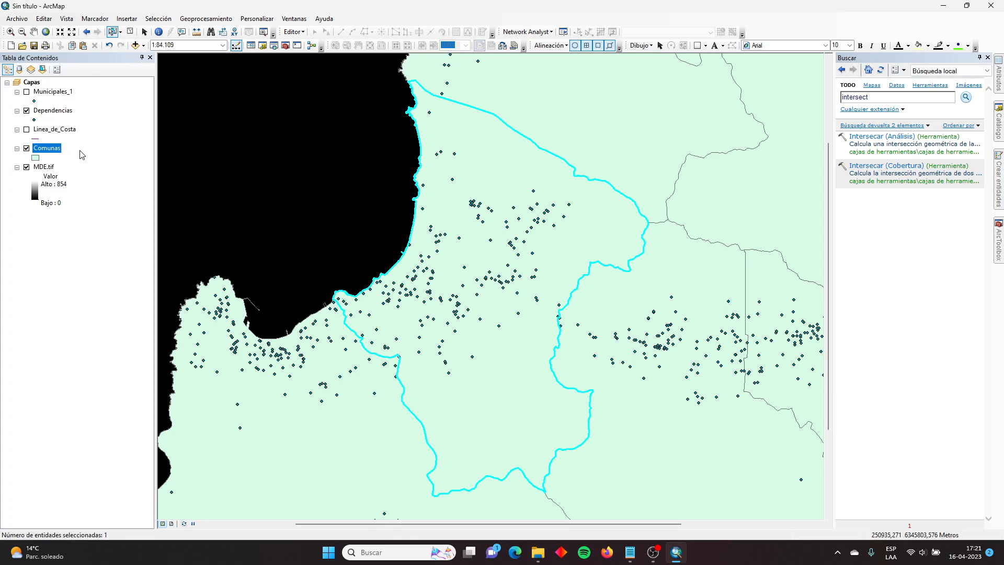
Step: Export the selected Comunas polygon as a shapefile named Vina_del_Mar and add it to the map
right_click(56, 150)
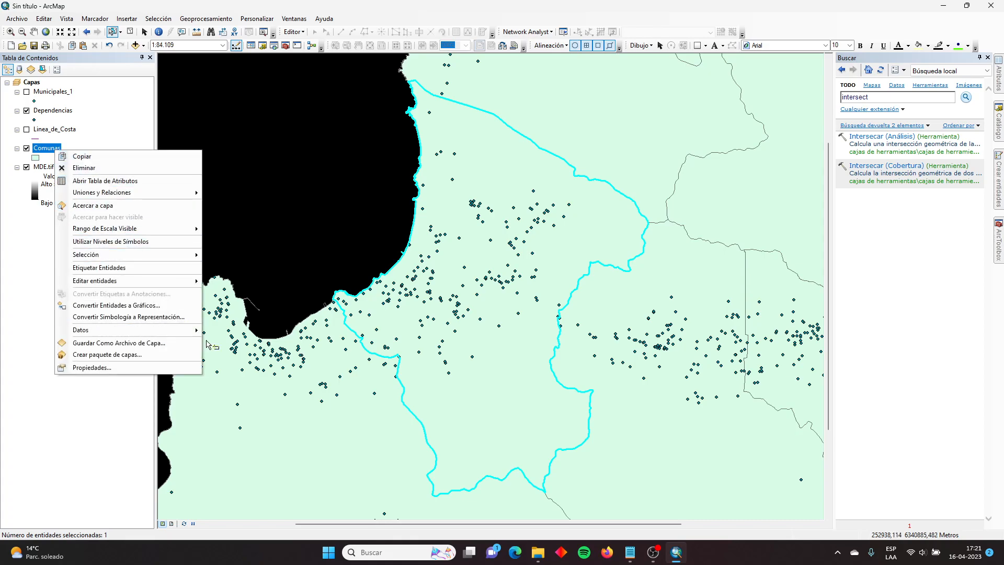
mouse_move(189, 339)
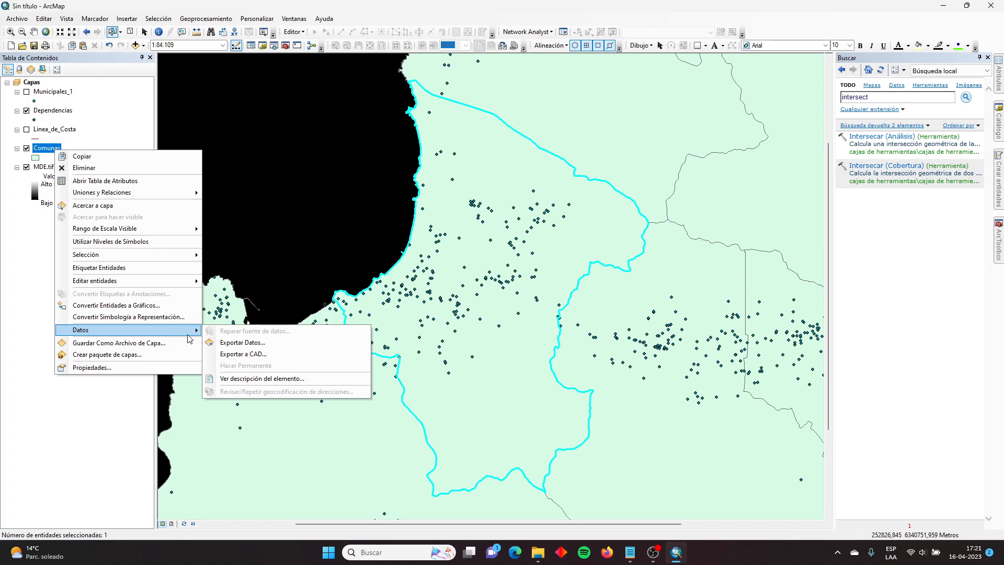
left_click(242, 344)
left_click(593, 295)
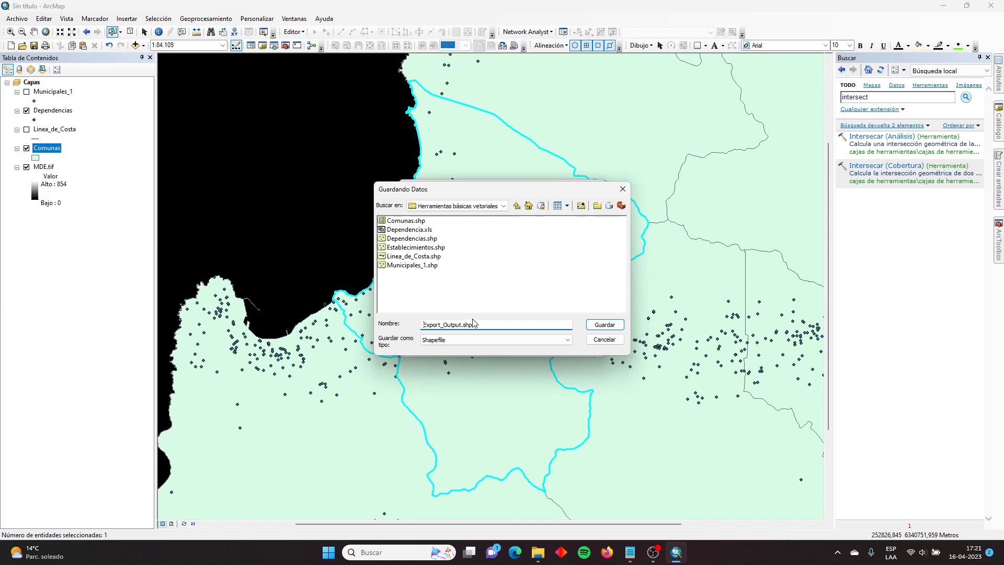
left_click_drag(460, 322, 337, 318)
key("BackSpace")
type("Vina_del_Mar")
left_click(612, 326)
left_click(532, 351)
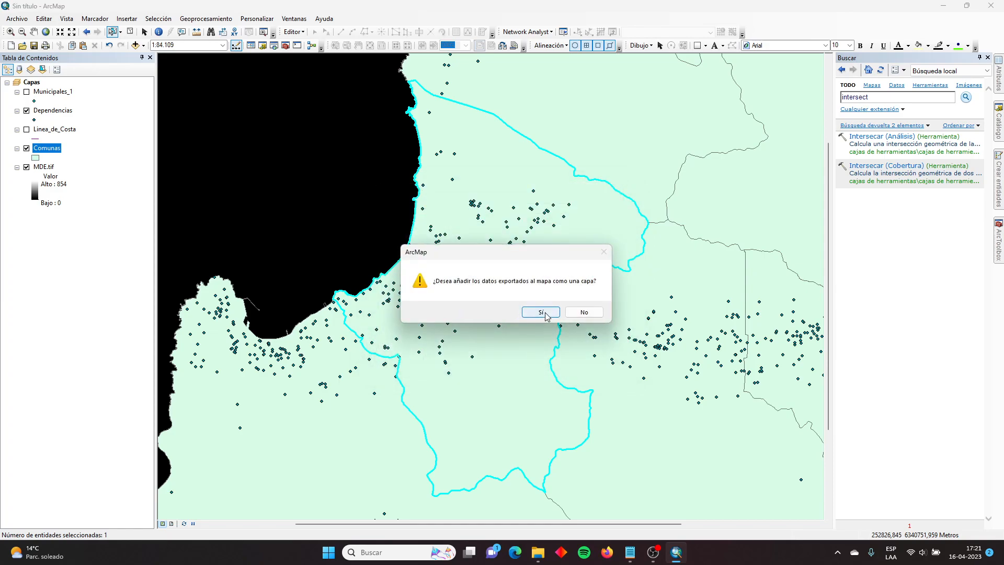
left_click(543, 313)
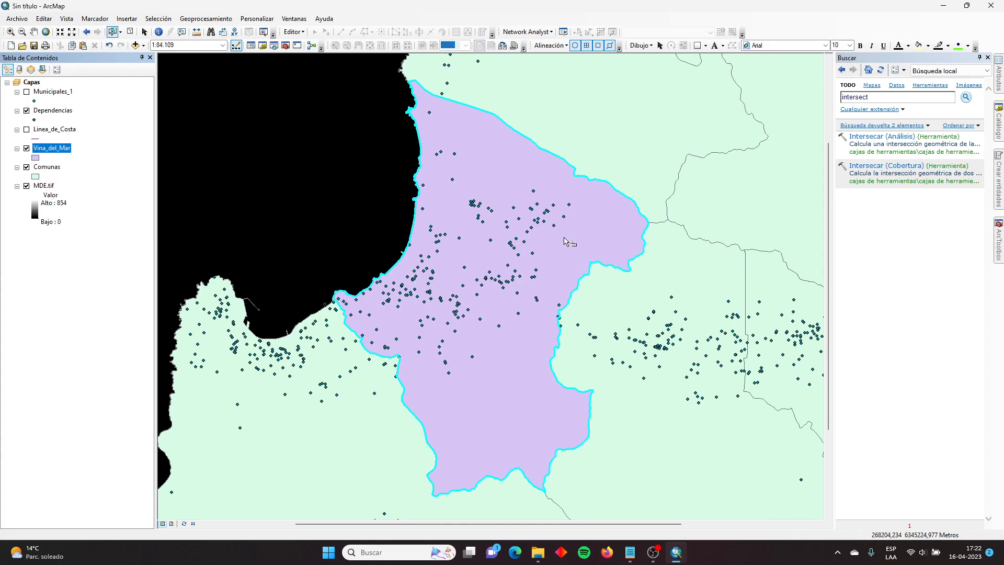
Step: Search the tools for "recortar", open Recortar (Análisis), and review its help illustration of input, clip feature and output
left_click(209, 20)
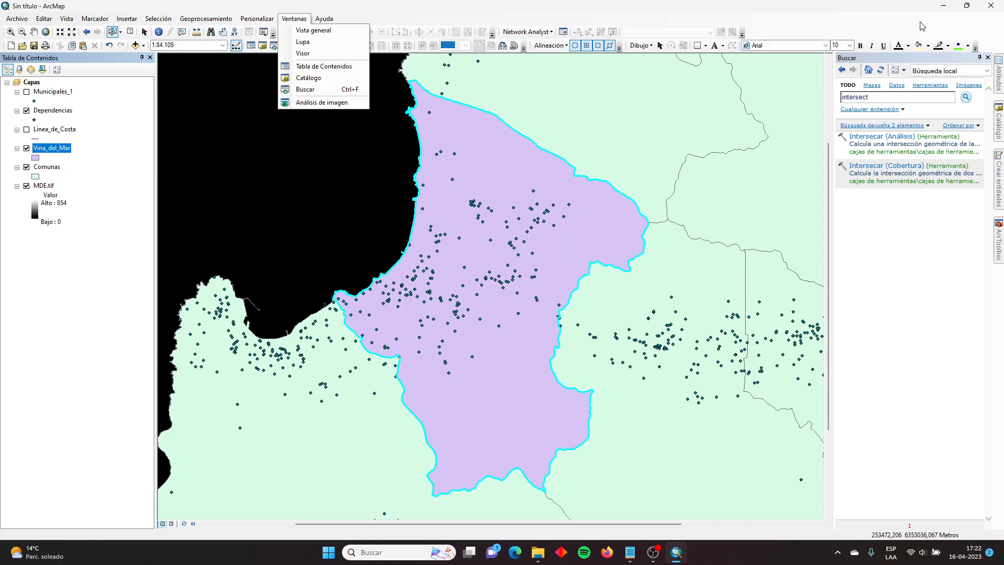
double_click(917, 99)
type("recortar")
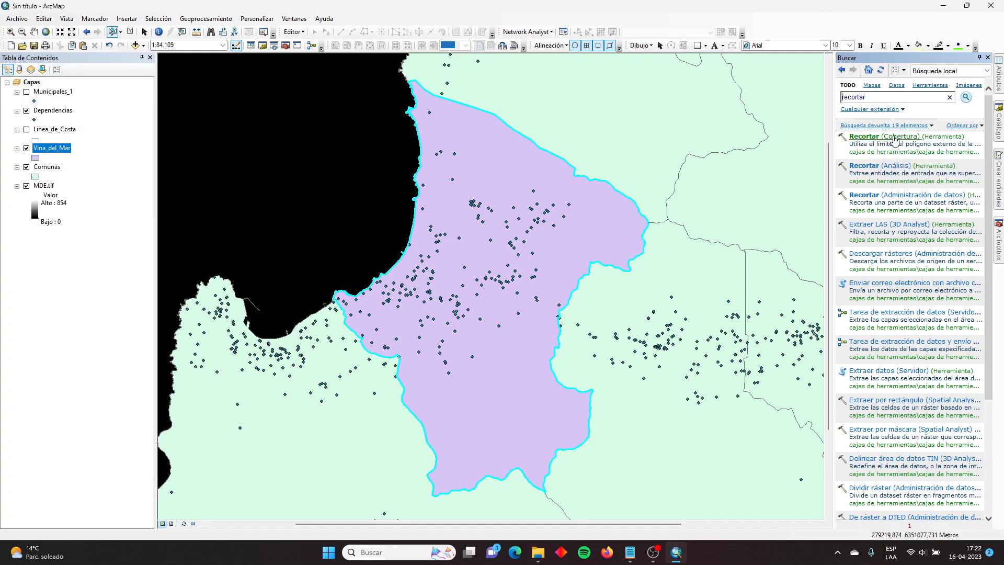
left_click(895, 166)
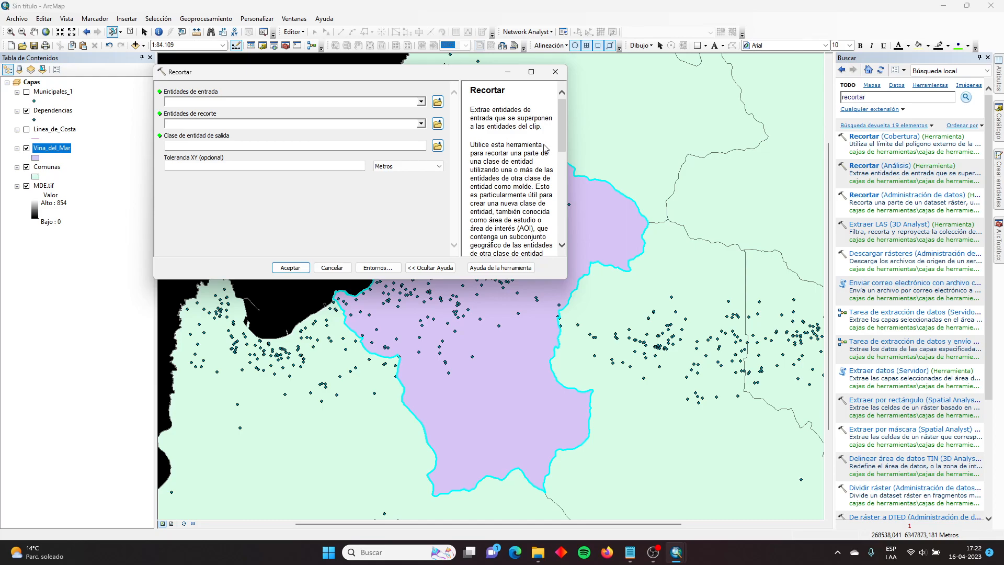
scroll(523, 138, "down", 5)
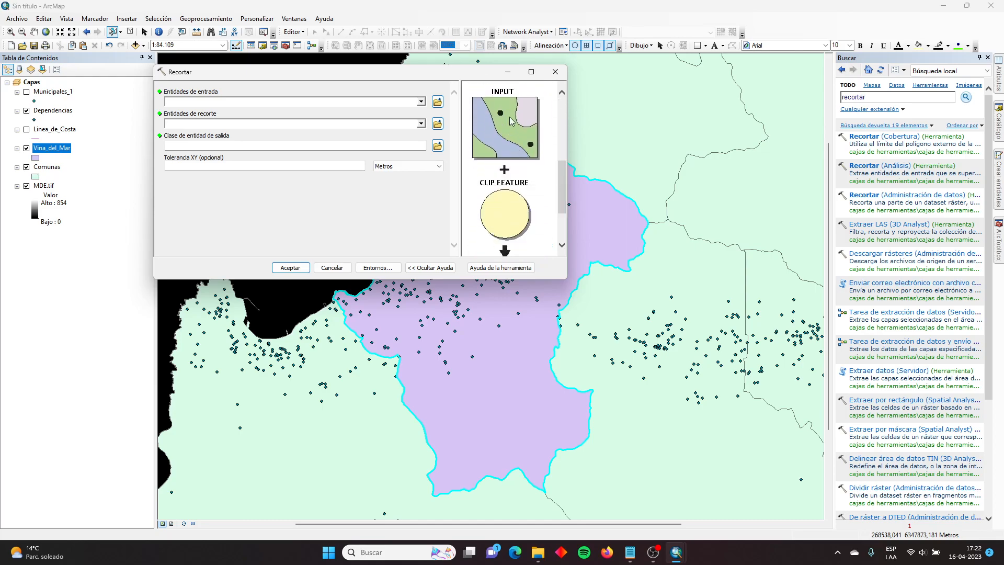
scroll(518, 131, "down", 3)
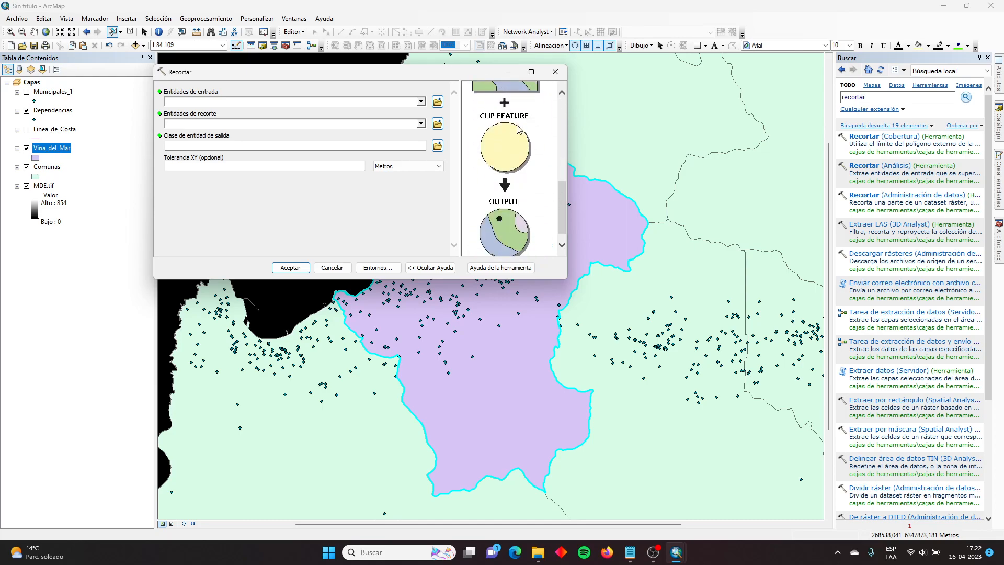
scroll(562, 199, "down", 1)
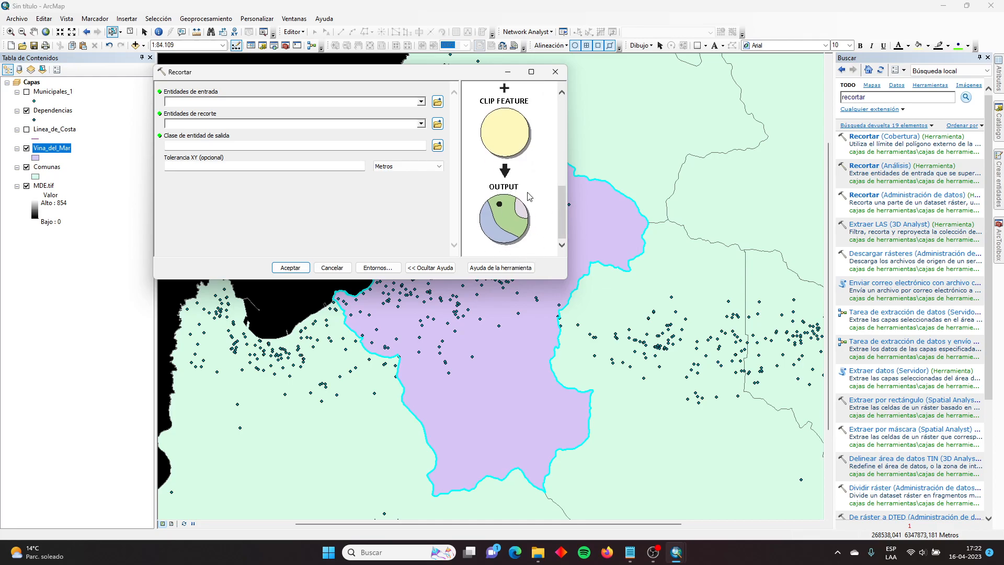
scroll(534, 209, "up", 5)
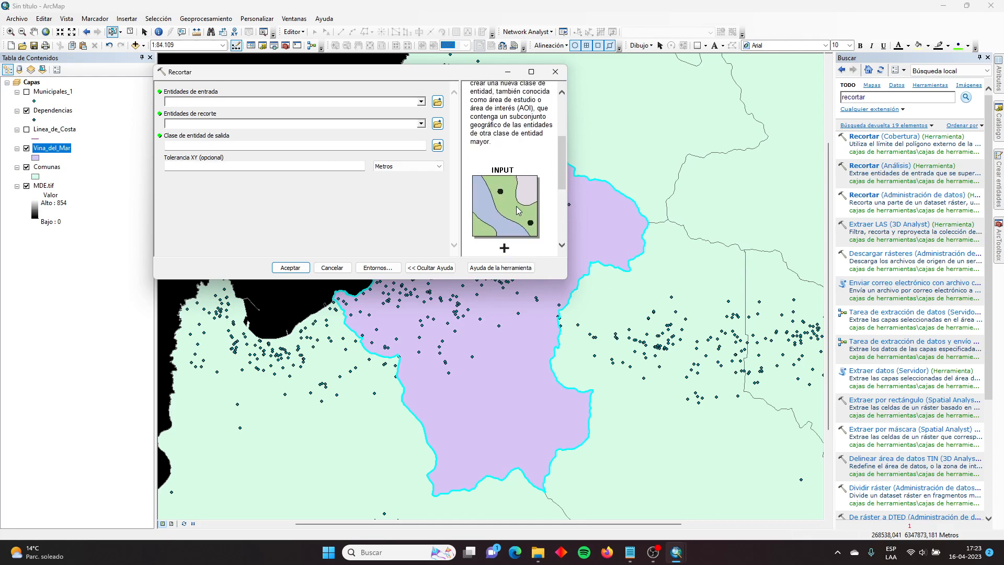
scroll(562, 173, "down", 4)
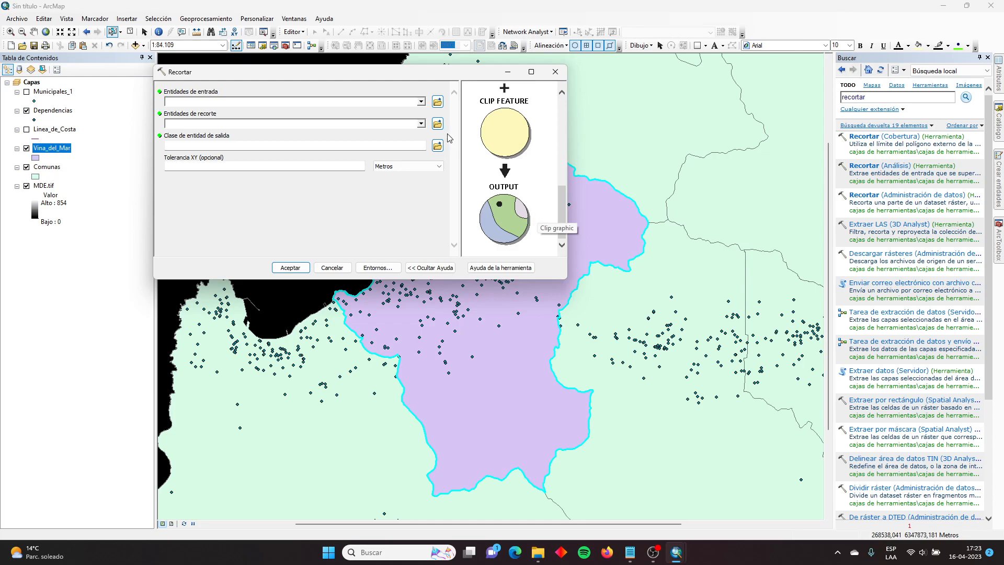
Step: Set Dependencias as the input features and Comunas as the clip features in the Recortar tool
left_click(422, 101)
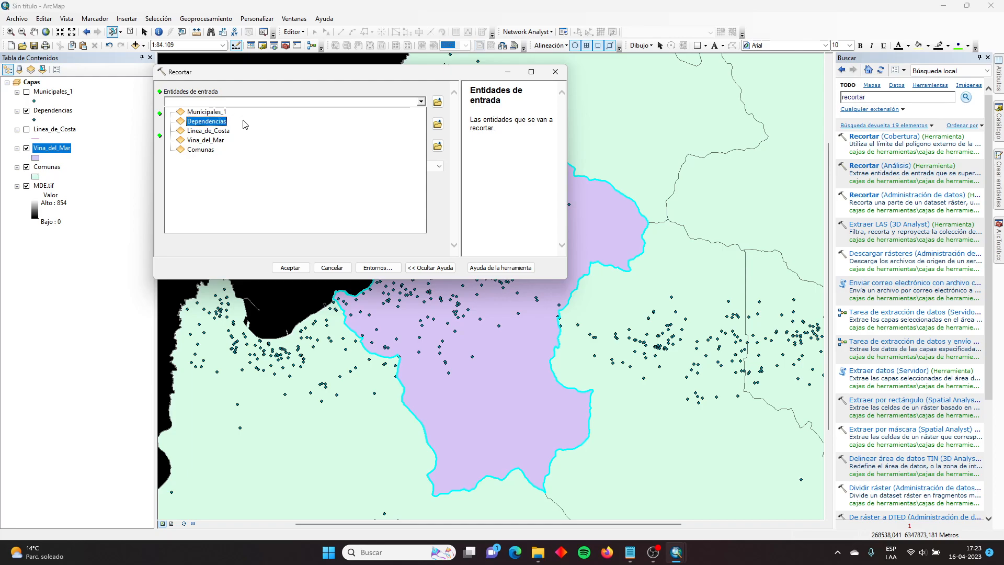
left_click(220, 120)
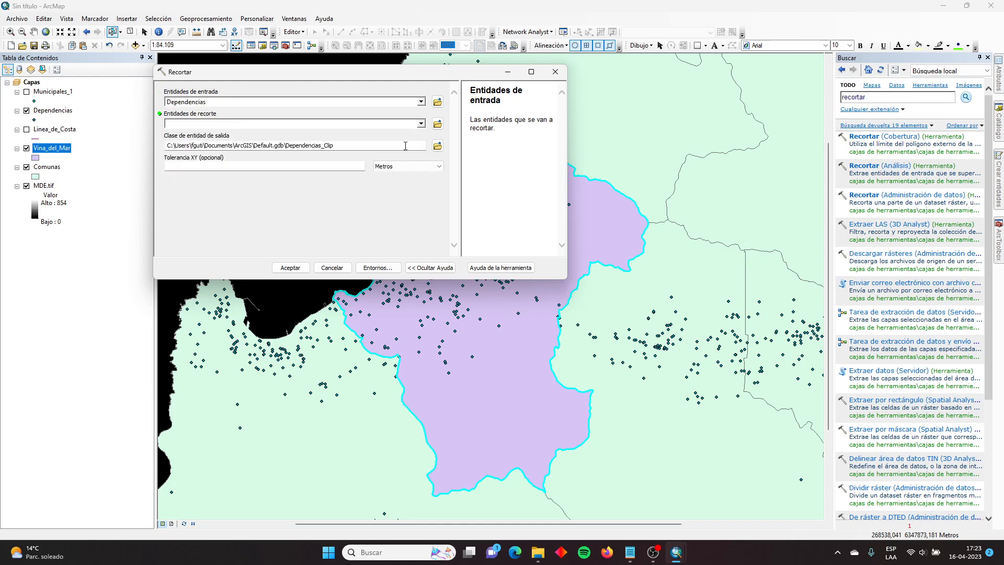
left_click(421, 124)
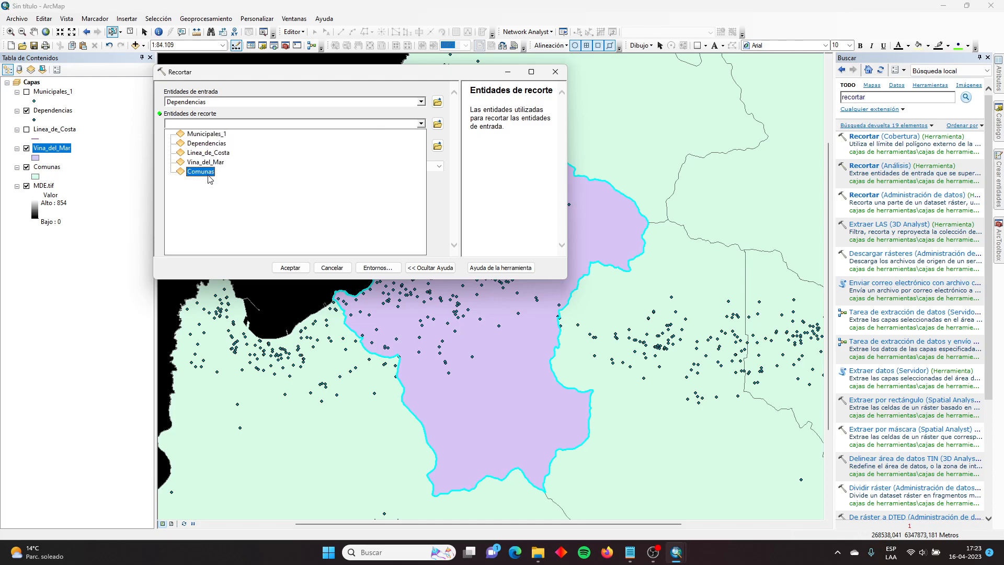
left_click(201, 172)
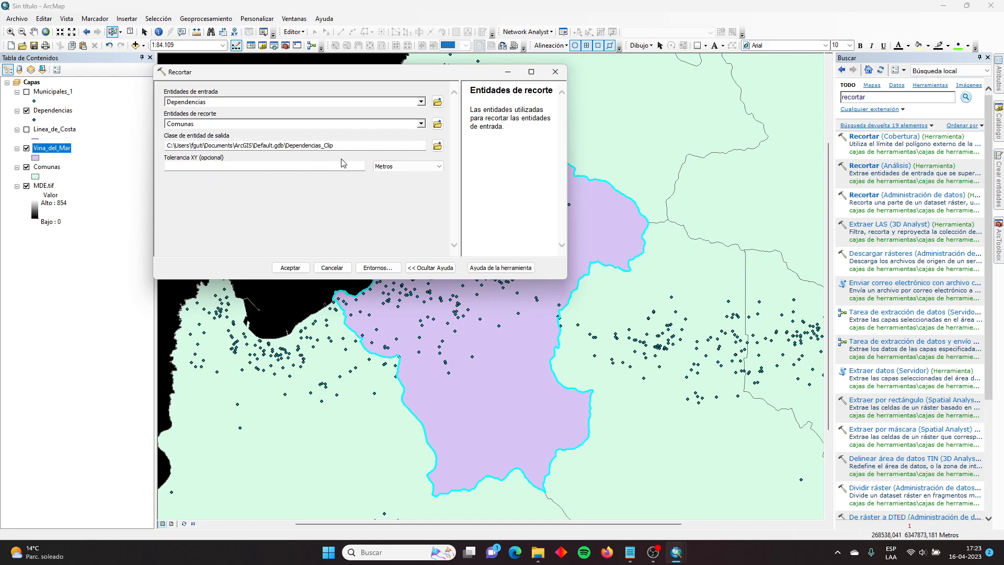
Step: Clip the Dependencias layer to Vina_del_Mar, with Dependencias_Clip in Default.gdb as the output feature class
left_click(421, 124)
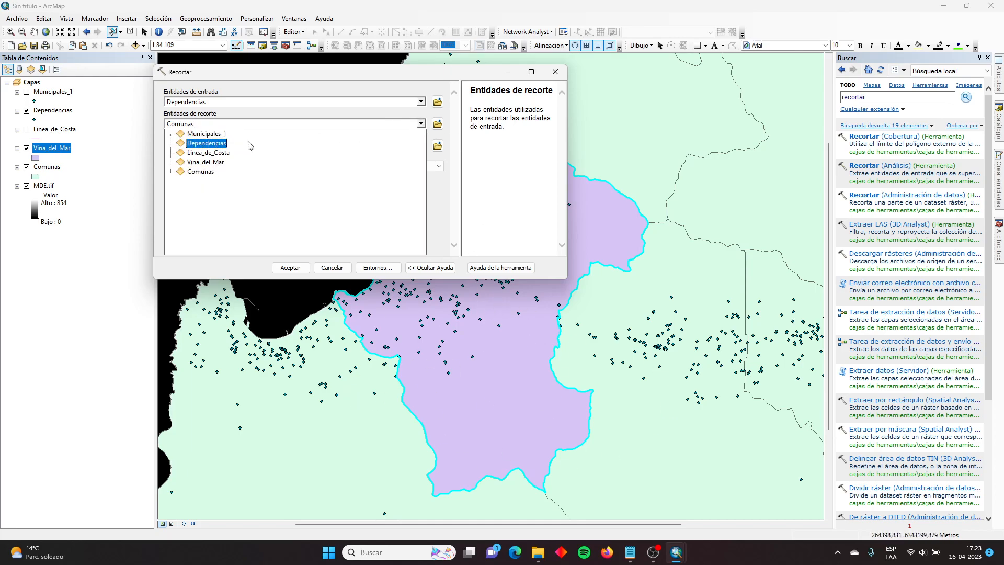
left_click(212, 162)
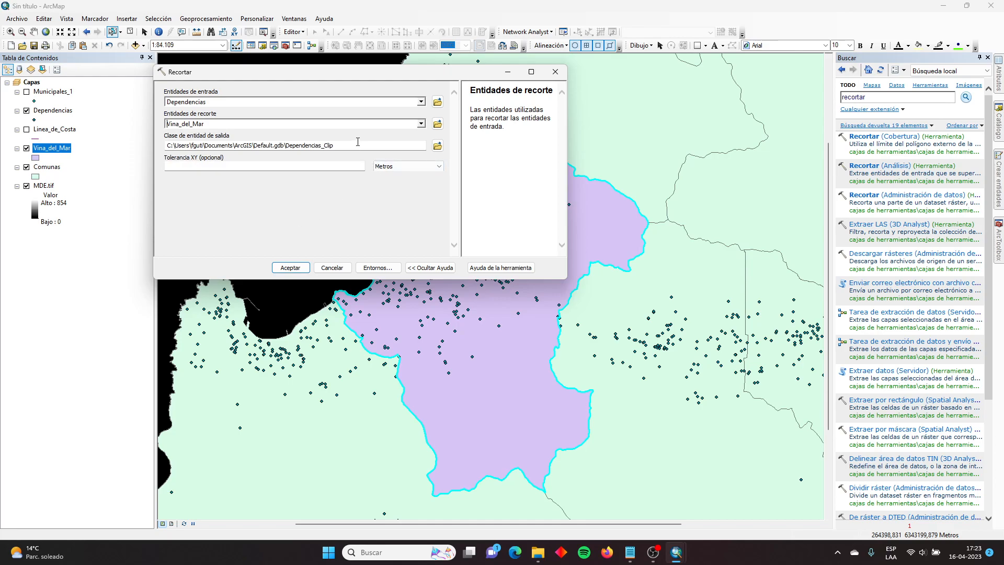
left_click_drag(358, 142, 166, 146)
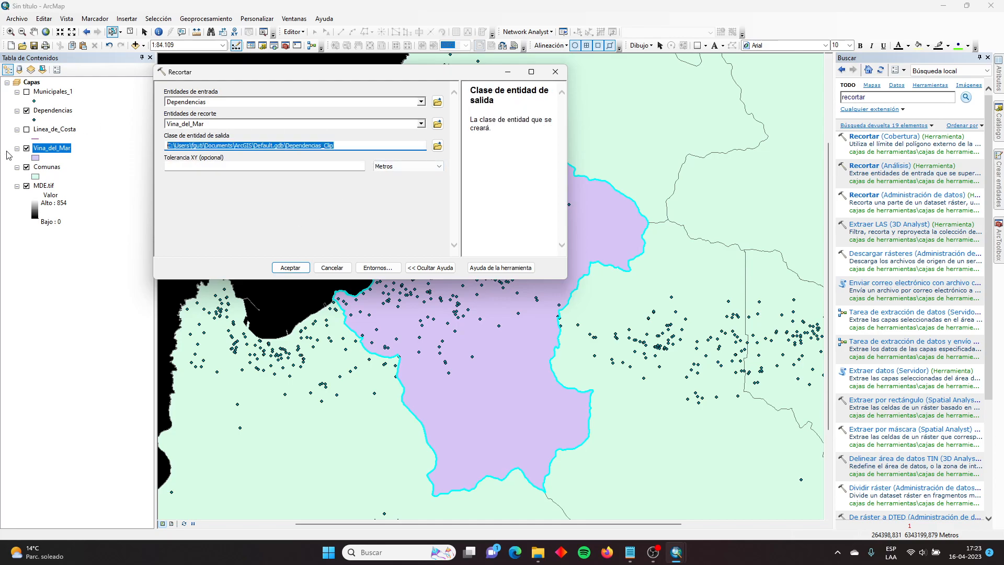
left_click(284, 267)
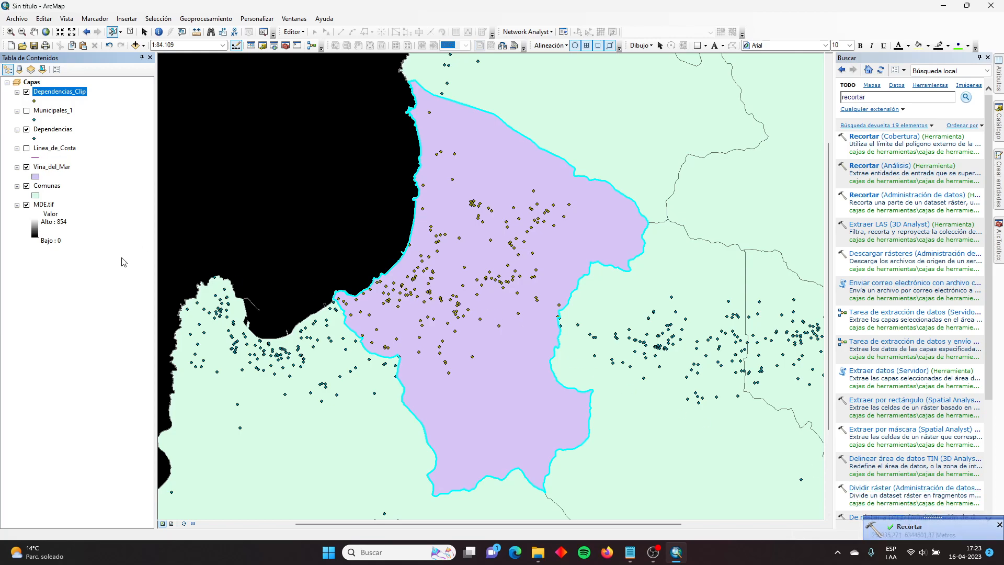
Step: Review the Dependencias_Clip attribute table through to its DEPENDENCI field, and clear the feature selection on the map
right_click(78, 92)
left_click(125, 121)
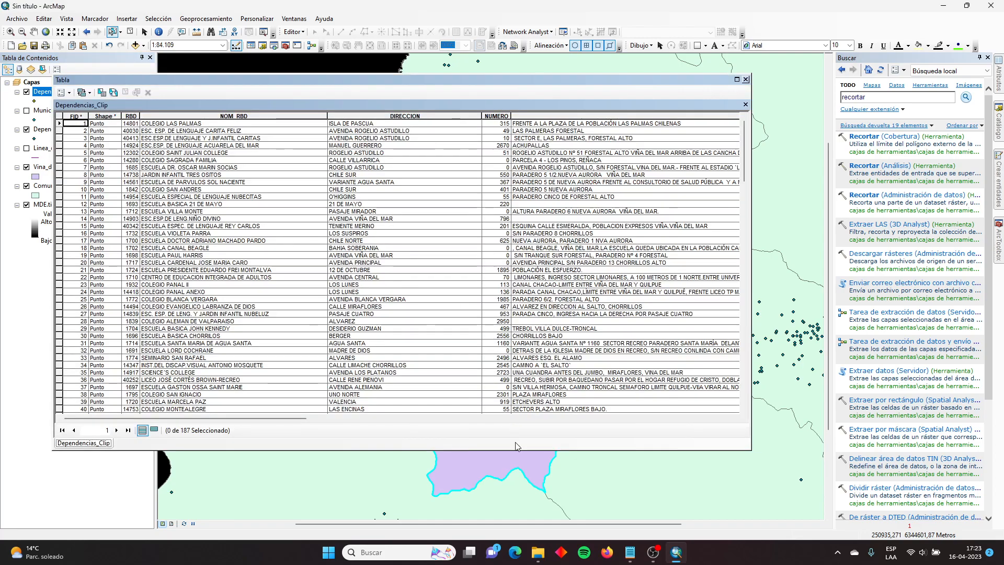
left_click_drag(252, 416, 680, 442)
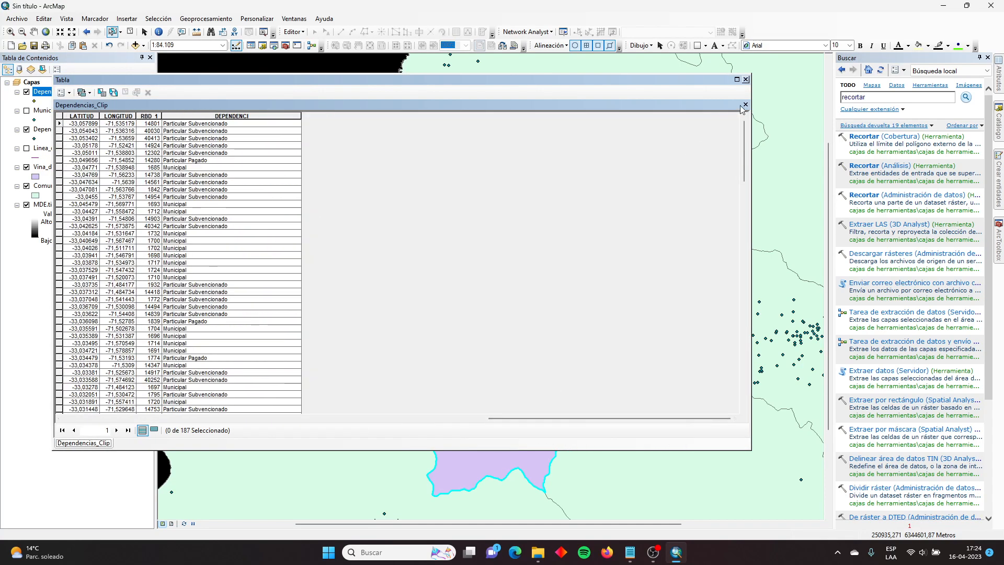
left_click(746, 79)
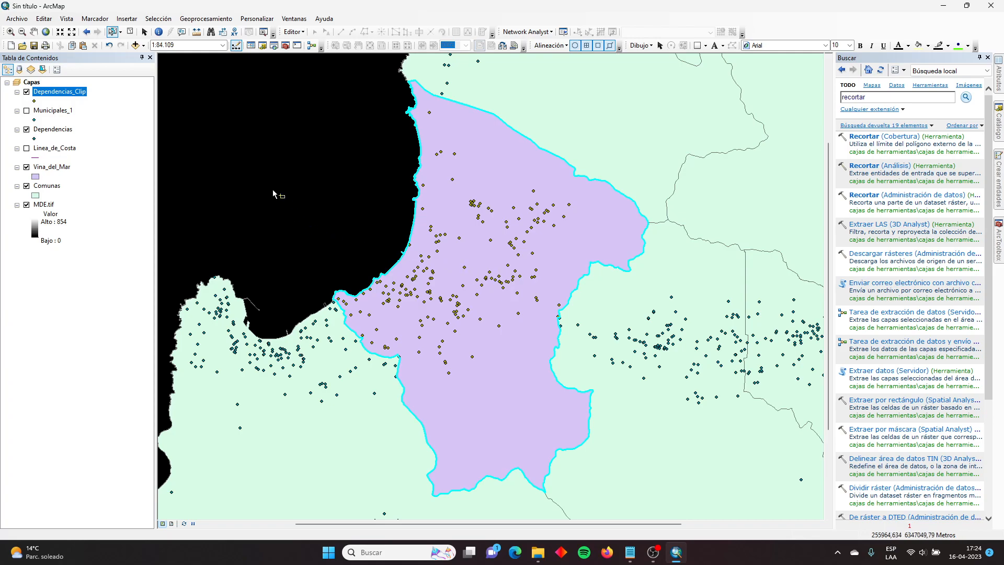
left_click(131, 34)
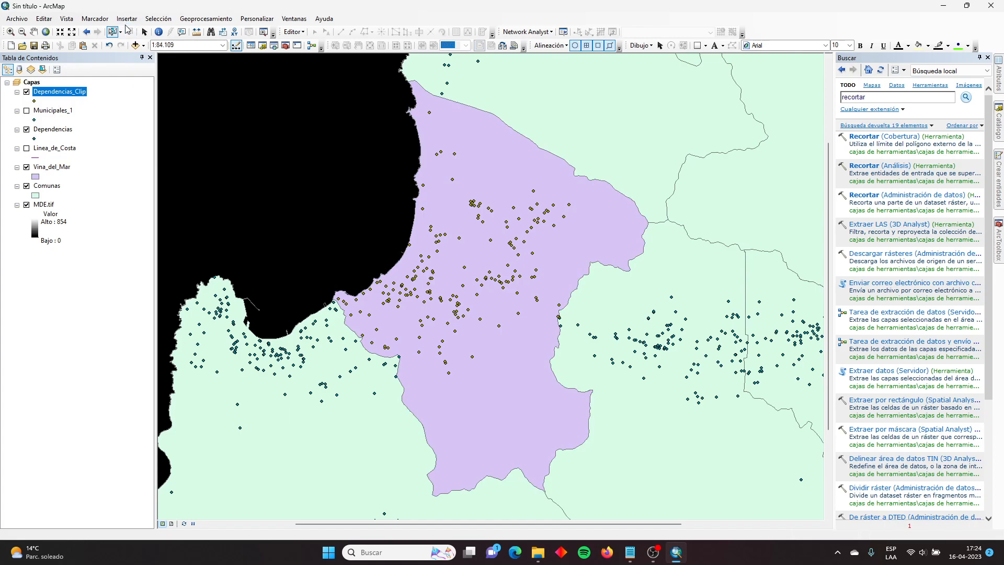
Step: Select the records of Dependencias_Clip by attributes with the expression DEPENDENCI = 'Municipal'
right_click(76, 95)
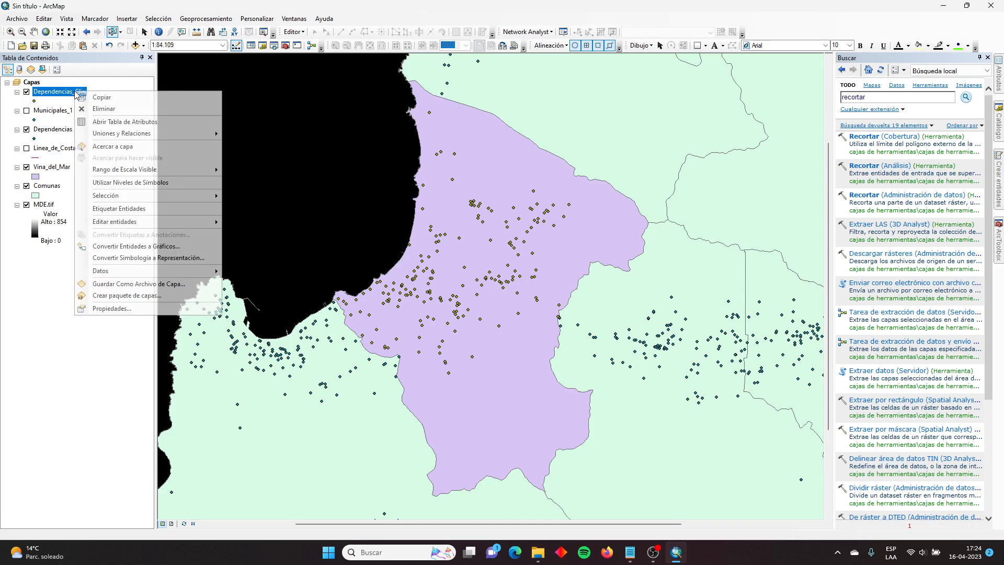
left_click(139, 124)
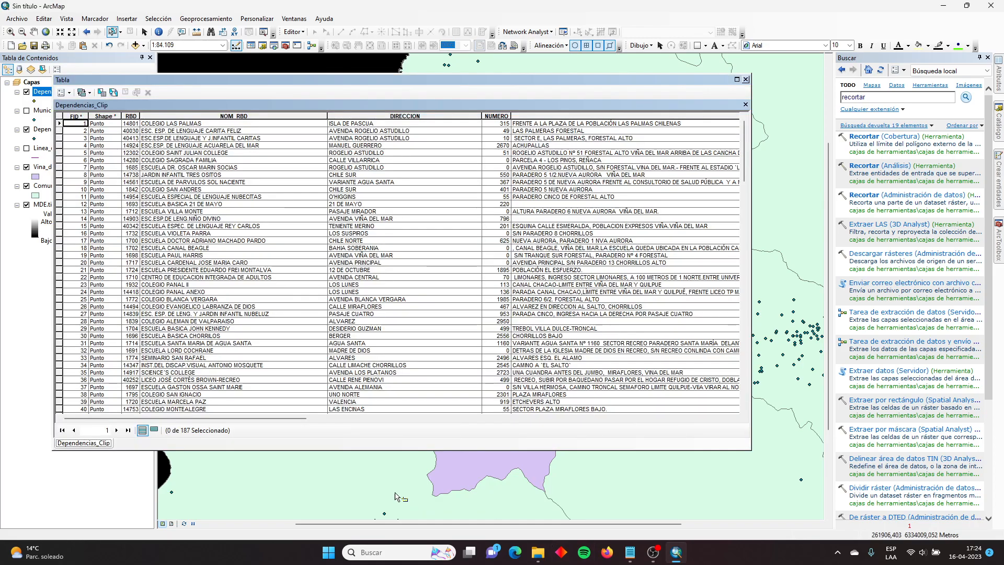
left_click_drag(287, 420, 693, 410)
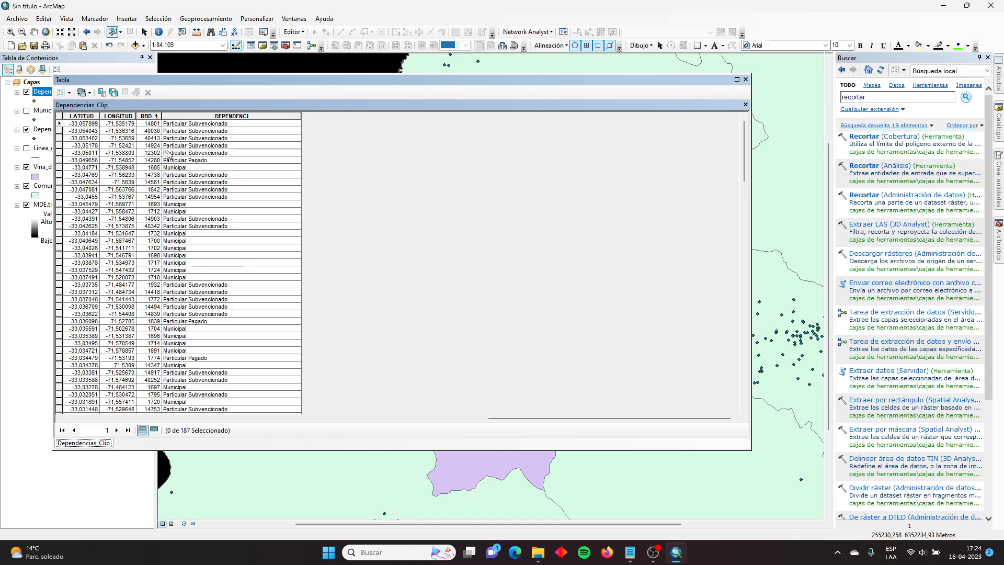
left_click(103, 96)
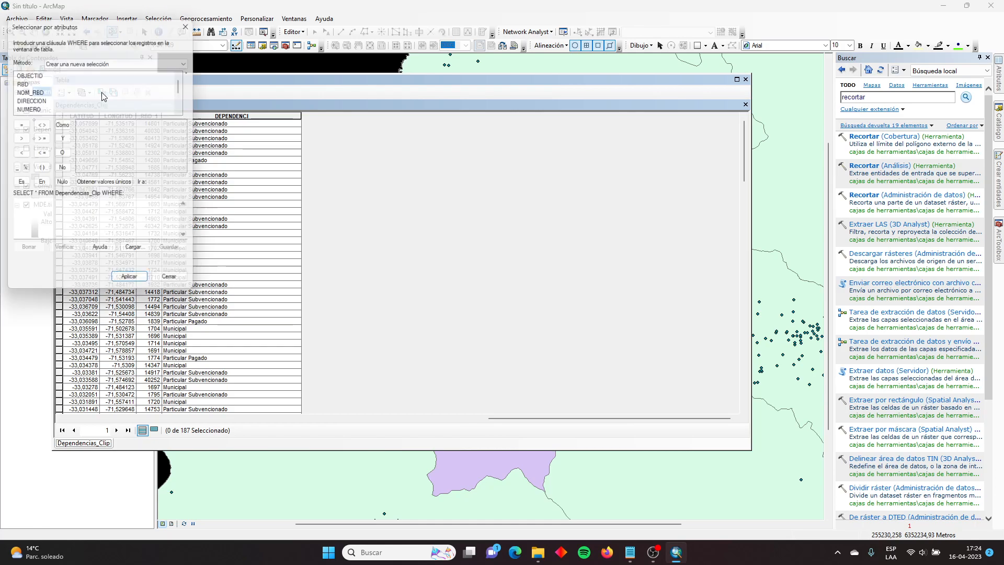
left_click_drag(132, 13, 431, 54)
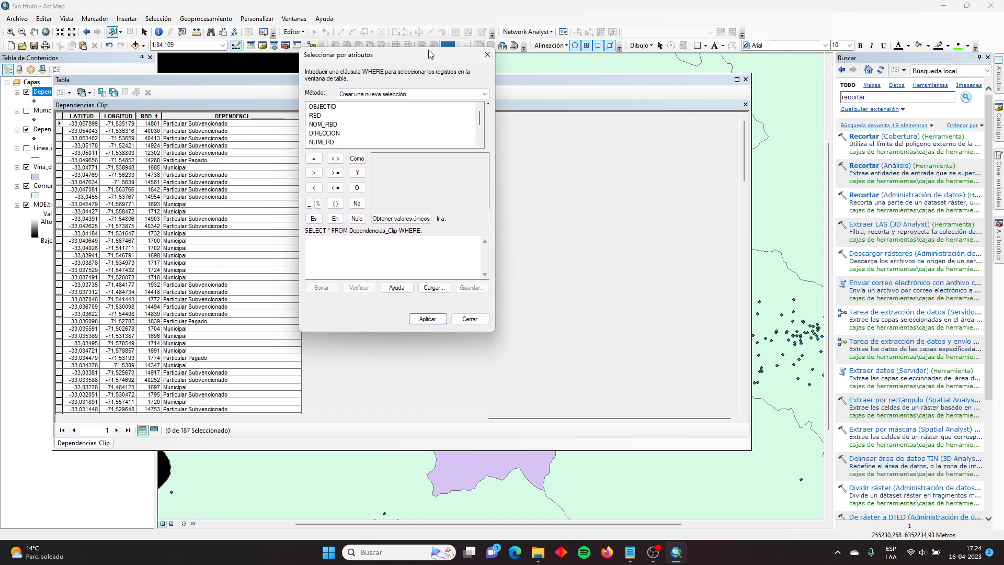
scroll(398, 120, "down", 2)
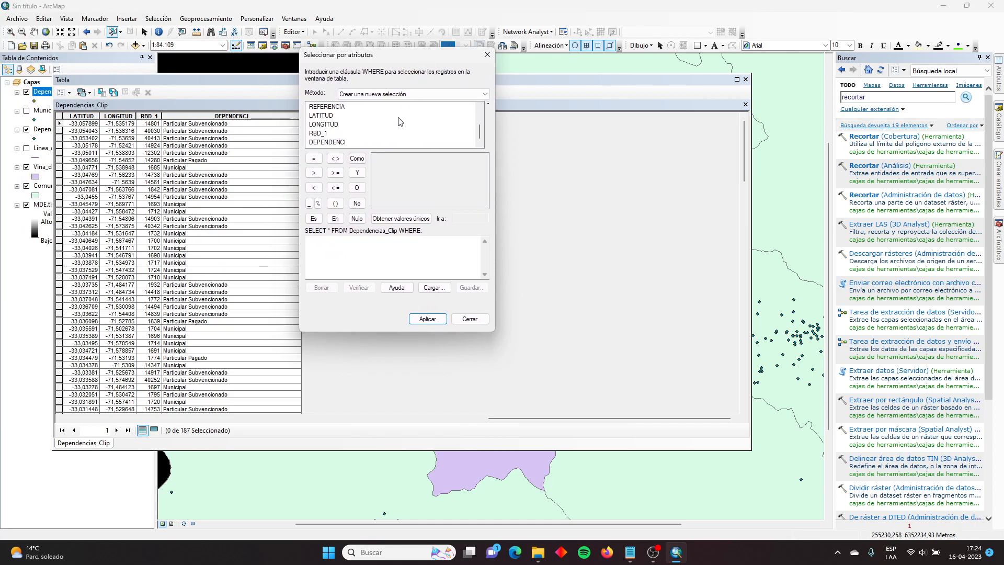
double_click(340, 143)
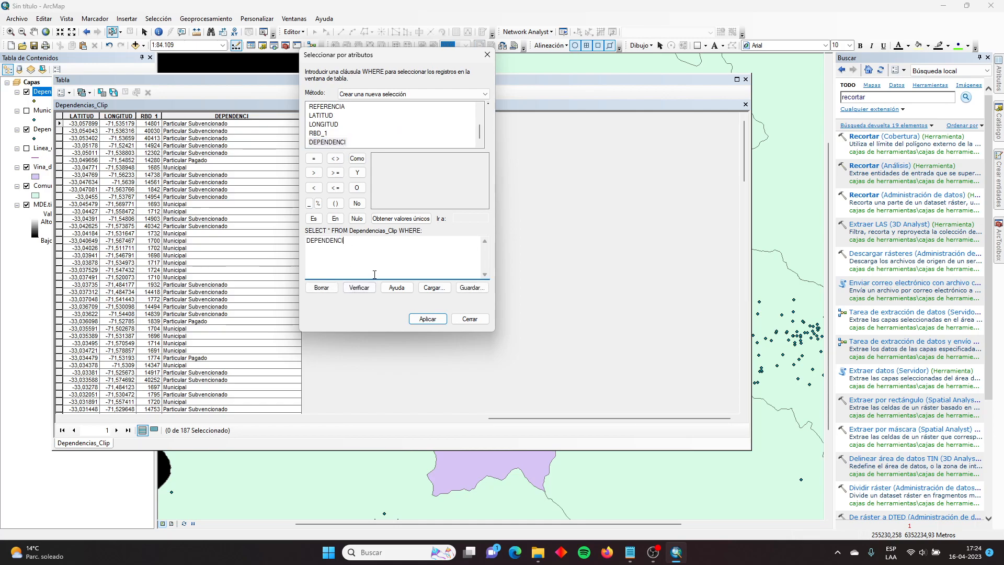
left_click(314, 159)
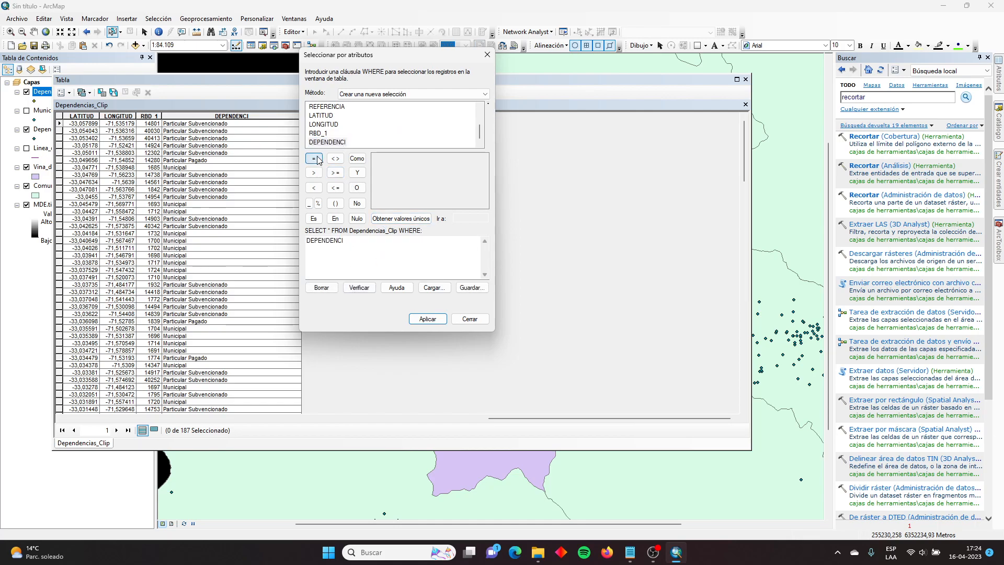
left_click(384, 221)
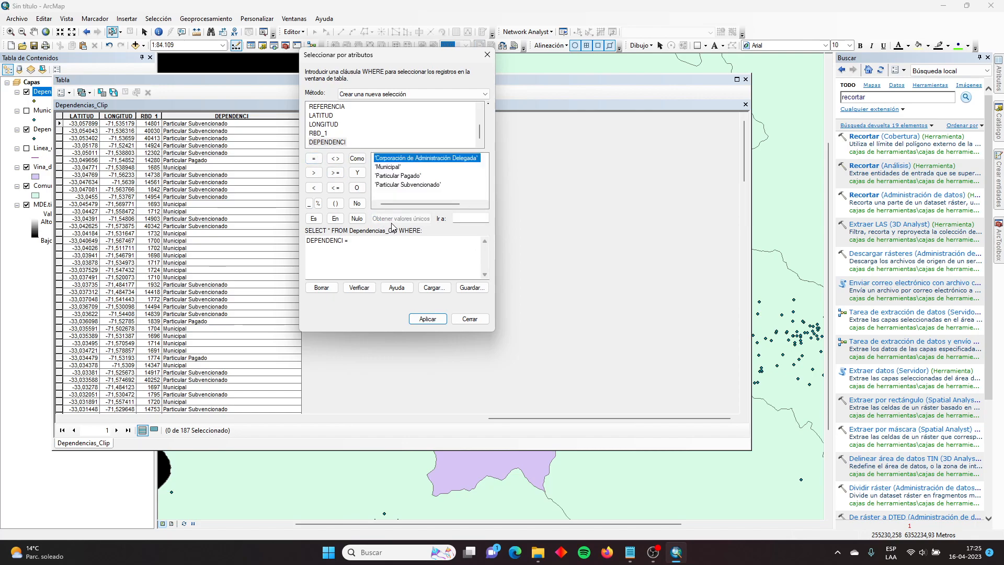
double_click(388, 167)
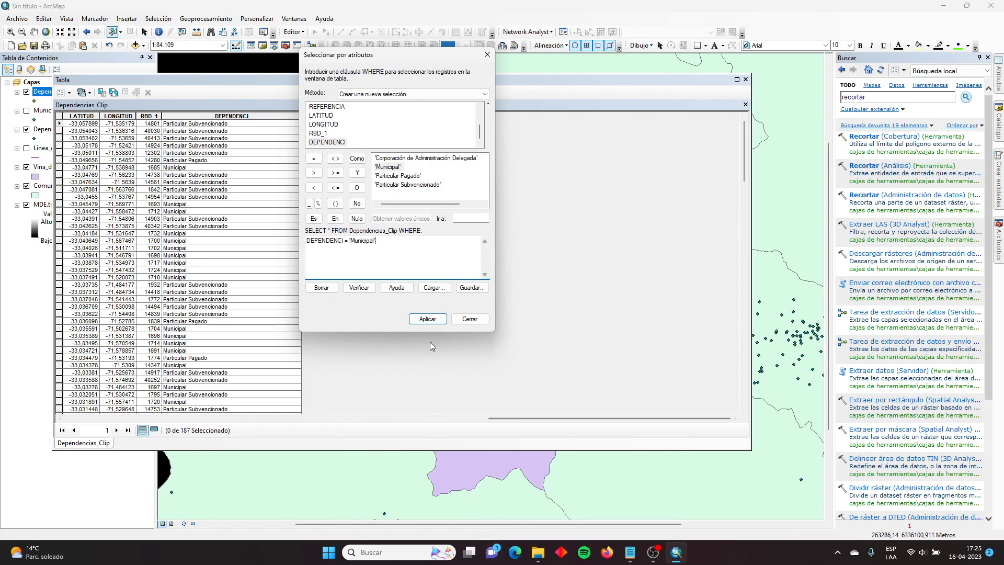
left_click(427, 319)
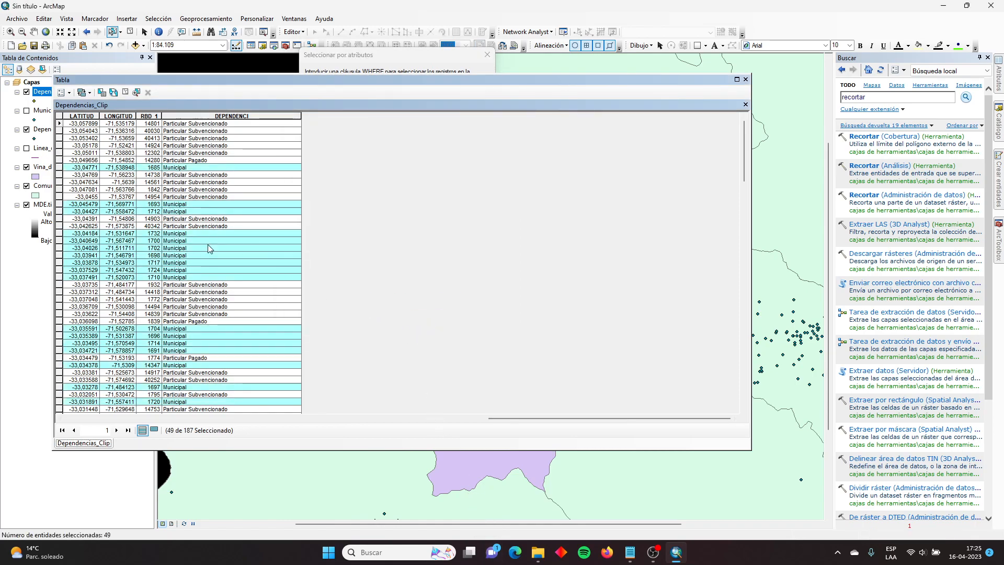
left_click(746, 80)
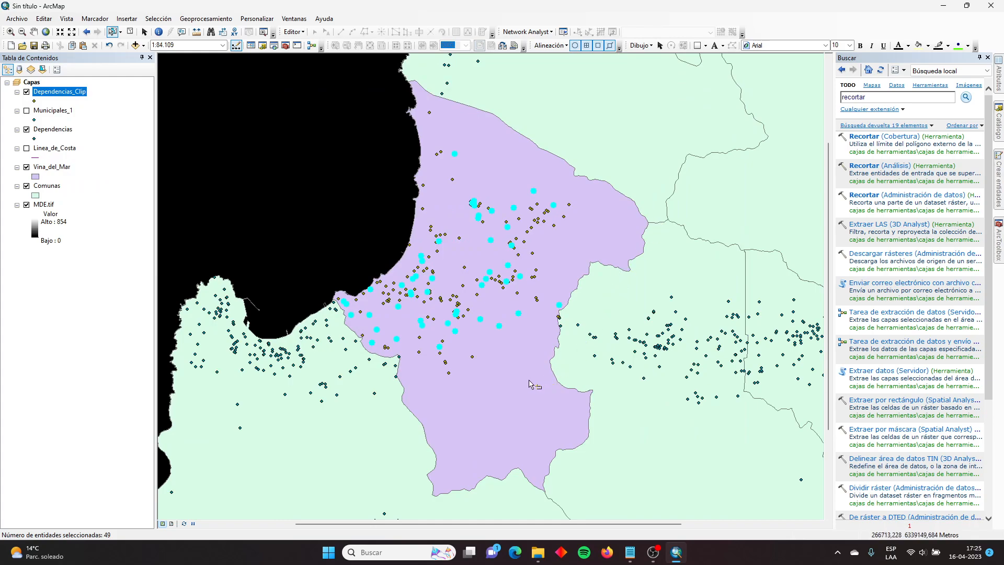
Step: Export the selected features of Dependencias_Clip to a shapefile named Municipales_2 and add it to the map as a layer
right_click(64, 94)
mouse_move(118, 275)
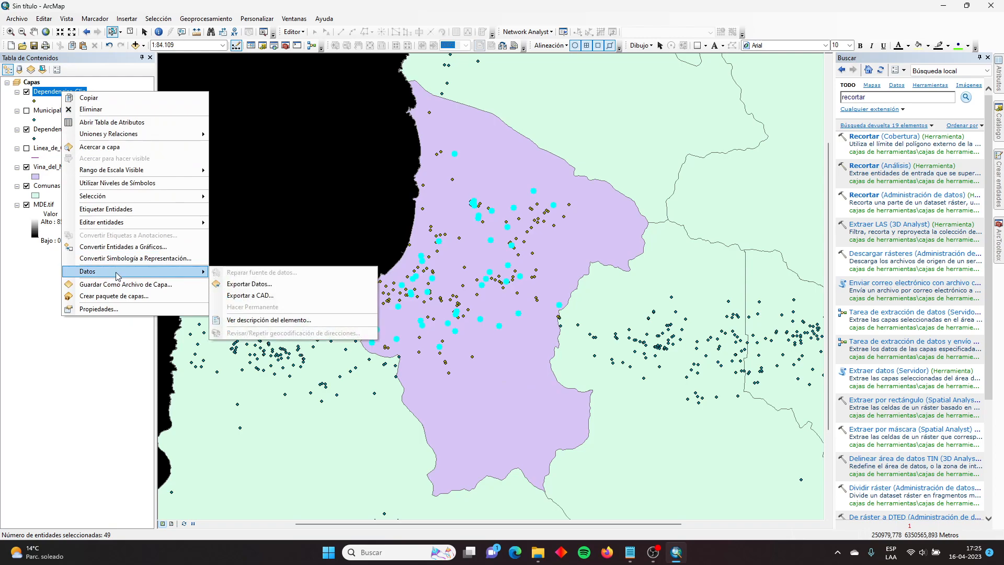
left_click(263, 287)
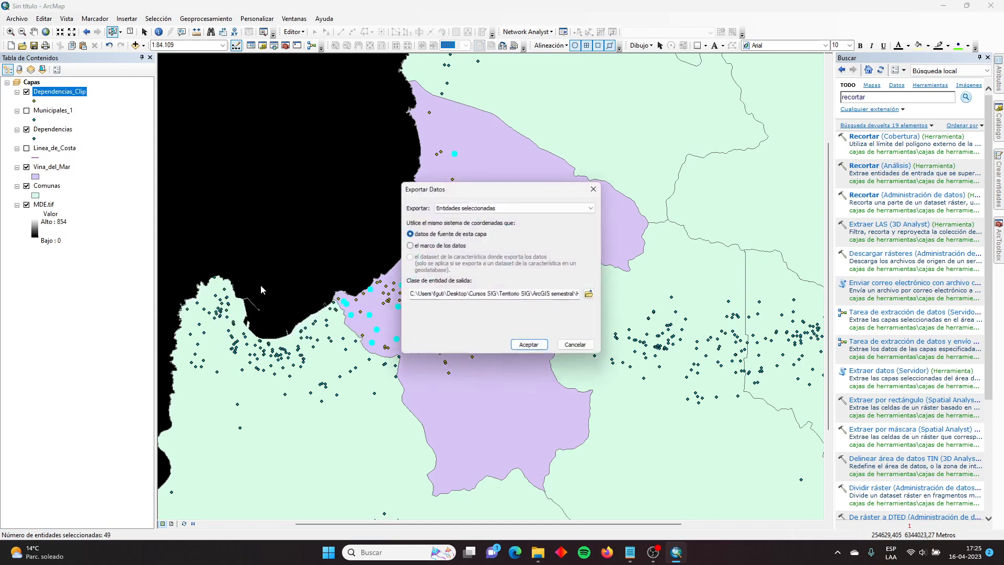
left_click(593, 296)
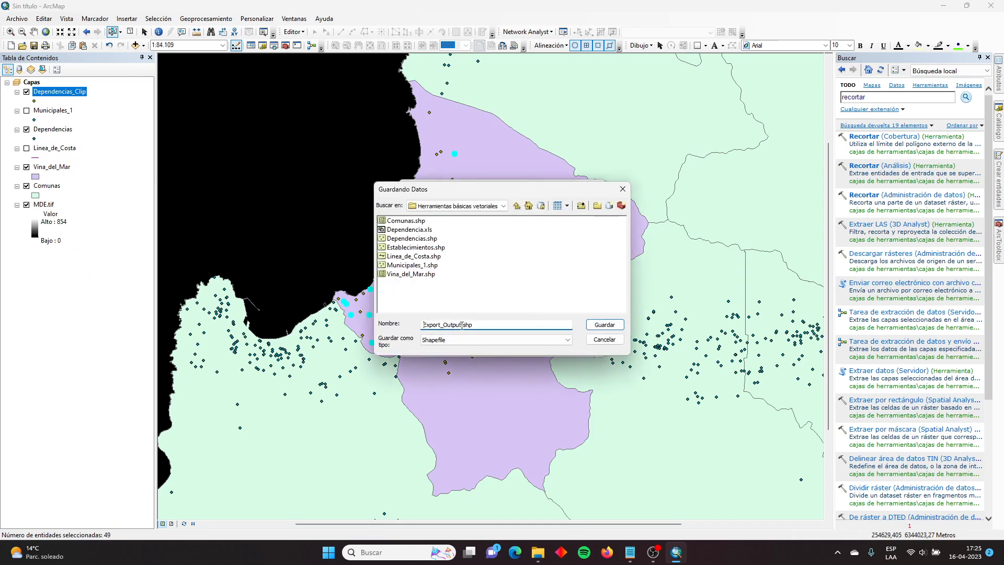
left_click_drag(462, 324, 423, 324)
type("Municipales_2")
left_click(603, 327)
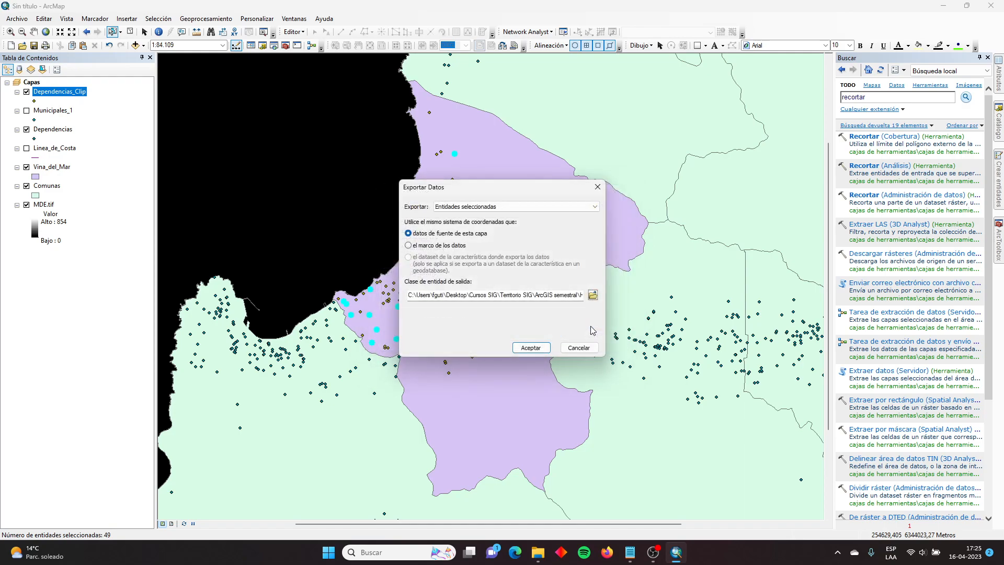
left_click(526, 349)
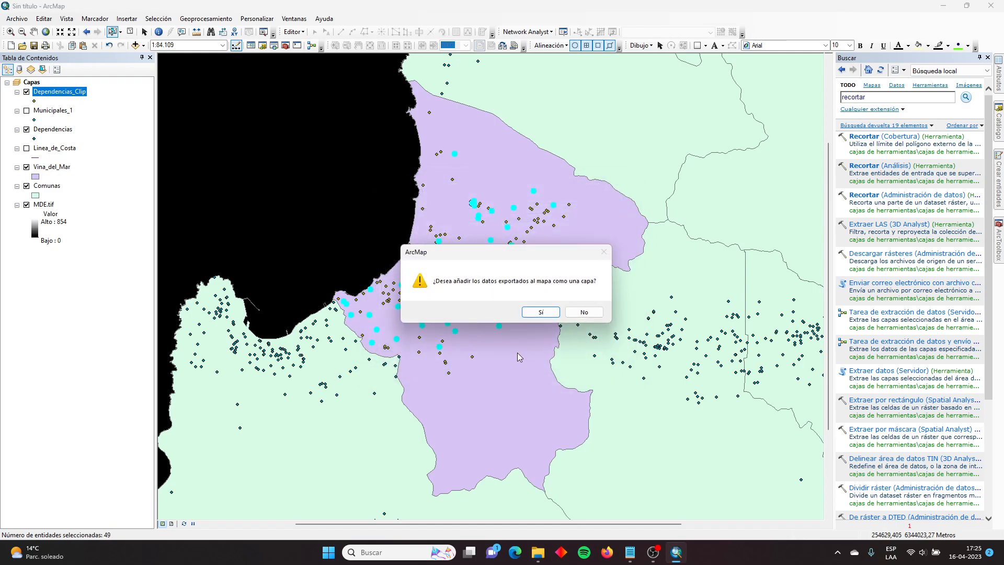
left_click(538, 312)
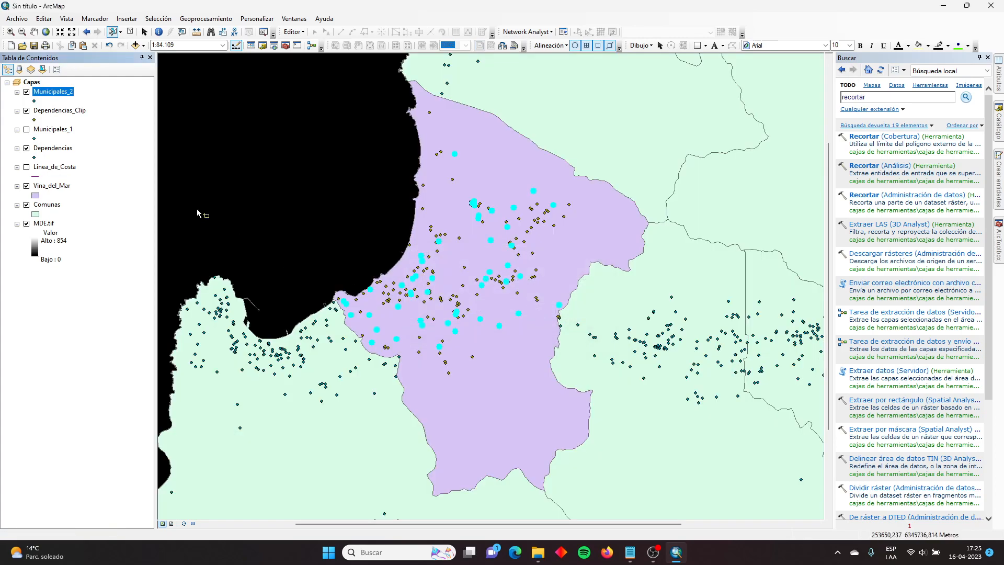
Step: Hide the Dependencias_Clip layer and compare the attribute tables of Municipales_1 and Municipales_2
left_click(27, 111)
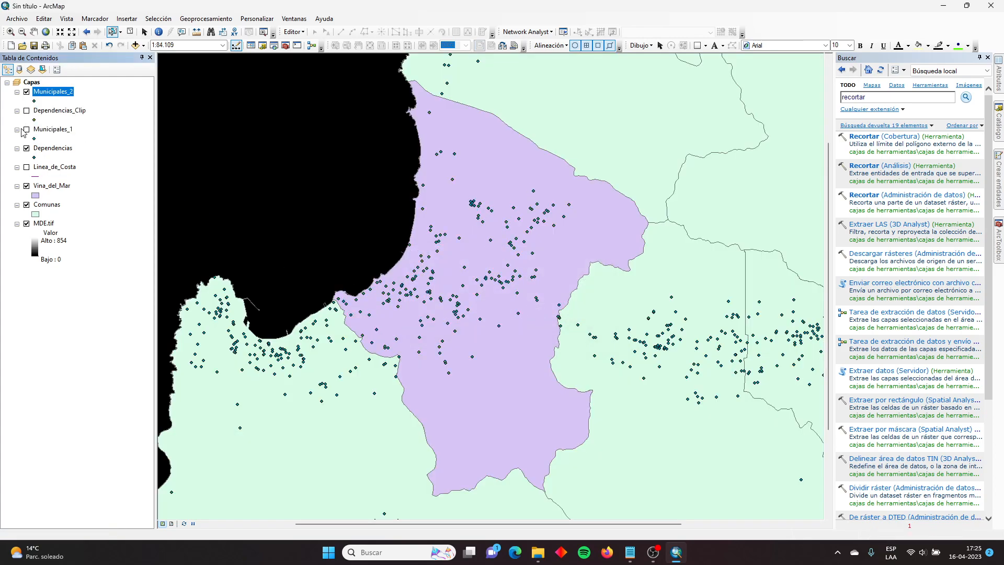
right_click(47, 131)
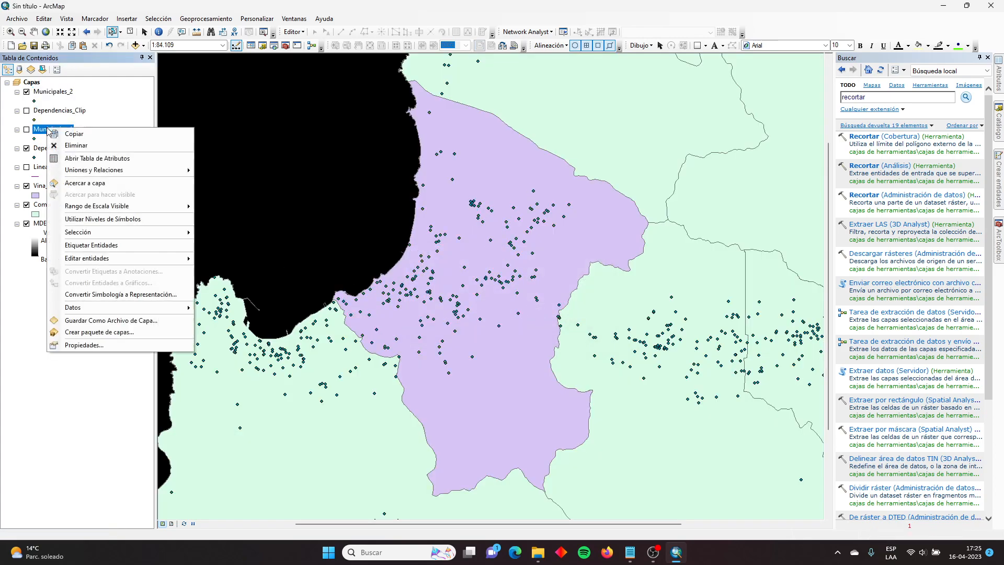
left_click(79, 154)
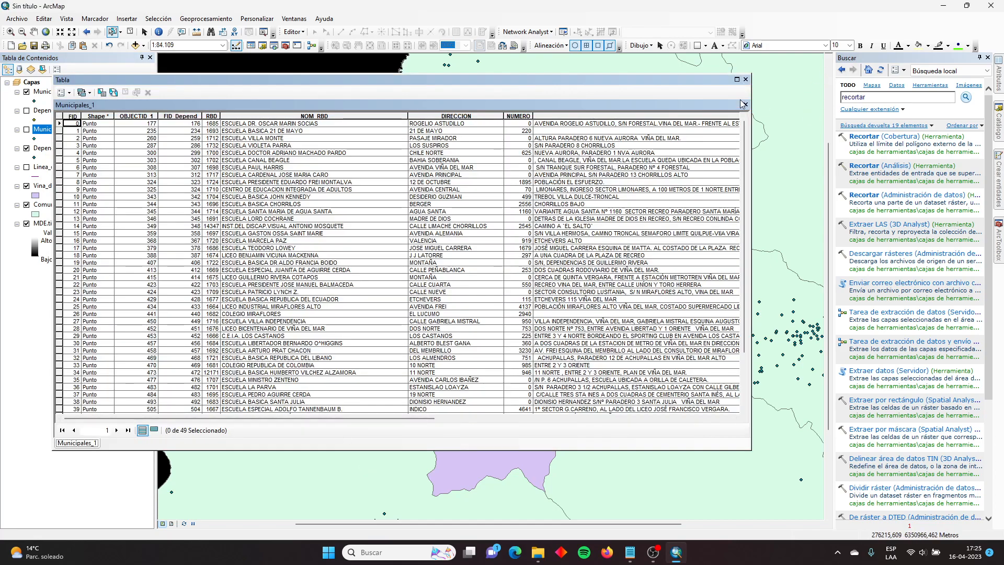
left_click(746, 79)
right_click(59, 85)
right_click(52, 90)
right_click(55, 95)
left_click(78, 118)
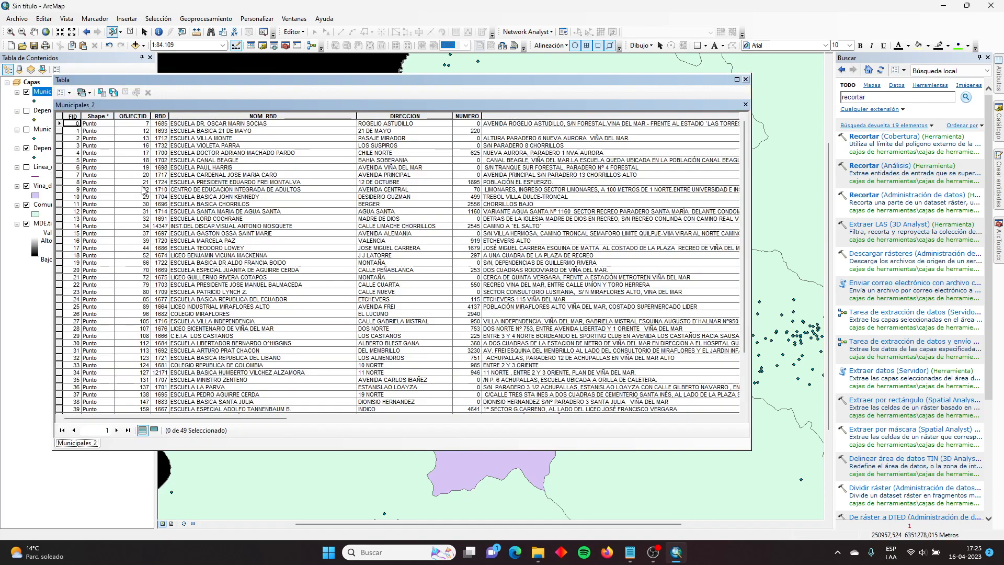
left_click(746, 80)
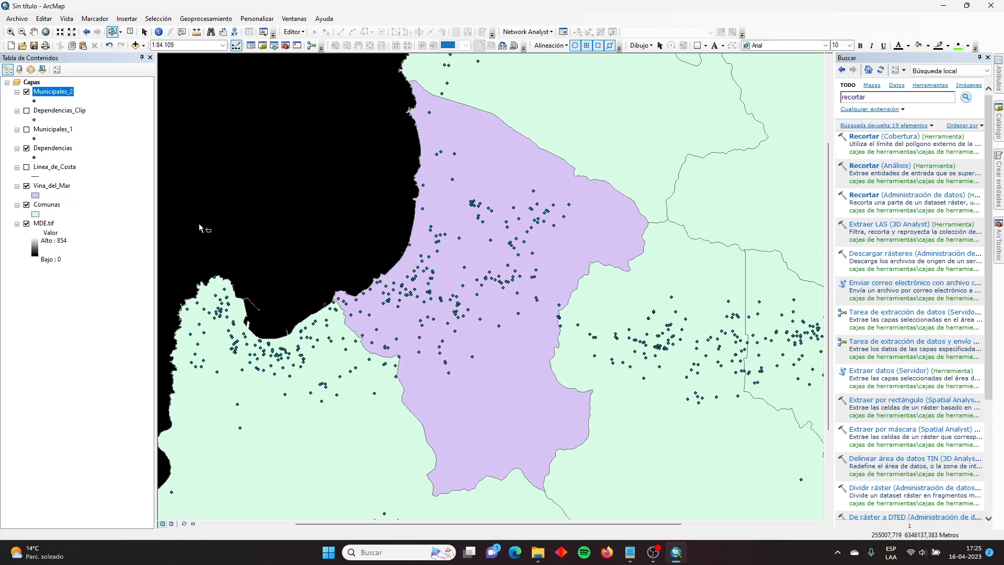
Step: Display Municipales_1 as the only point layer, hiding Dependencias and removing Municipales_2 from the map
left_click(26, 148)
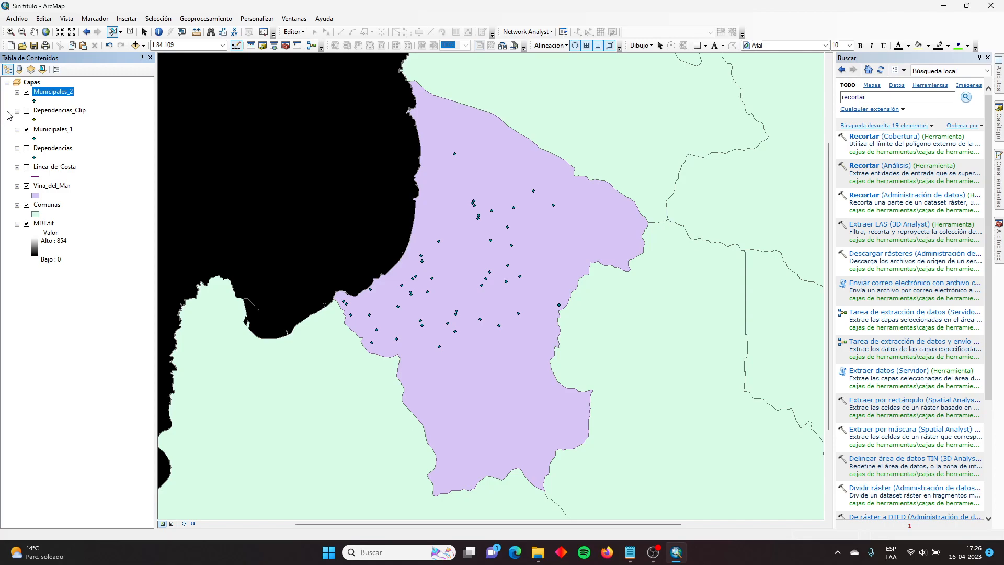
left_click(50, 130)
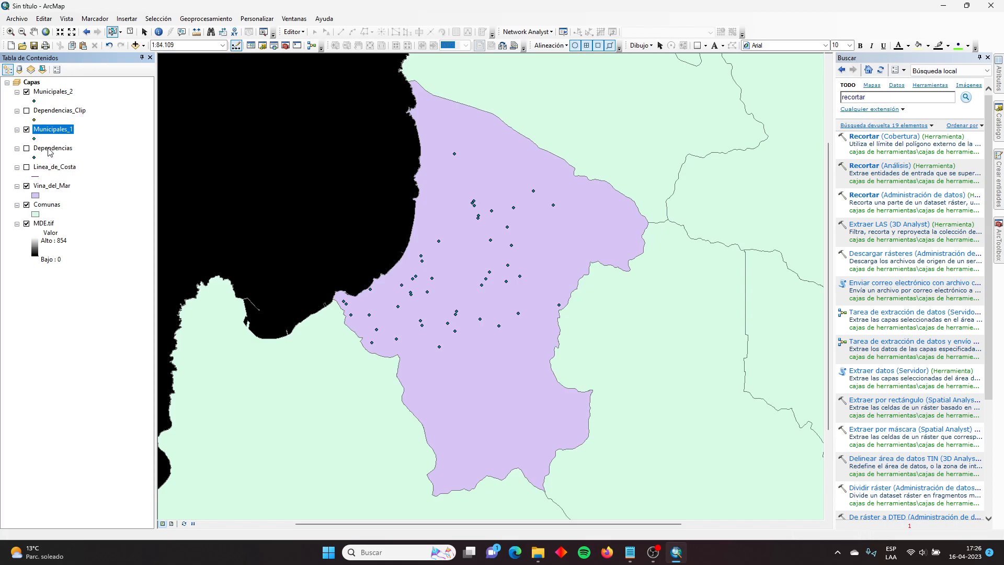
right_click(57, 94)
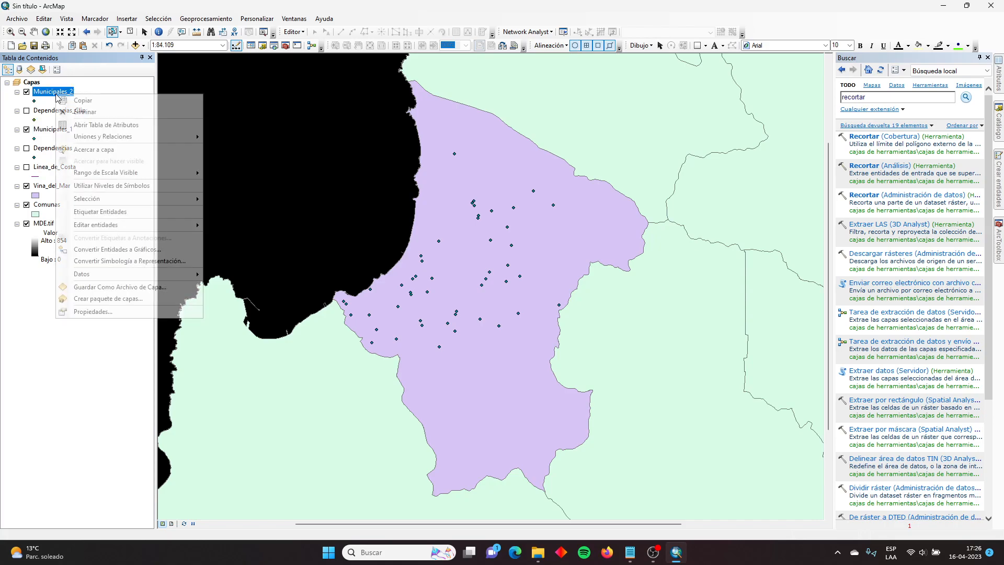
left_click(82, 112)
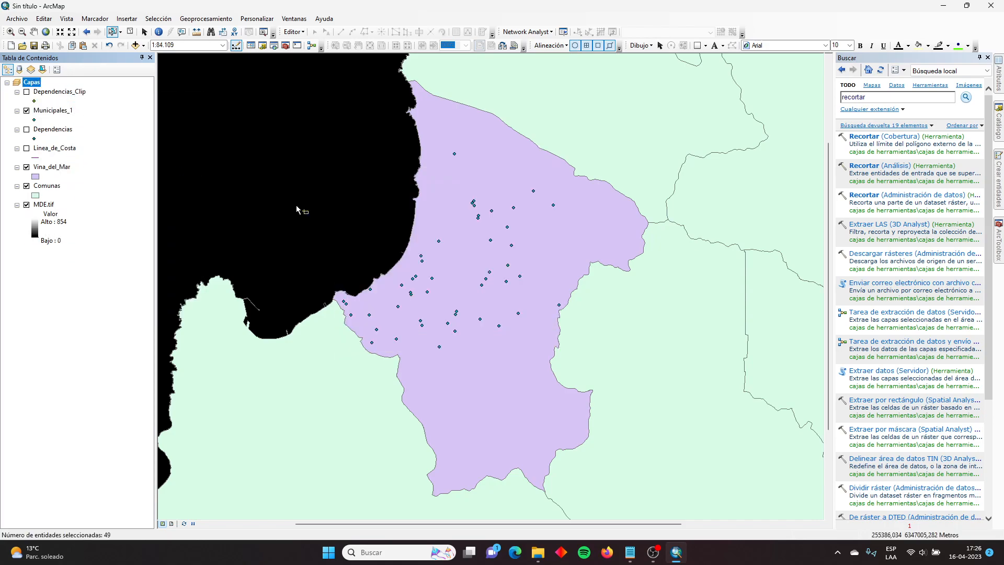
Step: Review the elevation criterion in the 01_INSTRUCCIONES notes, highlighting the requirement of being under 30 metres above sea level
left_click(630, 552)
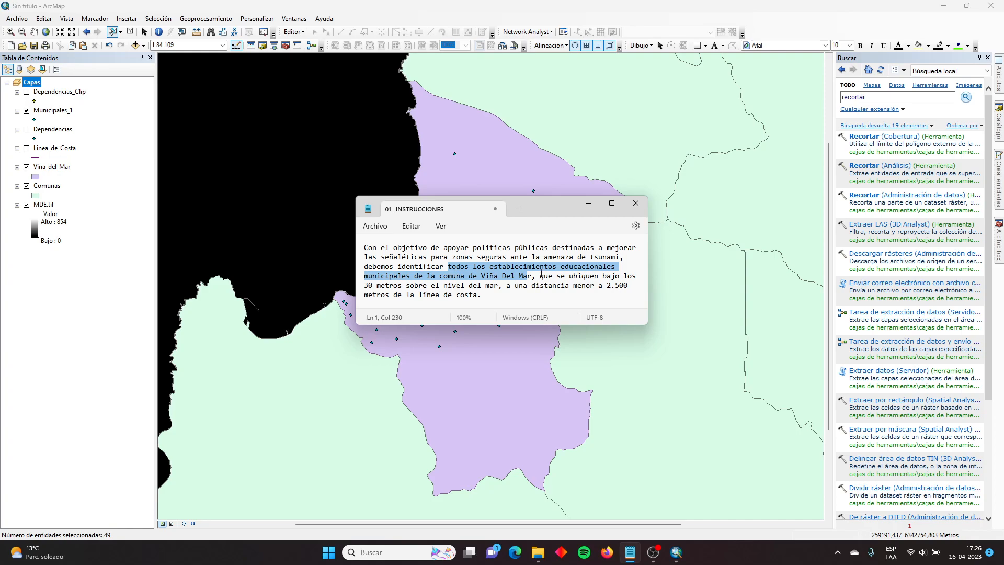
left_click_drag(540, 275, 498, 286)
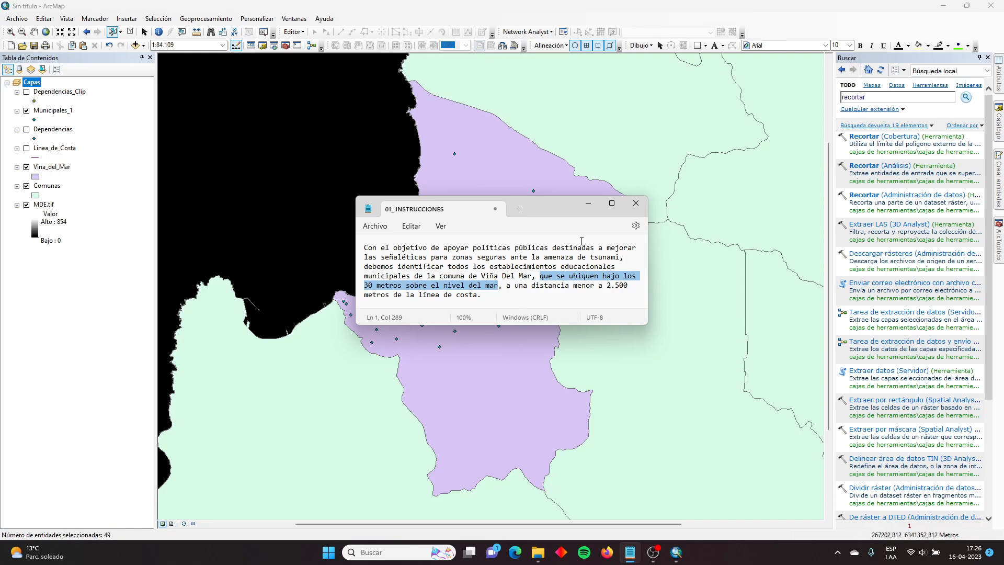
left_click(588, 203)
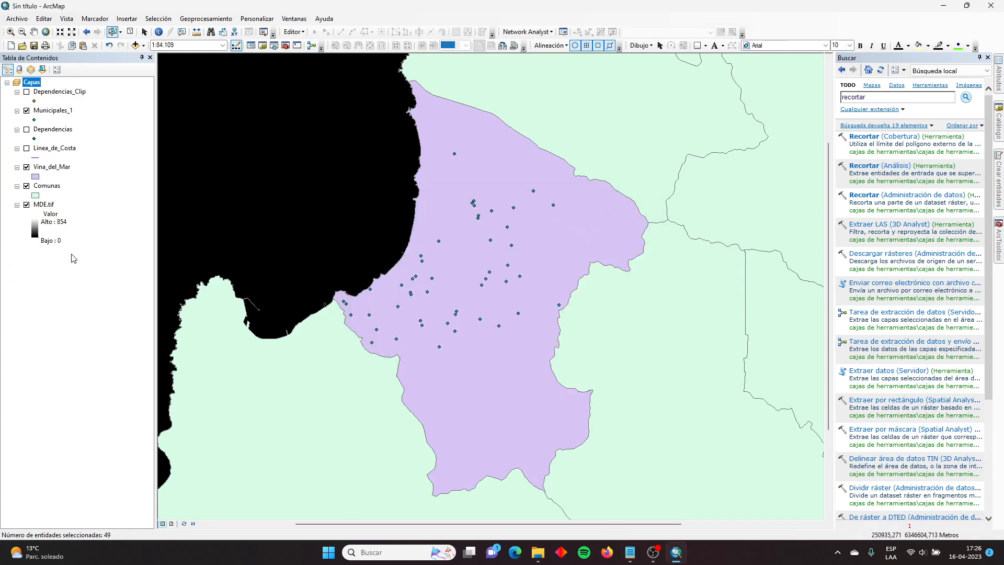
Step: Hide the Comunas, Municipales_1 and Vina_del_Mar layers to leave only the MDE.tif elevation raster displayed
left_click(26, 186)
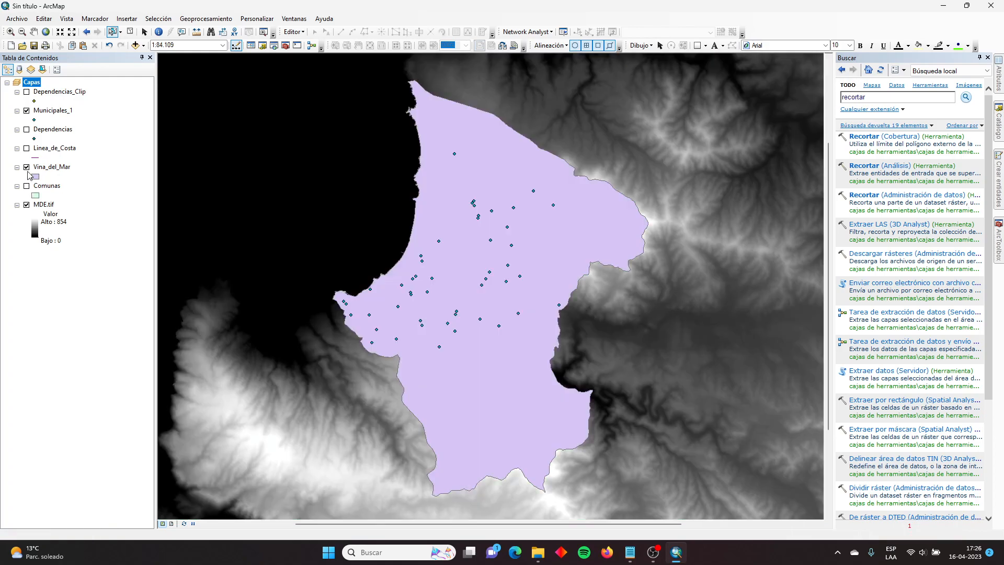
left_click(26, 111)
left_click(27, 167)
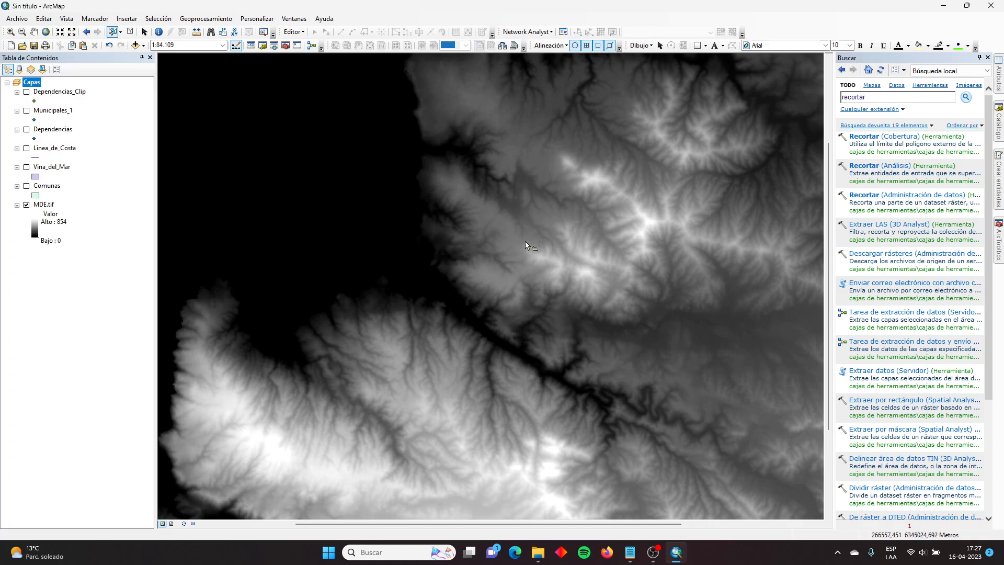
scroll(524, 240, "down", 1)
scroll(506, 240, "down", 1)
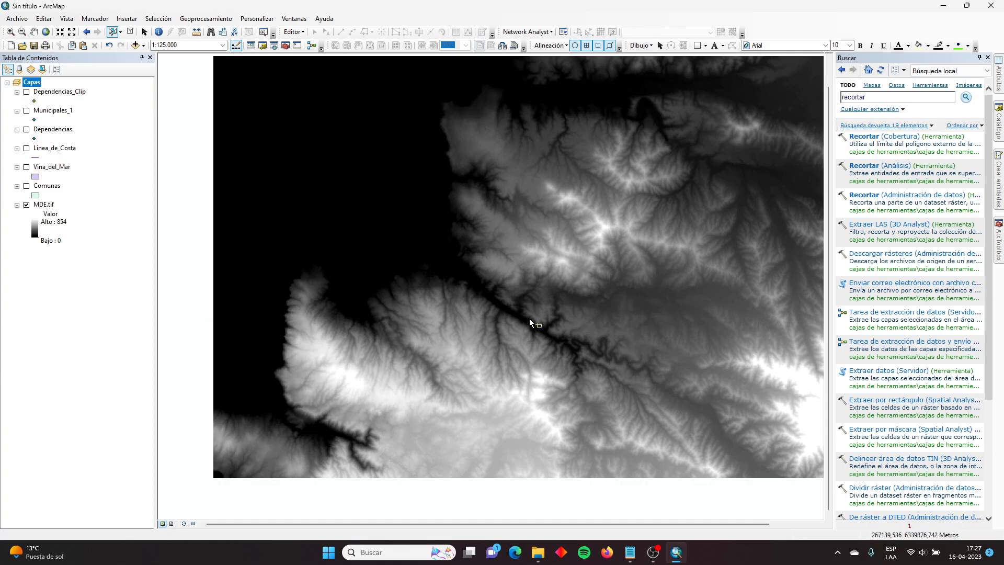
Step: Search the local geoprocessing tools for slope
left_click(895, 101)
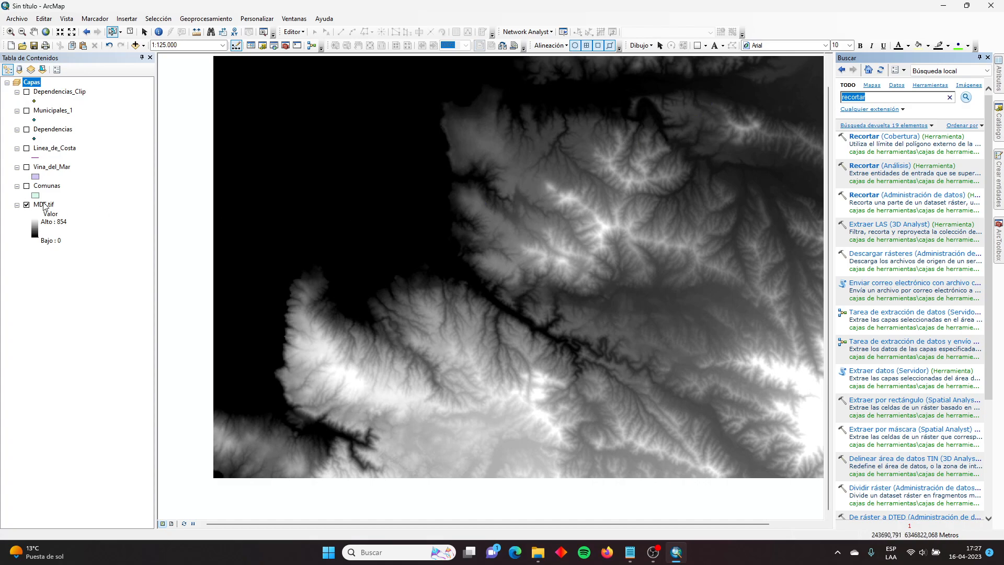
type("slope")
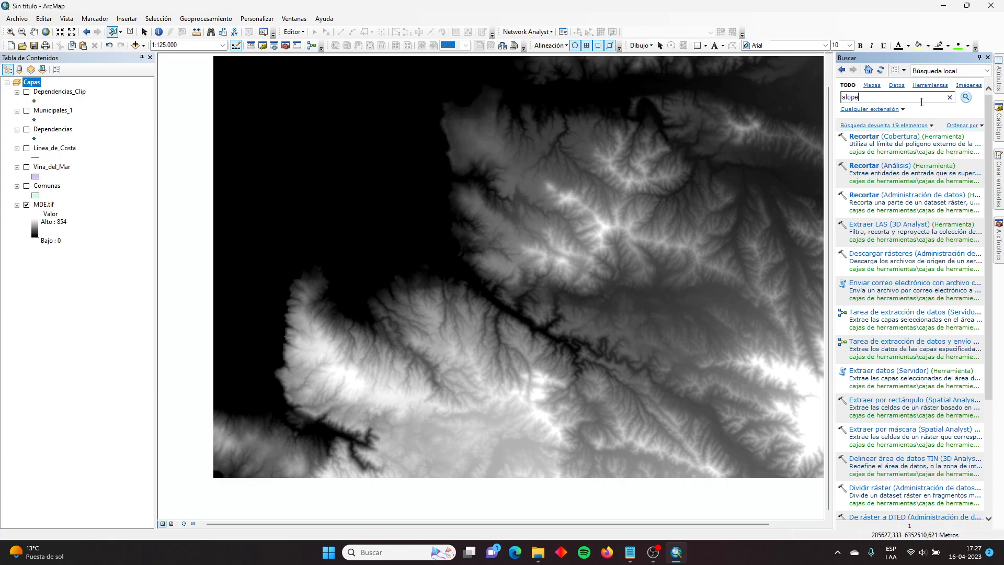
left_click(966, 97)
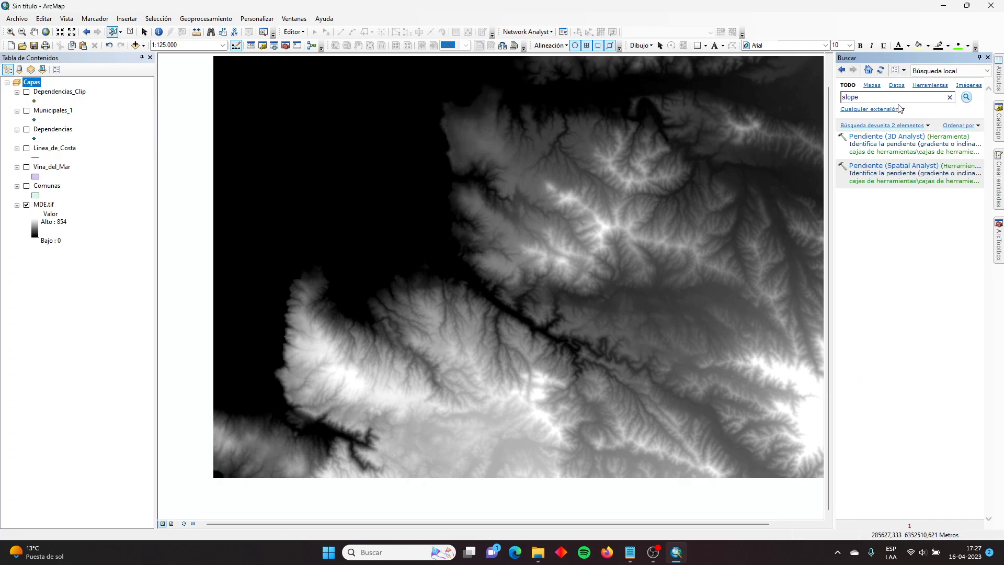
left_click_drag(892, 97, 797, 108)
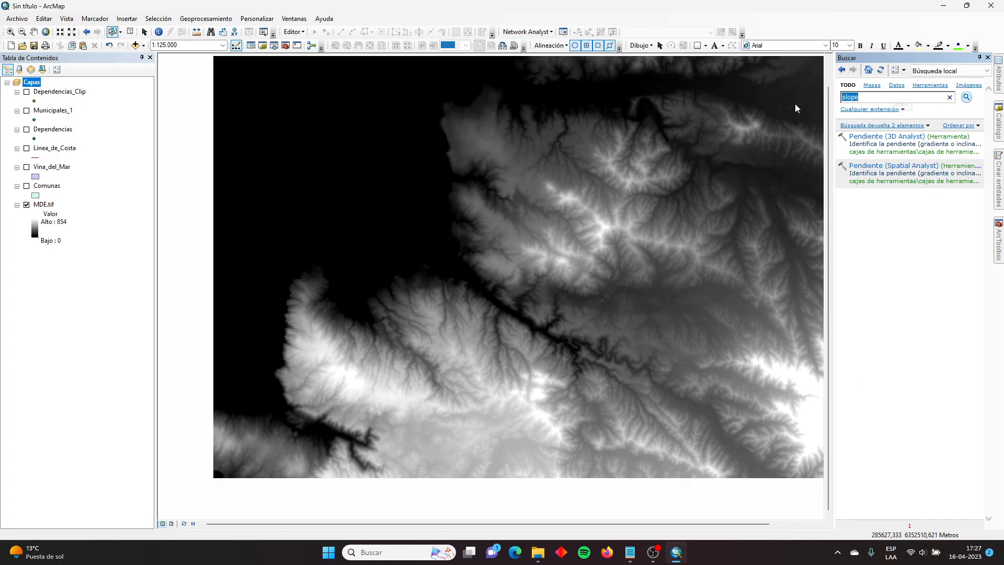
Step: Run Pendiente (3D Analyst) on MDE.tif with output units in DEGREE, and remove the resulting slope layer from the map
left_click(895, 136)
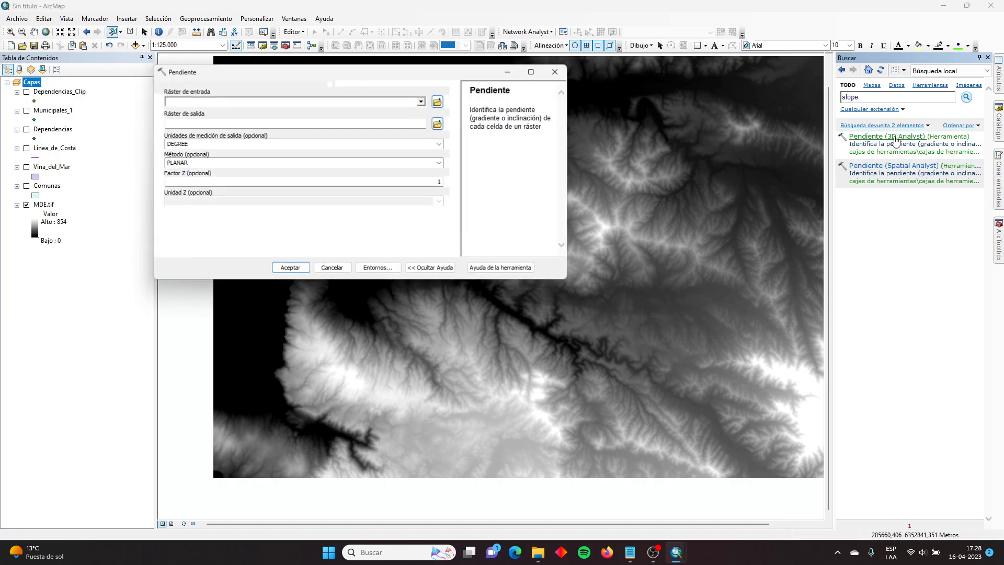
left_click(421, 102)
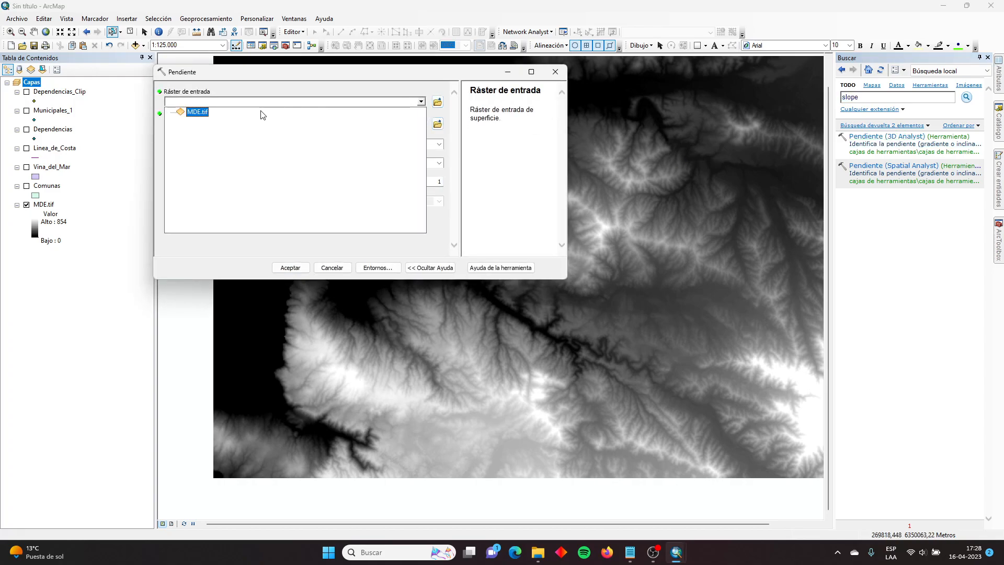
left_click(198, 112)
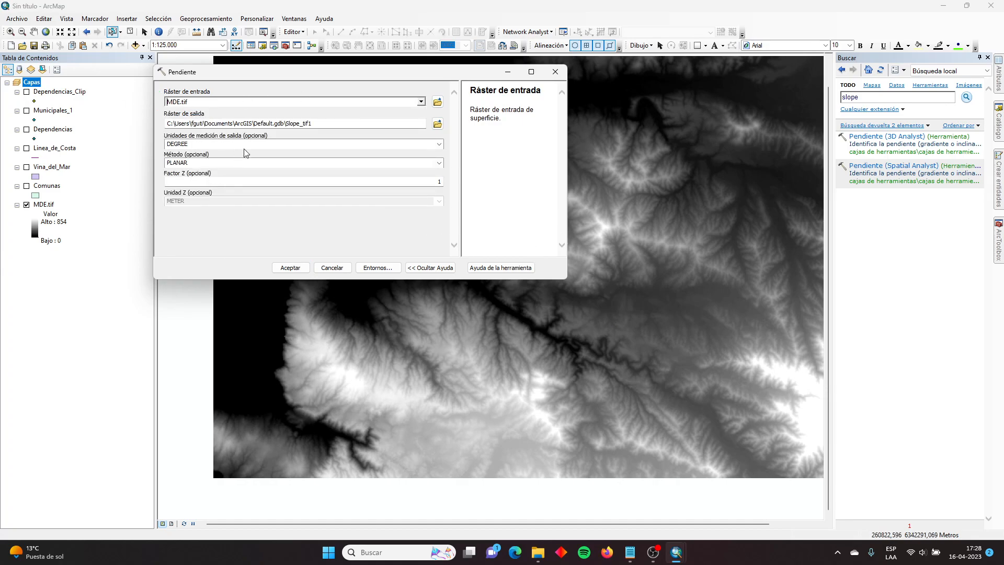
left_click(438, 140)
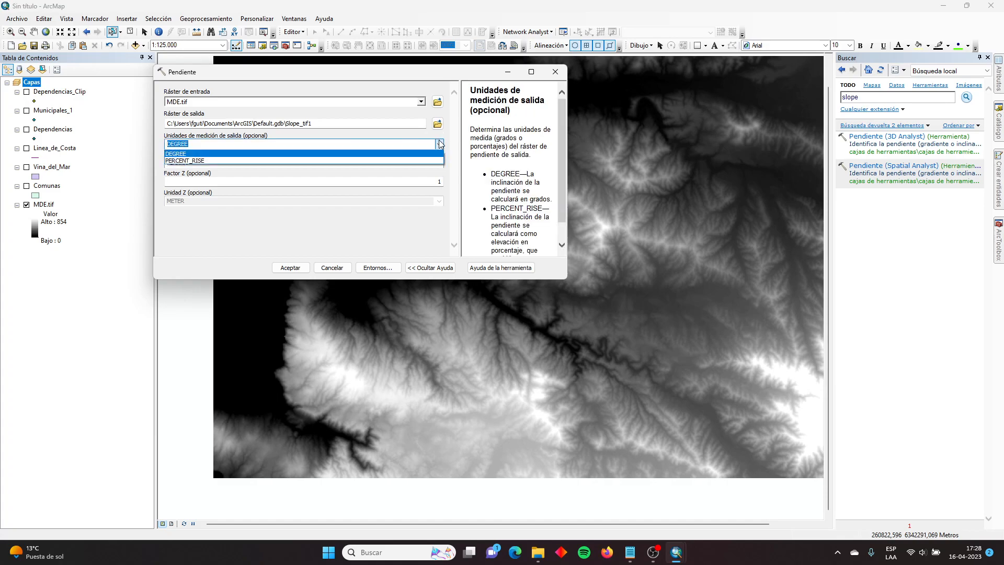
left_click(439, 140)
left_click(290, 267)
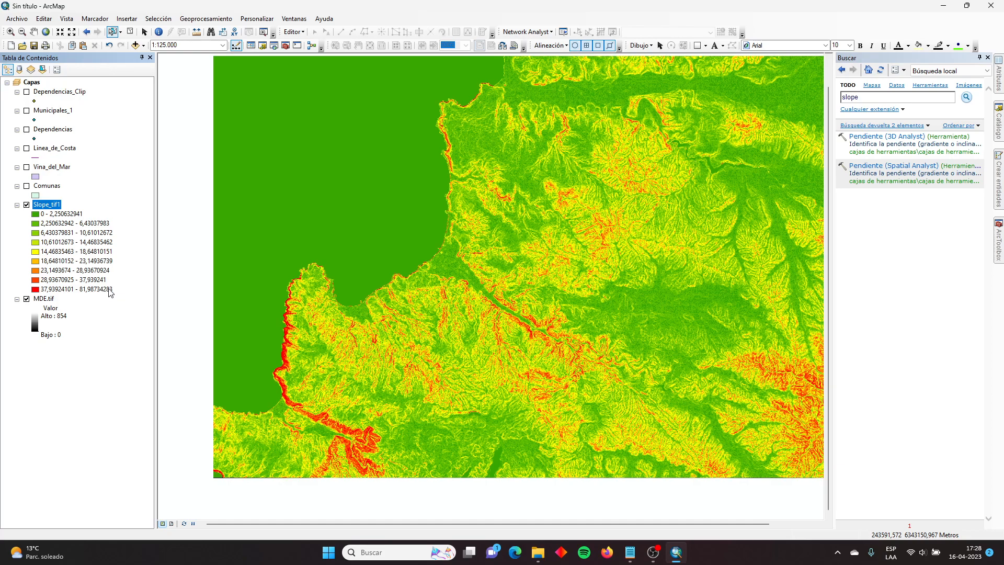
right_click(53, 205)
left_click(79, 222)
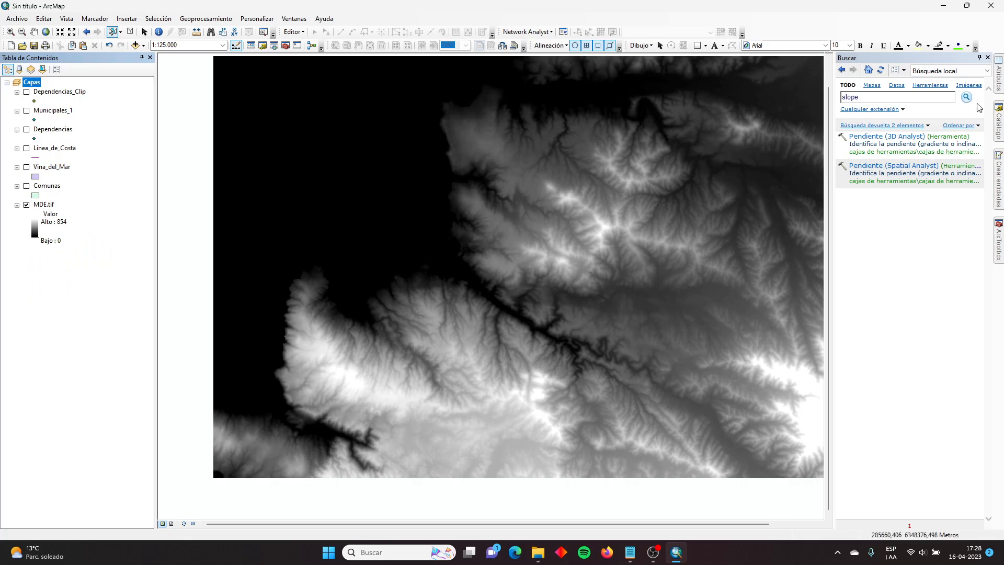
Step: Search the local geoprocessing tools for hillshade
left_click_drag(911, 97, 771, 90)
type("hi")
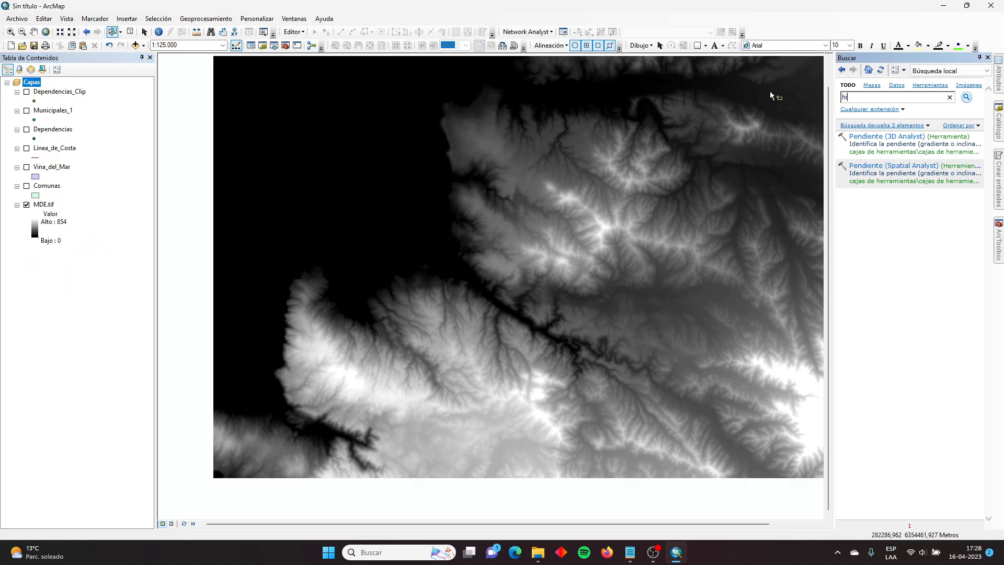
type("llshade")
key("Return")
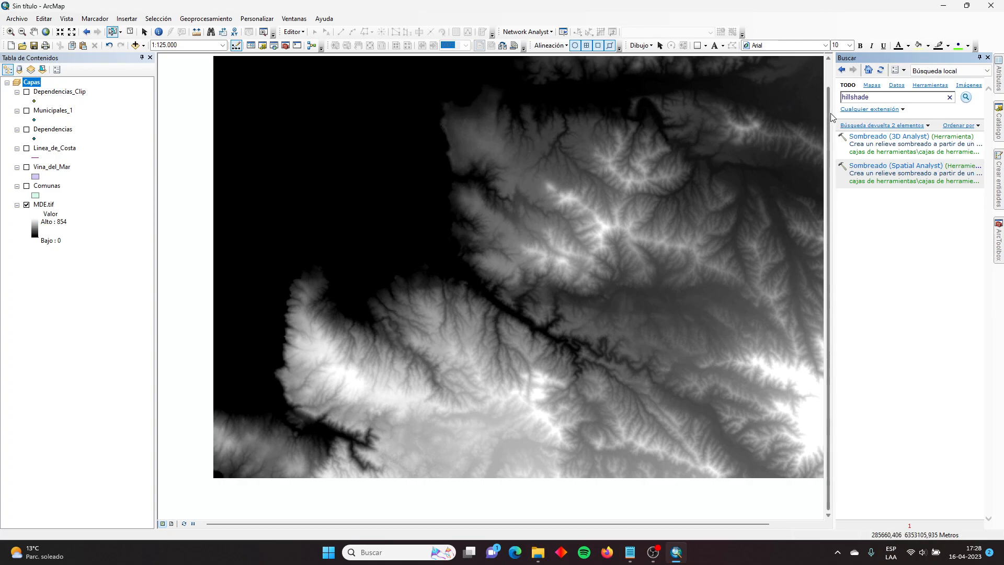
Step: Run Sombreado (3D Analyst) on MDE.tif, keeping azimuth 315, altitude 45 and Z factor 1
left_click(890, 137)
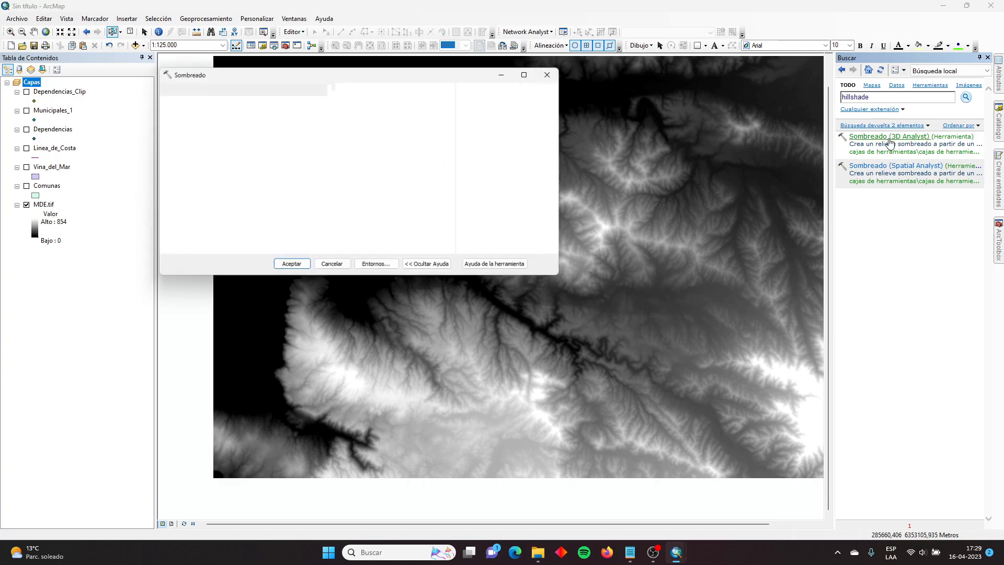
left_click(421, 102)
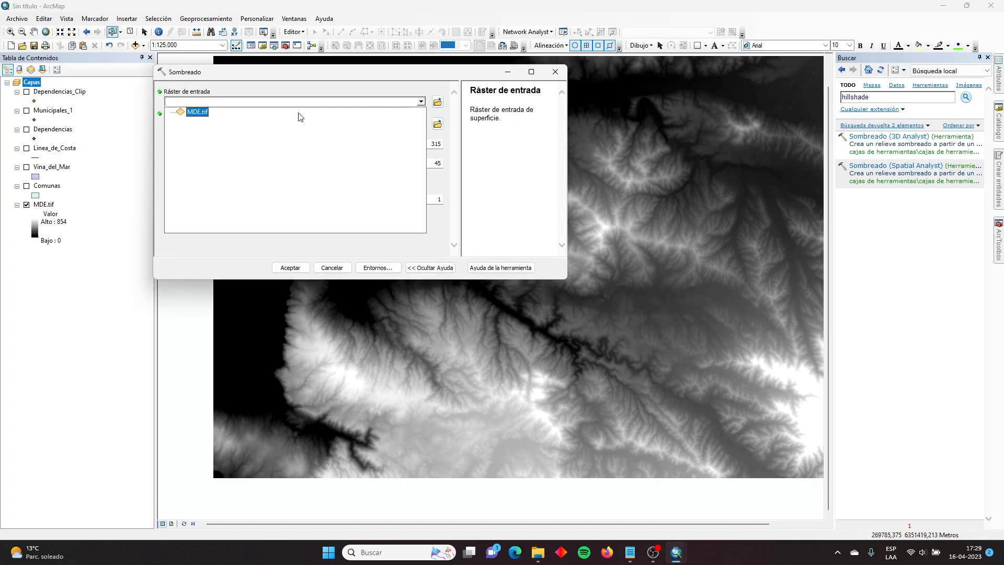
left_click(203, 117)
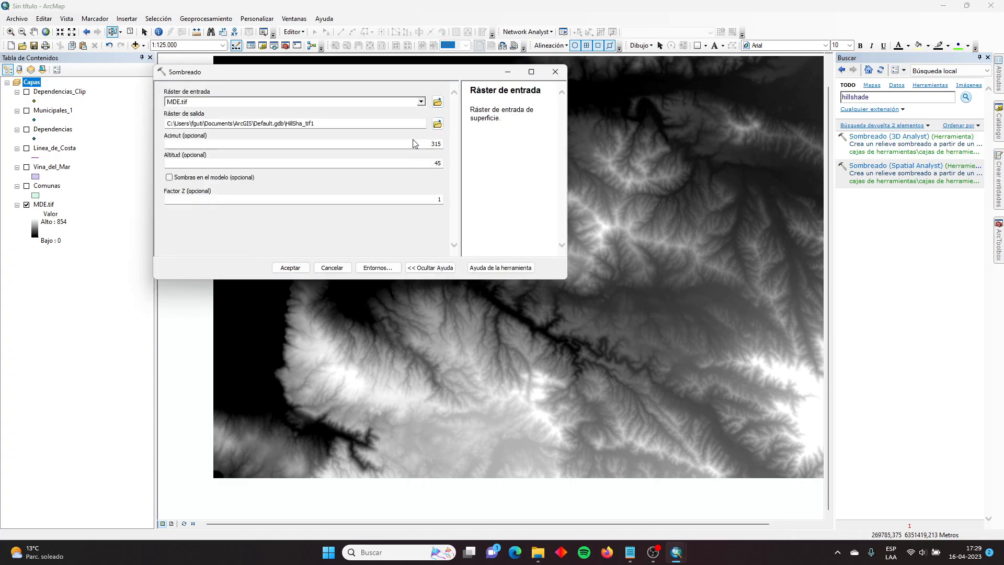
left_click(393, 212)
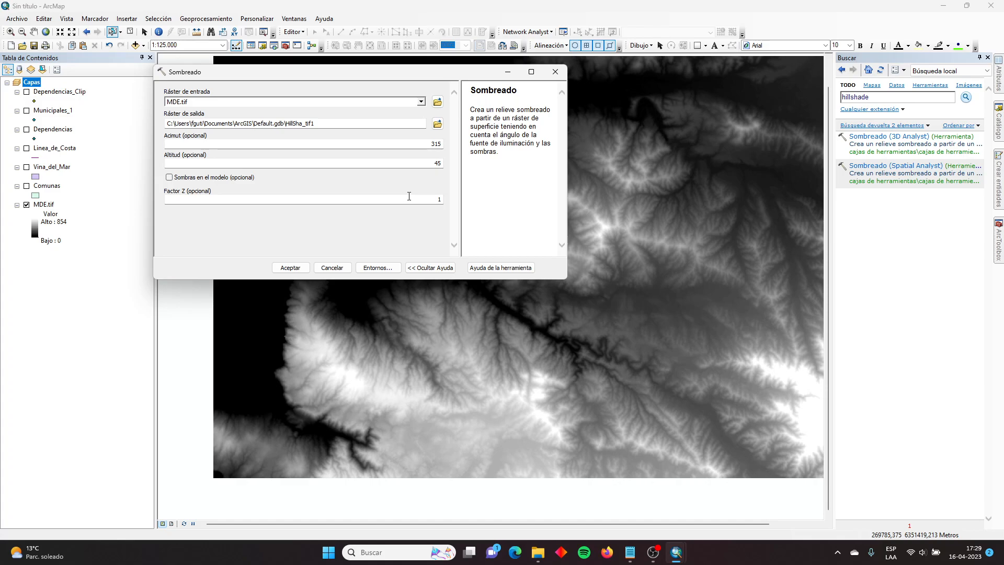
double_click(436, 143)
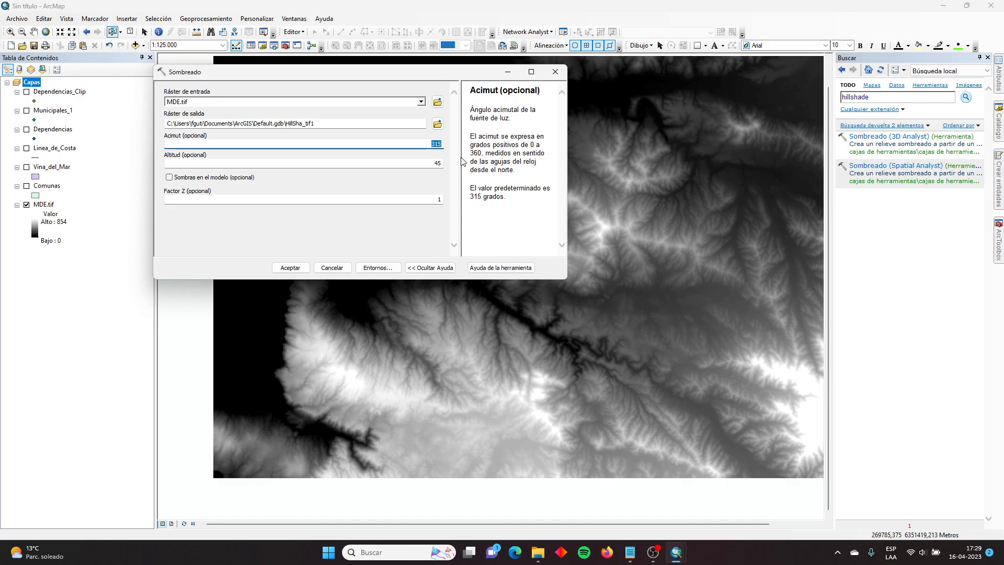
key("Tab")
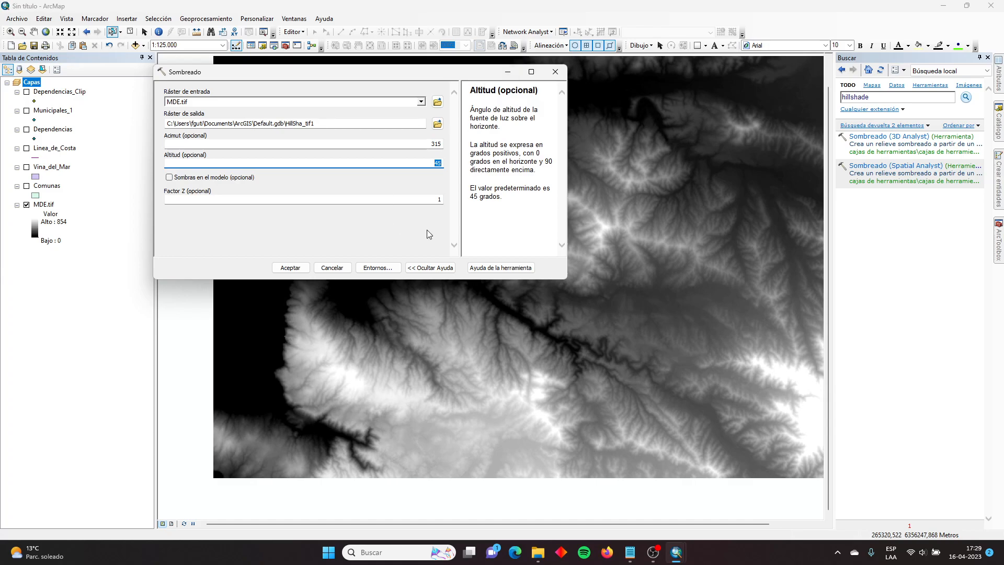
left_click(290, 268)
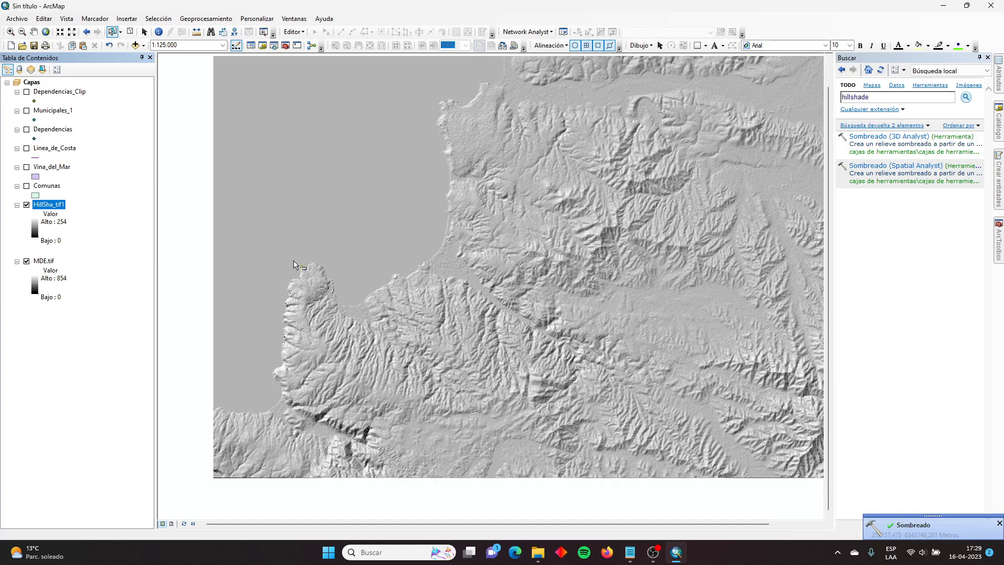
Step: Hide MDE.tif and make the hillshade layer partly transparent through its display properties
left_click(27, 261)
double_click(59, 205)
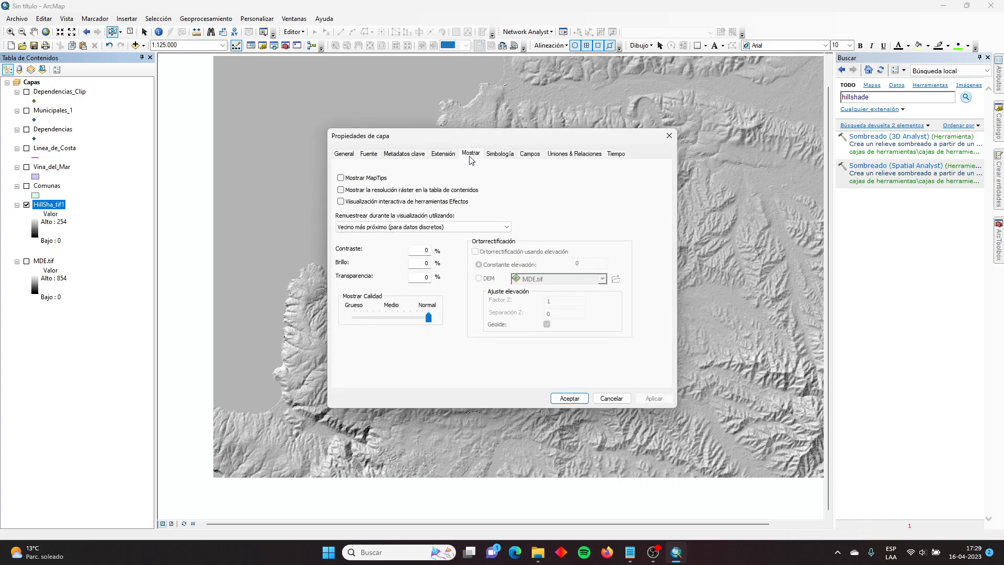
left_click(422, 277)
type("5")
left_click(584, 400)
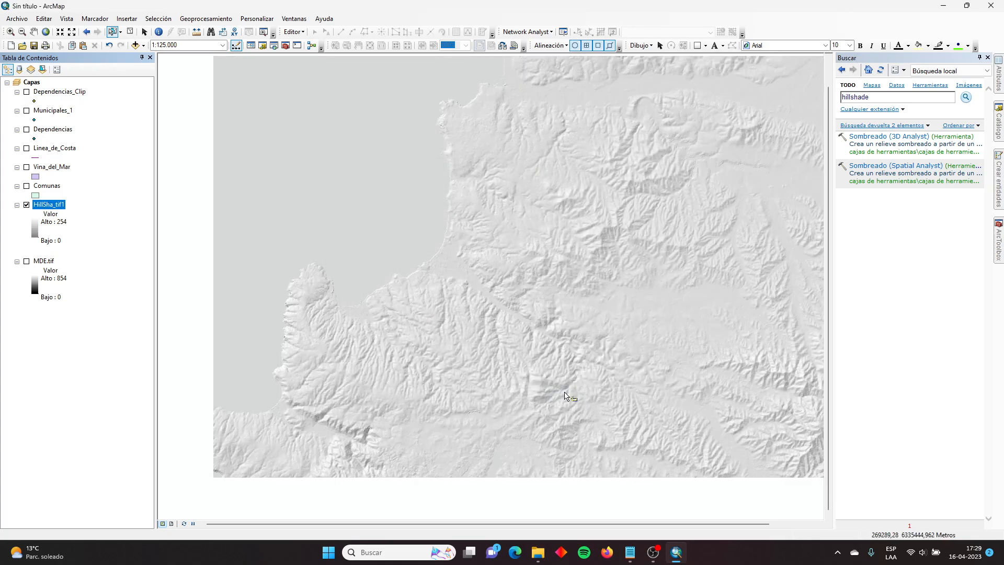
Step: Display the Comunas layer beneath the transparent hillshade, and remove the hillshade layer from the map
left_click(27, 186)
left_click_drag(43, 205, 38, 186)
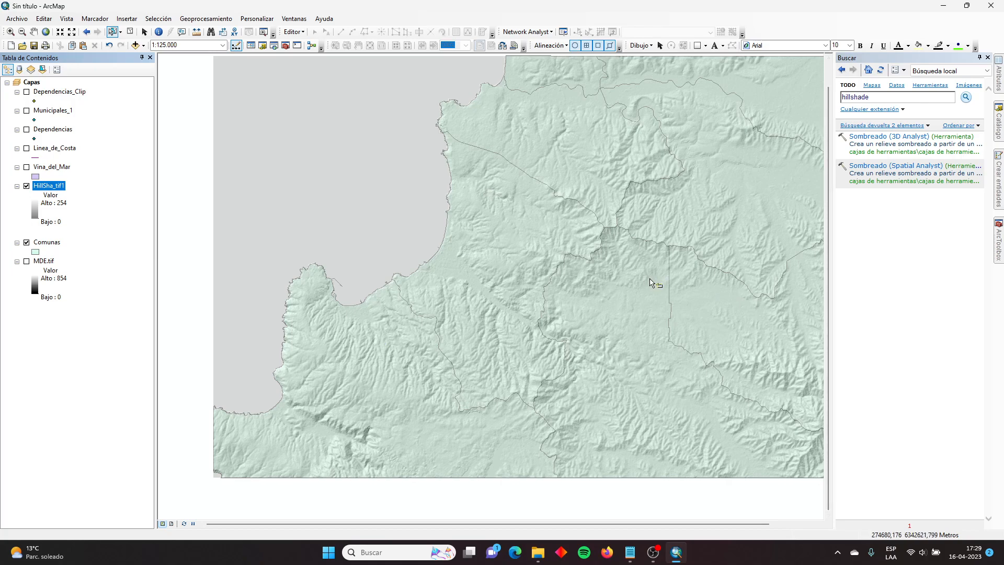
right_click(63, 187)
left_click(73, 203)
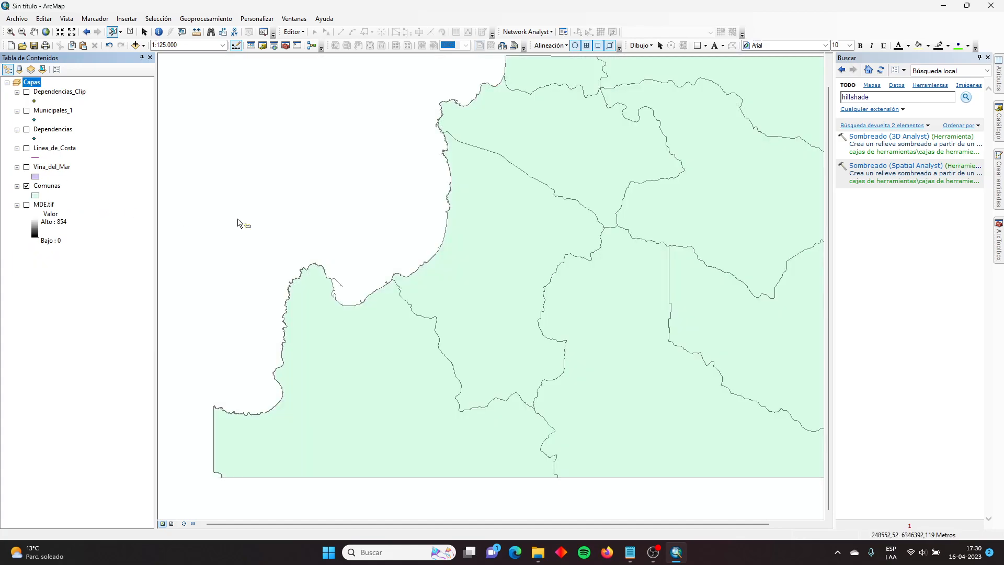
Step: Hide the Comunas layer and display the MDE.tif elevation raster again
left_click(866, 97)
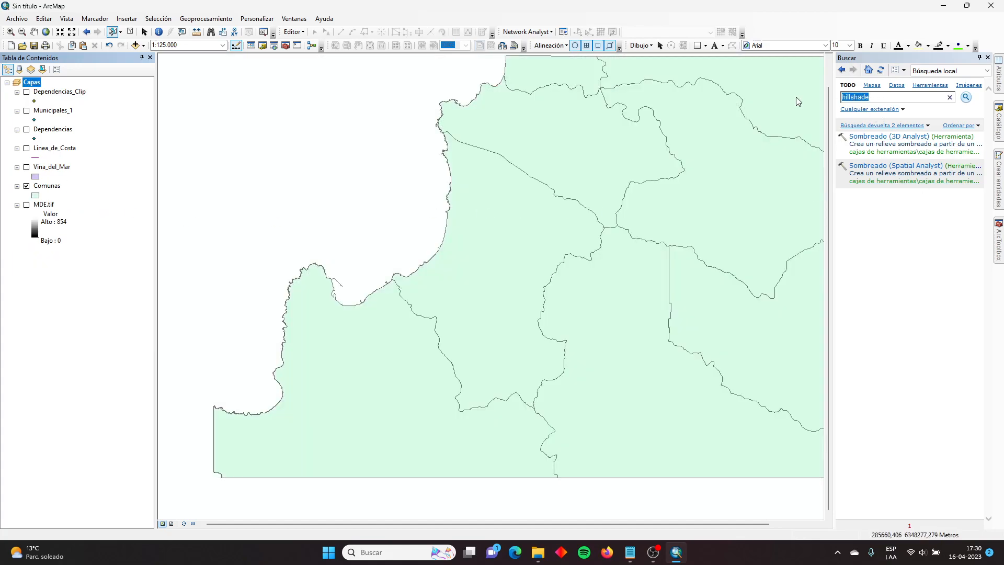
left_click(25, 186)
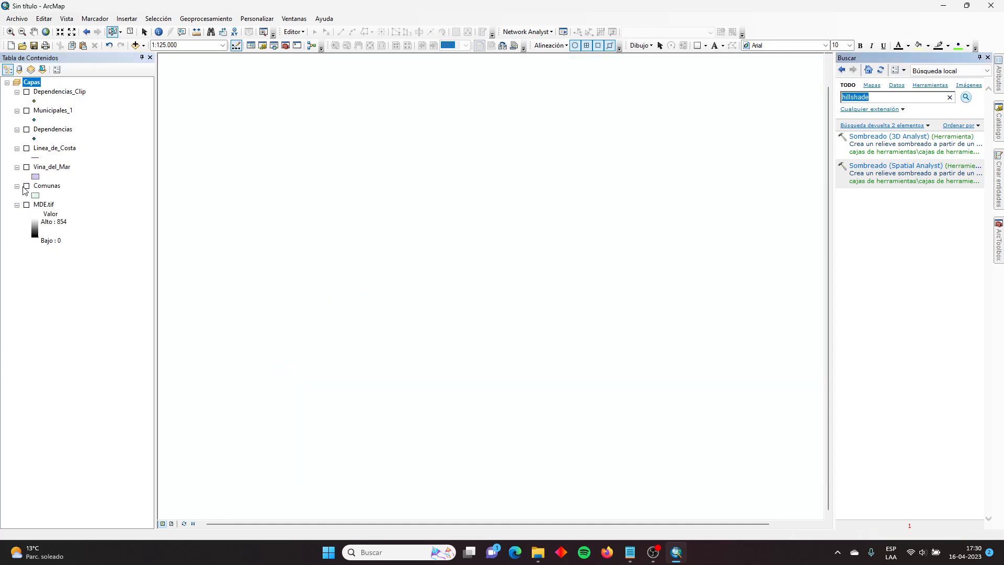
left_click(26, 205)
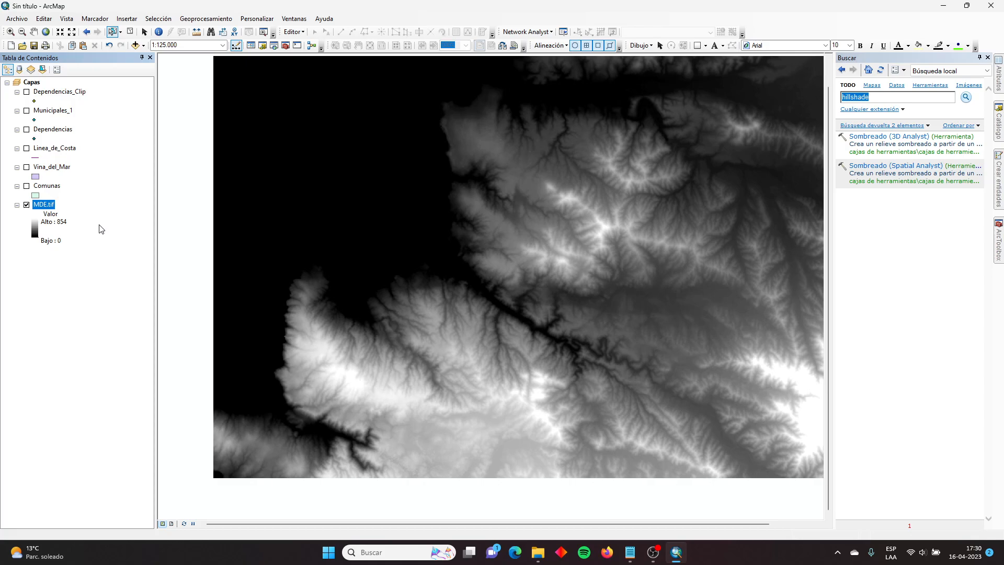
Step: Search the tools for "reclasificar"
left_click(881, 100)
key("ctrl+a")
type("reclasificar")
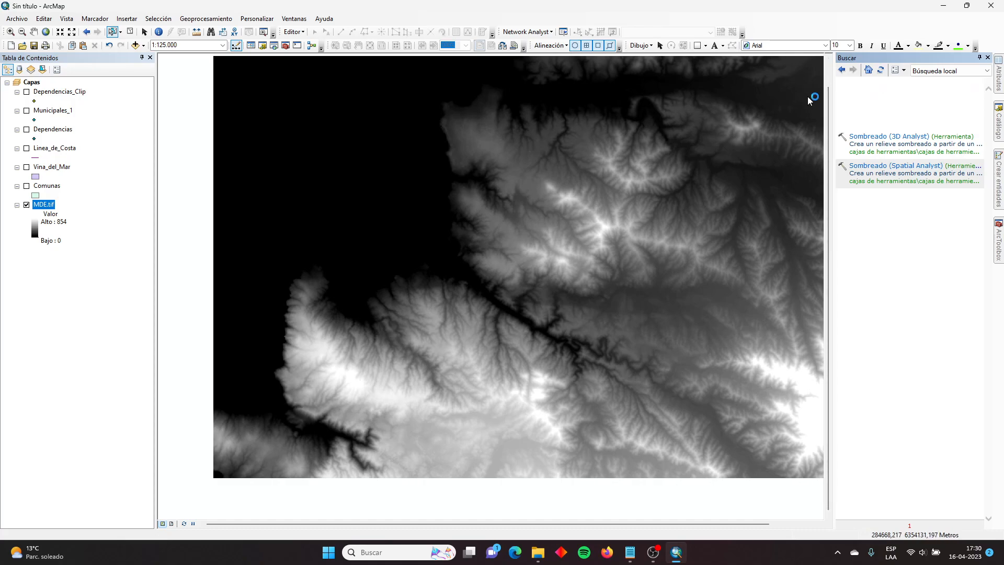
key("Return")
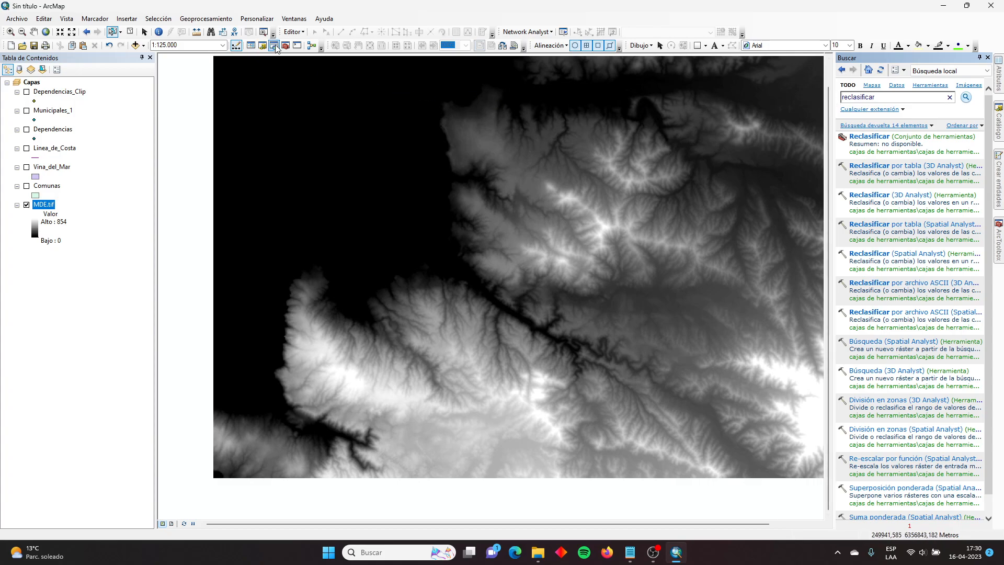
left_click(191, 21)
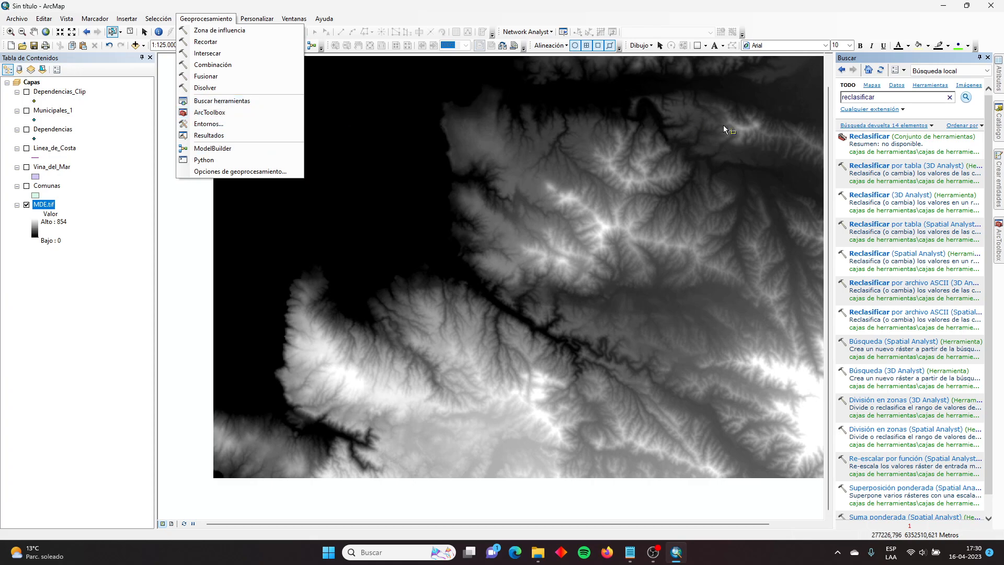
Step: Search the tools for "reclassify" and open Reclasificar (3D Analyst) with MDE.tif as the input raster
left_click(889, 96)
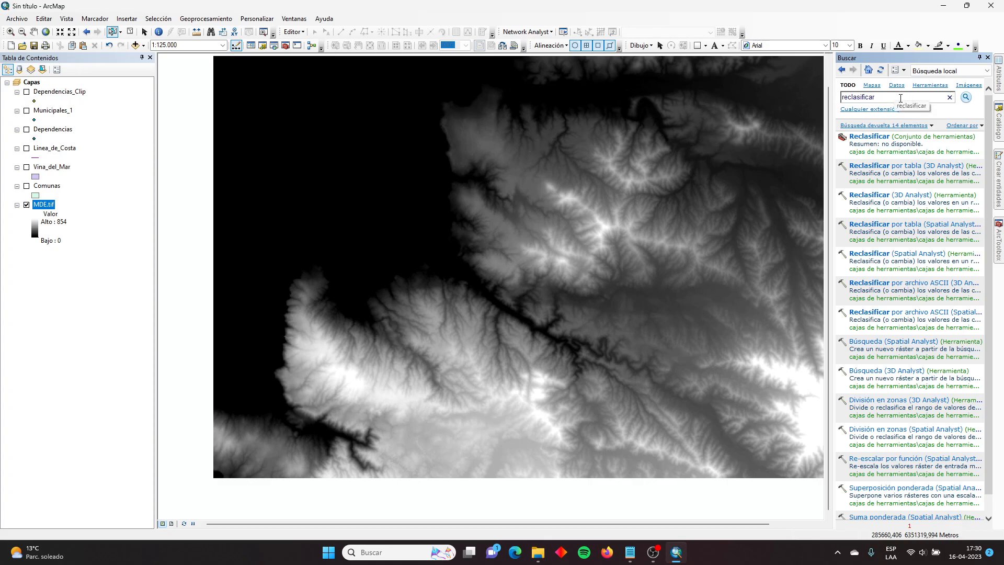
key("BackSpace")
key("BackSpace")
key("BackSpace")
key("BackSpace")
key("BackSpace")
key("Return")
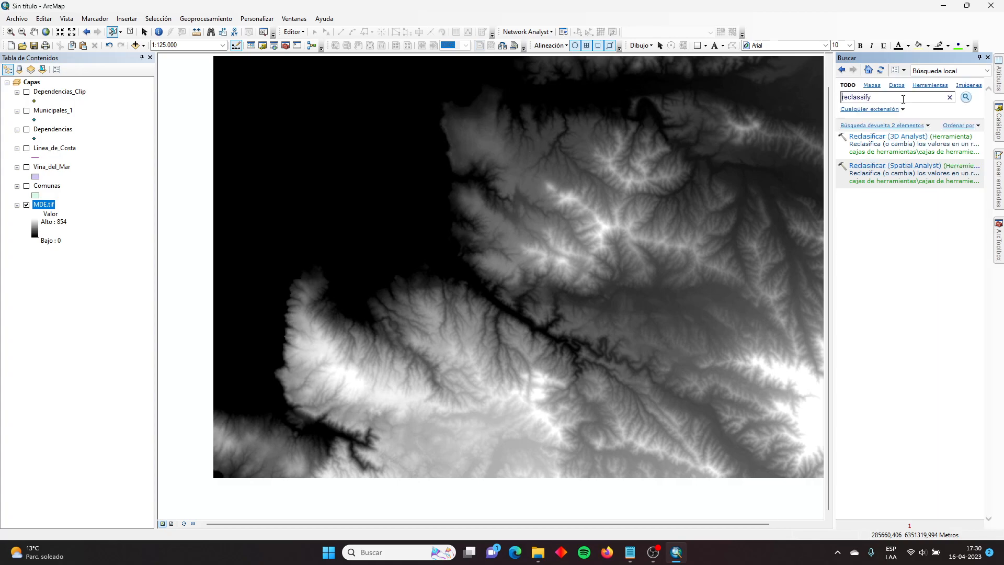
left_click(875, 138)
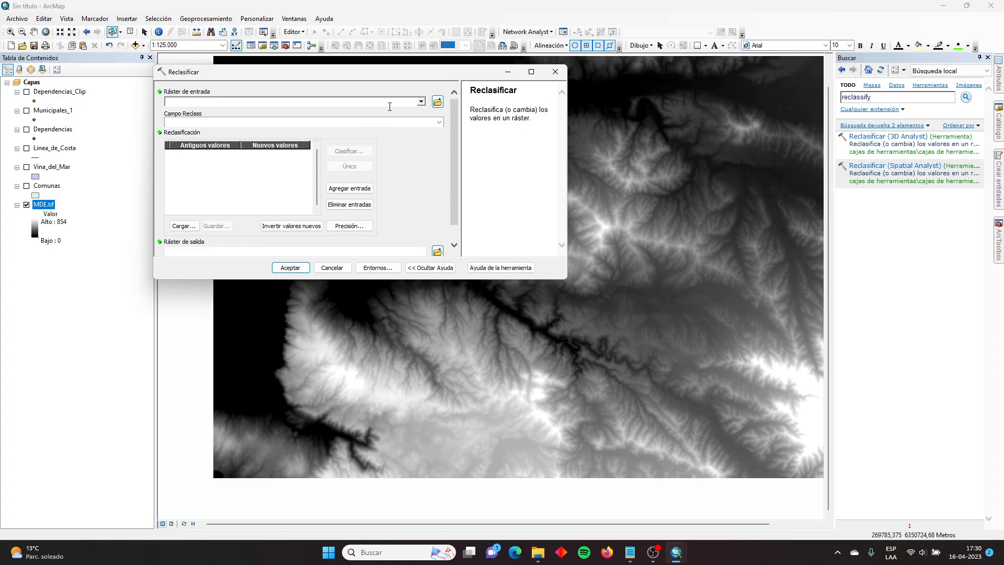
left_click(421, 101)
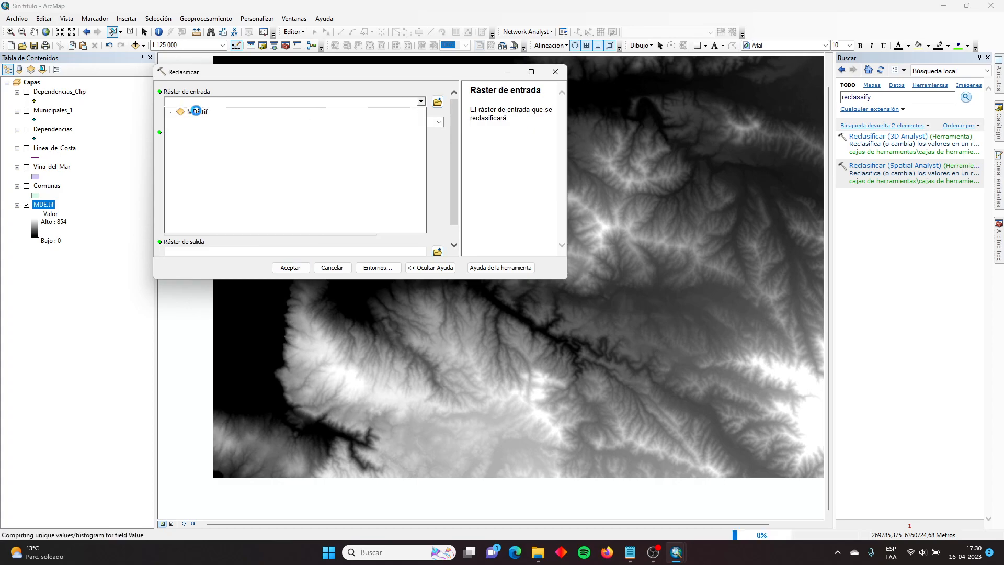
left_click(196, 111)
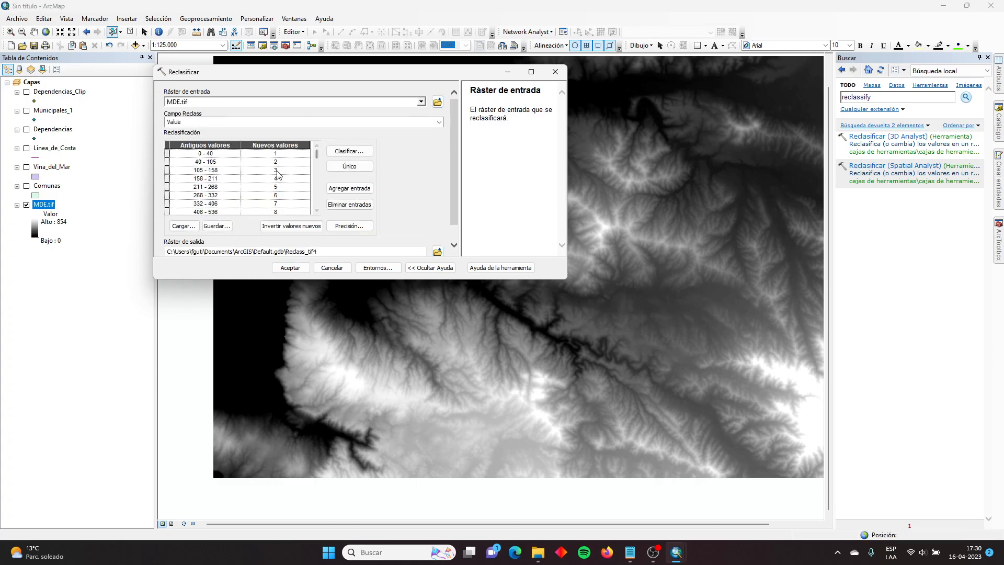
Step: Classify the elevation values into 2 classes with the first break value set to 30
scroll(277, 174, "down", 1)
scroll(276, 174, "up", 1)
left_click(348, 151)
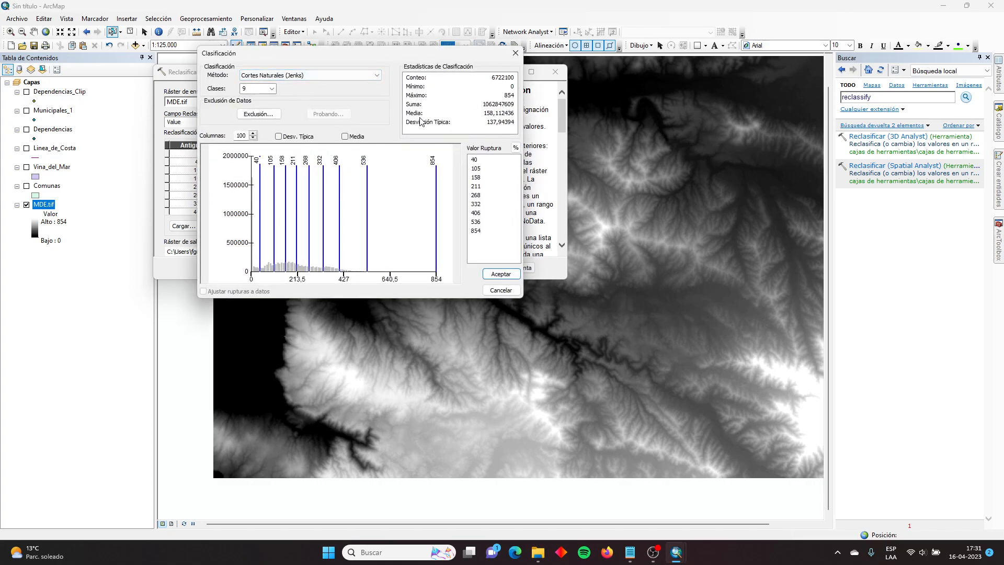
left_click(272, 89)
scroll(257, 103, "up", 1)
left_click(257, 105)
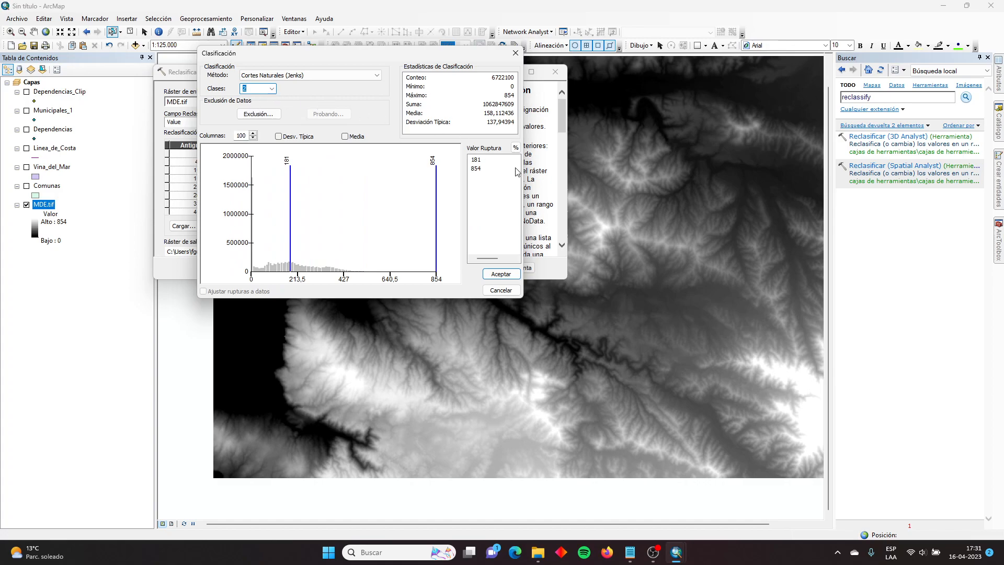
left_click(477, 160)
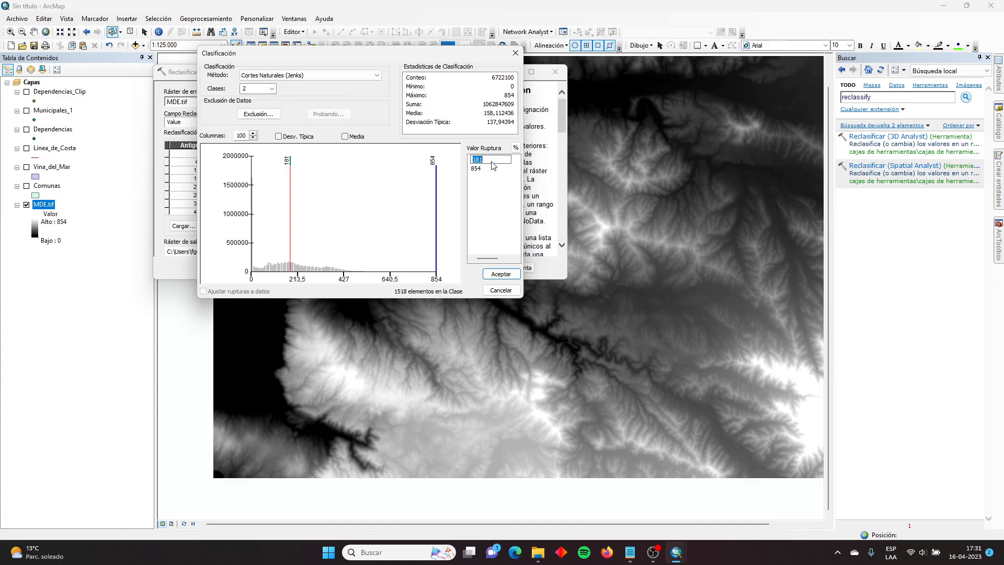
type("30")
key("Return")
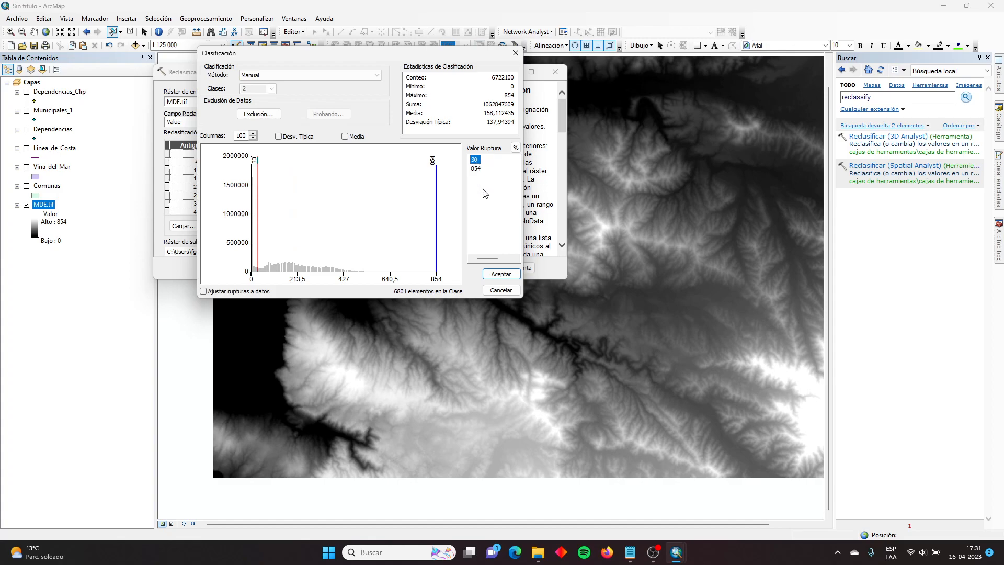
left_click(501, 274)
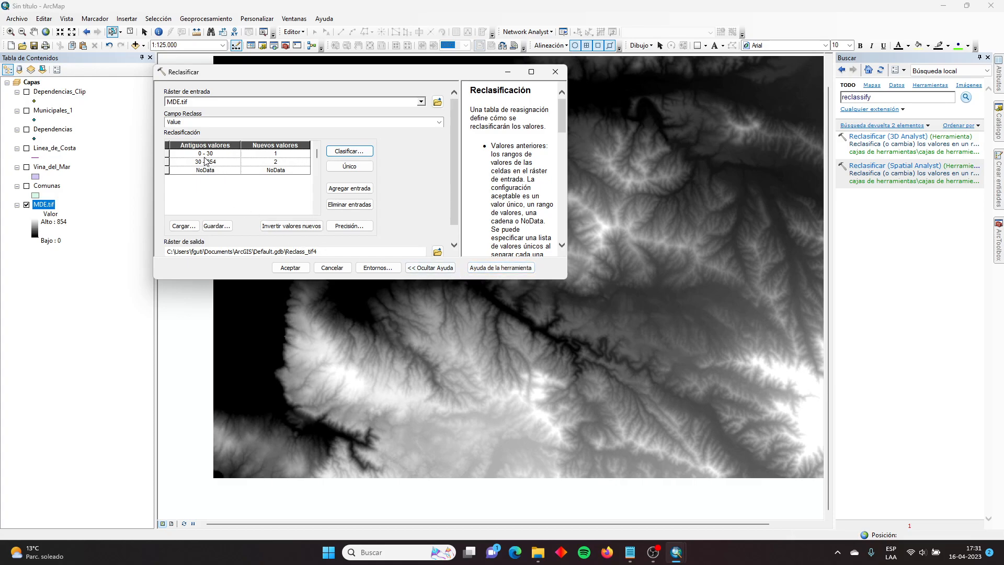
Step: Edit the old value ranges to -10 - 30 and 30 - 900, assigning NoData as the new value of the upper range
left_click(204, 161)
left_click(200, 154)
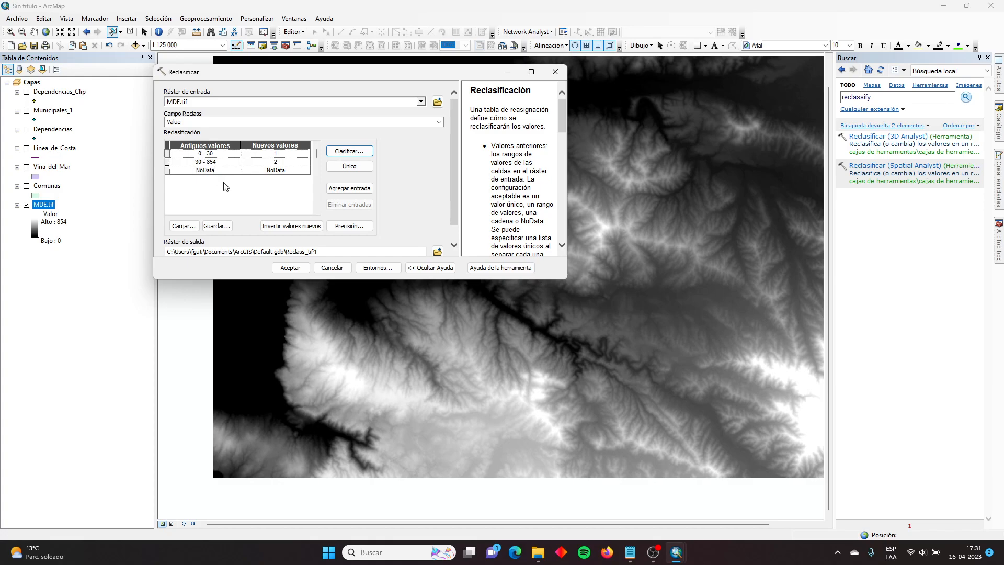
key("BackSpace")
type("-10")
left_click(221, 162)
left_click(221, 163)
key("BackSpace")
key("BackSpace")
key("BackSpace")
type("900")
left_click(286, 163)
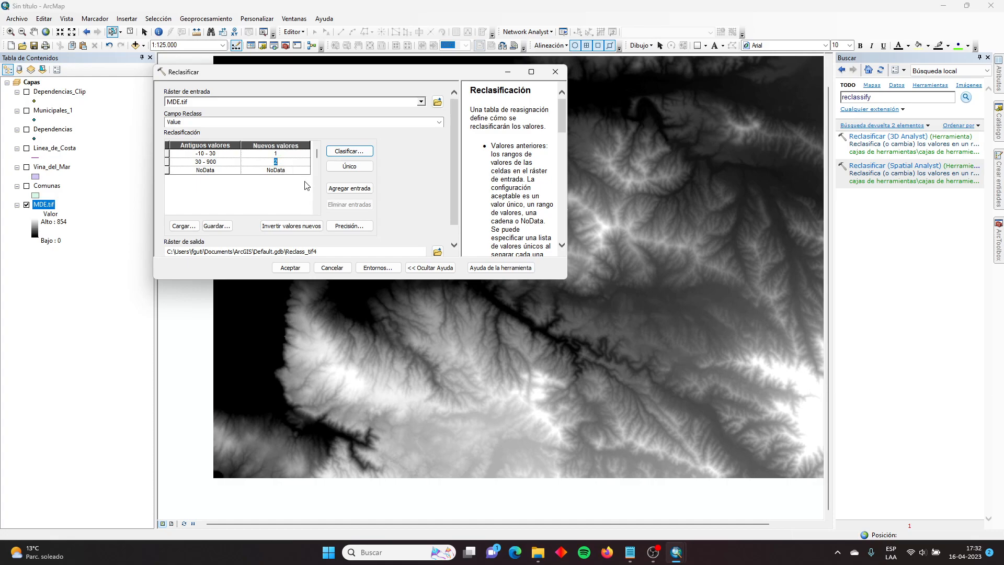
left_click(285, 153)
key("Return")
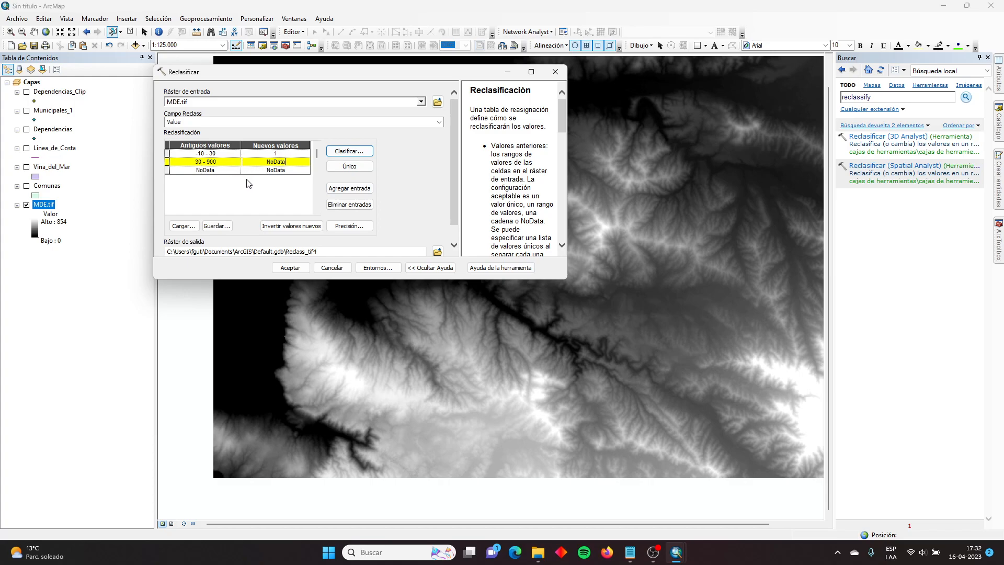
Step: Review the reclassification table and run the tool, keeping Reclass_tif4 in Default.gdb as the output raster
left_click_drag(323, 251, 190, 251)
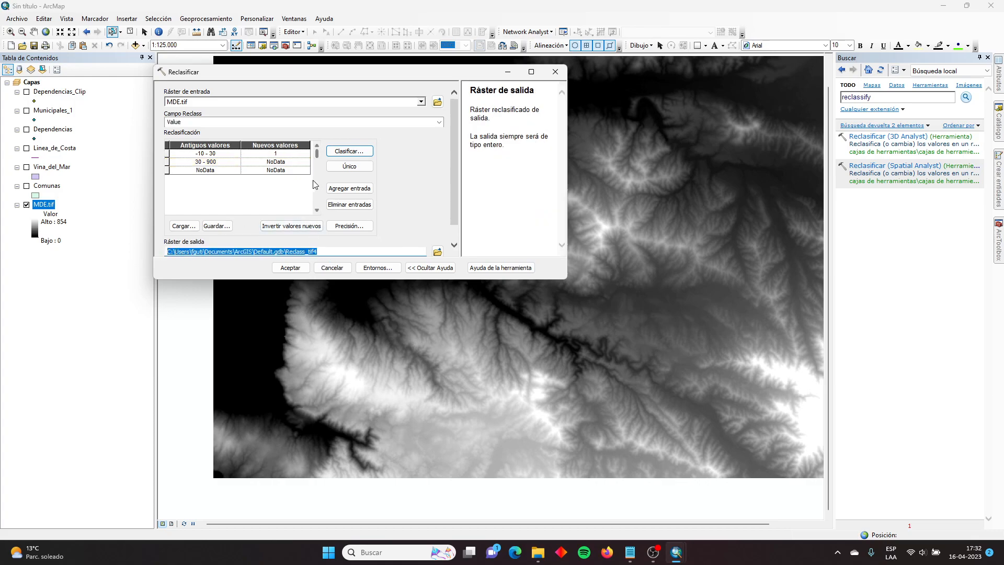
left_click(291, 187)
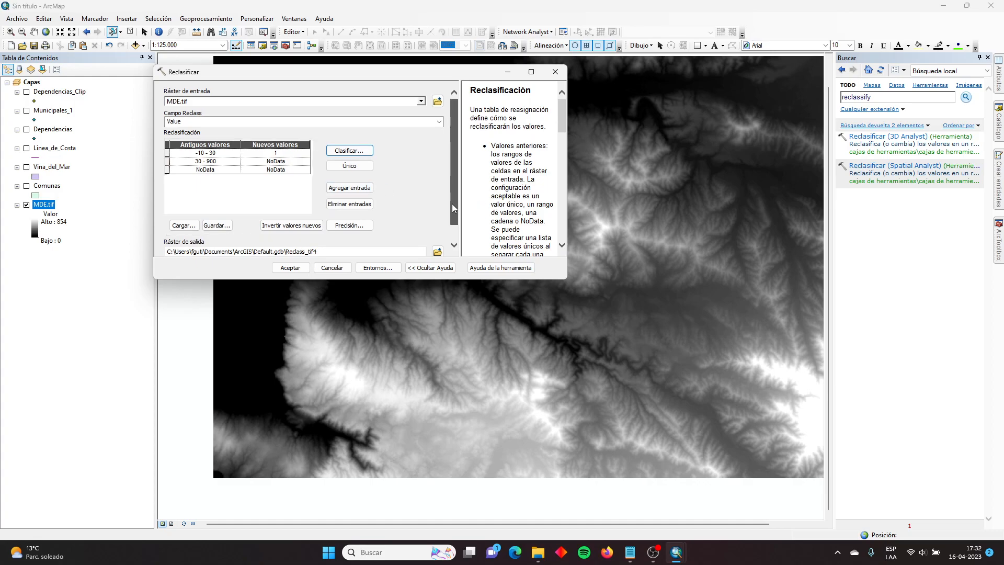
scroll(454, 207, "down", 2)
scroll(454, 207, "up", 2)
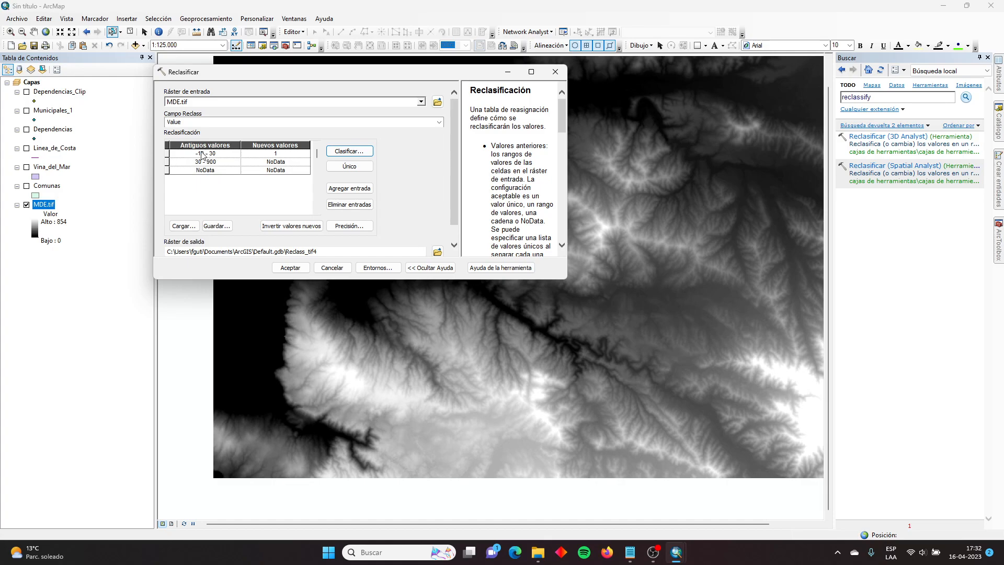
left_click(276, 267)
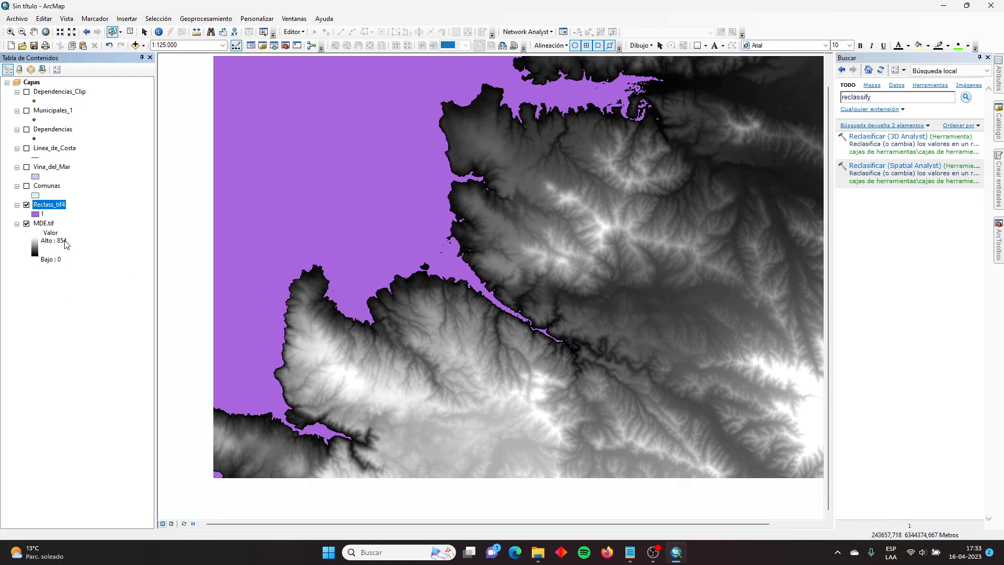
Step: Toggle the reclassified raster to compare it with the elevation, reread the exercise instructions, and briefly toggle the Municipales_1 layer
left_click(27, 205)
left_click(27, 206)
left_click(630, 552)
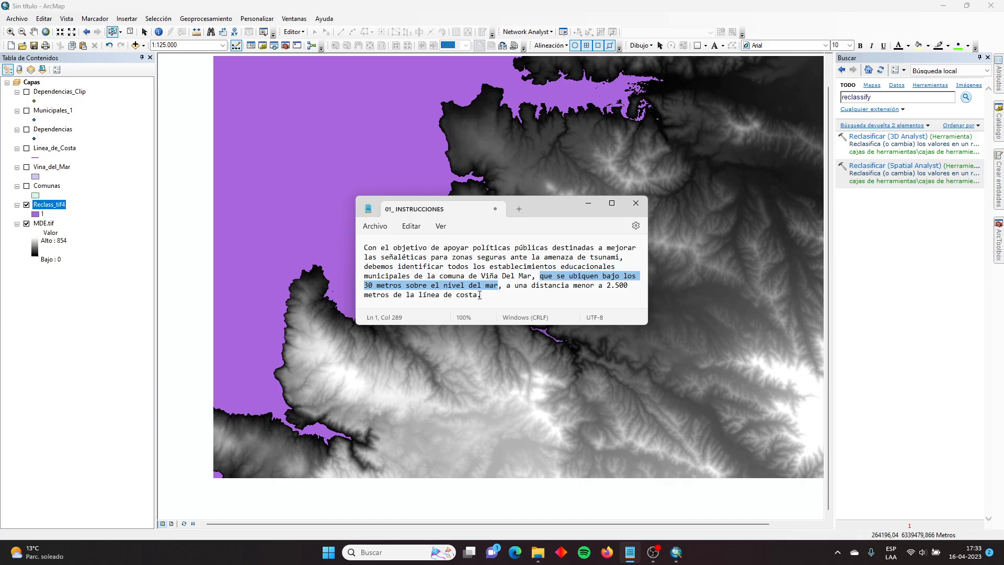
left_click(591, 5)
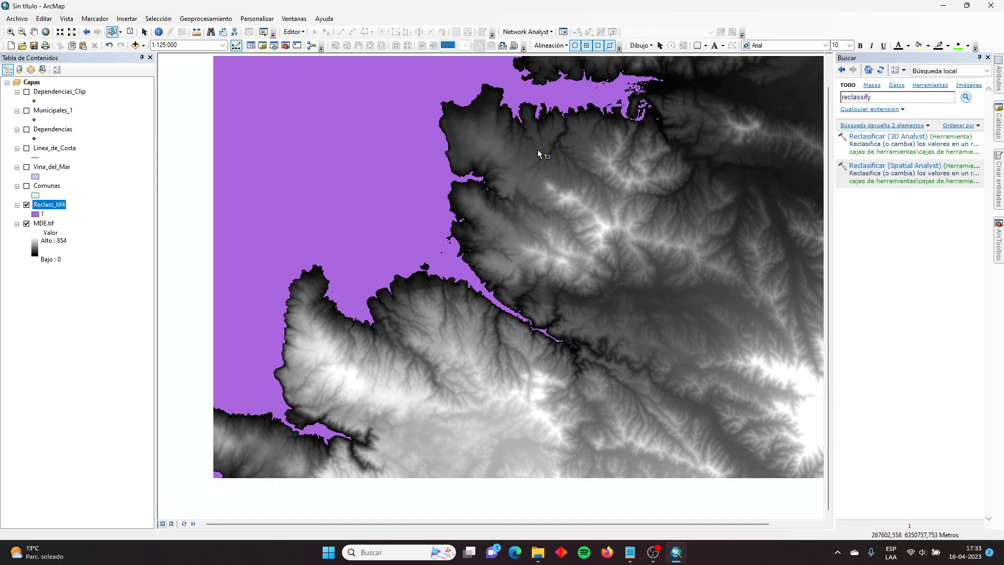
left_click(26, 111)
left_click(27, 111)
Step: Search the tools for "de raster a poligono" and open De ráster a polígono (Conversión)
left_click_drag(882, 97, 798, 95)
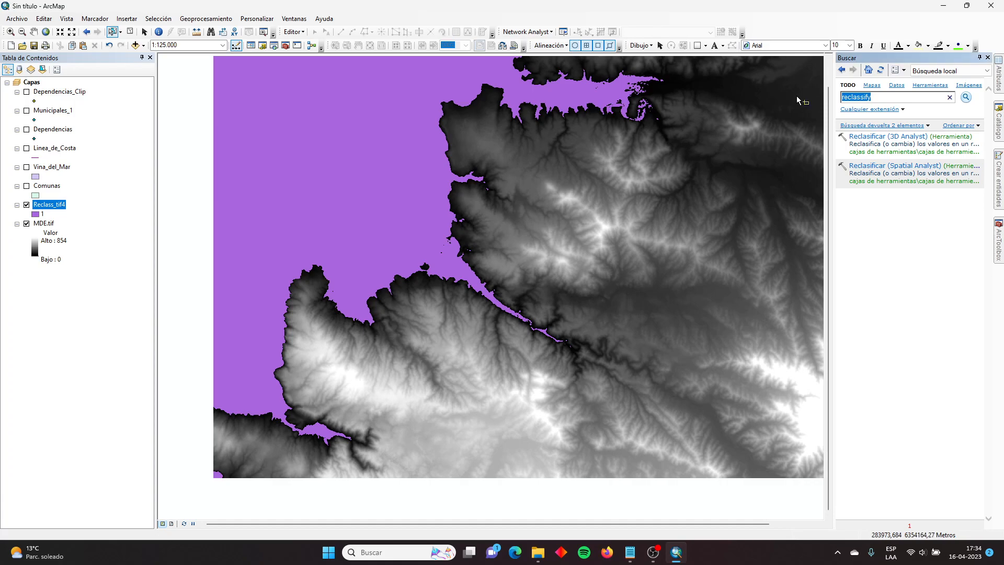
type("de ráster a polígono")
key("Return")
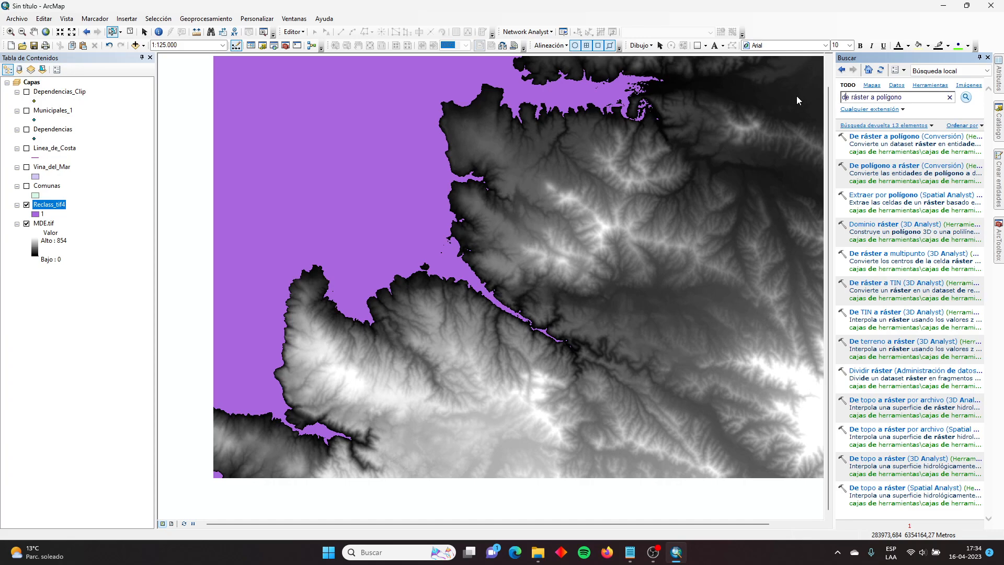
key("BackSpace")
key("BackSpace")
key("BackSpace")
key("BackSpace")
key("BackSpace")
key("BackSpace")
key("BackSpace")
key("BackSpace")
key("BackSpace")
key("BackSpace")
key("BackSpace")
key("BackSpace")
key("BackSpace")
key("BackSpace")
key("BackSpace")
key("BackSpace")
key("BackSpace")
key("BackSpace")
type("raster a poligono")
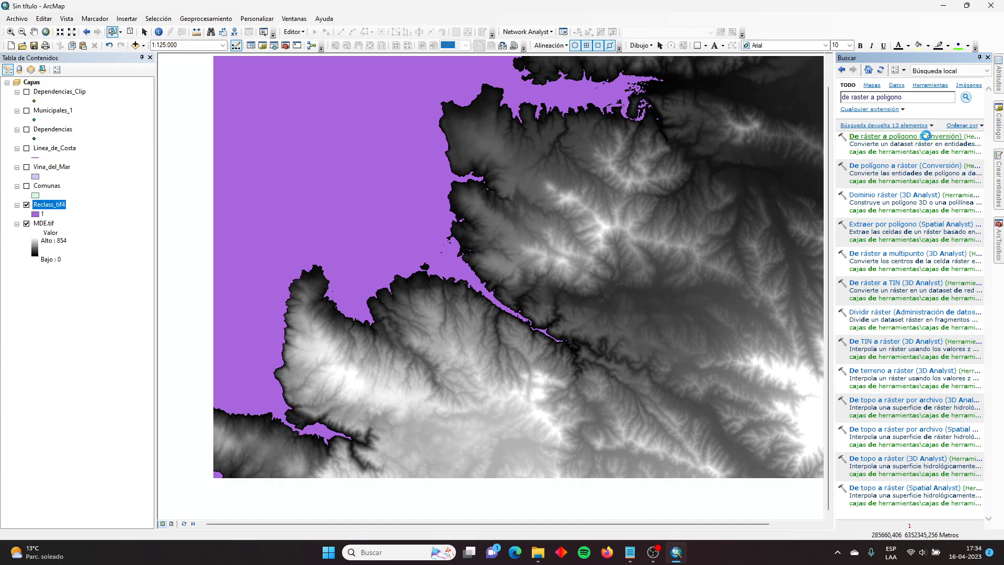
left_click(929, 138)
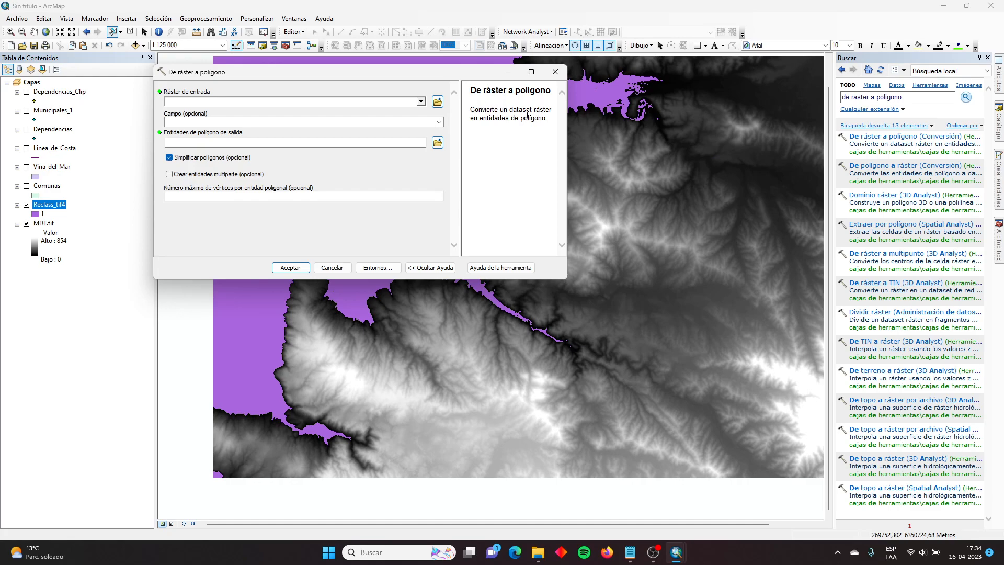
Step: Convert Reclass_tif4 to simplified polygons using the Value field, saving the output as Bajo_30metros alongside the course shapefiles
left_click(421, 102)
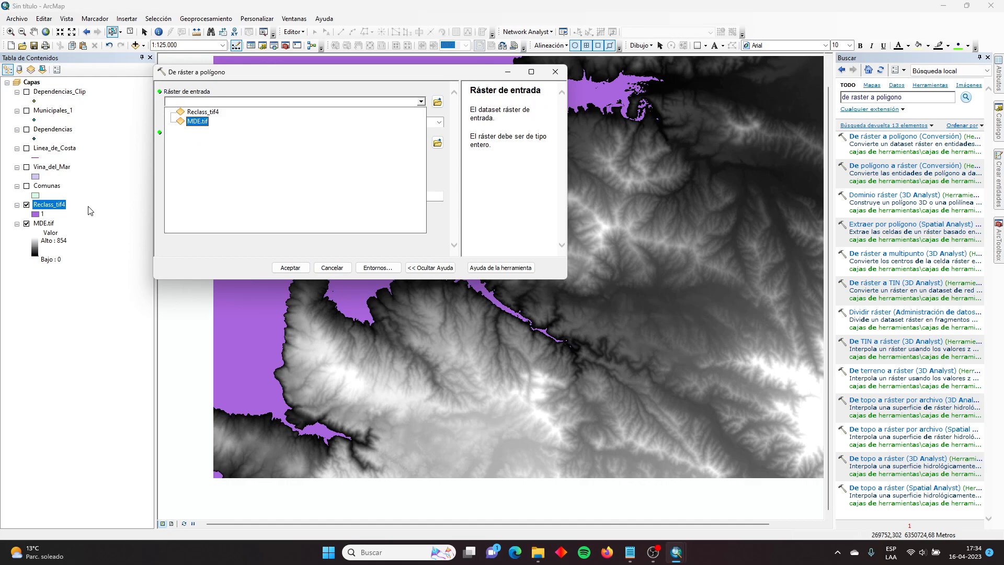
left_click(191, 114)
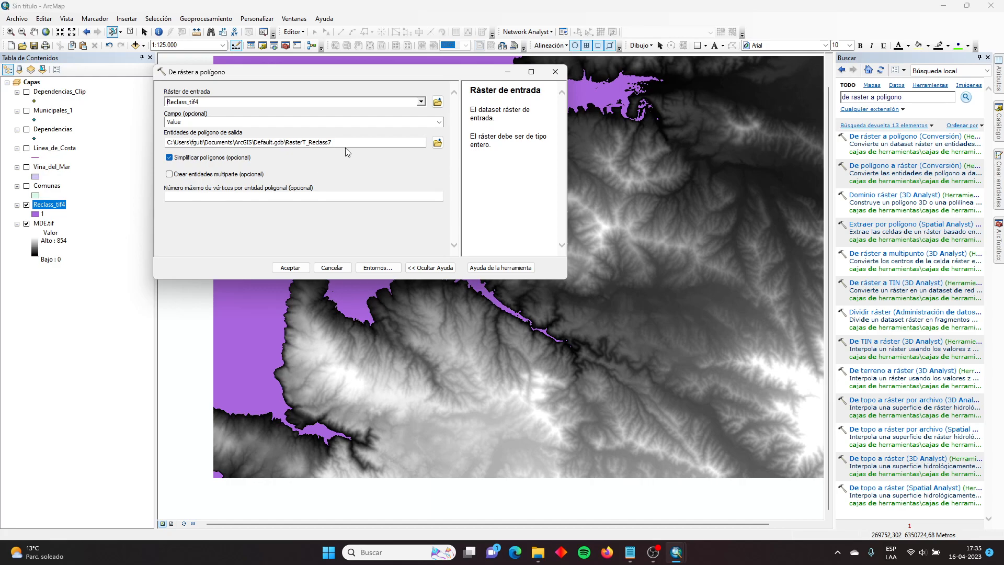
left_click(437, 143)
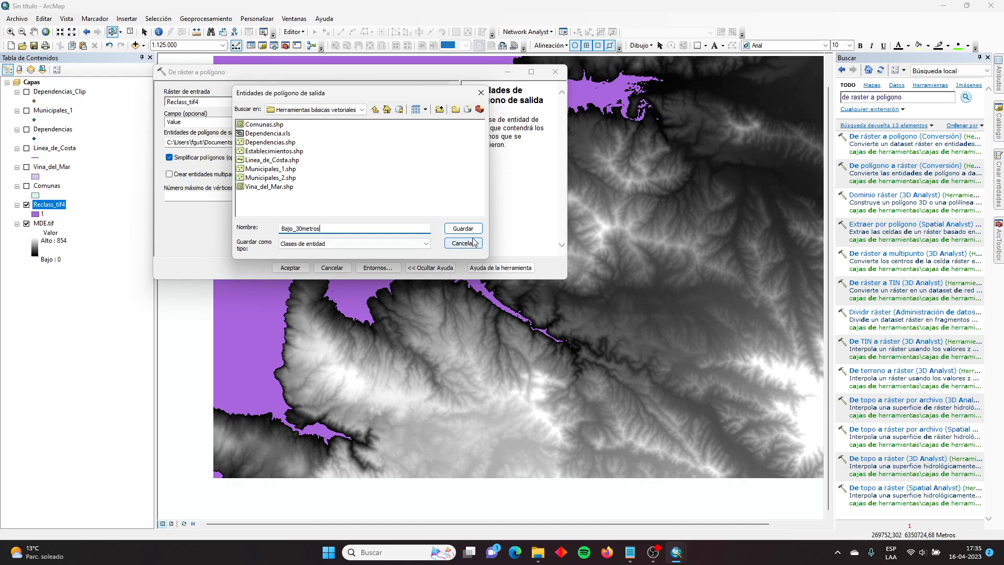
left_click(458, 229)
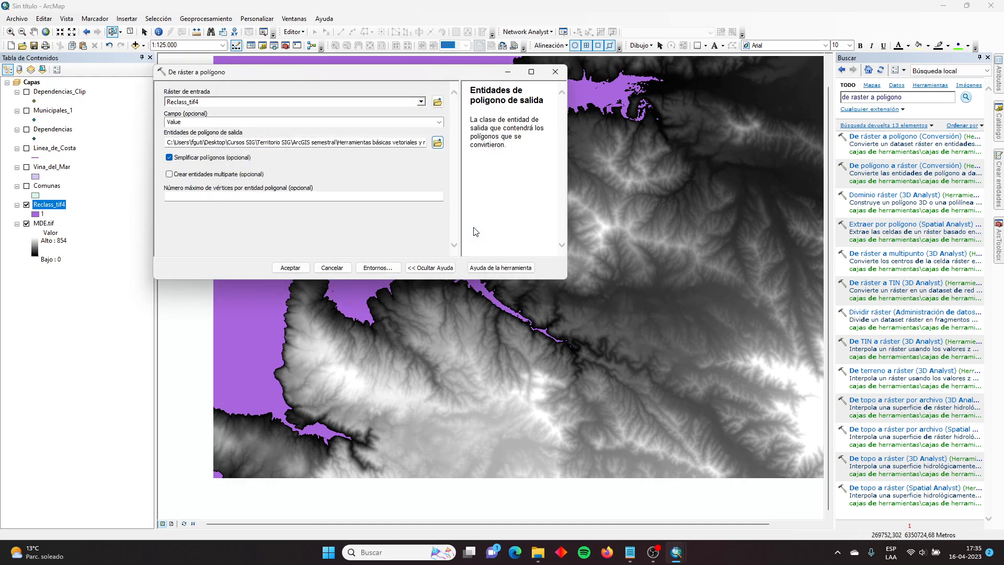
left_click(306, 271)
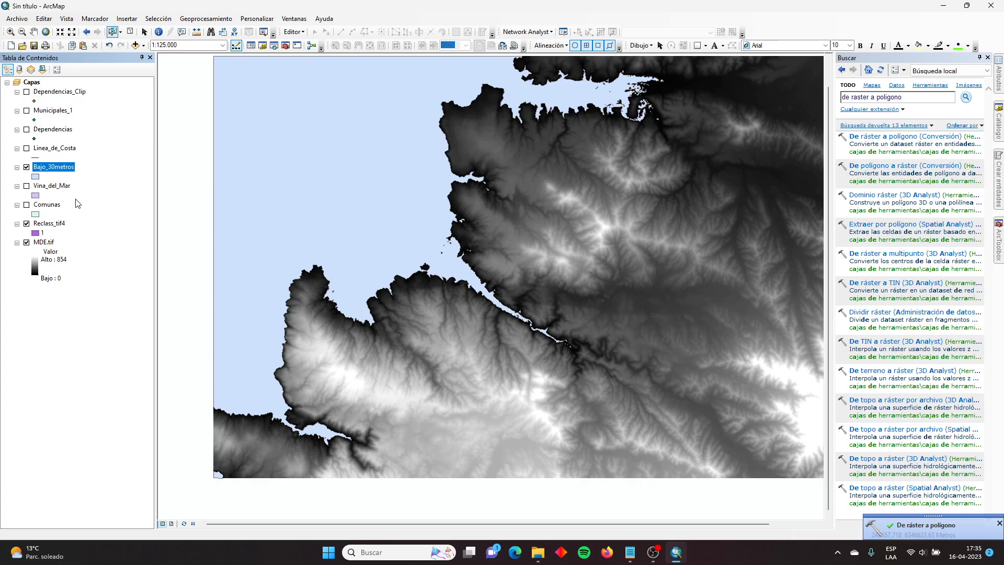
Step: Inspect the source properties of Reclass_tif4, including its cell size, format and geodatabase location
right_click(55, 224)
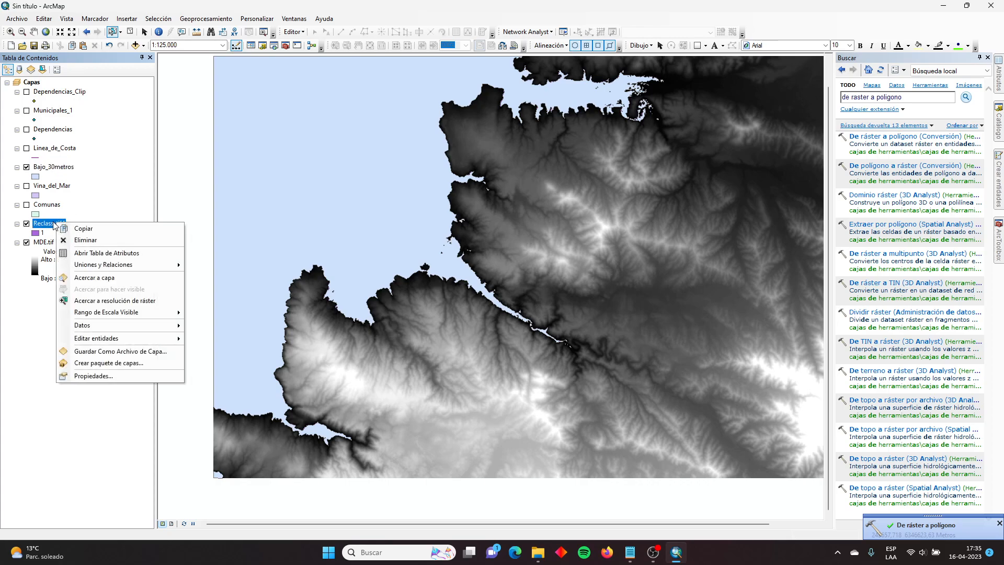
left_click(120, 376)
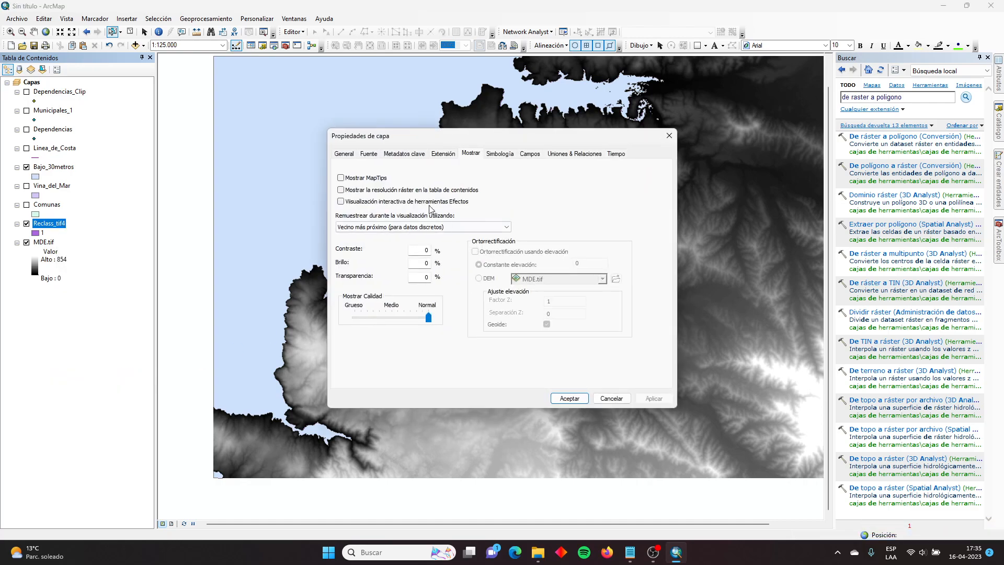
left_click(367, 154)
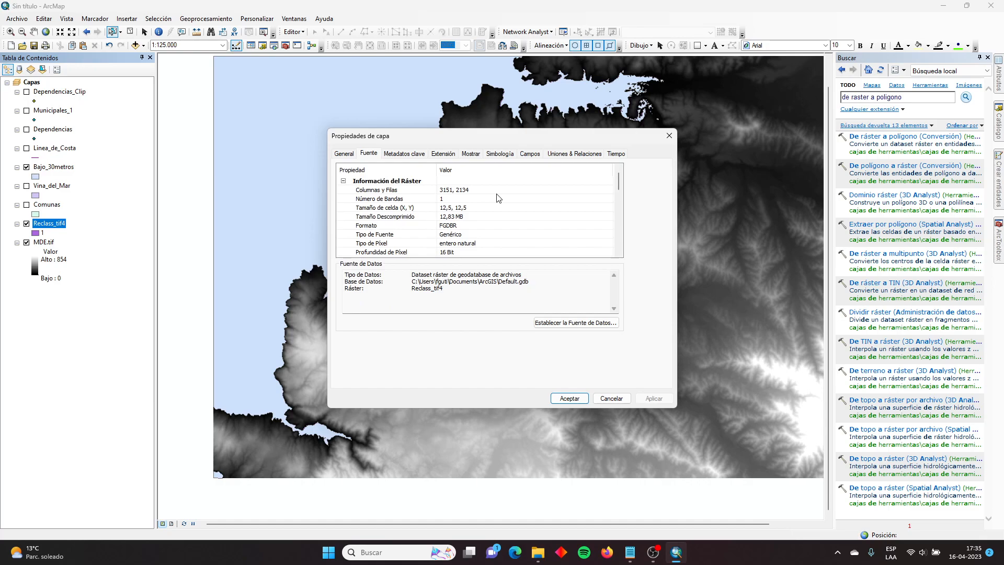
left_click(478, 226)
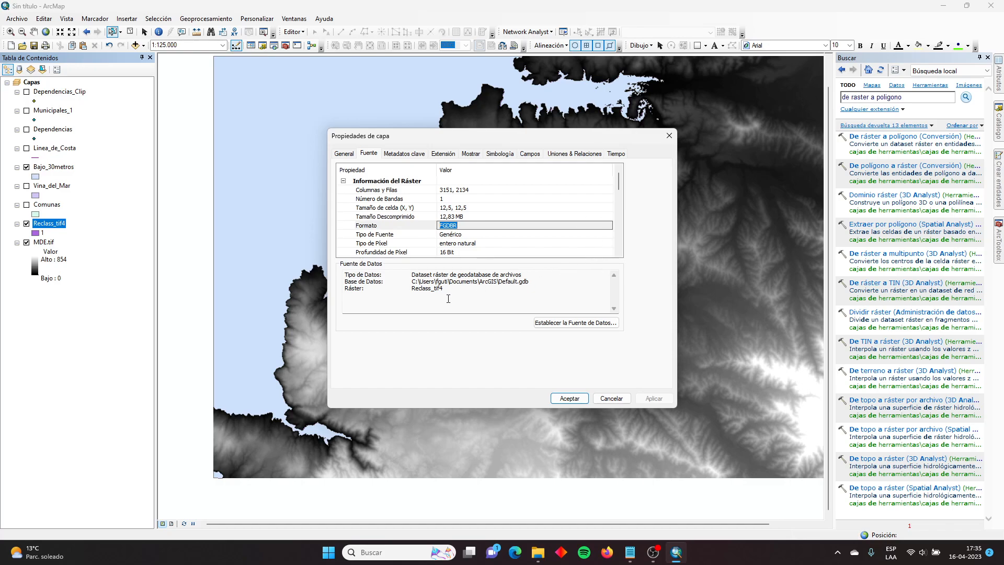
left_click_drag(620, 177, 635, 162)
left_click(458, 207)
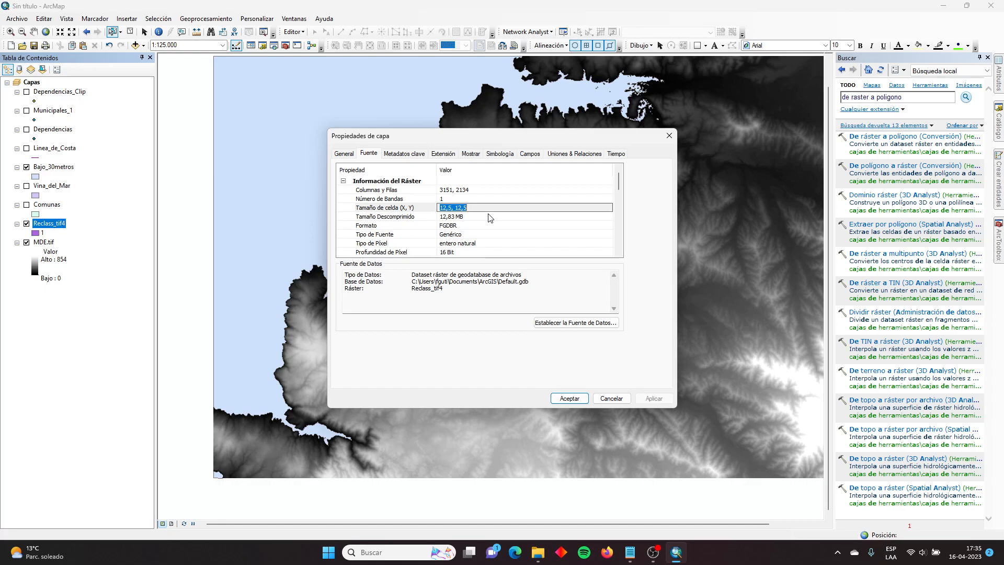
left_click(414, 180)
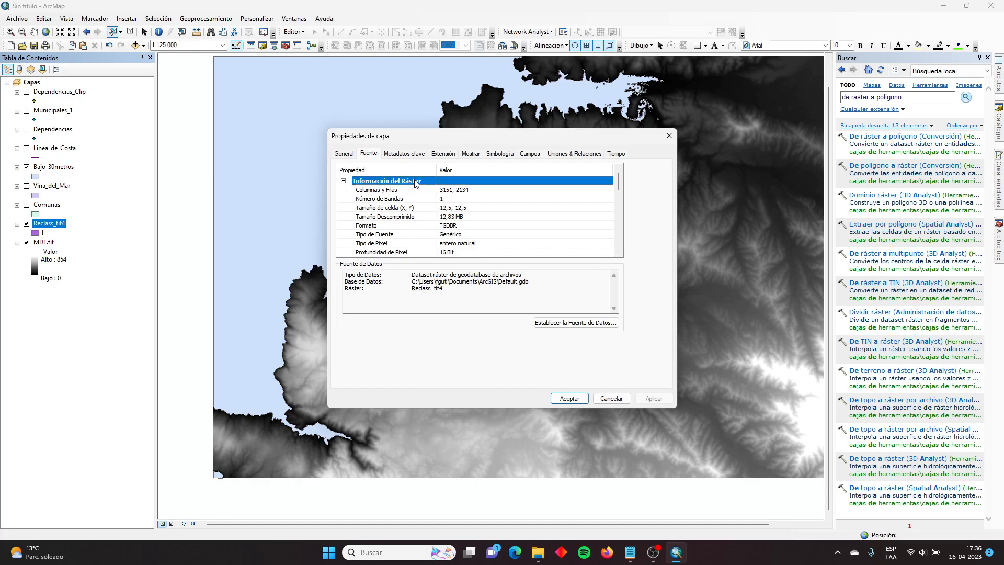
left_click(670, 138)
Step: Inspect the source properties of the Bajo_30metros layer, including its data type, geometry and coordinate system
right_click(54, 169)
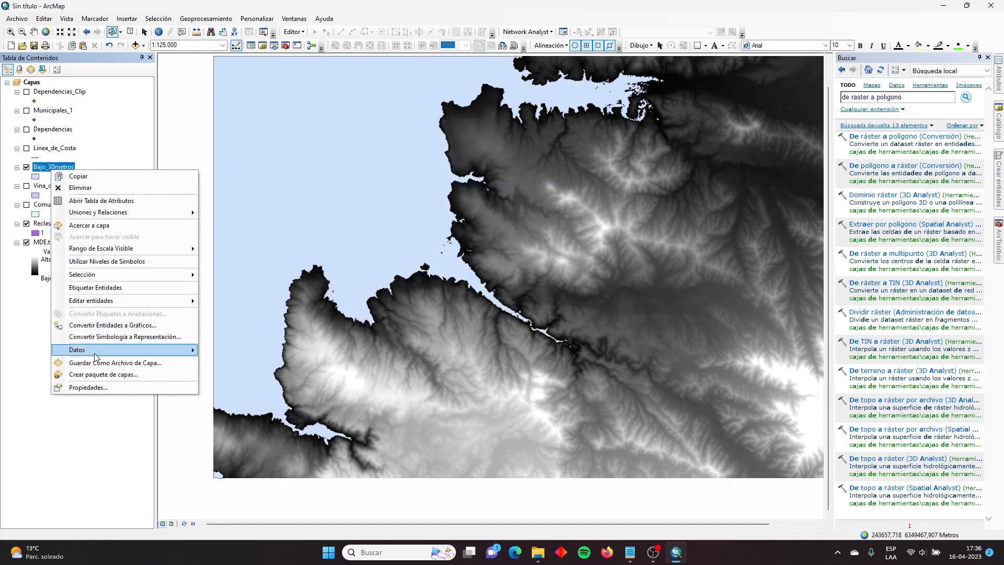
left_click(84, 387)
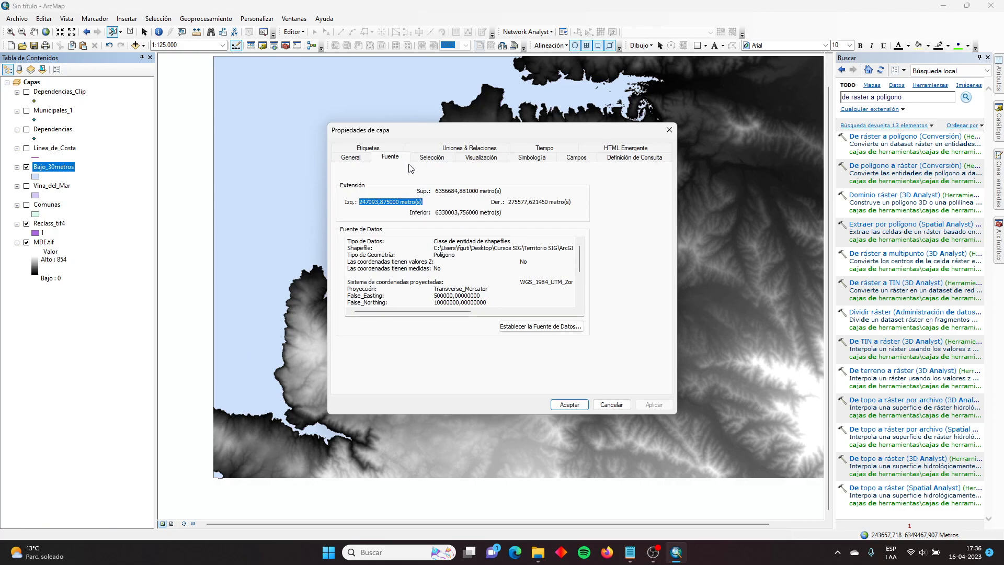
left_click(432, 239)
scroll(455, 250, "down", 4)
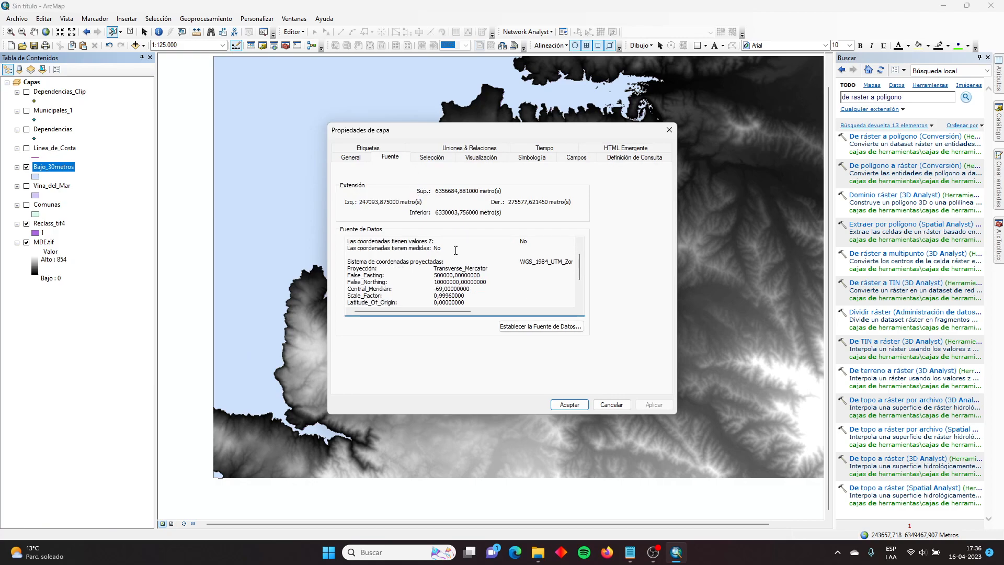
scroll(455, 250, "up", 4)
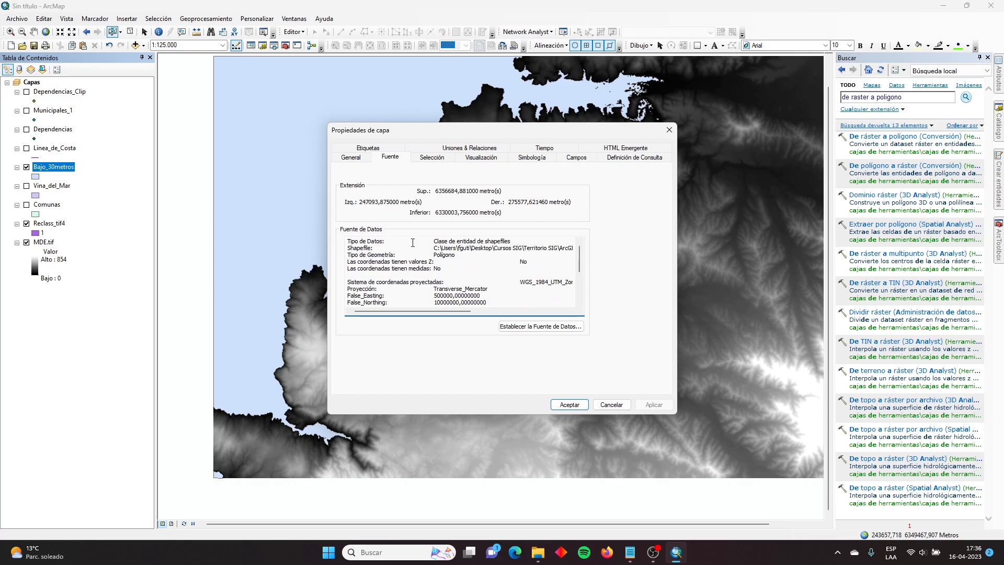
left_click(611, 404)
left_click(62, 343)
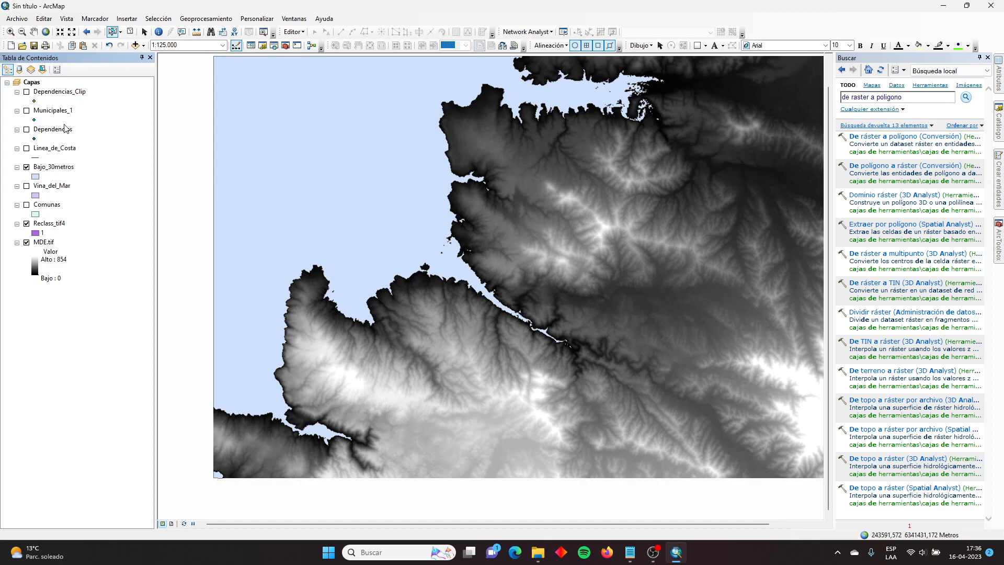
Step: Show the Municipales_1 layer and remove the Dependencias_Clip and Dependencias layers from the map
left_click(27, 111)
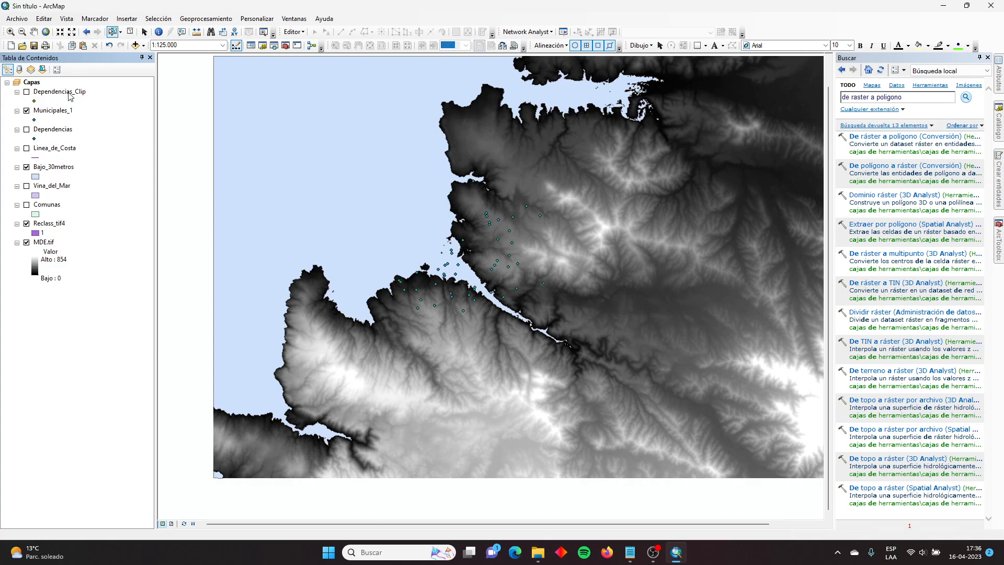
right_click(68, 92)
left_click(90, 110)
right_click(66, 111)
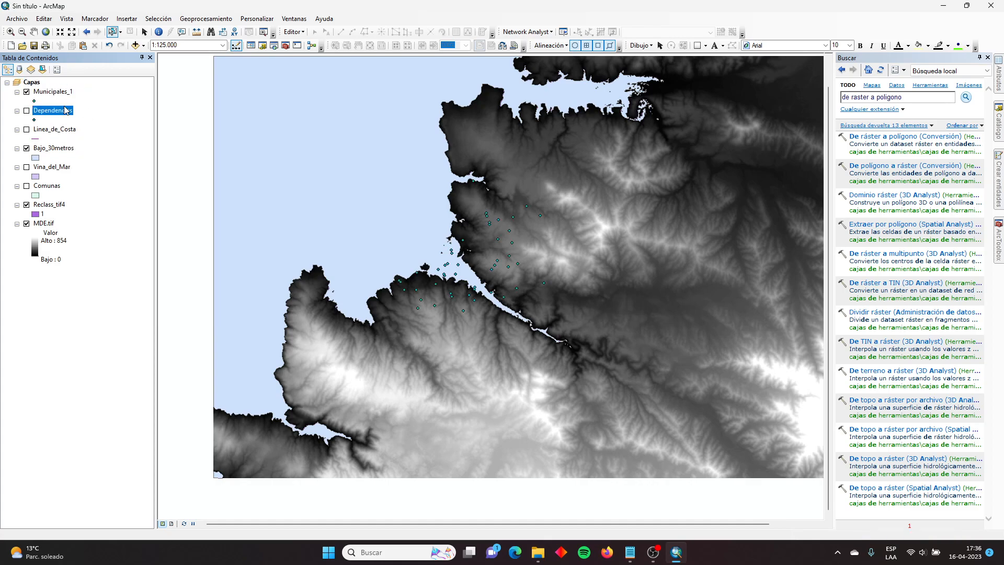
left_click(90, 123)
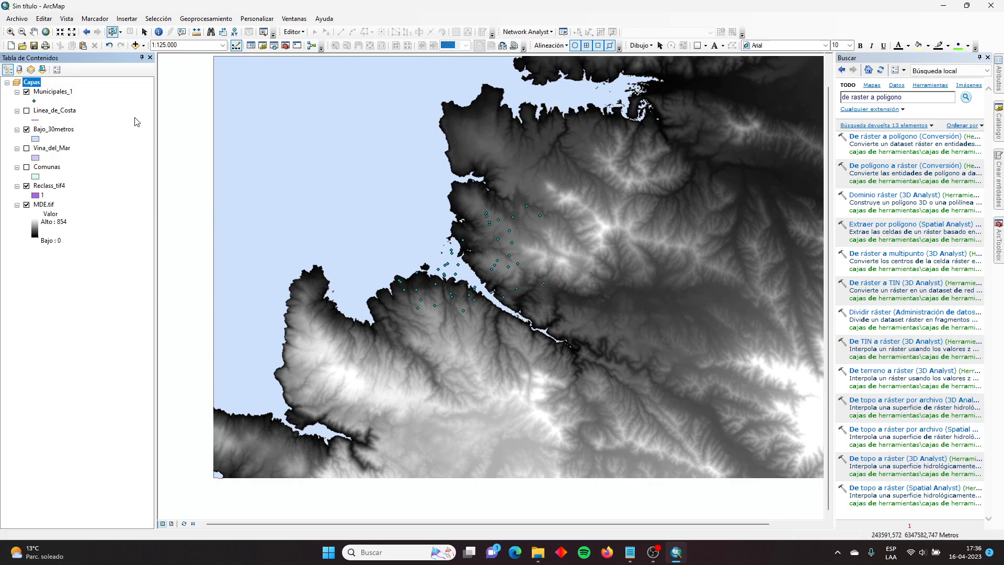
Step: Clip Municipales_1 with Bajo_30metros, keeping Municipales_1_Clip in Default.gdb as the output, and hide the original Municipales_1 layer
left_click(222, 20)
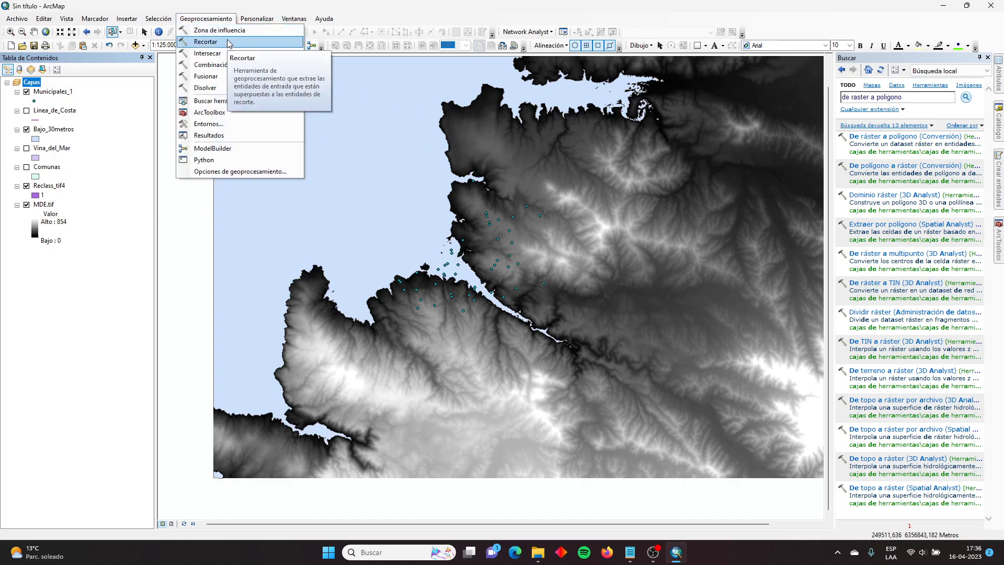
left_click(229, 42)
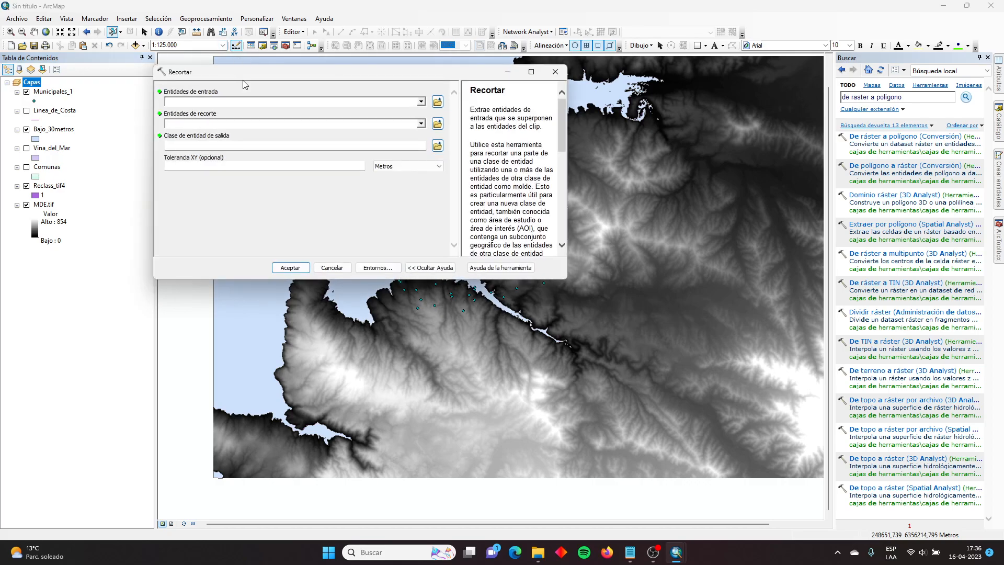
left_click(421, 103)
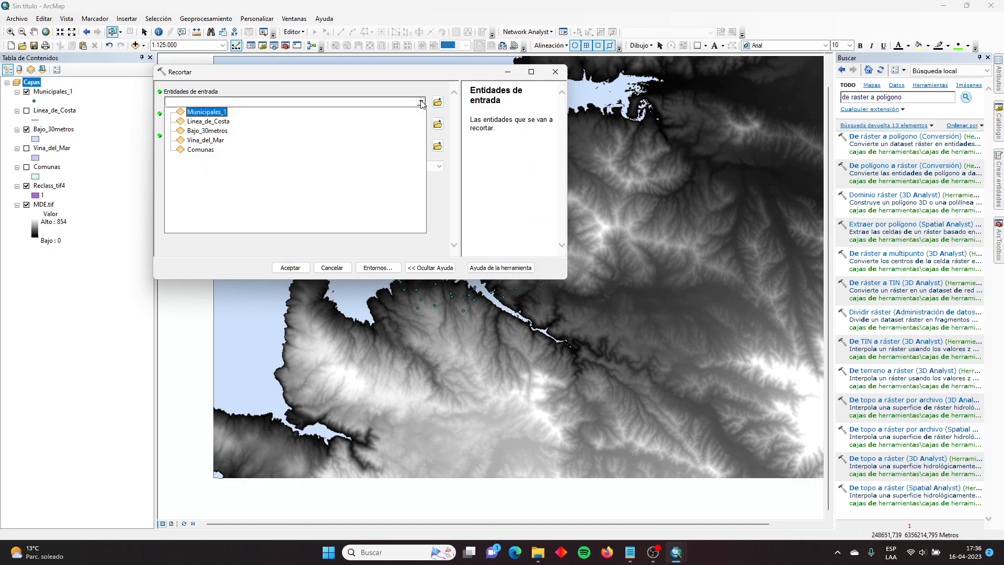
left_click(222, 111)
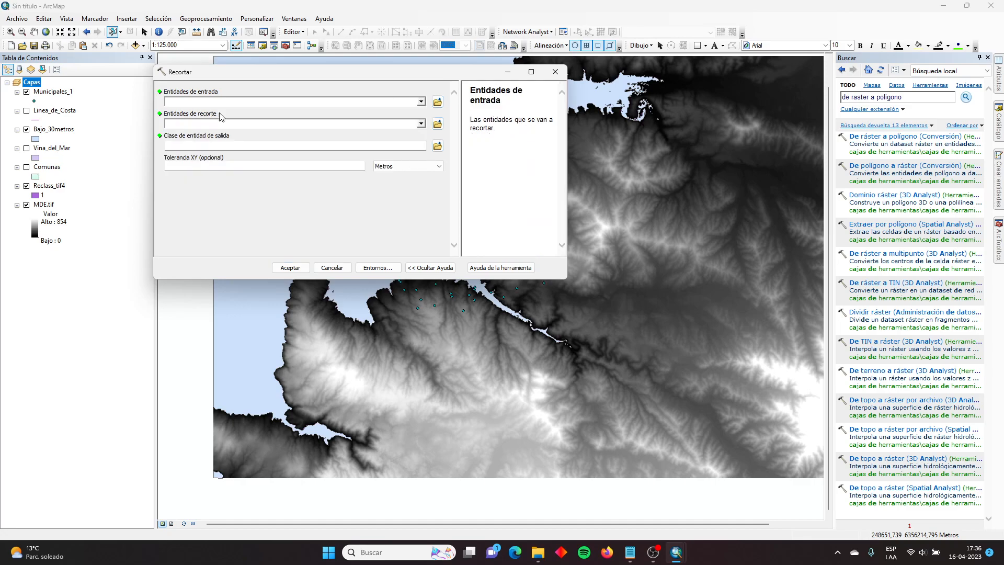
left_click(422, 124)
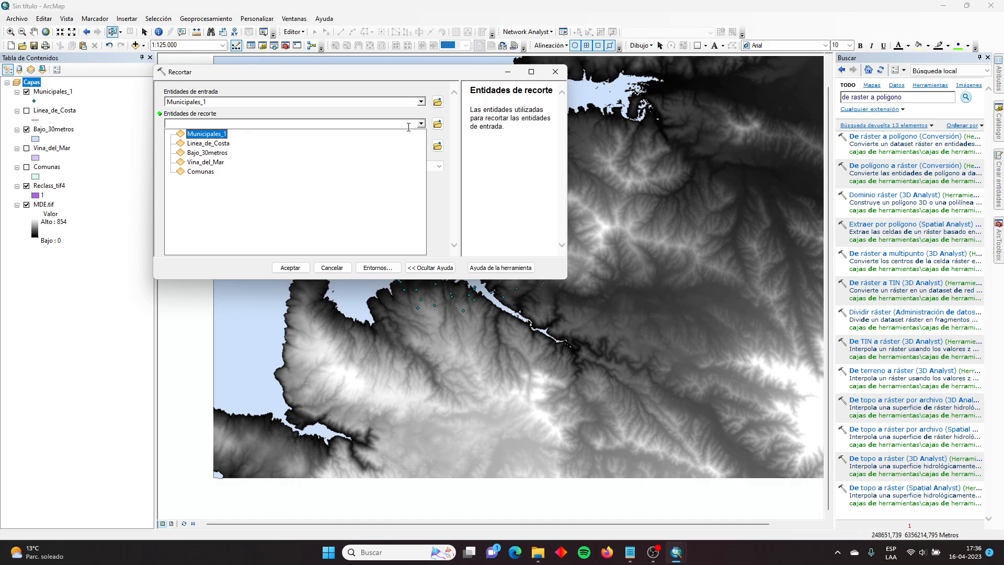
left_click(215, 153)
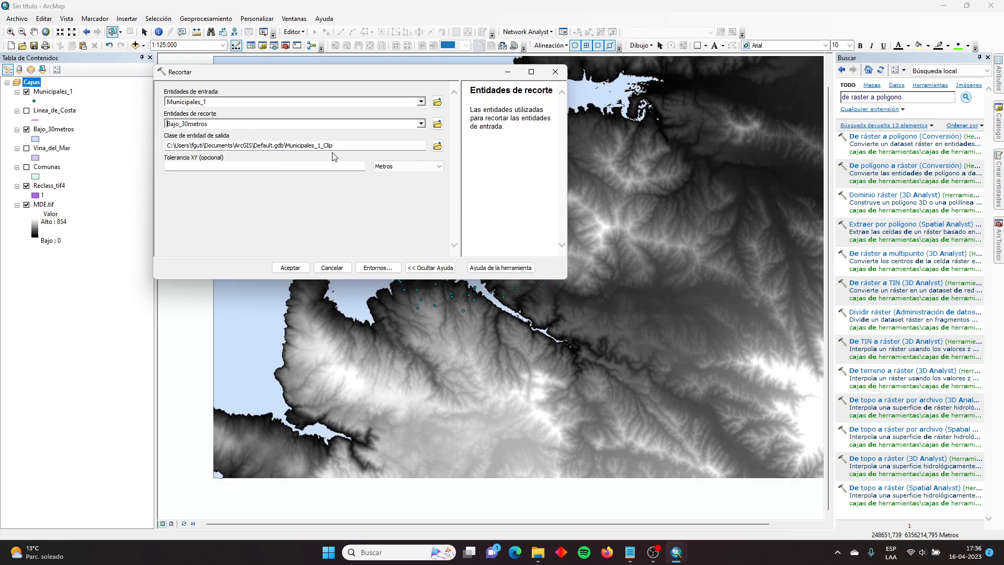
left_click(352, 145)
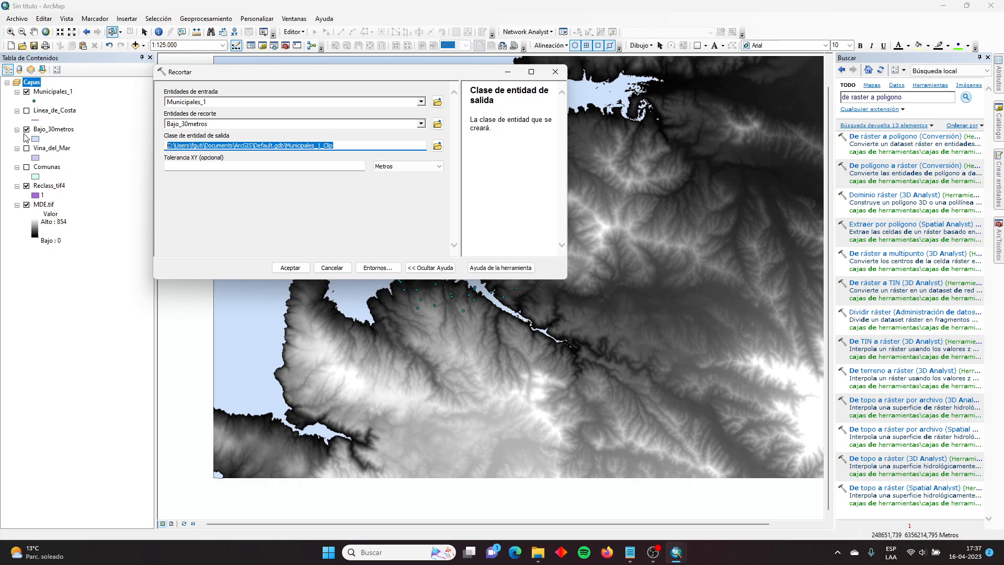
double_click(230, 102)
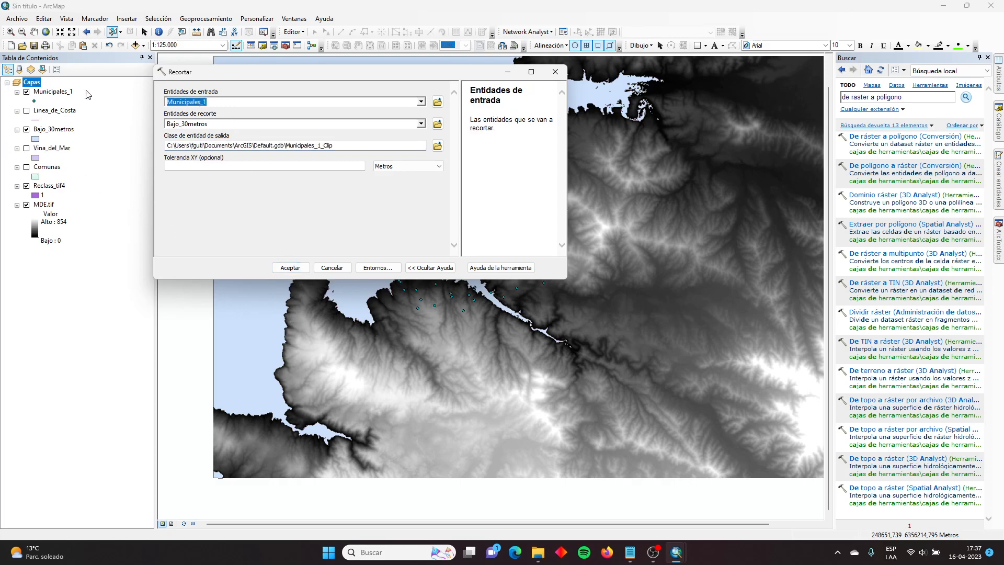
double_click(223, 123)
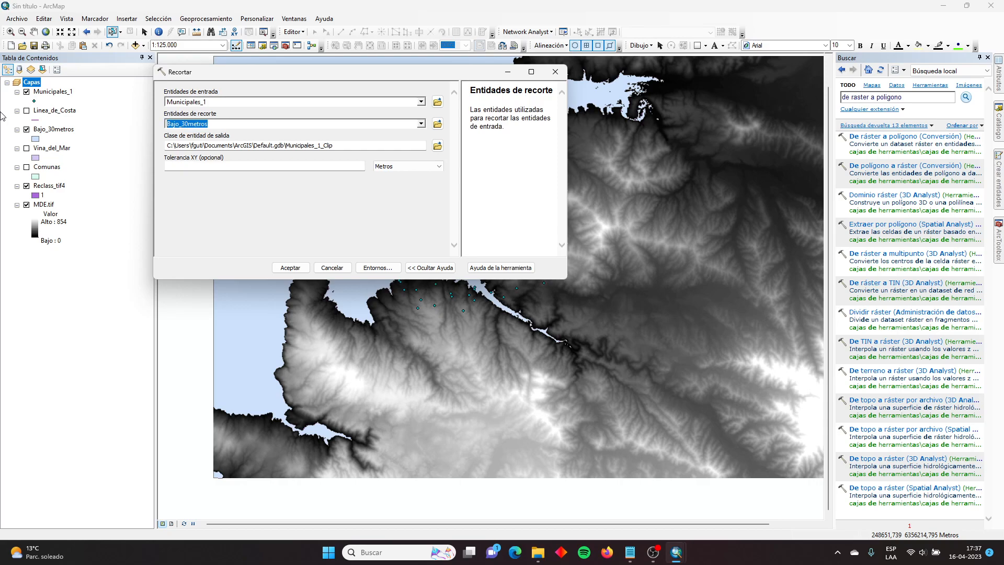
left_click(290, 268)
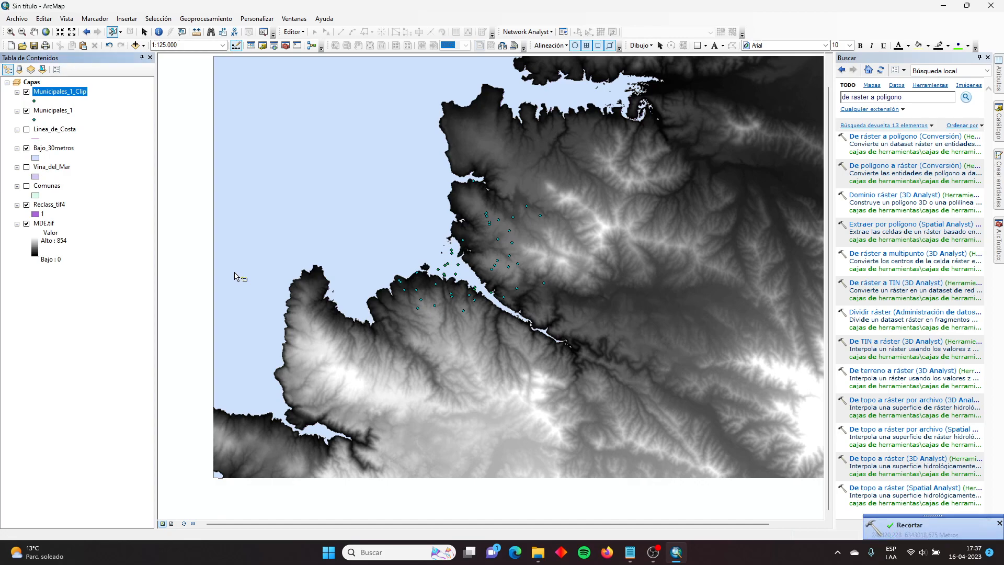
left_click(27, 111)
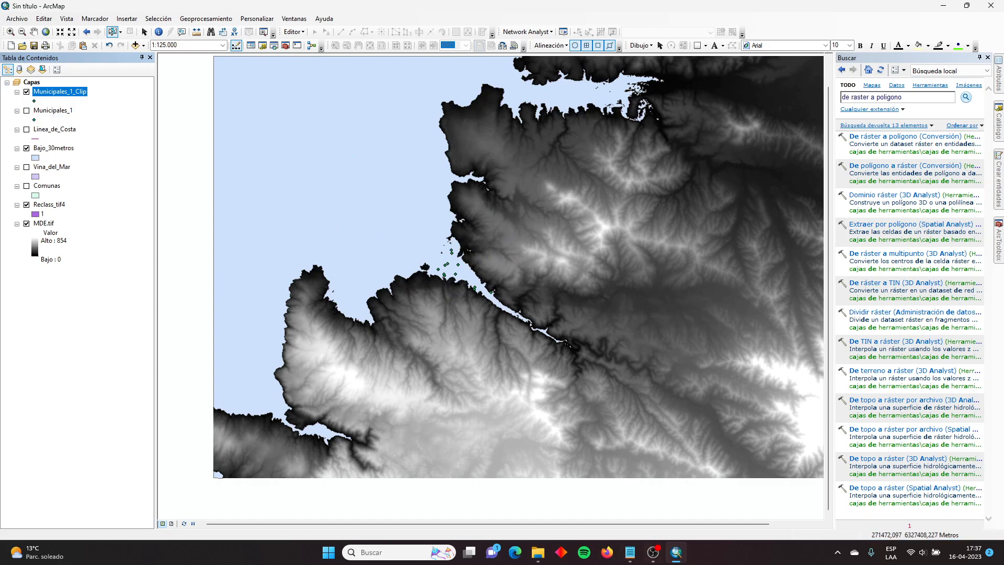
Step: Reread the exercise instructions in Notepad, highlighting the municipal-school and elevation criteria and the coastline distance requirement
left_click(631, 552)
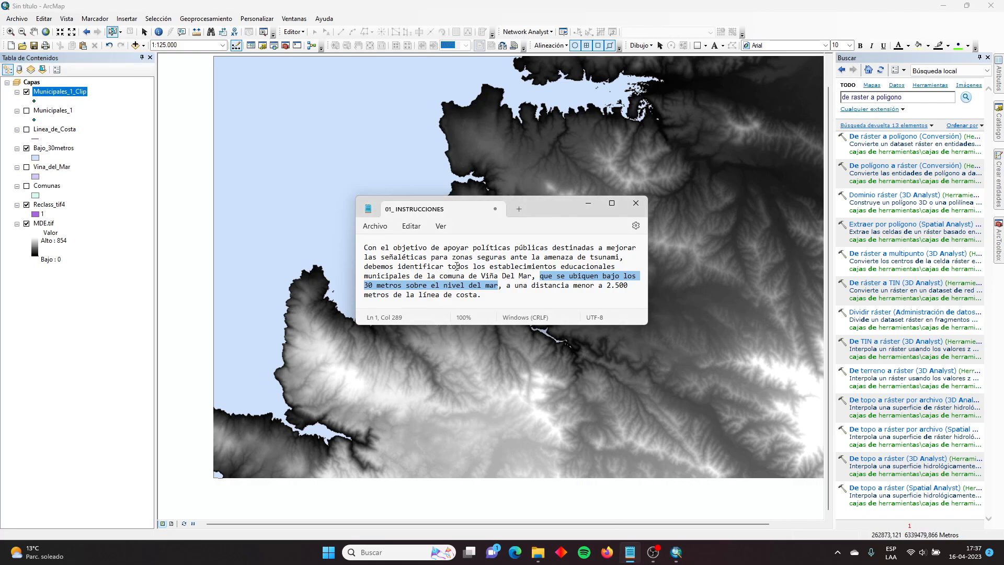
left_click_drag(489, 267, 499, 289)
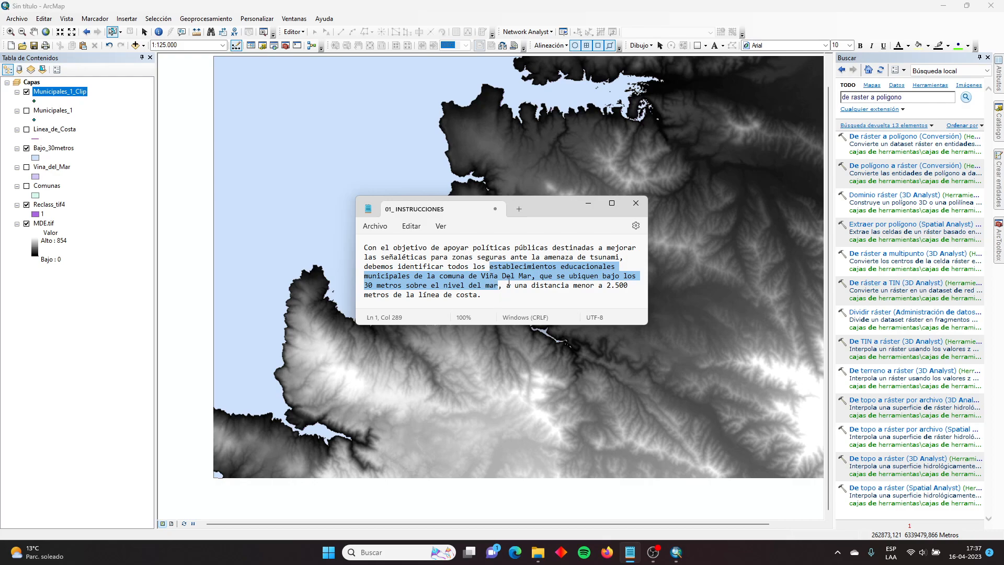
left_click_drag(506, 286, 532, 291)
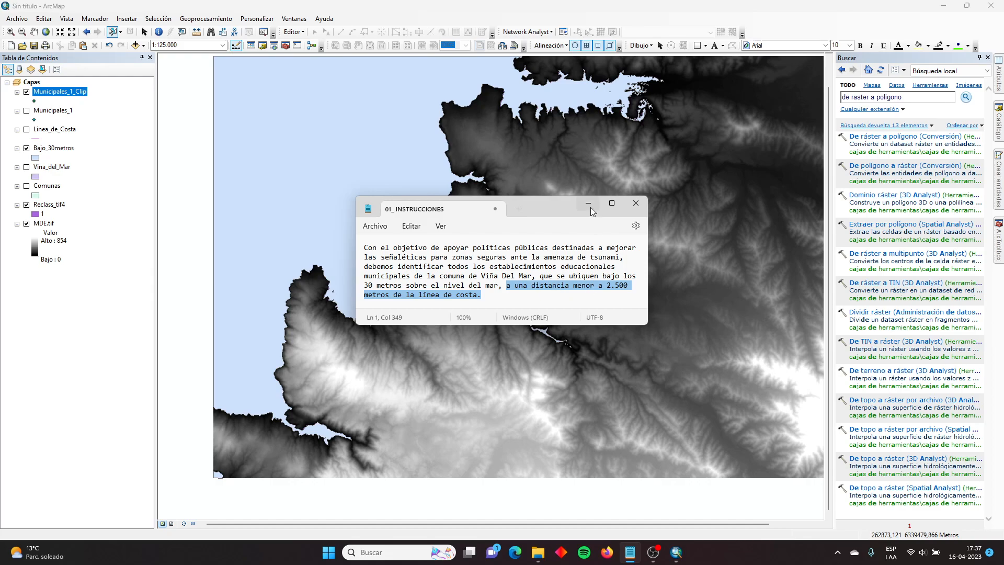
Step: Remove Municipales_1, hide Bajo_30metros, Reclass_tif4 and MDE.tif, and show Linea_de_Costa alongside the clipped schools
right_click(58, 111)
left_click(82, 129)
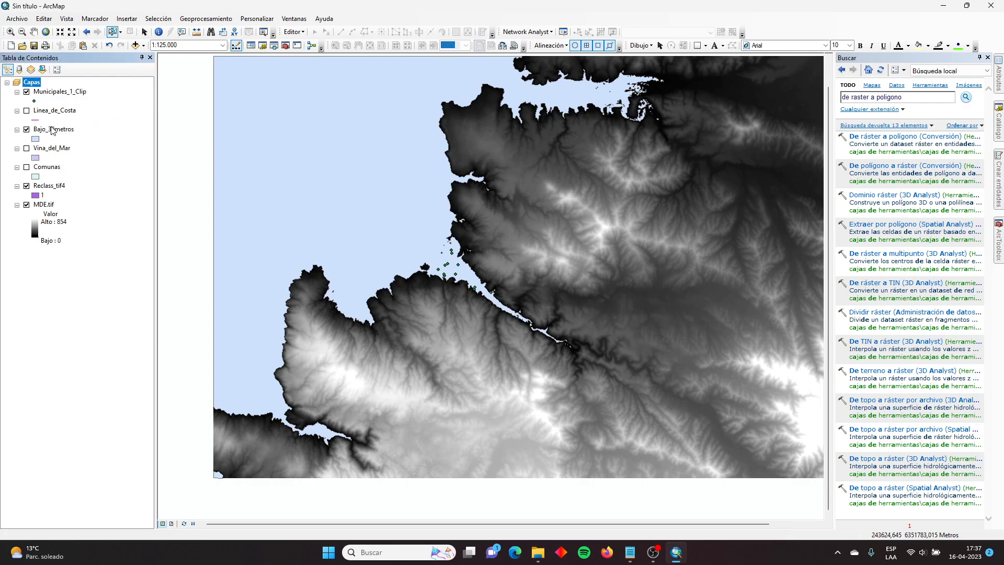
left_click(17, 130)
left_click(26, 129)
left_click(26, 176)
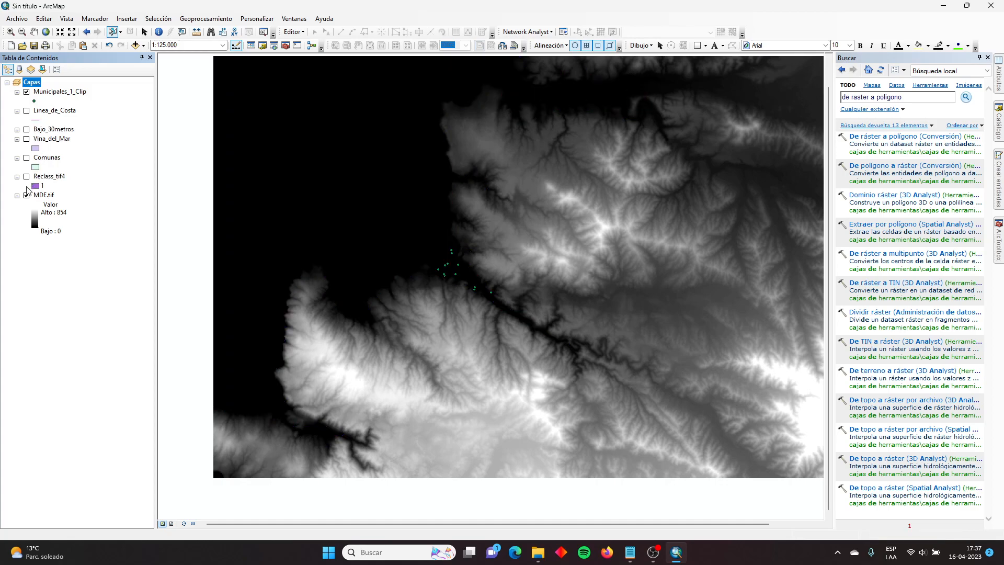
left_click(26, 195)
left_click(27, 111)
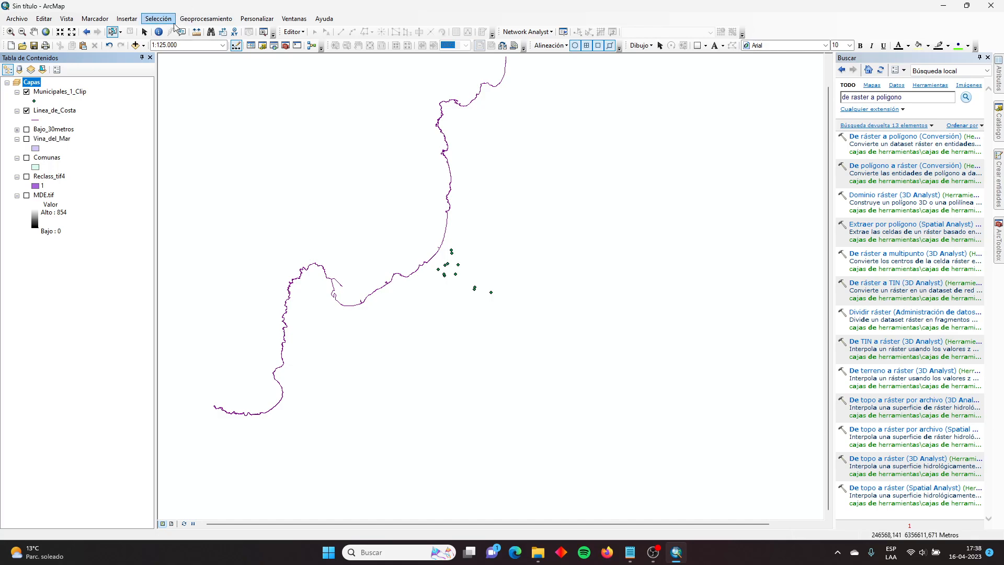
Step: Search the tools for "buffer" and open Zona de influencia (Análisis)
left_click(207, 19)
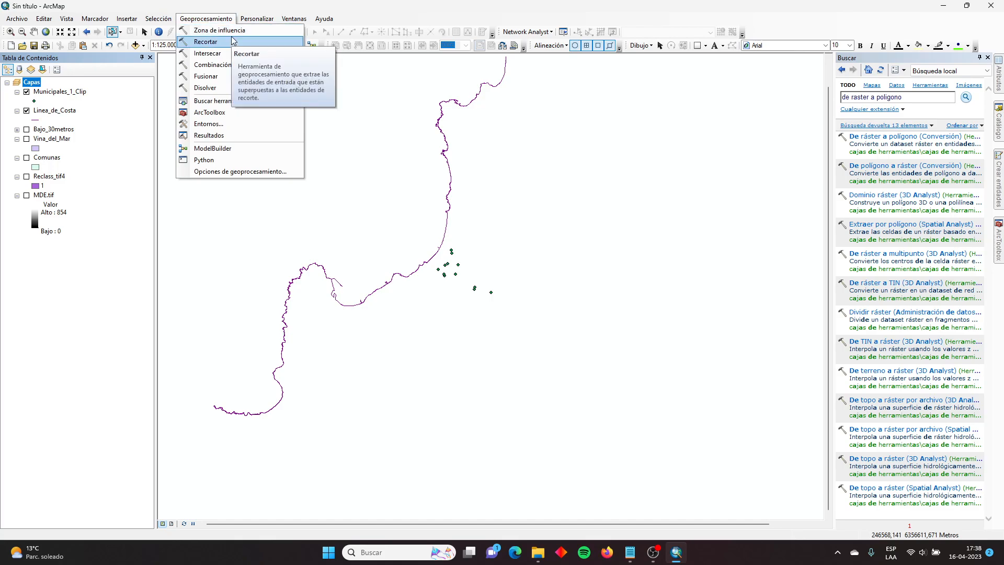
left_click(752, 93)
type("buffer")
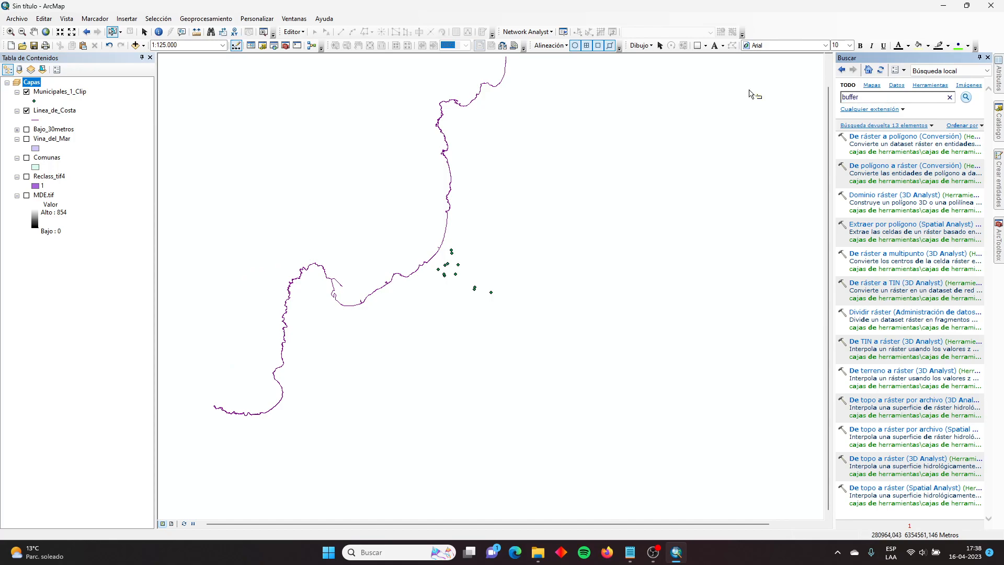
key("Return")
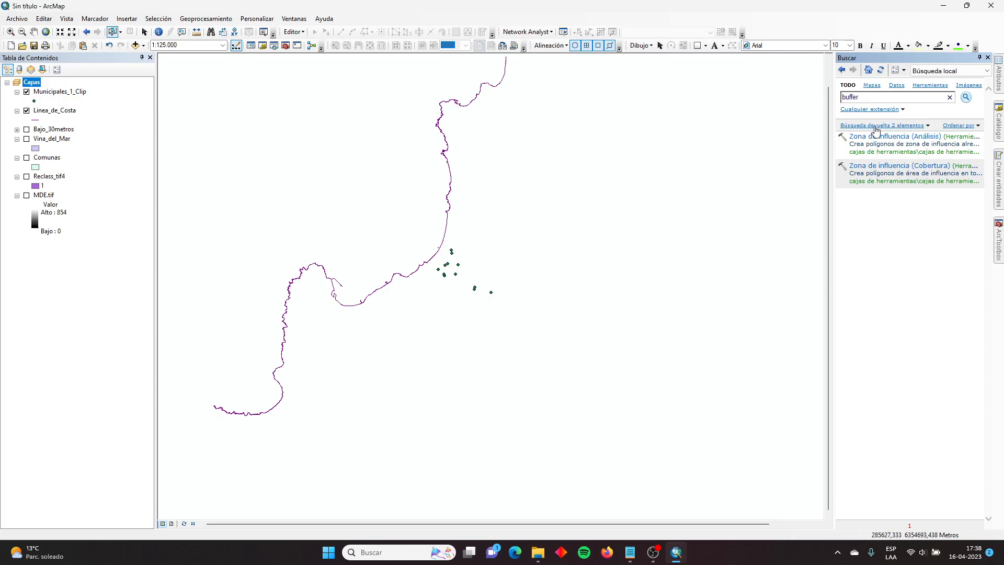
left_click(887, 137)
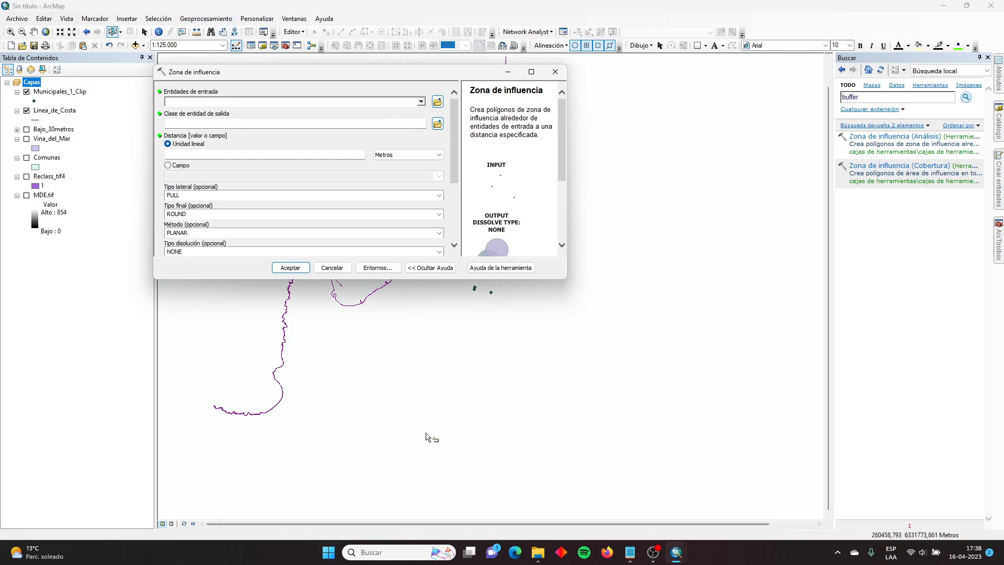
Step: Buffer Linea_de_Costa by a linear distance of 2500 Metros, keeping Linea_de_Costa_Buffer in Default.gdb as the output
left_click_drag(562, 128, 559, 59)
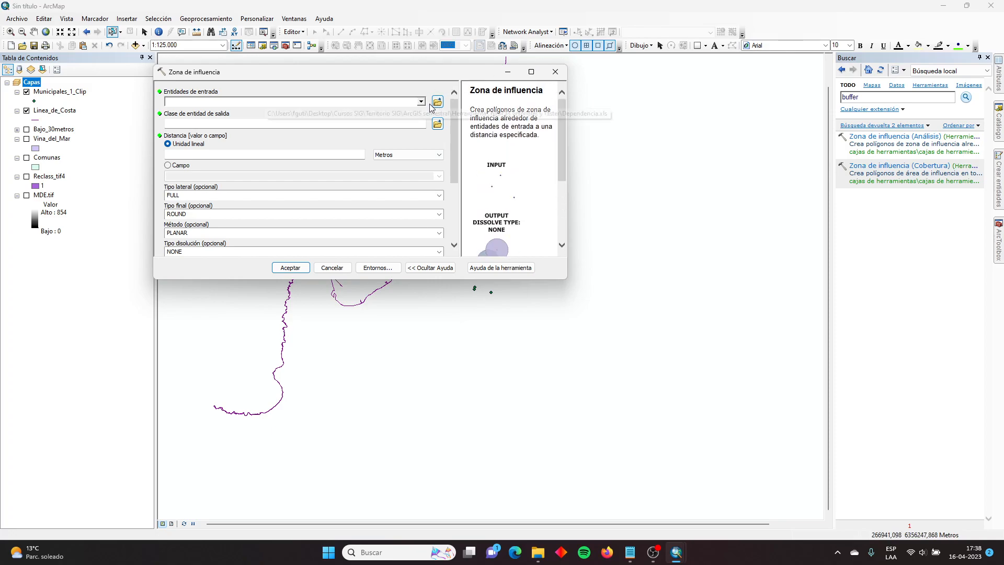
left_click(421, 101)
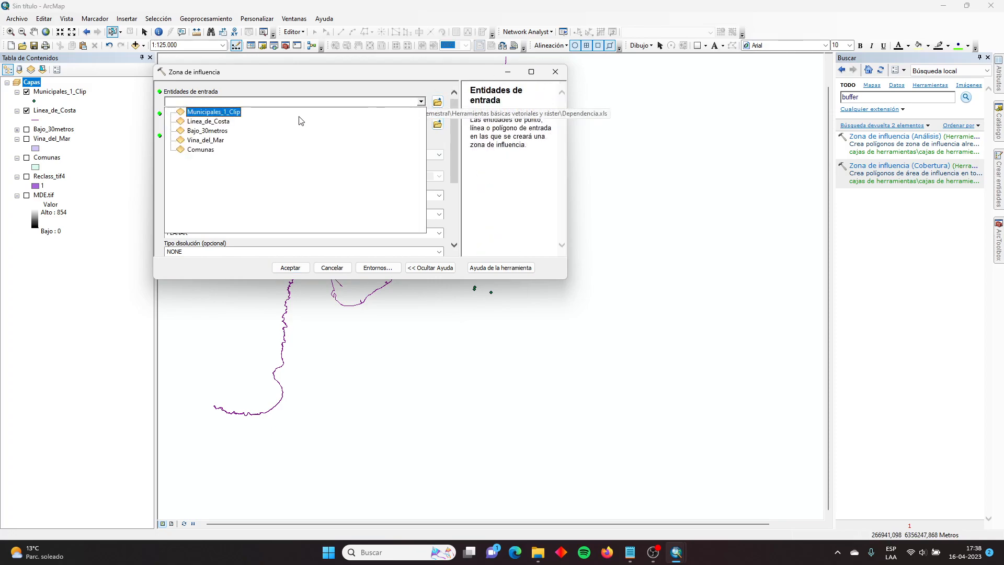
left_click(226, 122)
left_click_drag(377, 126, 287, 125)
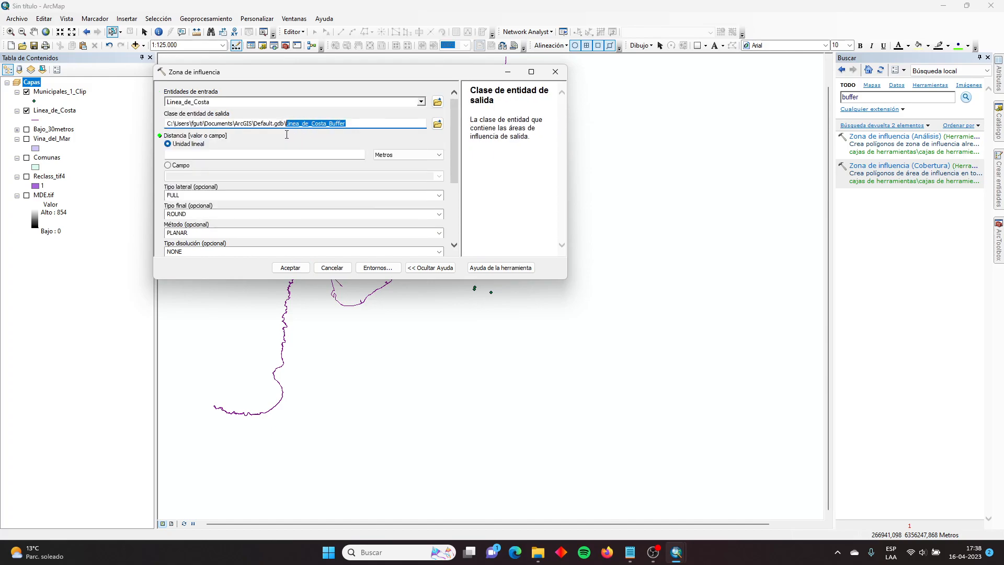
left_click(328, 153)
type("2500")
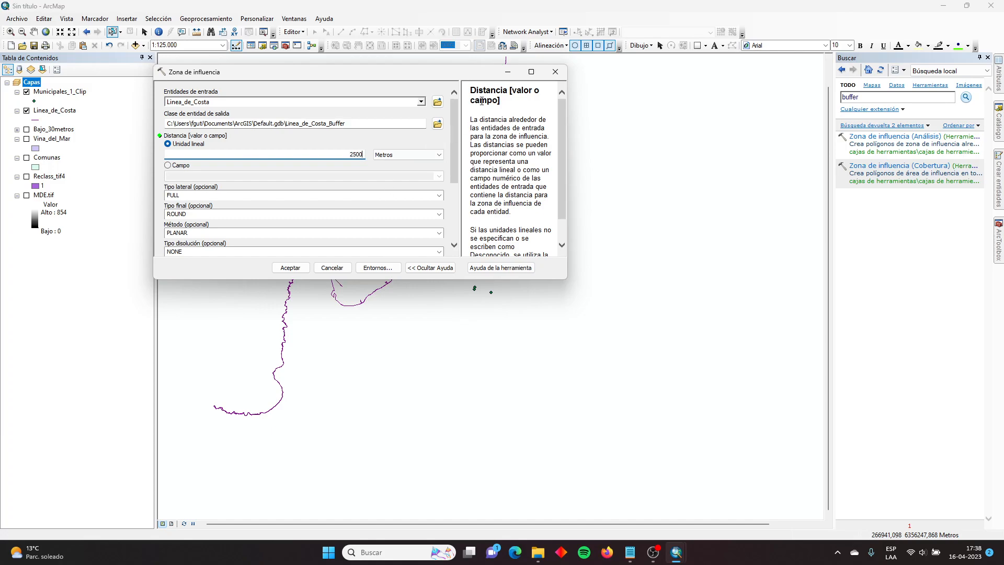
left_click_drag(452, 130, 449, 97)
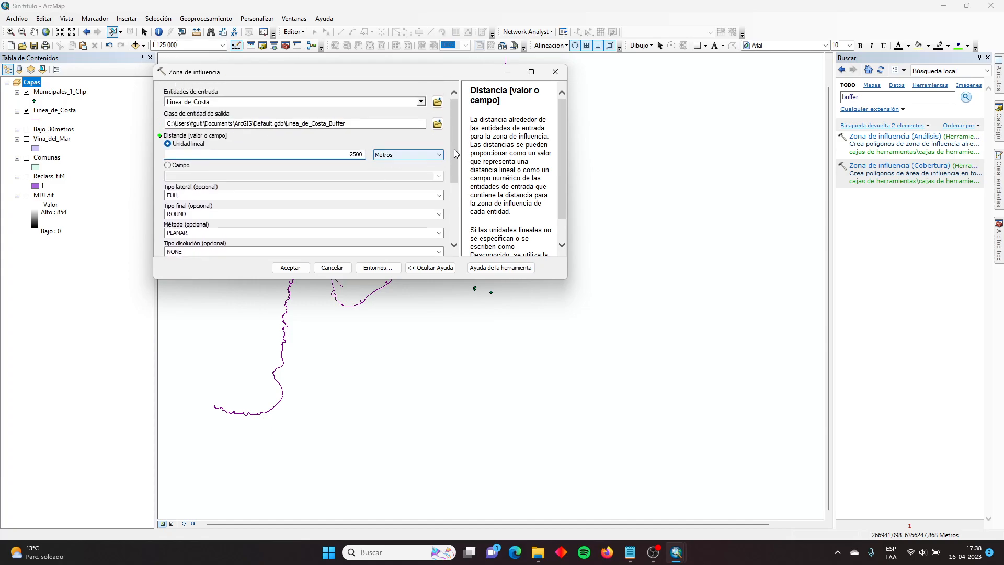
mouse_move(455, 152)
left_mouse_down()
mouse_move(457, 194)
mouse_move(455, 149)
left_mouse_up()
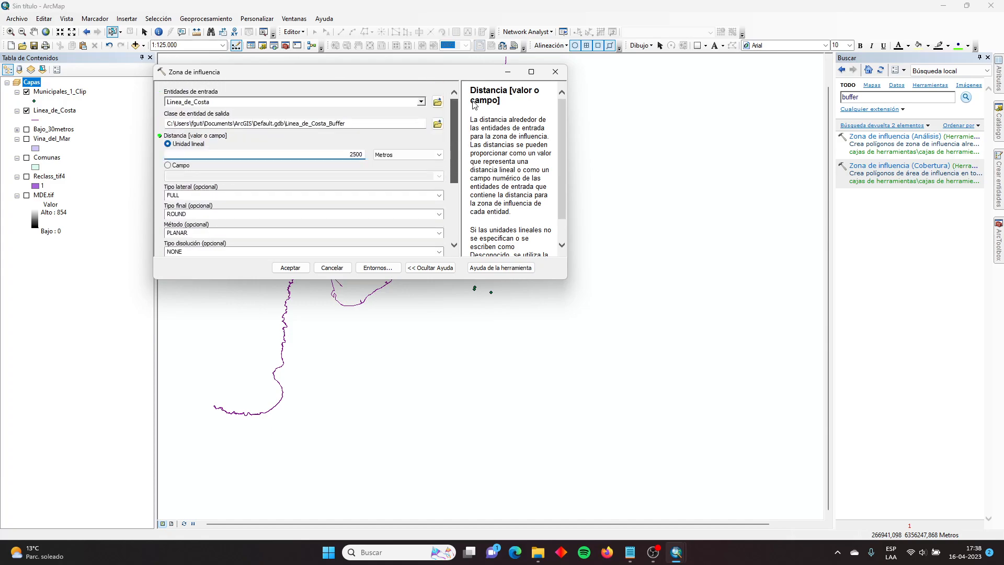
left_click(302, 270)
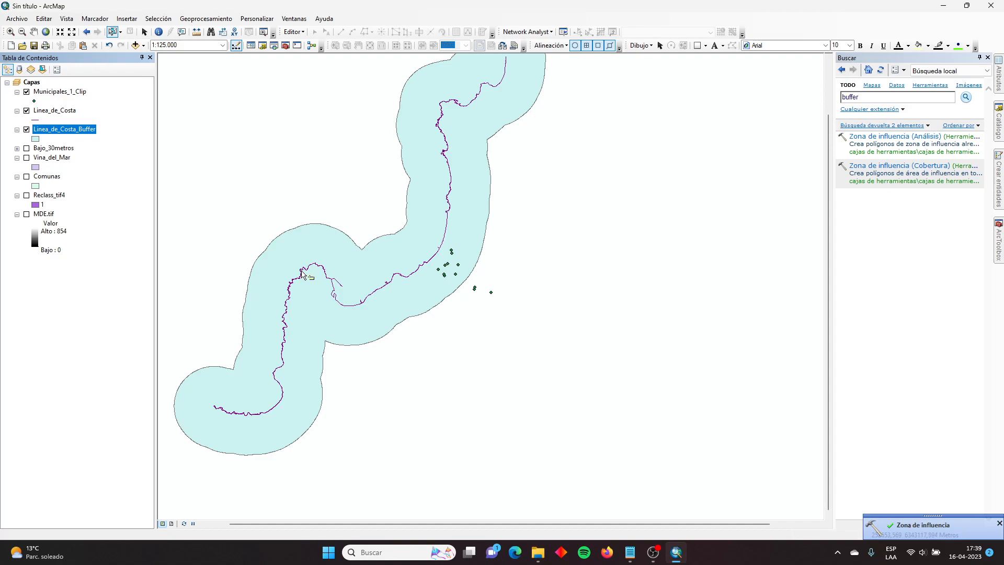
Step: Examine the attribute table of Linea_de_Costa to check how many features the coastline contains, and close it
right_click(52, 115)
left_click(76, 141)
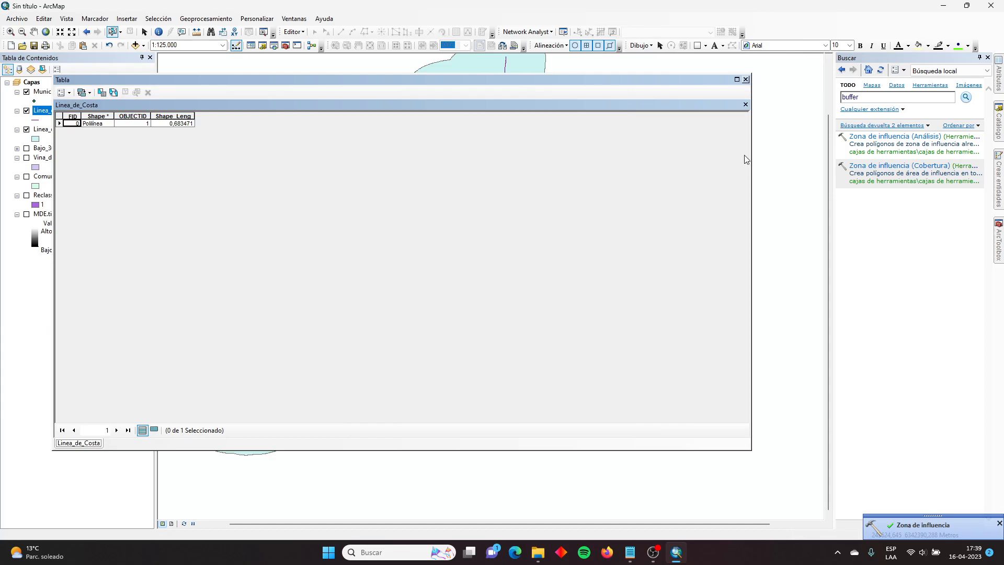
left_click(745, 79)
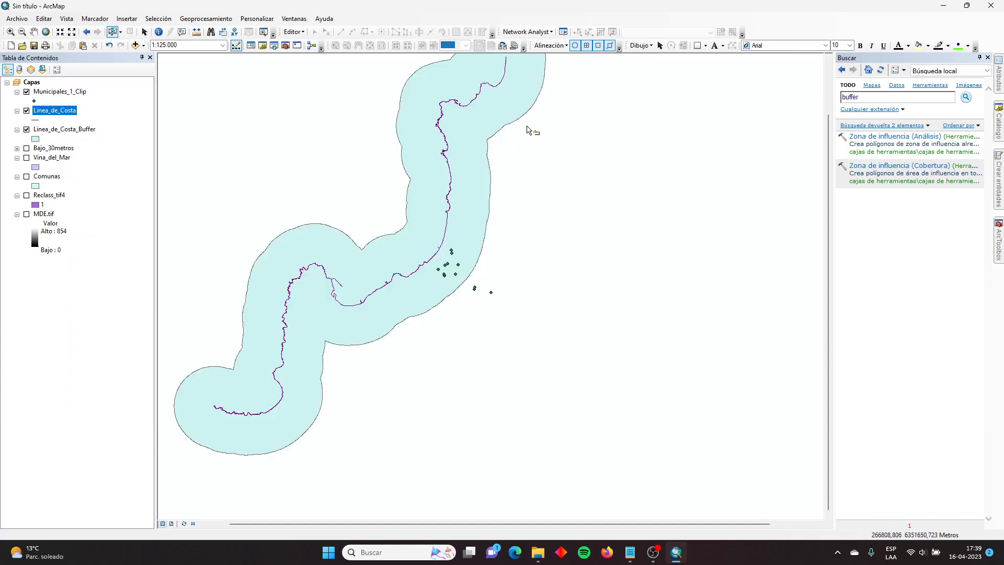
scroll(534, 217, "up", 1)
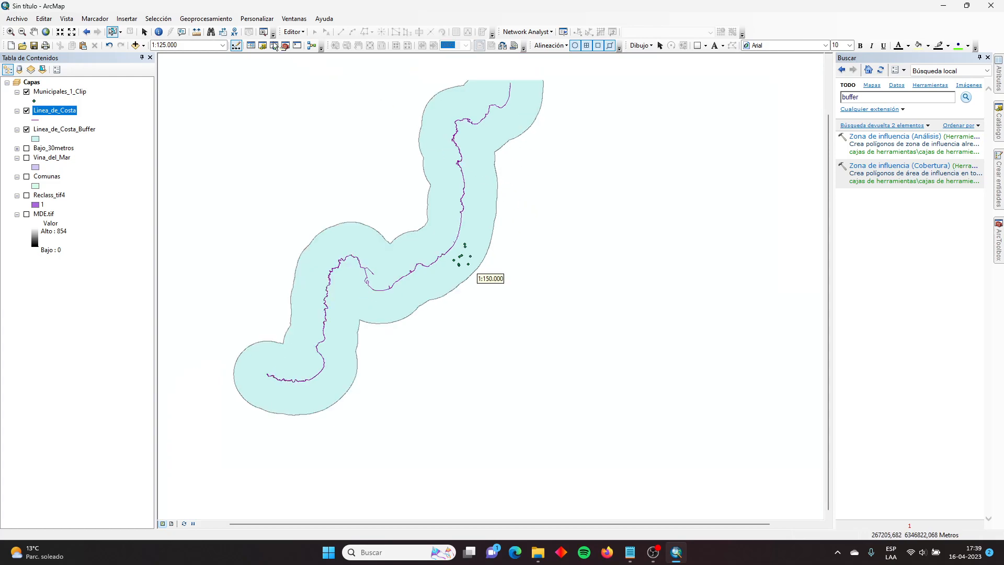
left_click(225, 19)
left_click(277, 63)
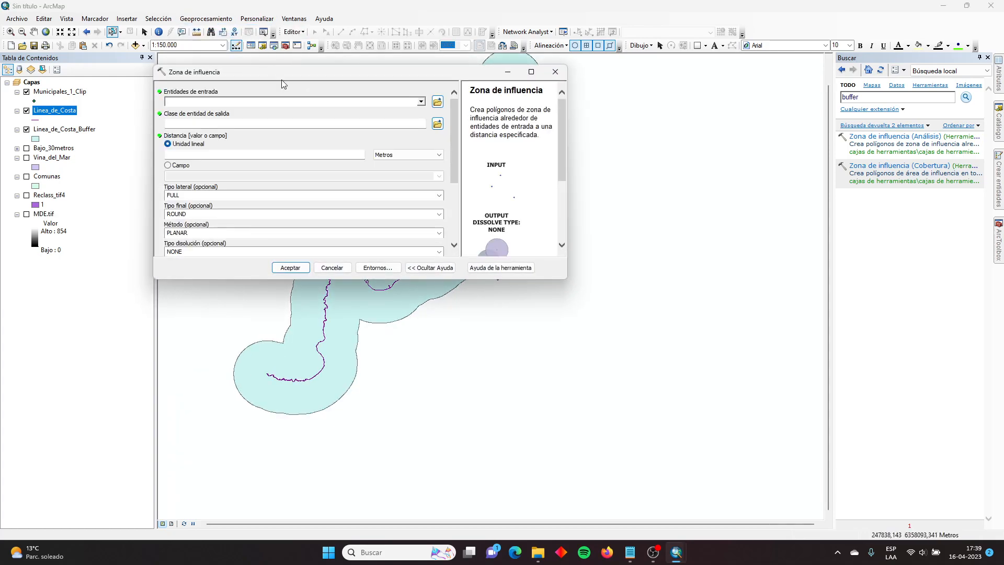
left_click(418, 99)
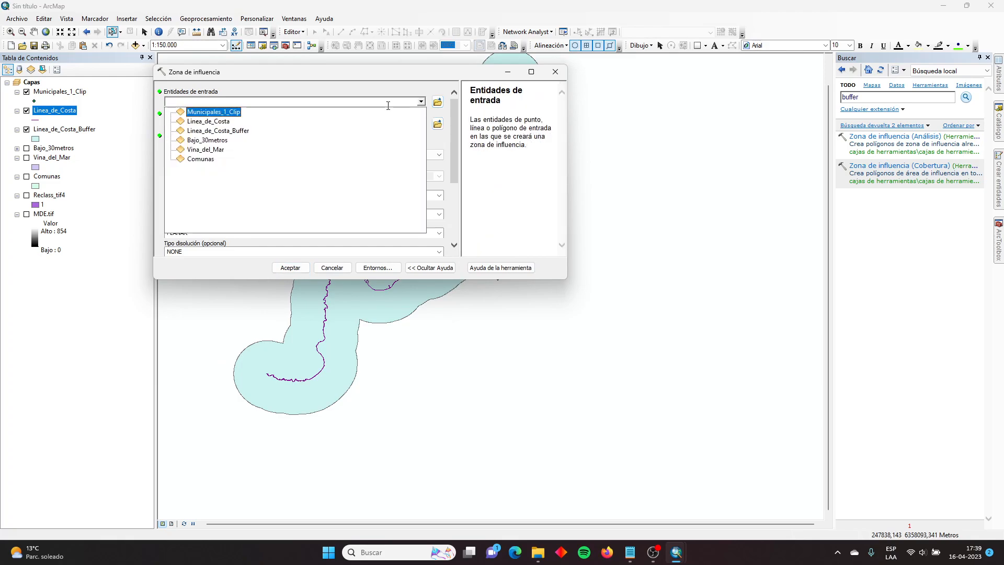
left_click(228, 122)
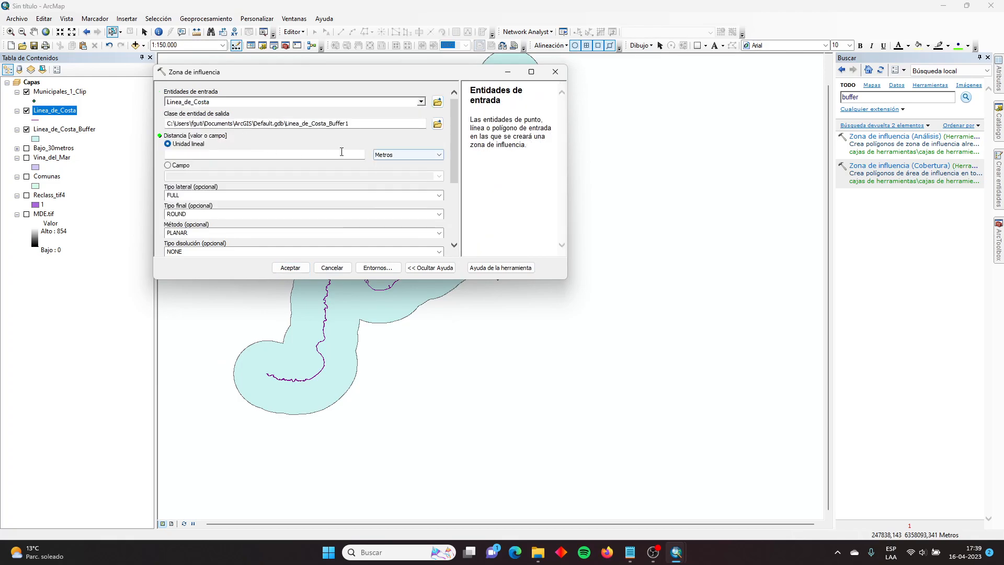
left_click(306, 153)
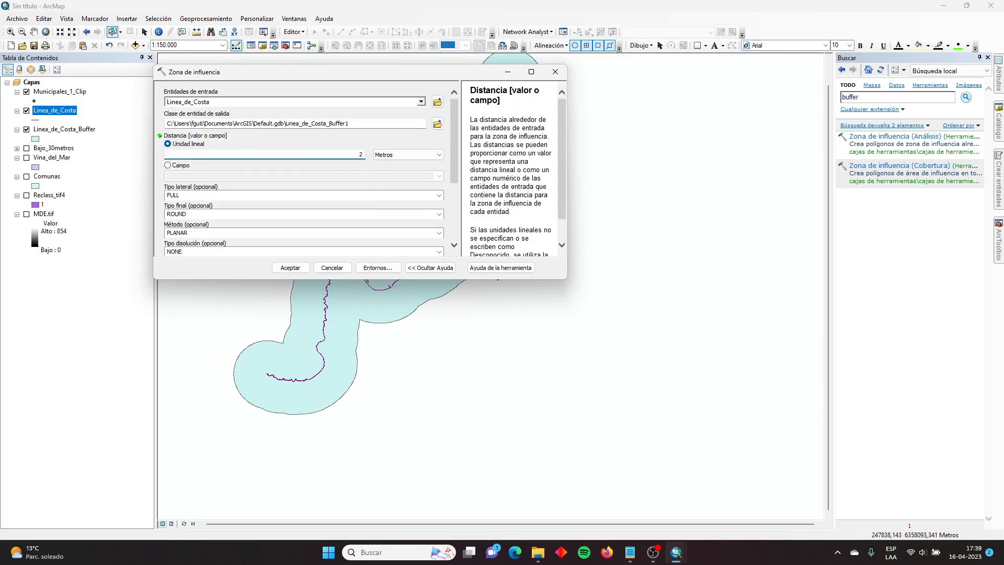
left_click_drag(453, 145, 468, 195)
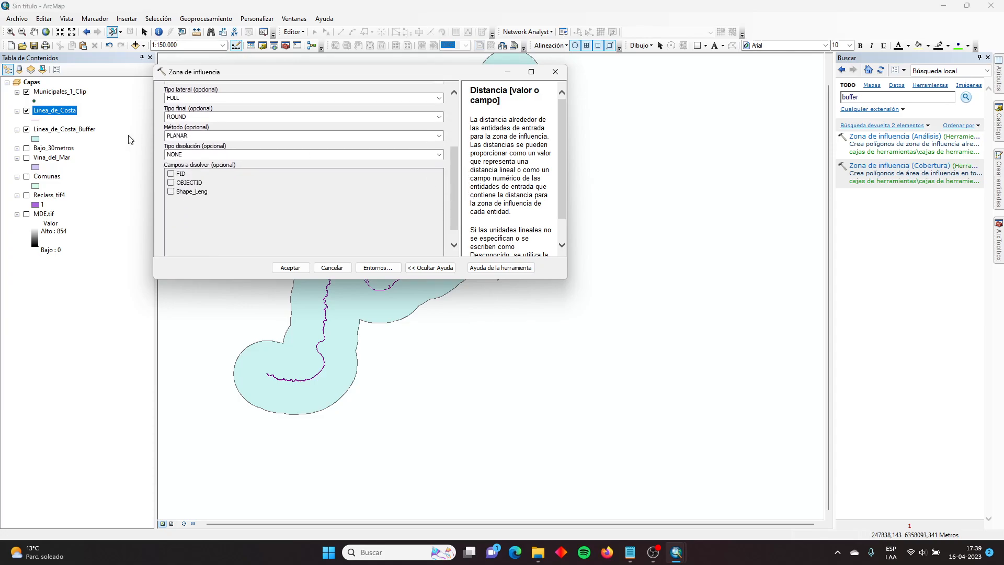
left_click(439, 155)
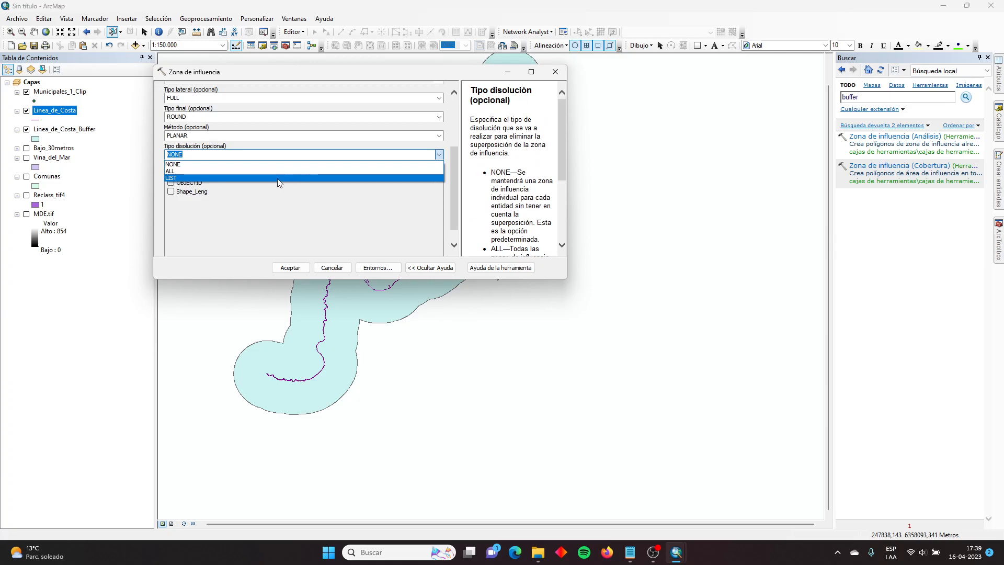
left_click(266, 171)
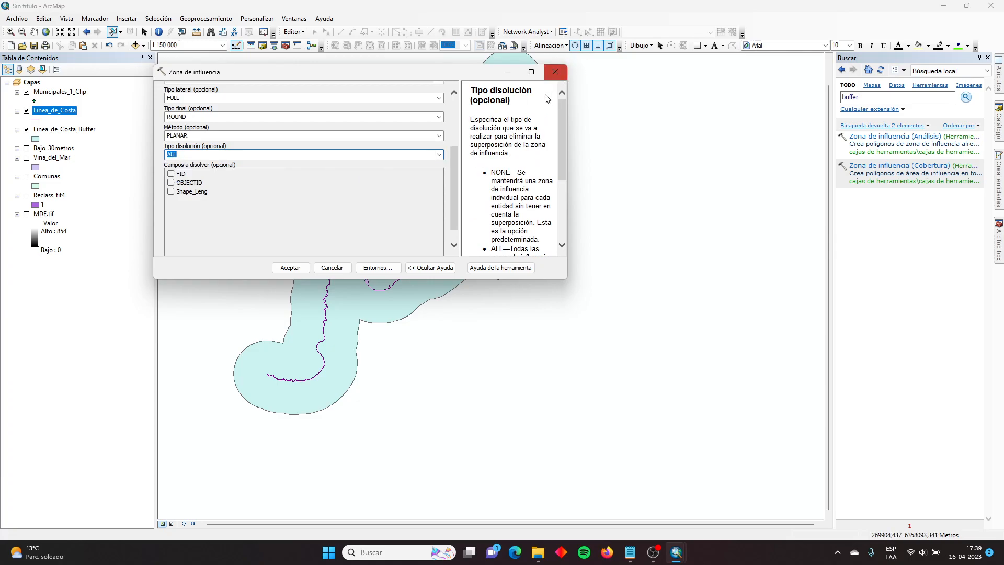
left_click_drag(456, 160, 470, 104)
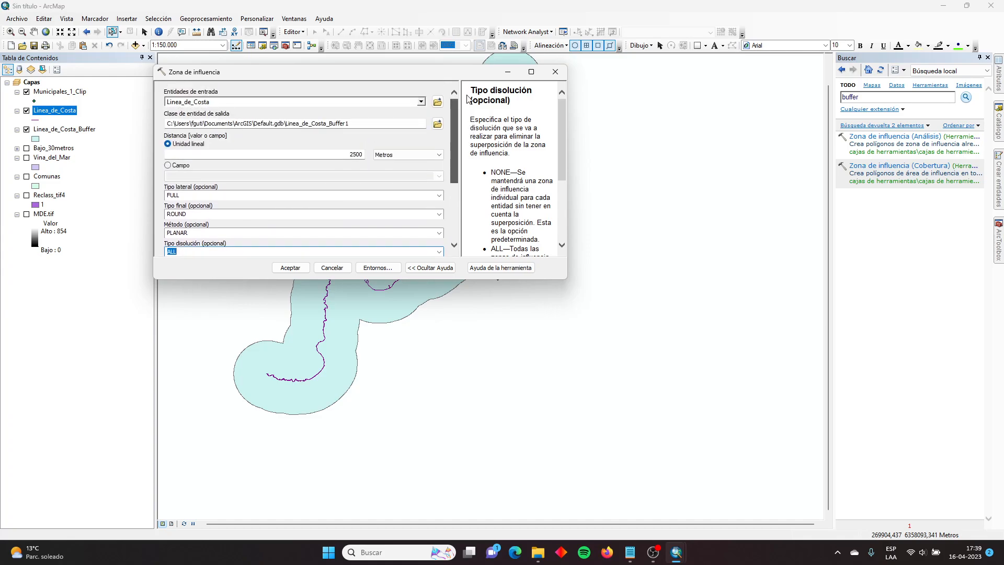
left_click(395, 155)
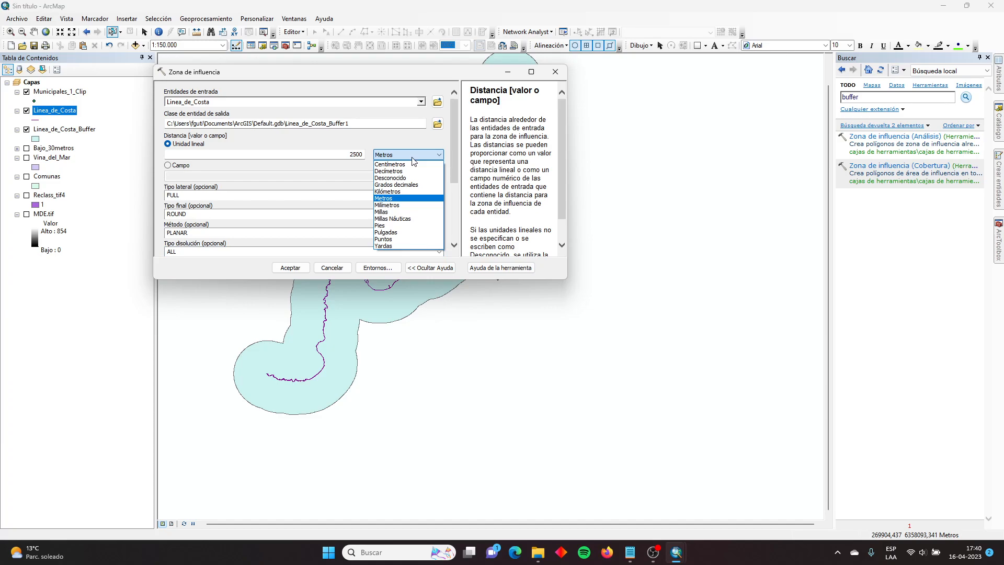
left_click(293, 155)
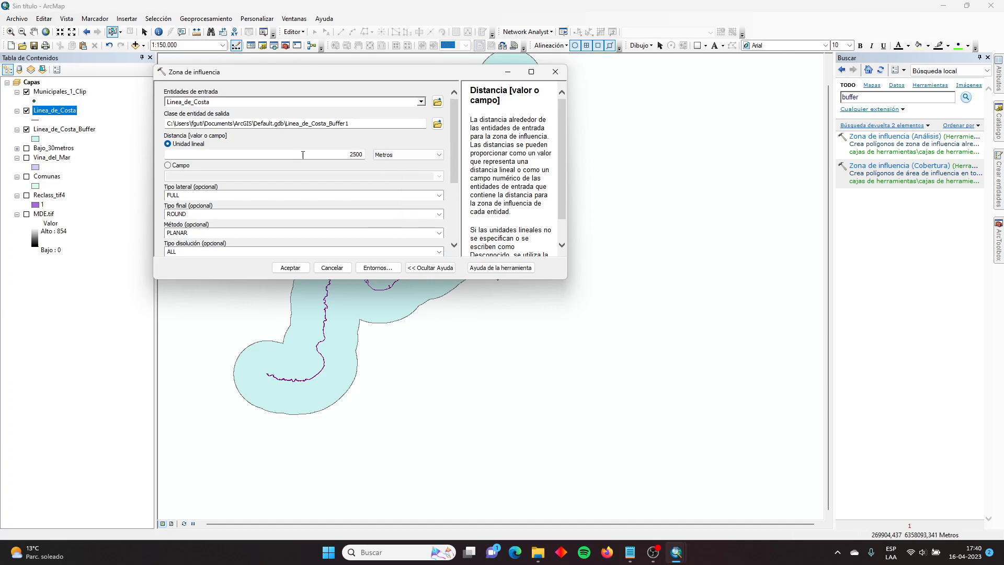
left_click(408, 155)
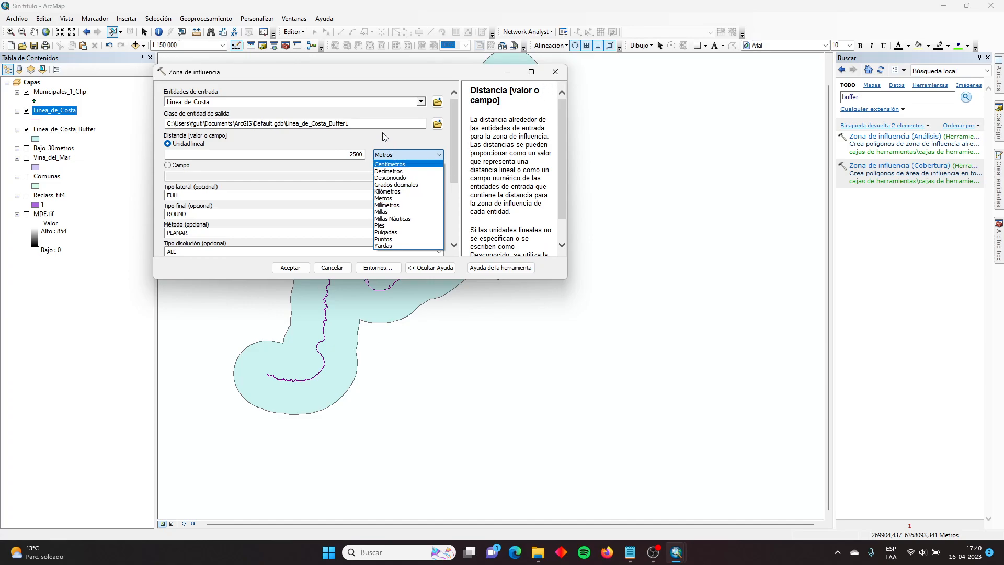
left_click(549, 76)
left_click(549, 76)
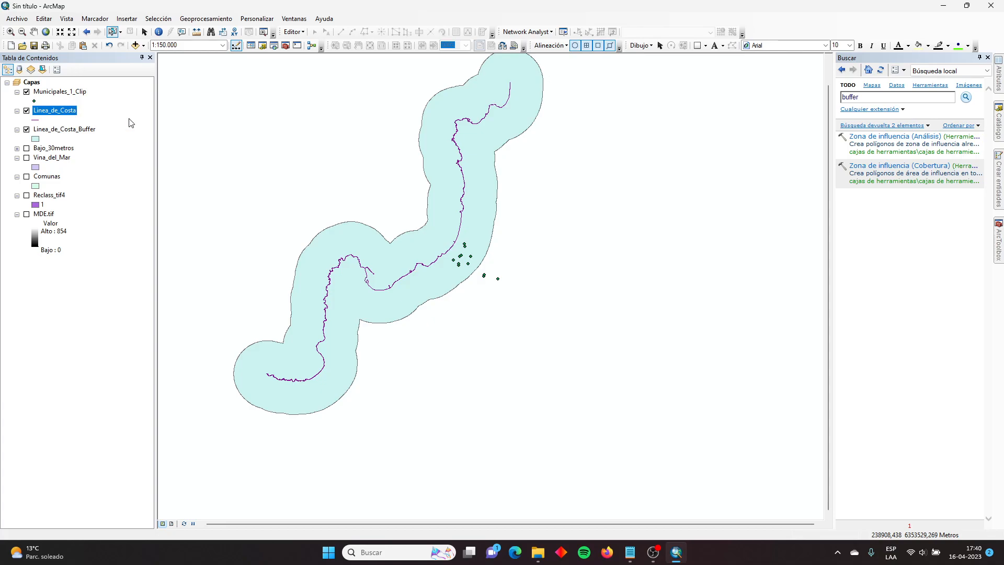
left_click_drag(907, 99, 727, 96)
type("reproyectar")
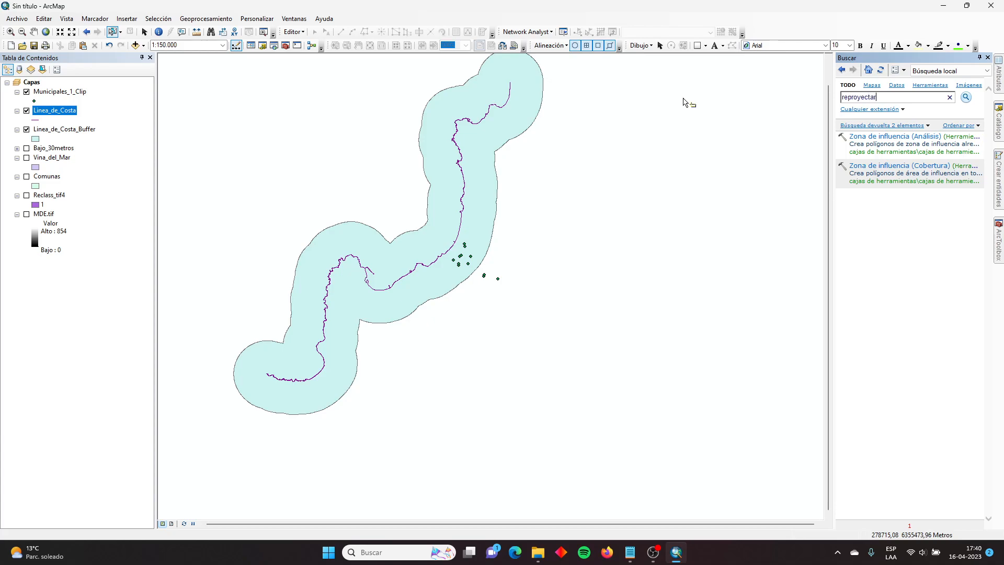
key("Return")
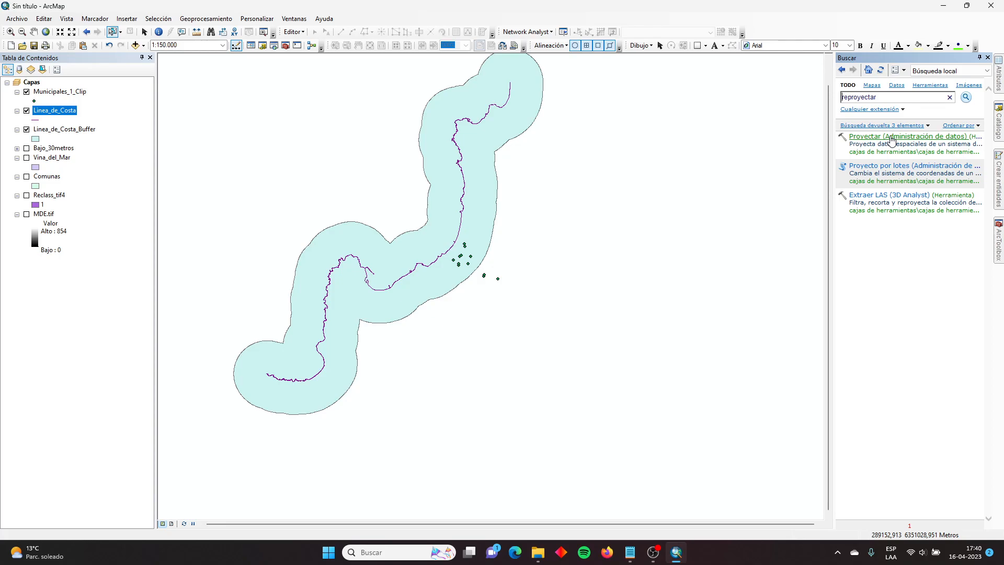
left_click(892, 138)
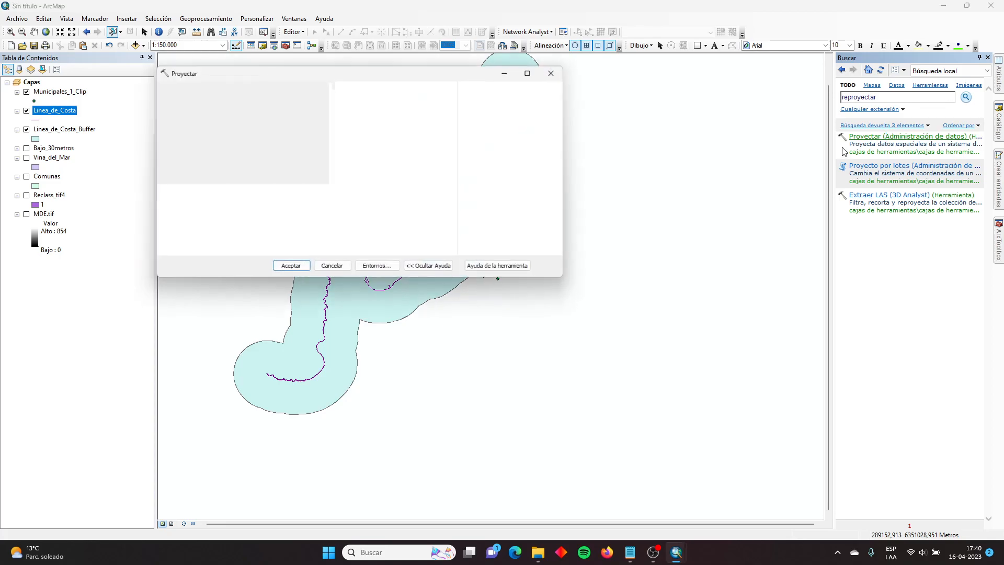
left_click(421, 101)
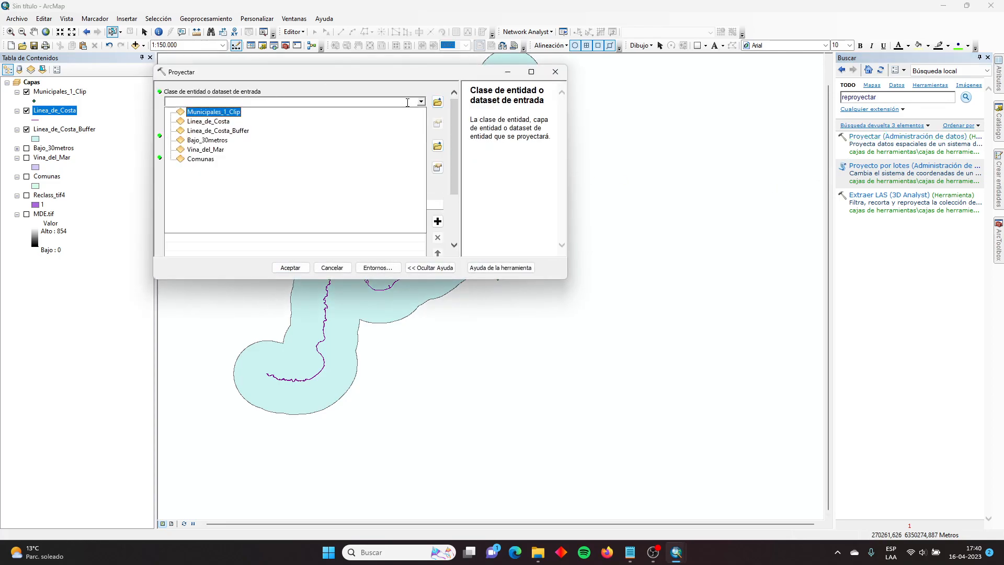
left_click(217, 121)
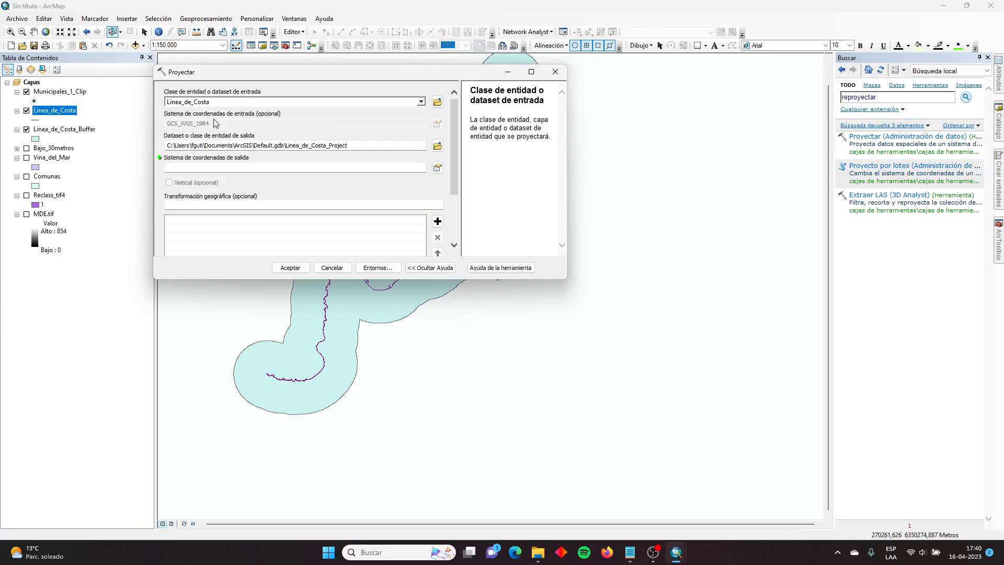
left_click(437, 168)
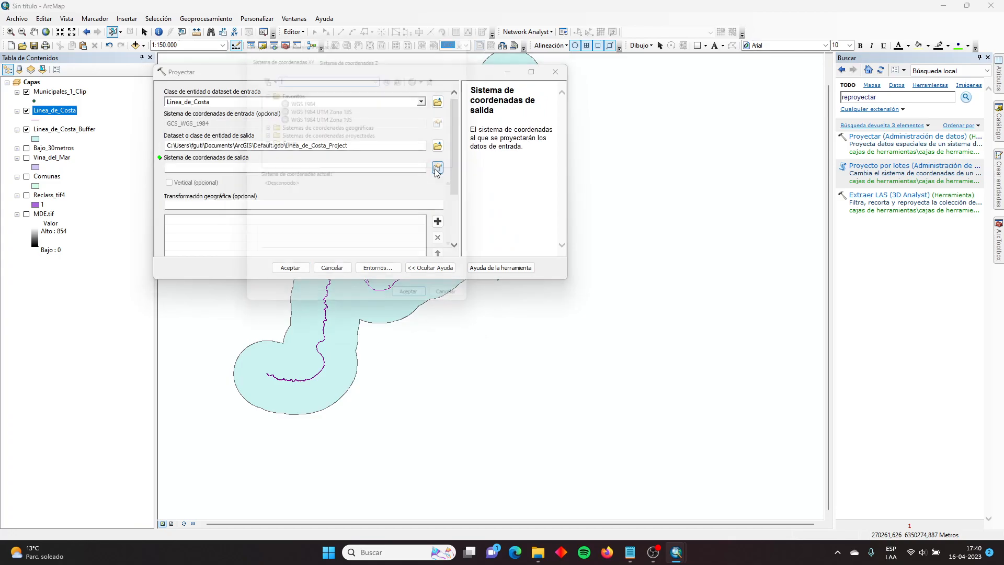
left_click(346, 106)
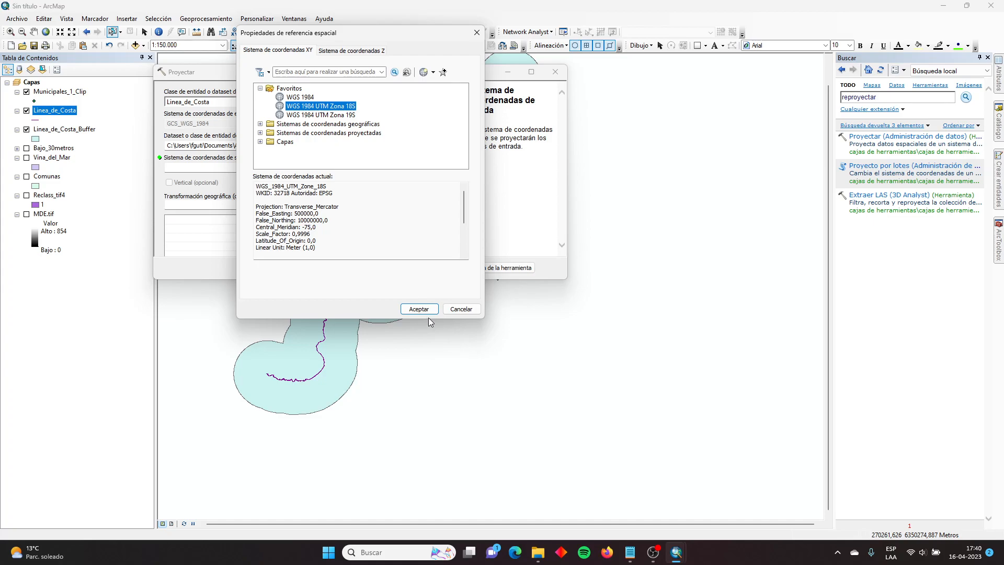
left_click(348, 115)
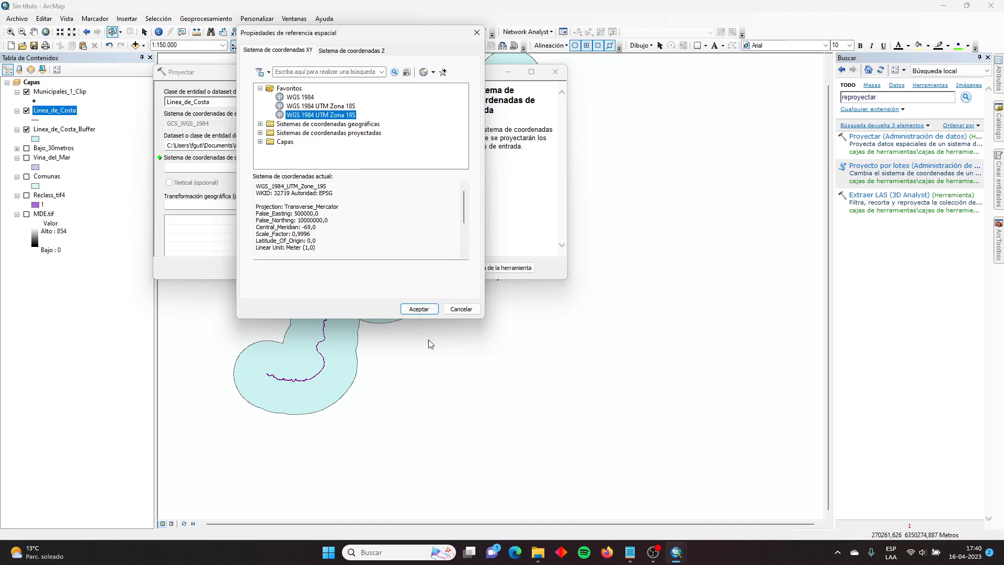
left_click(417, 309)
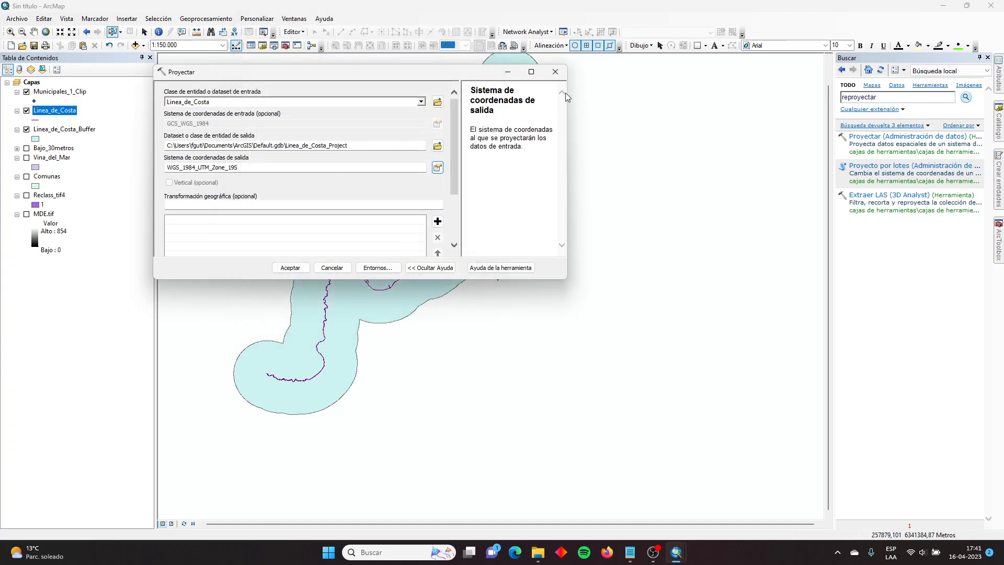
left_click(556, 72)
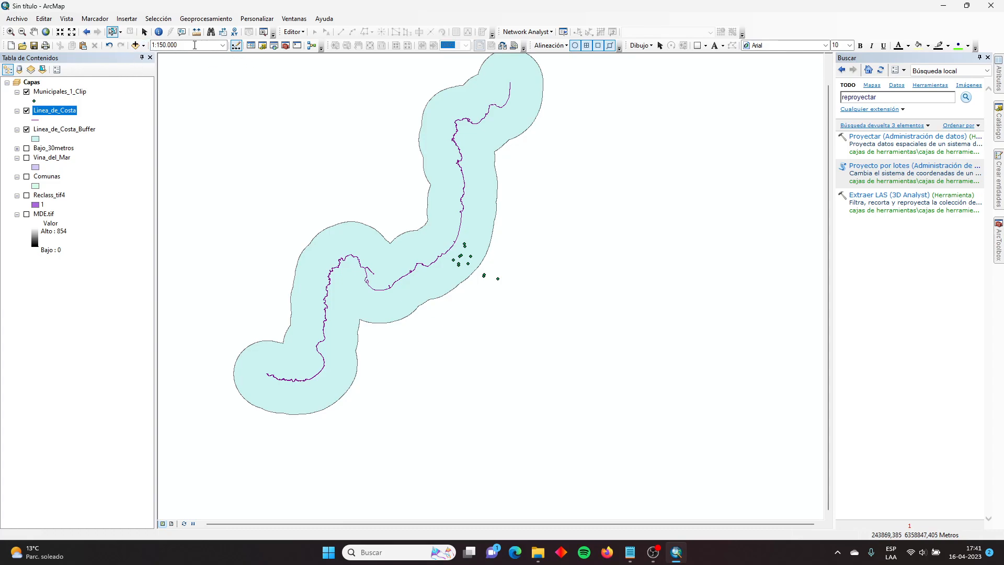
Step: Set up a Recortar geoprocessing operation with Municipales_1_Clip as the input entities and Linea_de_Costa_Buffer as the clip entities
left_click(34, 31)
left_click_drag(494, 210, 509, 276)
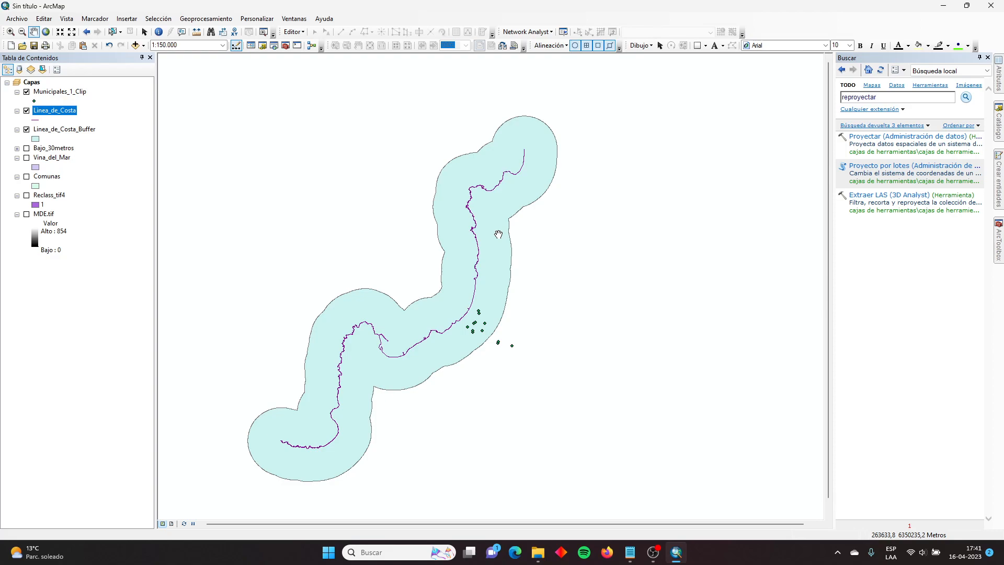
left_click(220, 18)
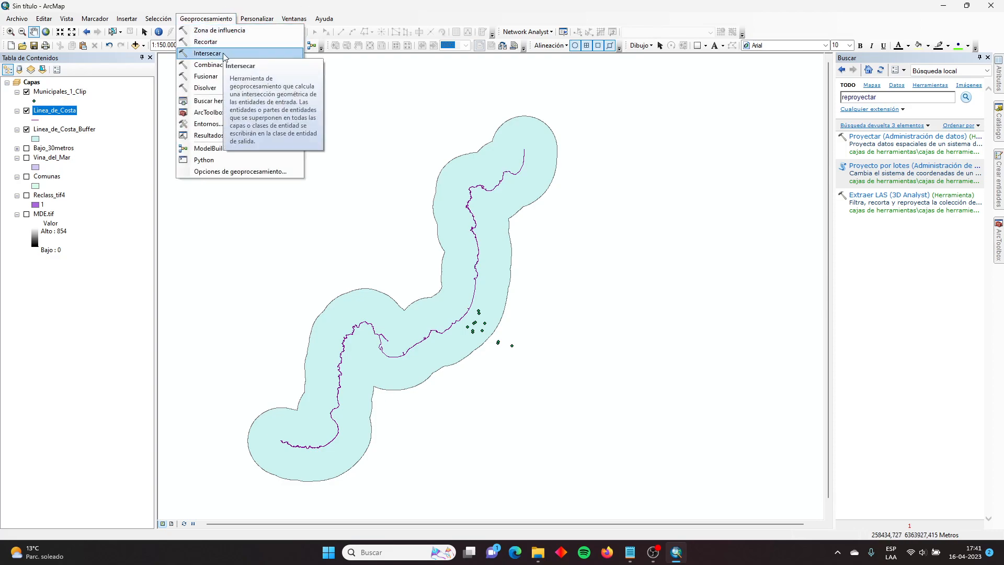
left_click(222, 42)
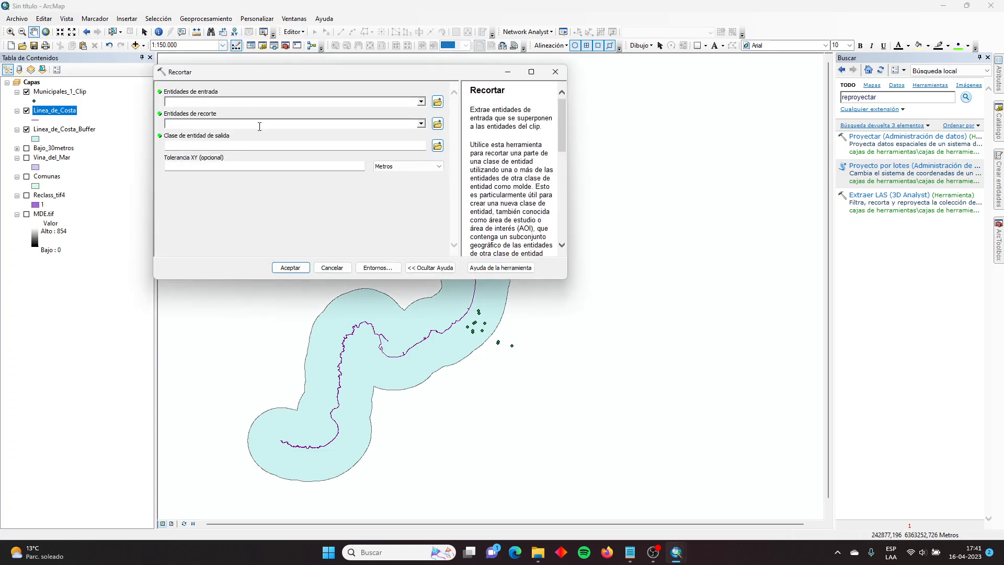
left_click(421, 102)
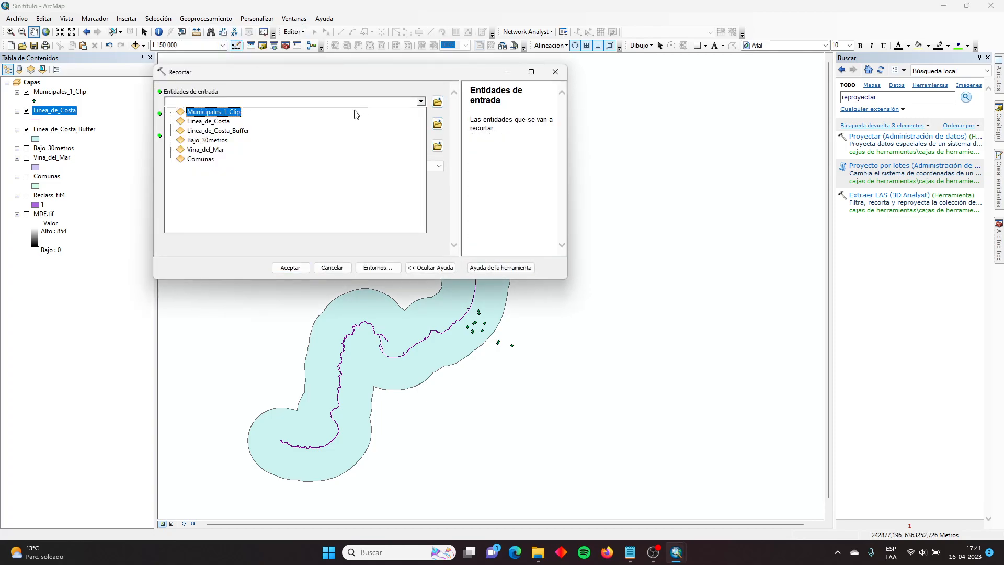
left_click(232, 115)
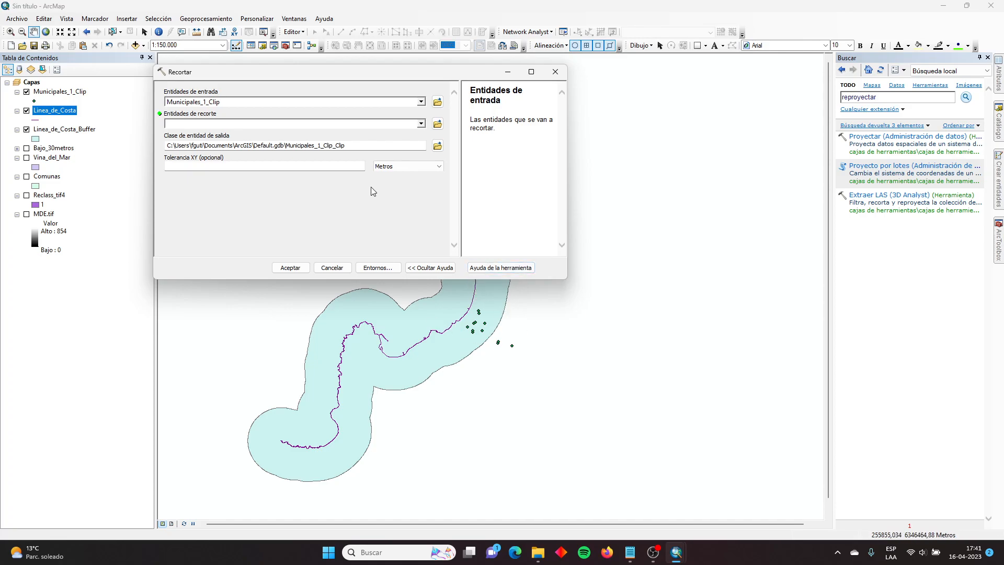
left_click(424, 124)
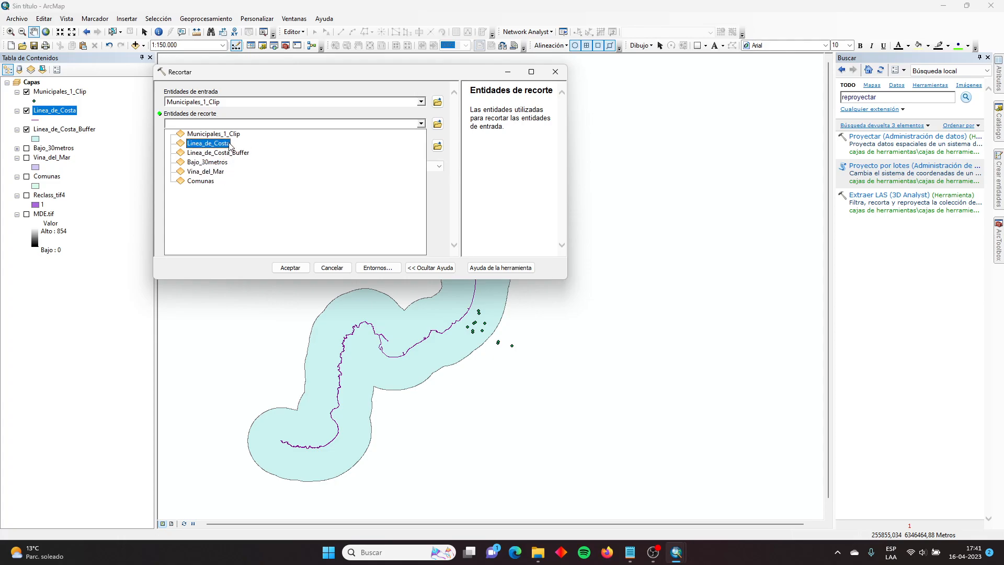
left_click(236, 152)
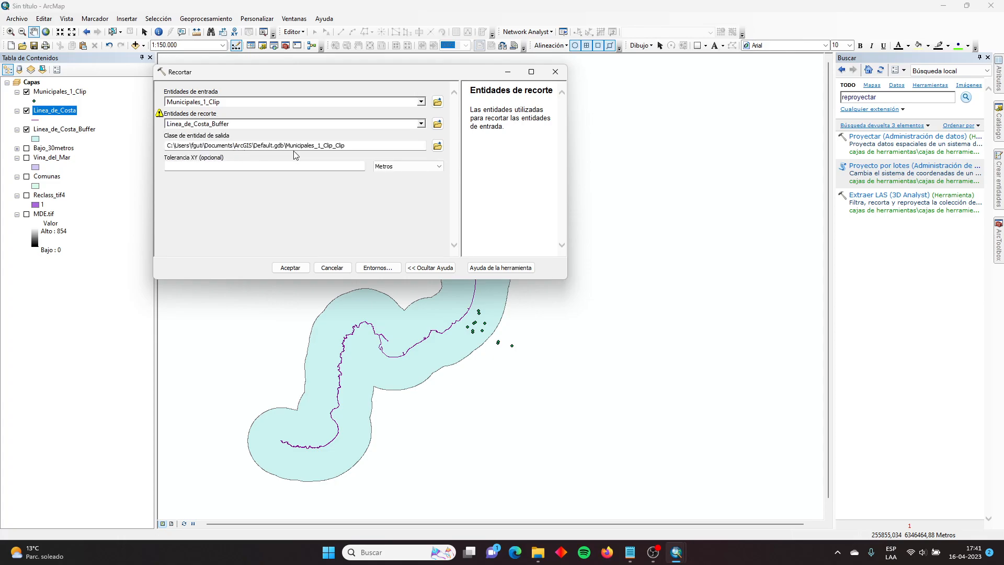
Step: Name the clip's output feature class RESULTADO in the Herramientas básicas vetoriales folder and run the clip
mouse_move(162, 119)
left_click_drag(447, 81, 676, 73)
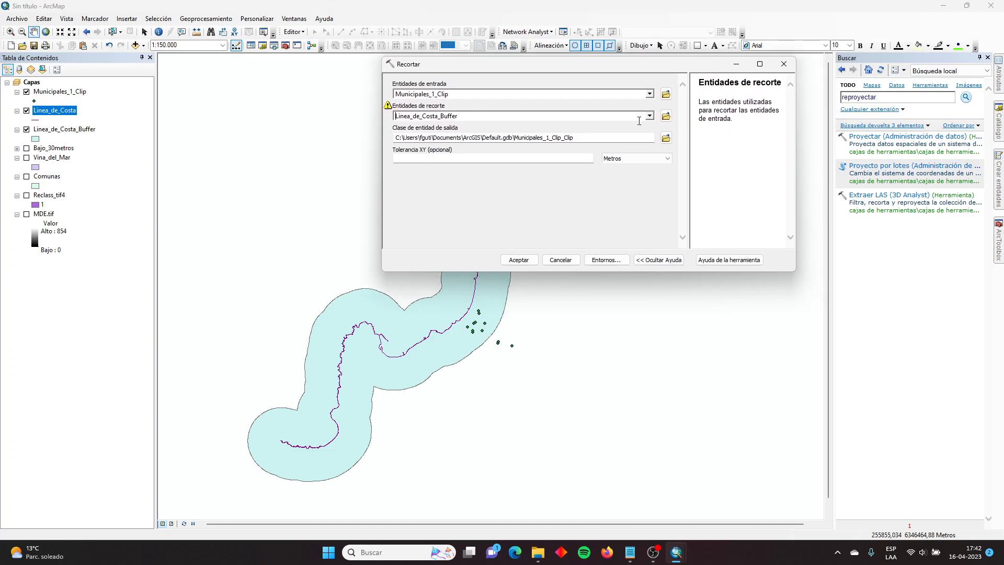
left_click(665, 138)
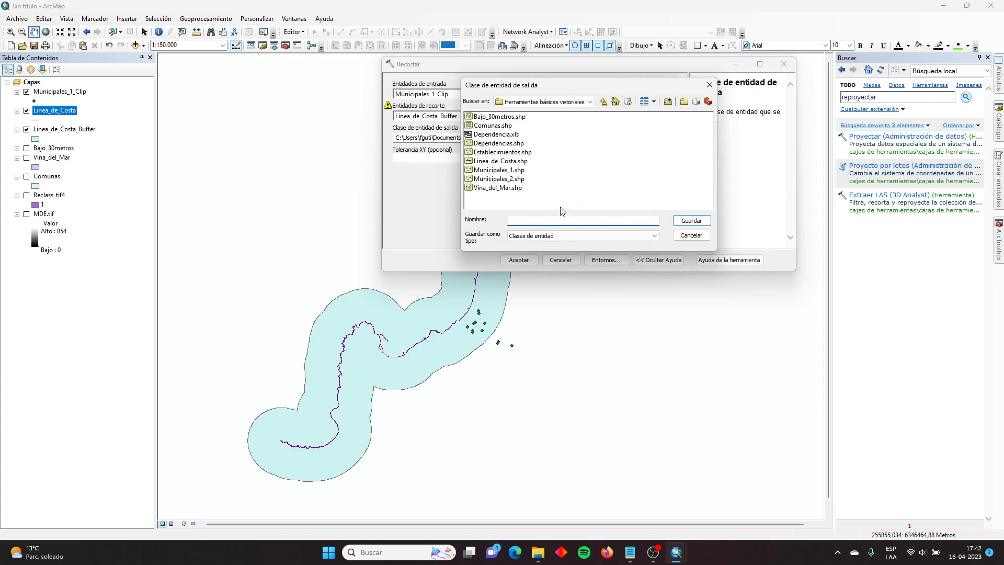
type("RESULTADO")
left_click(689, 220)
left_click(517, 260)
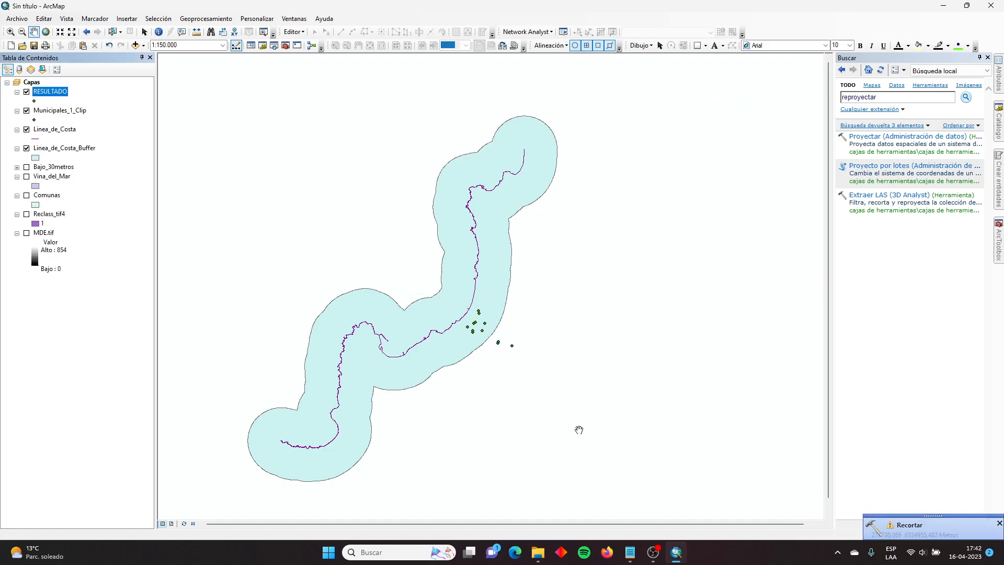
Step: Hide the Municipales_1_Clip layer and view the messages of the finished clip
left_click(27, 111)
left_click(900, 526)
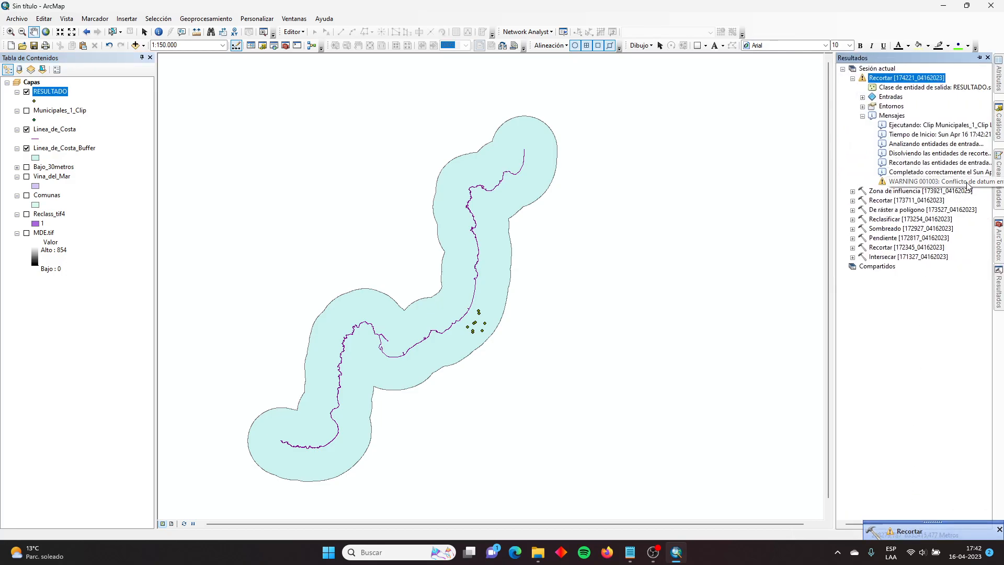
Step: Check the coordinate systems and datums of Linea_de_Costa_Buffer and Municipales_1_Clip in their source properties, restoring the tool search in between
right_click(61, 152)
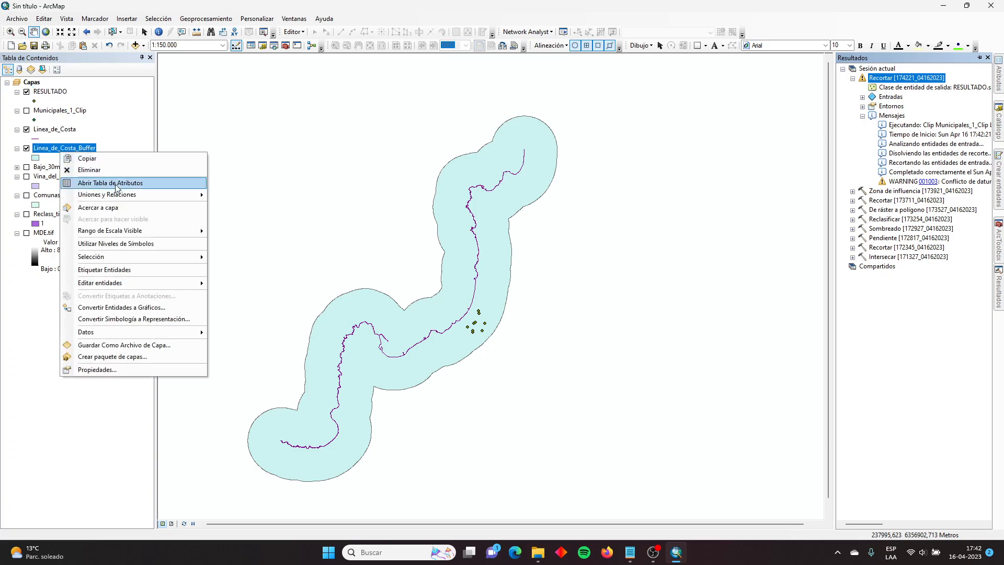
left_click(146, 370)
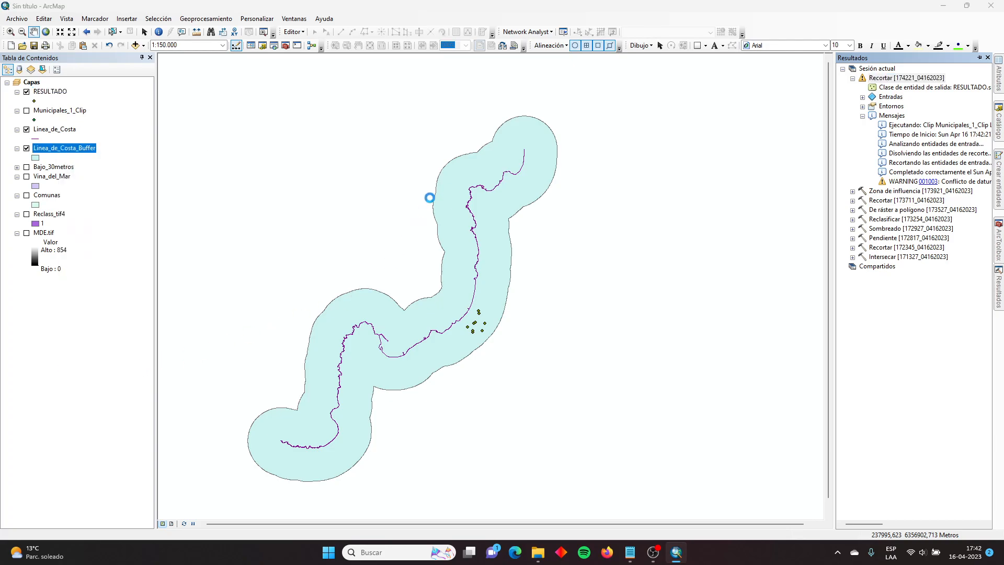
left_click_drag(531, 295, 563, 297)
left_click(670, 130)
key("ctrl+f")
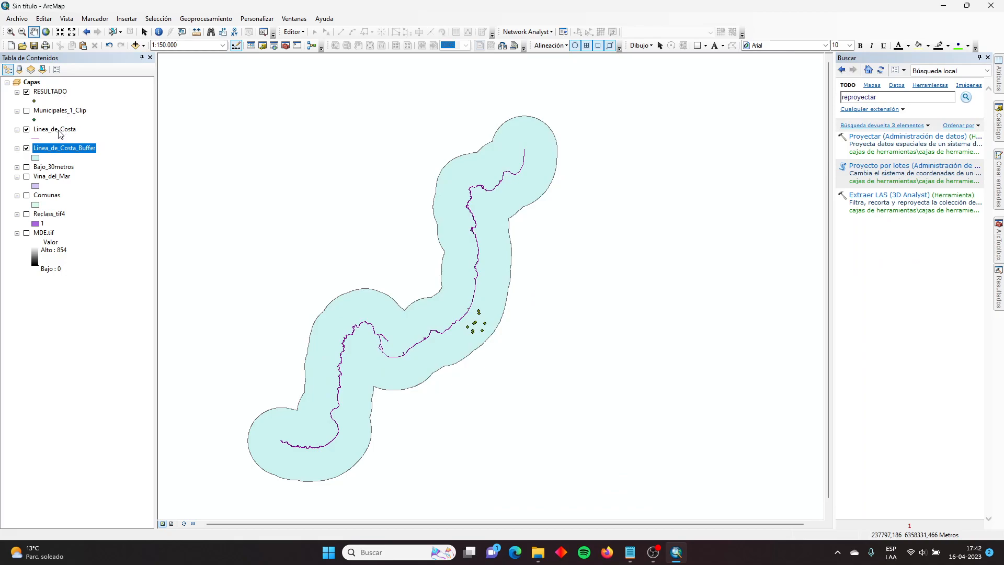
right_click(63, 112)
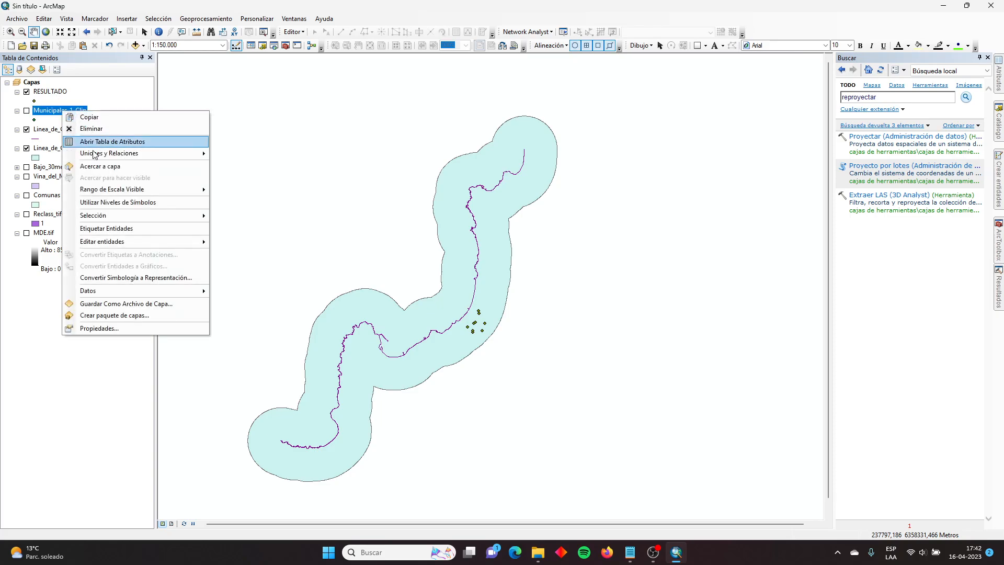
left_click(107, 329)
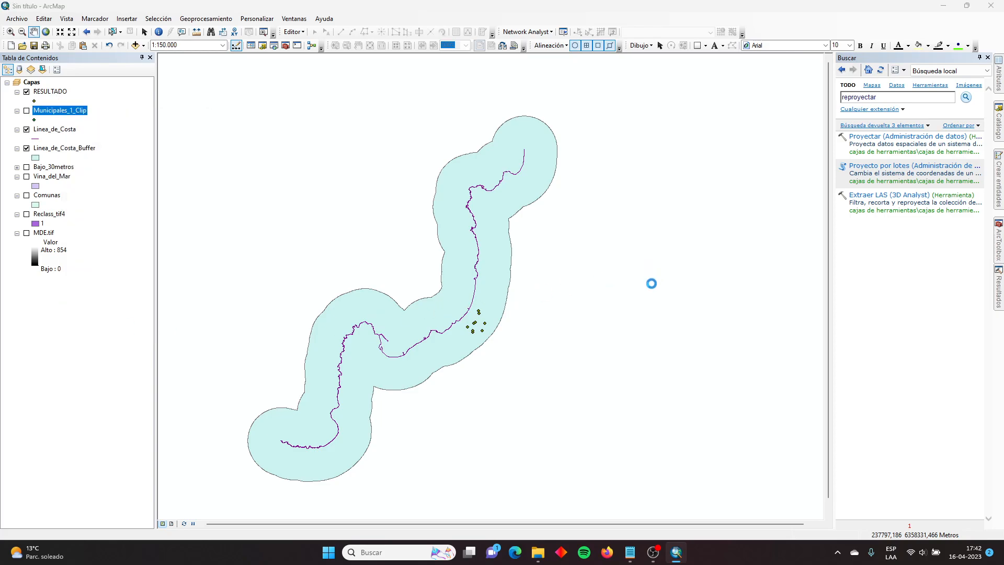
left_click_drag(519, 303, 523, 283)
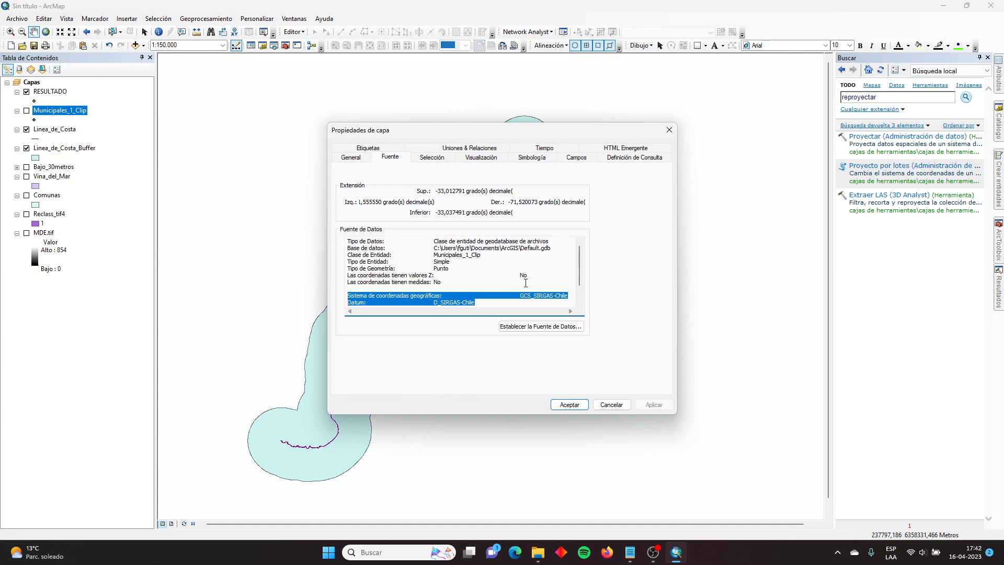
left_click(669, 129)
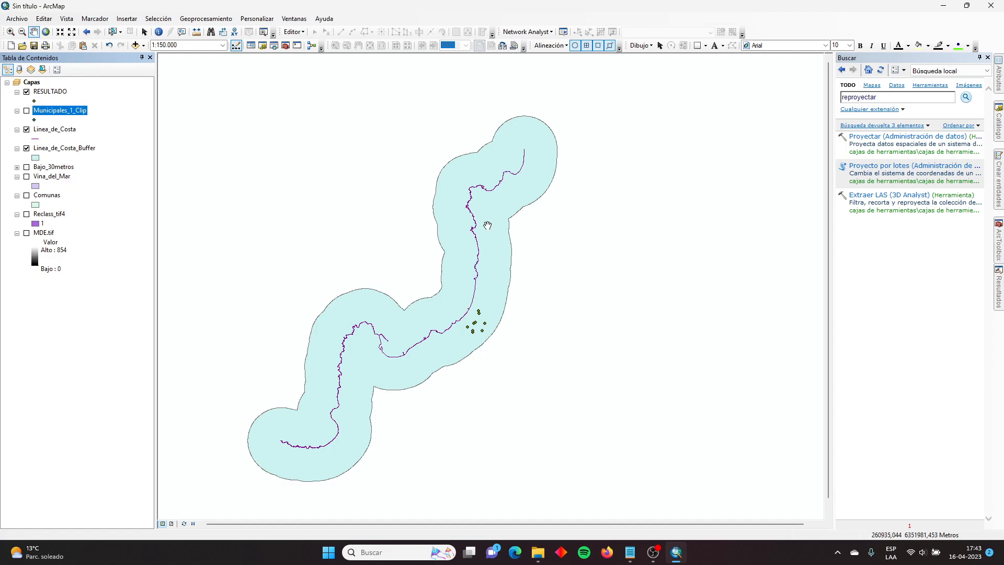
Step: Compare RESULTADO with Municipales_1_Clip on the map, and reread the location, elevation and distance criteria in the 01_ INSTRUCCIONES note in Notepad
left_click(26, 111)
left_click(50, 93)
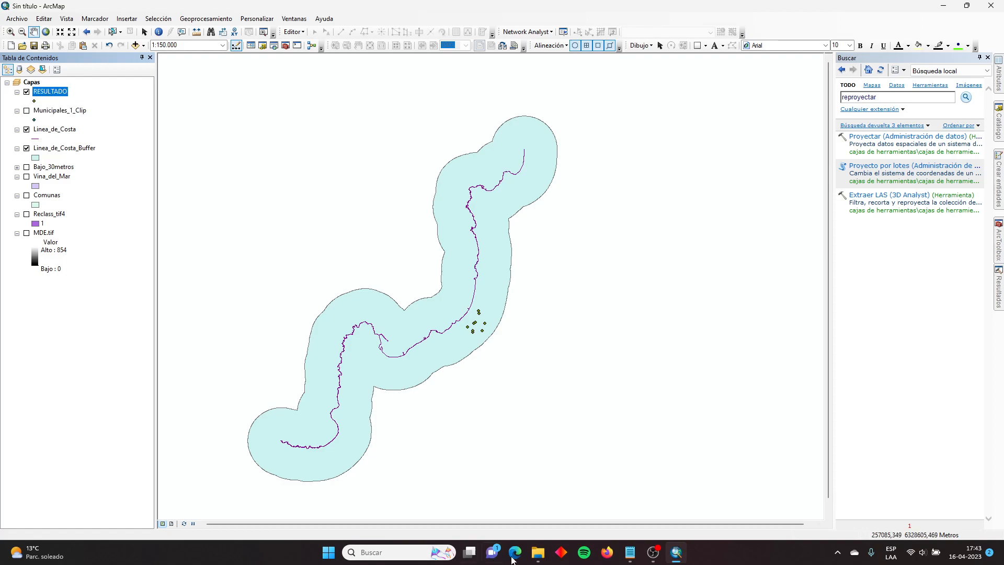
left_click(630, 551)
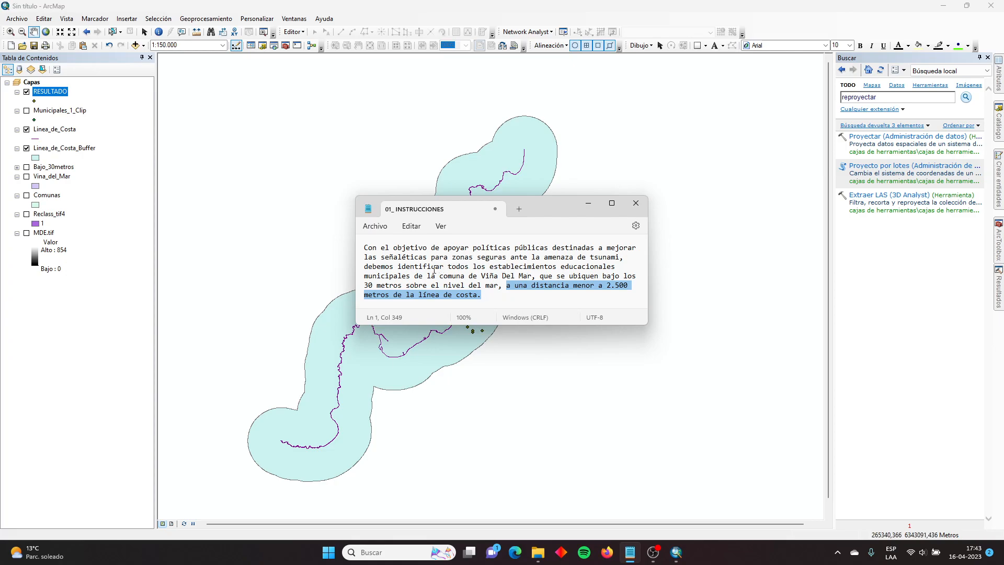
left_click_drag(477, 275, 534, 276)
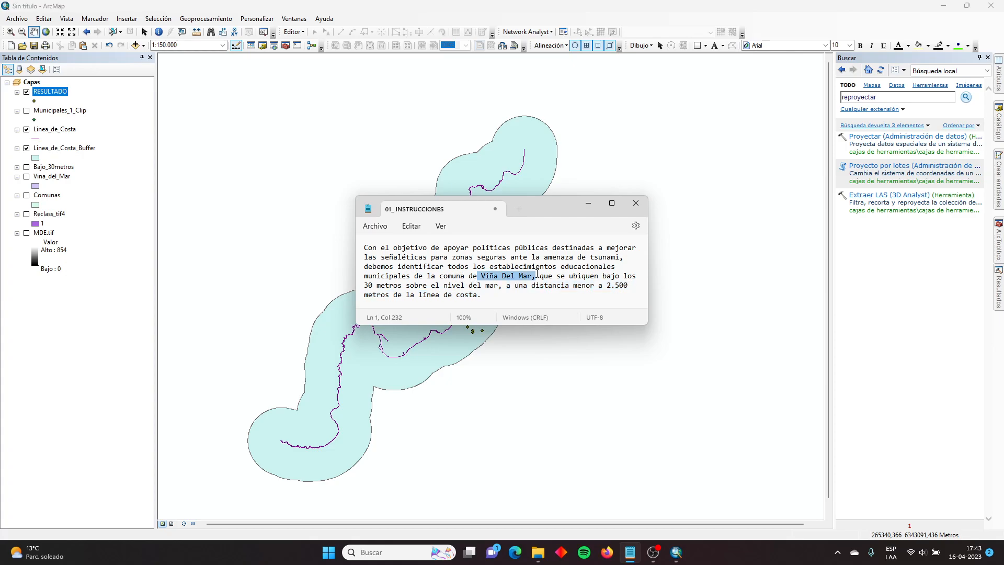
left_click_drag(365, 285, 439, 296)
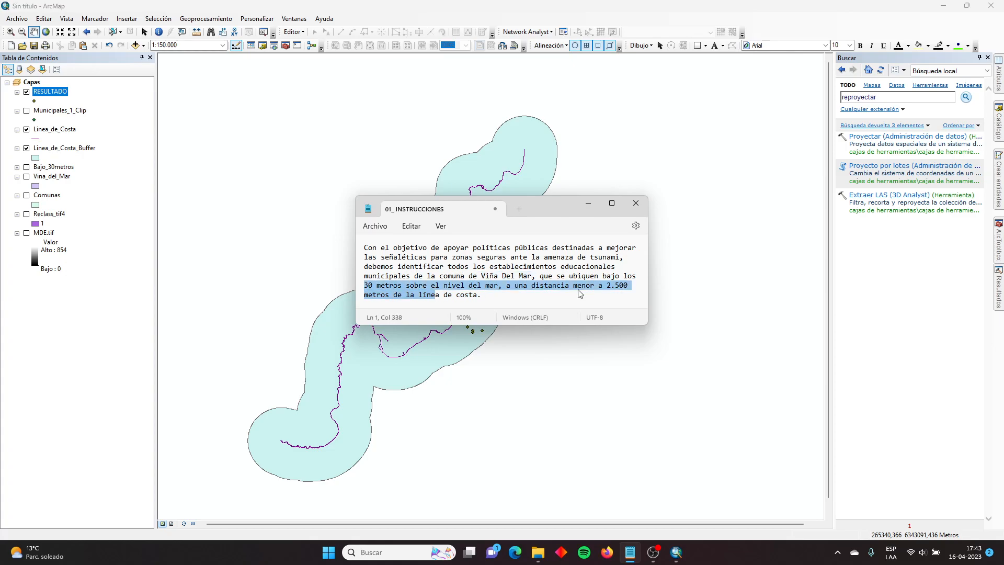
left_click(604, 278)
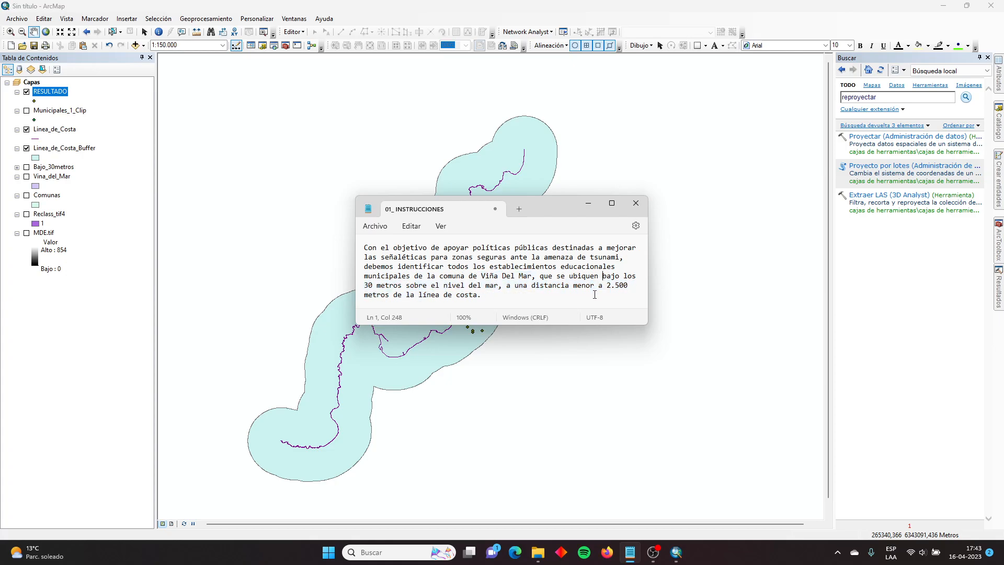
left_click(597, 206)
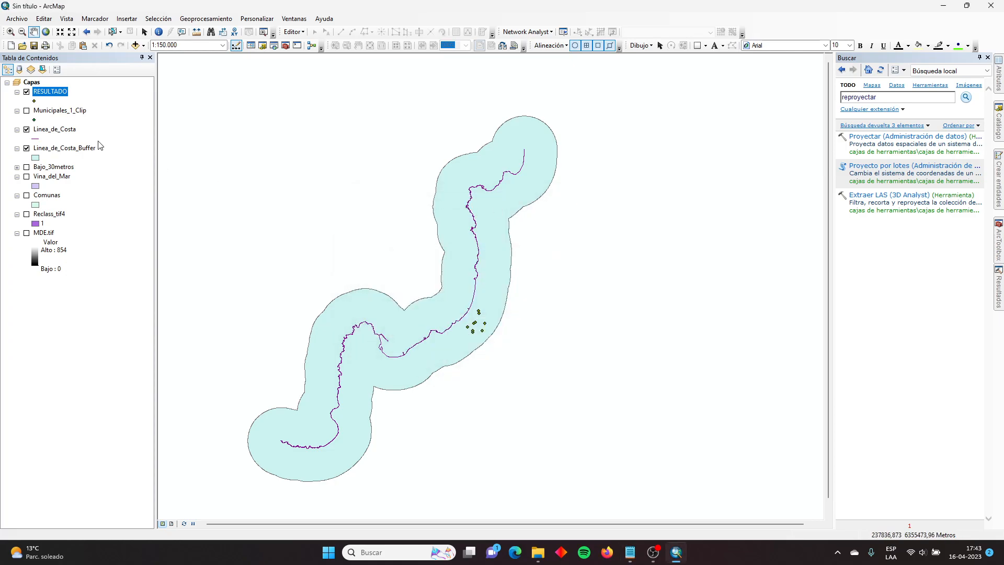
Step: Examine the school records in RESULTADO's attribute table row by row, and close the table
right_click(46, 92)
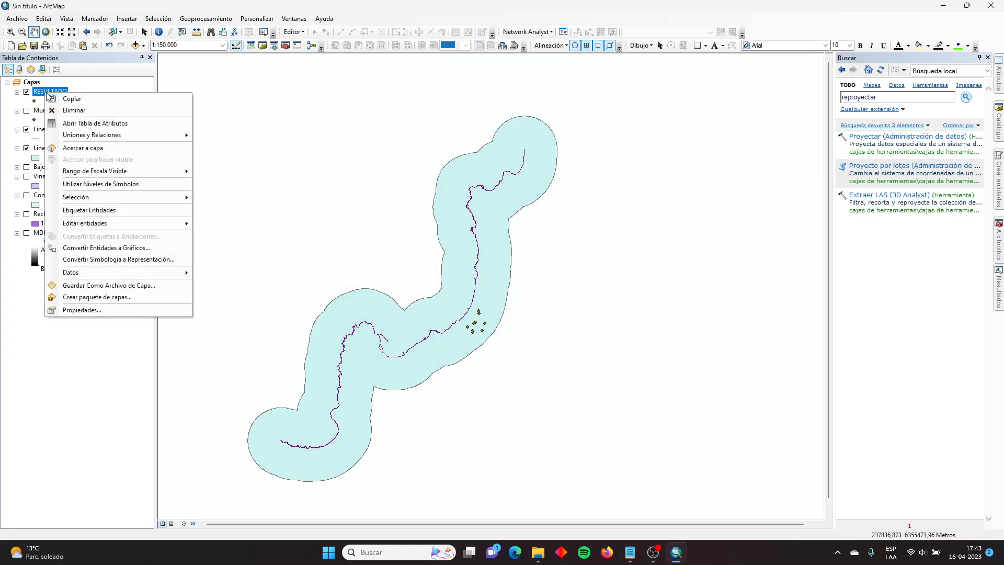
left_click(97, 124)
left_click_drag(431, 418, 479, 420)
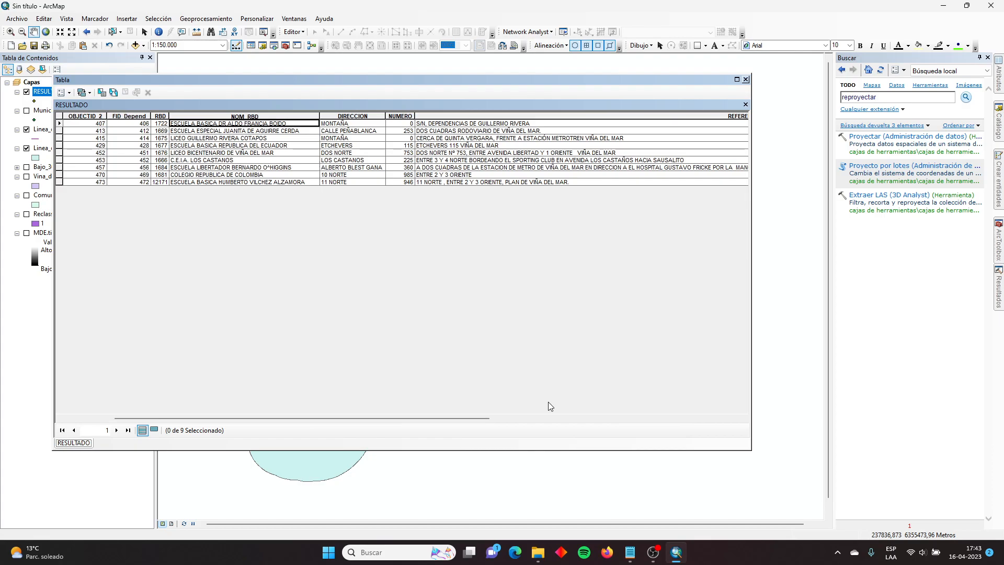
key("Down")
key("Down")
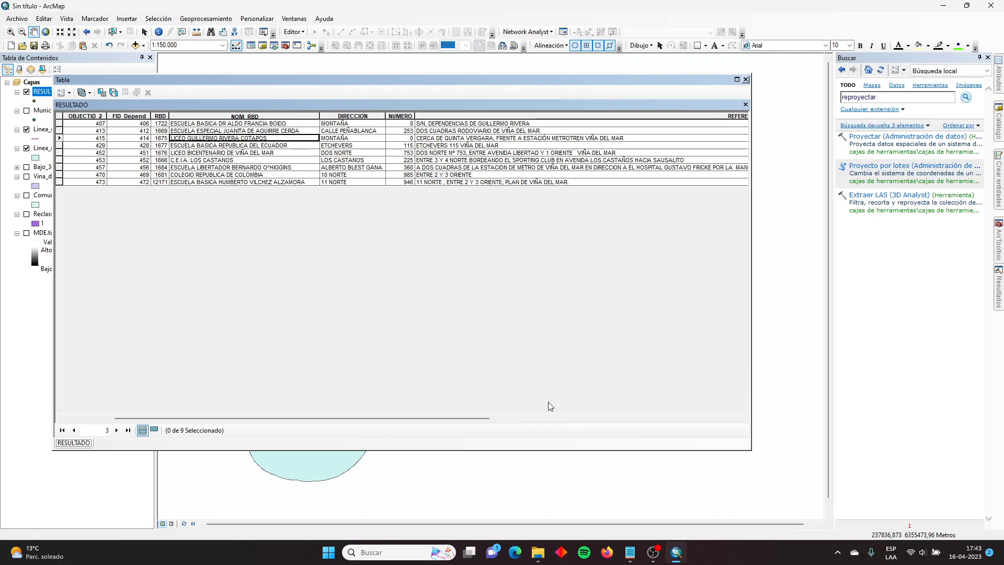
key("Down")
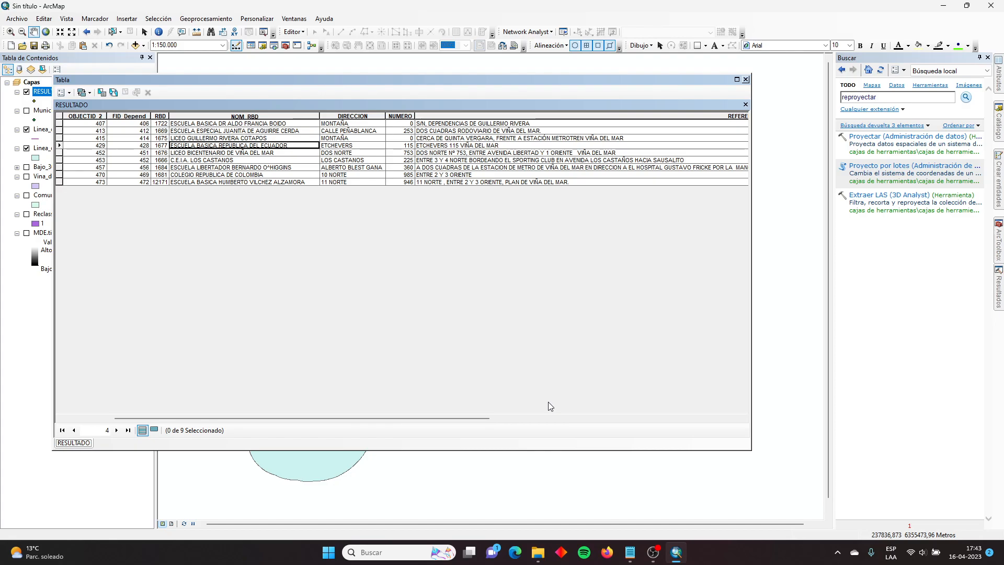
key("Down")
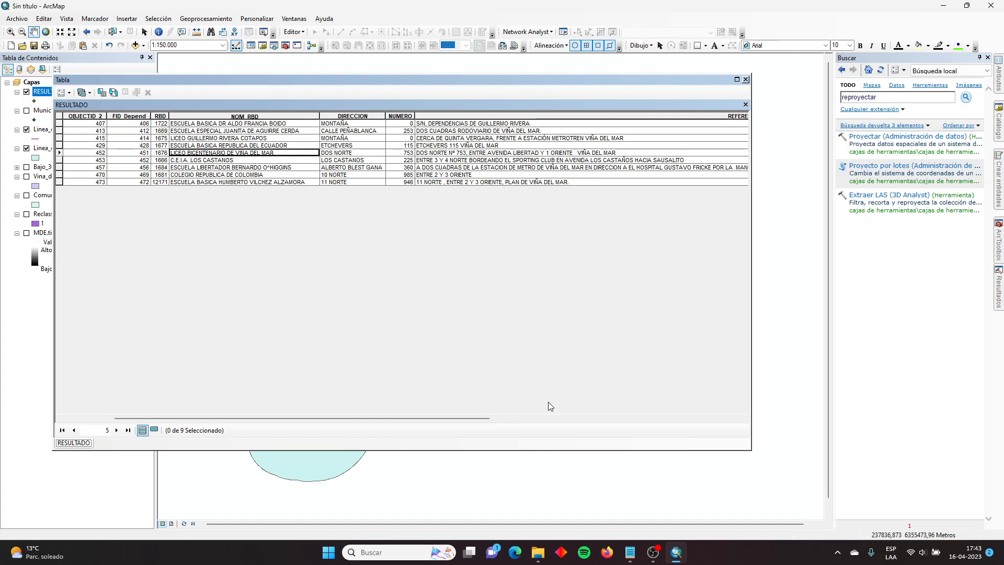
key("Down")
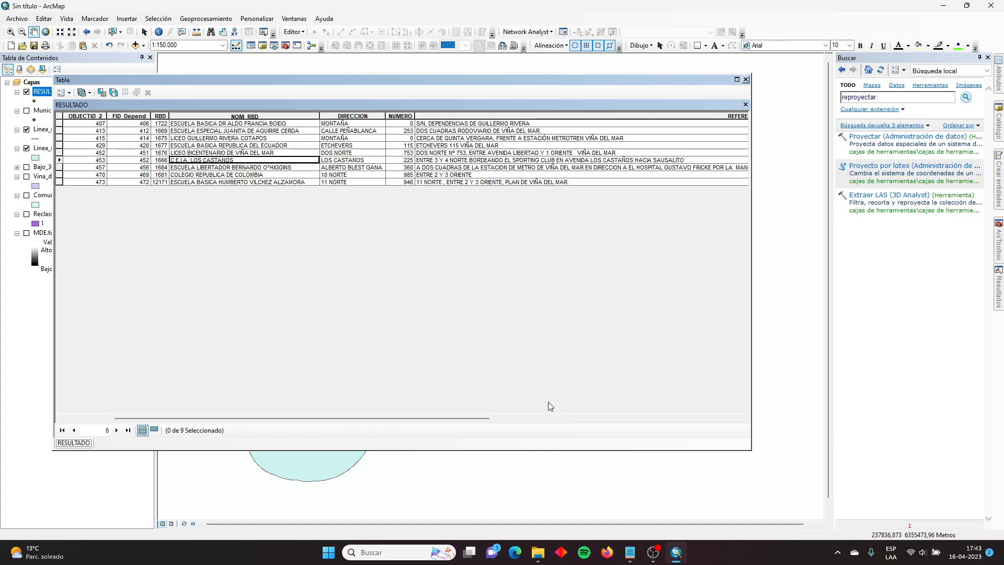
key("Down")
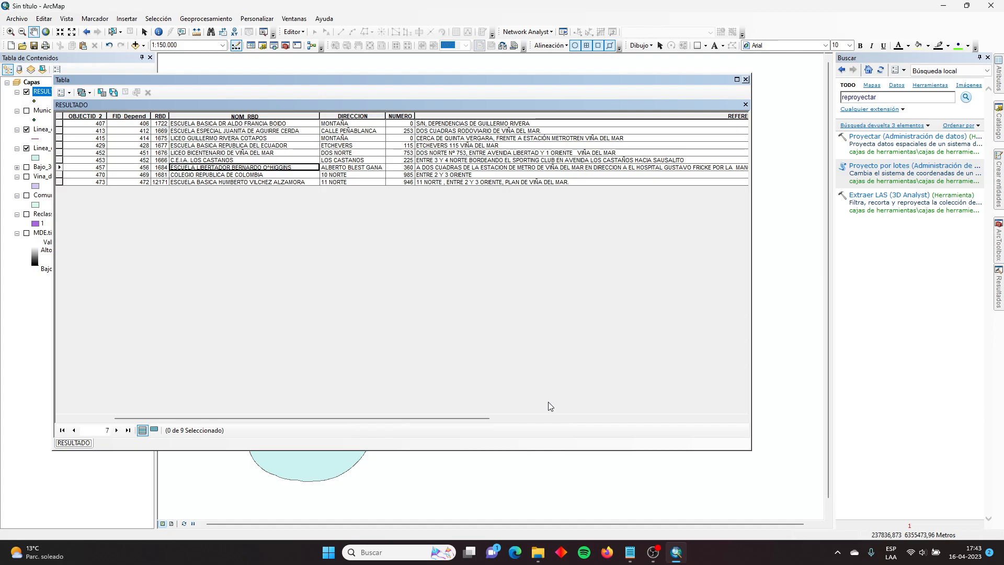
key("Down")
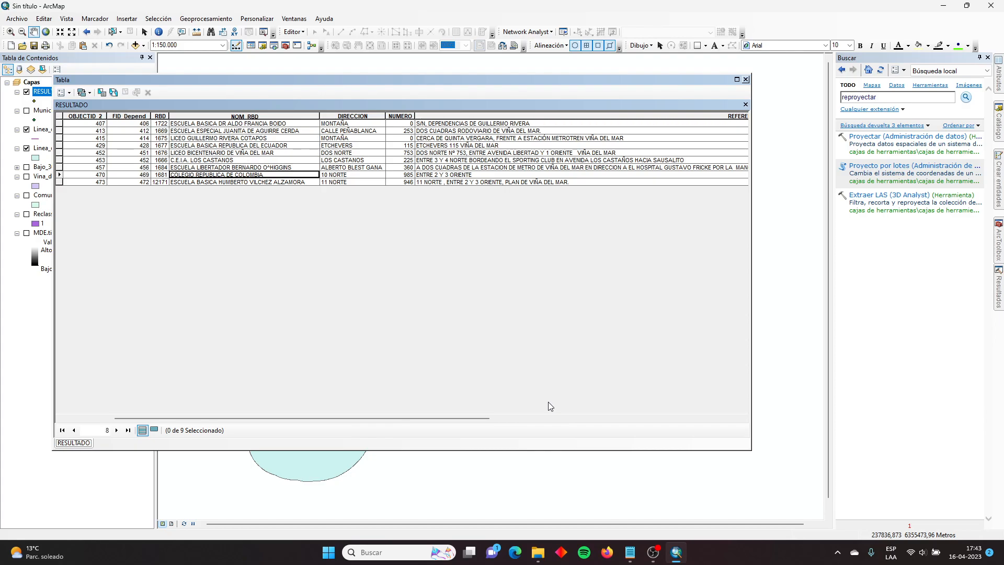
key("Down")
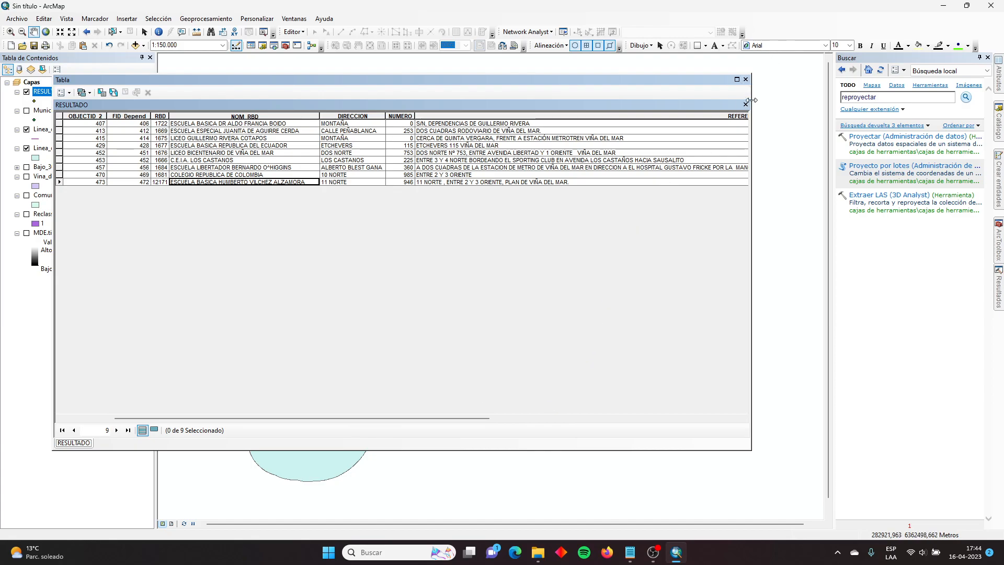
left_click(746, 79)
Step: Show the Vina_del_Mar and MDE.tif layers beneath the coastline buffer and recentre the map on them
left_click_drag(418, 291, 428, 237)
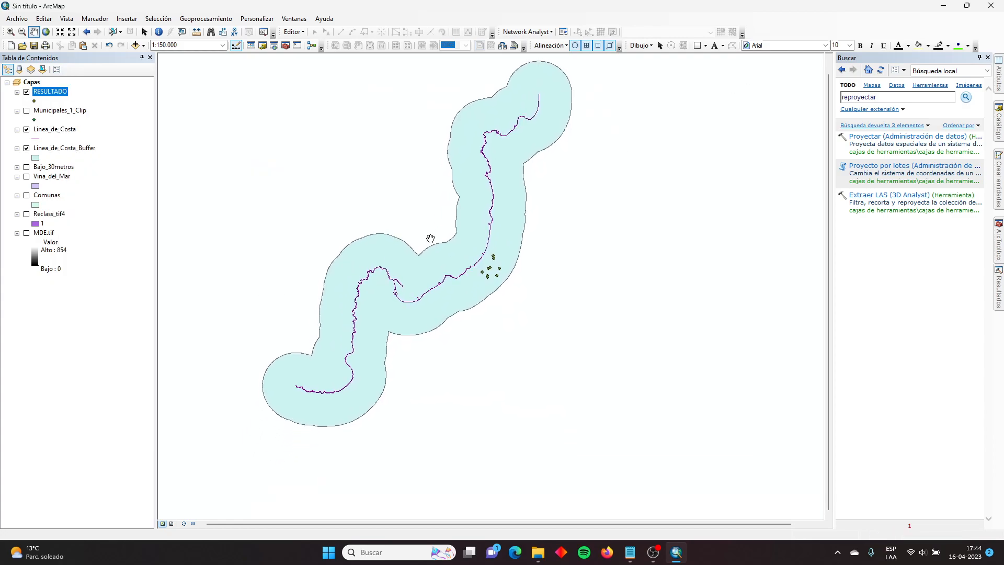
left_click(26, 177)
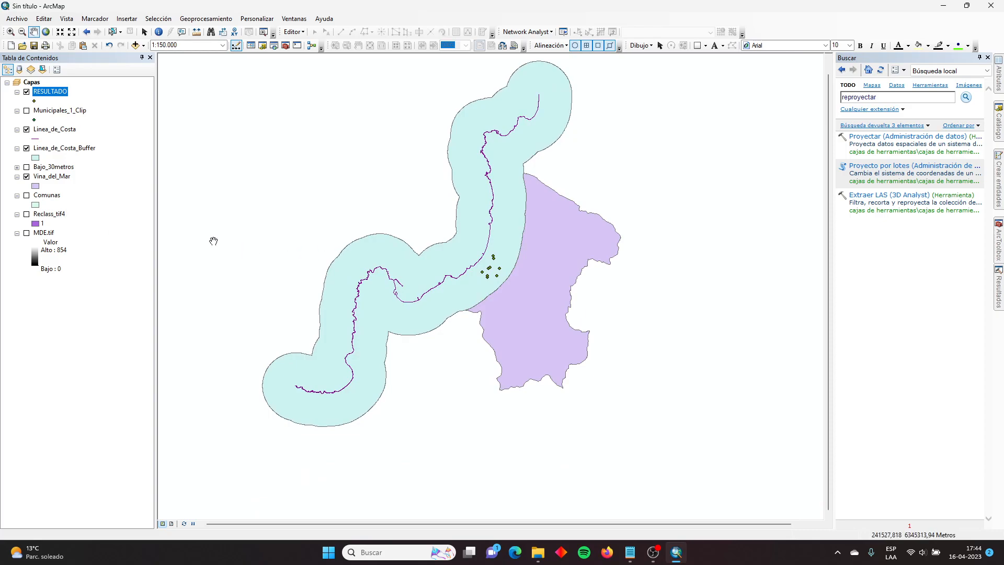
left_click(27, 233)
mouse_move(555, 277)
left_mouse_down()
mouse_move(392, 280)
mouse_move(474, 274)
left_mouse_up()
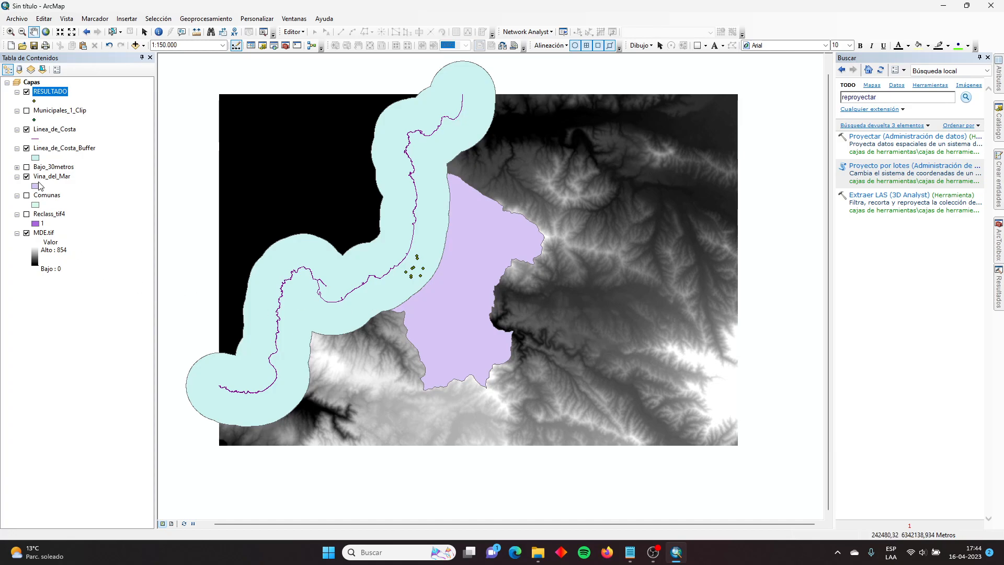
Step: Symbolize Vina_del_Mar with the Hueco style, an outline width of 3 and a yellow outline color
left_click(38, 185)
left_click(470, 250)
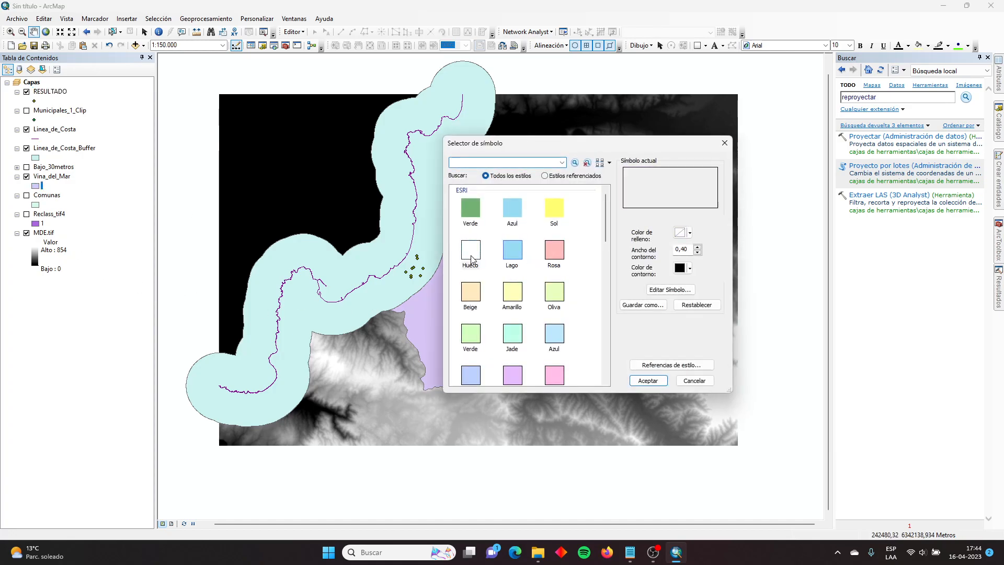
left_click(699, 247)
left_click(700, 248)
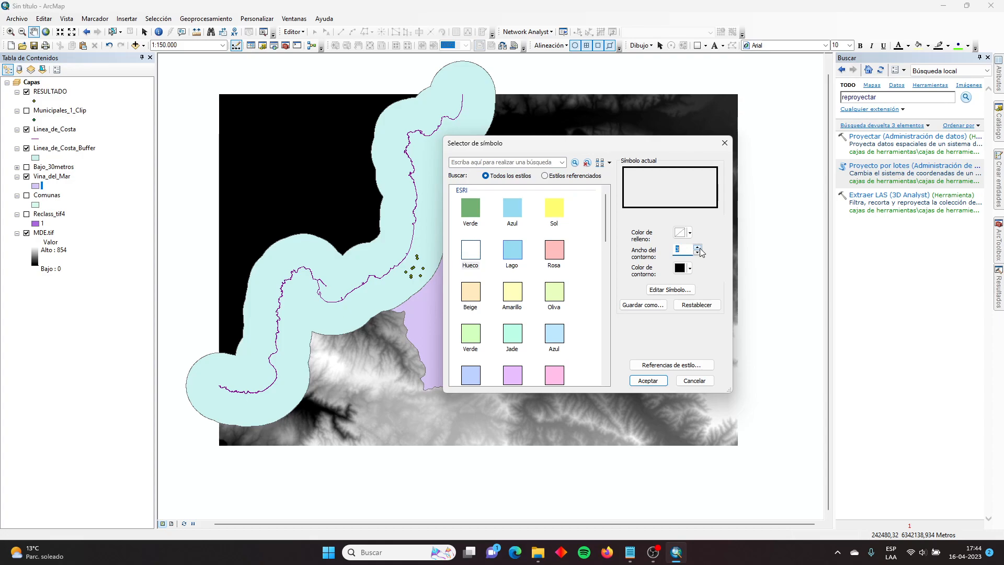
left_click(682, 268)
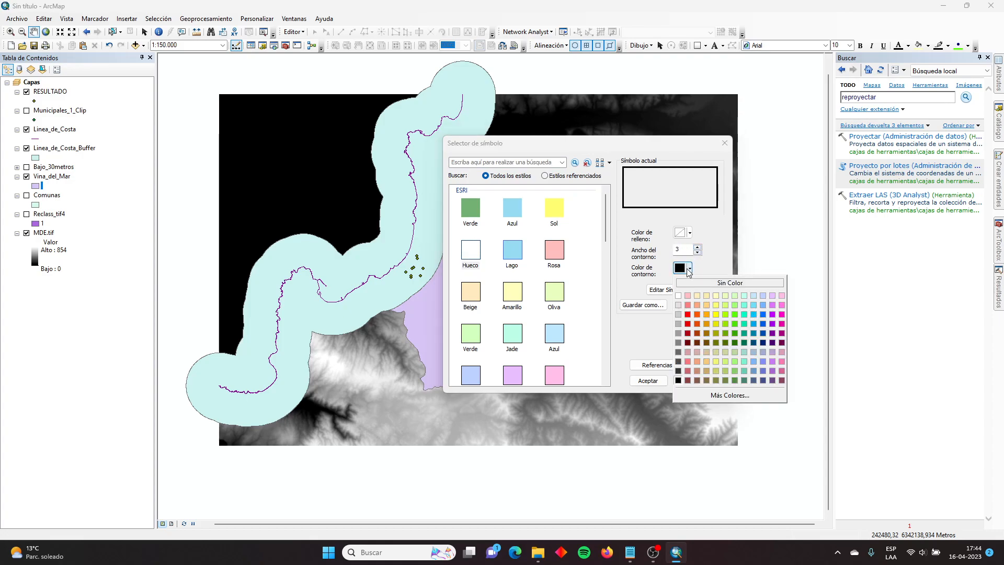
left_click(716, 314)
left_click(647, 379)
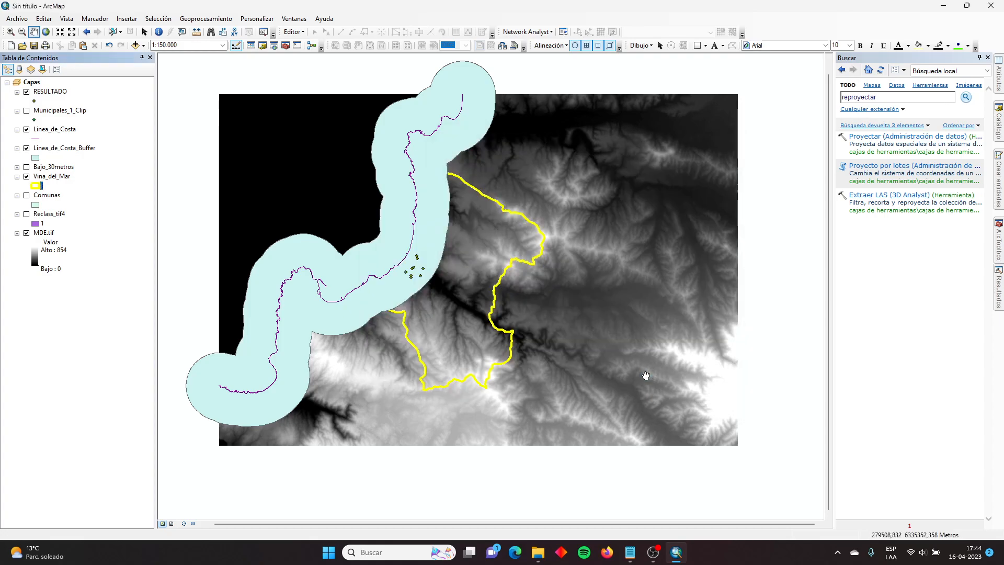